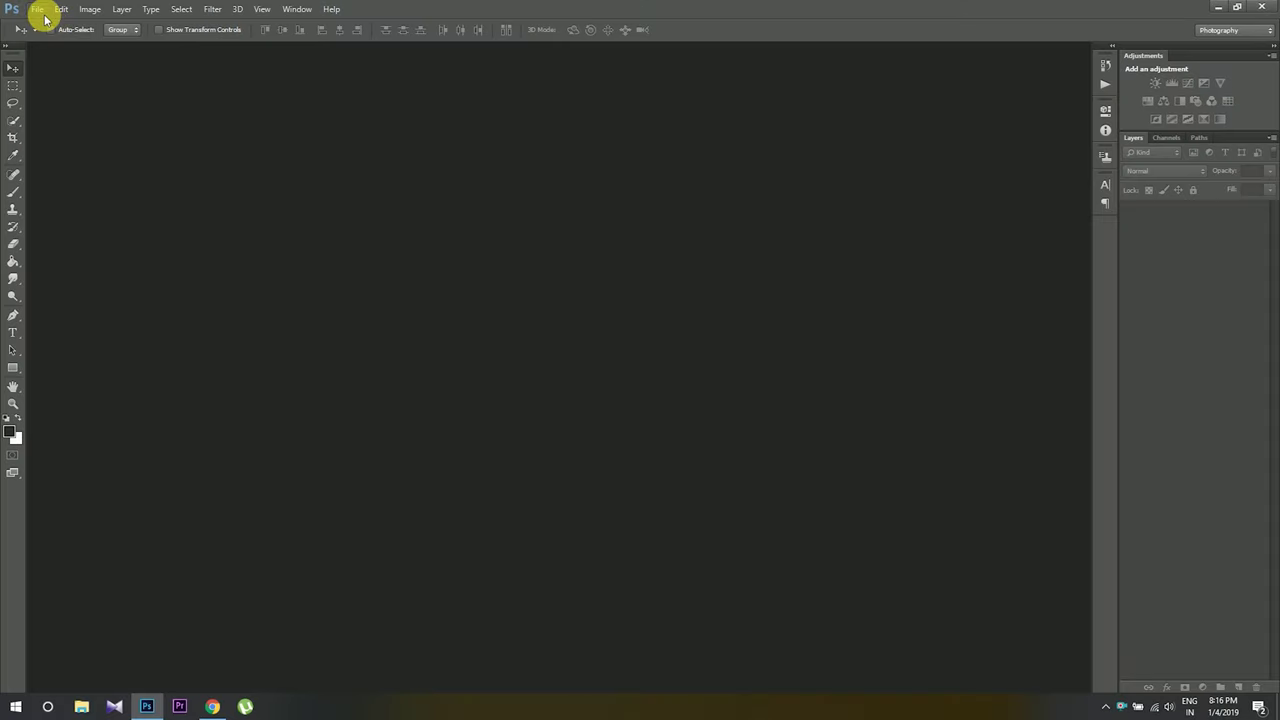
# Step: Create a new white 3500 × 5000 px document at 300 pixels/inch
pyautogui.click(37, 9)
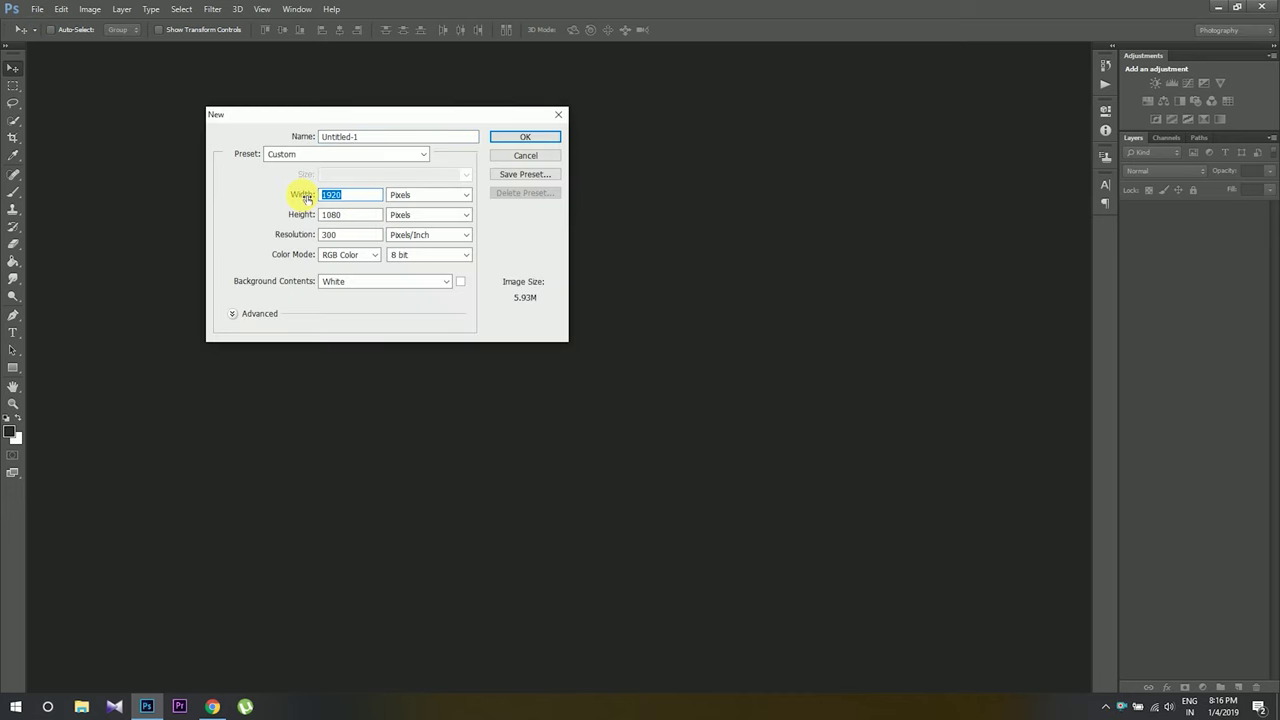
pyautogui.write('3500')
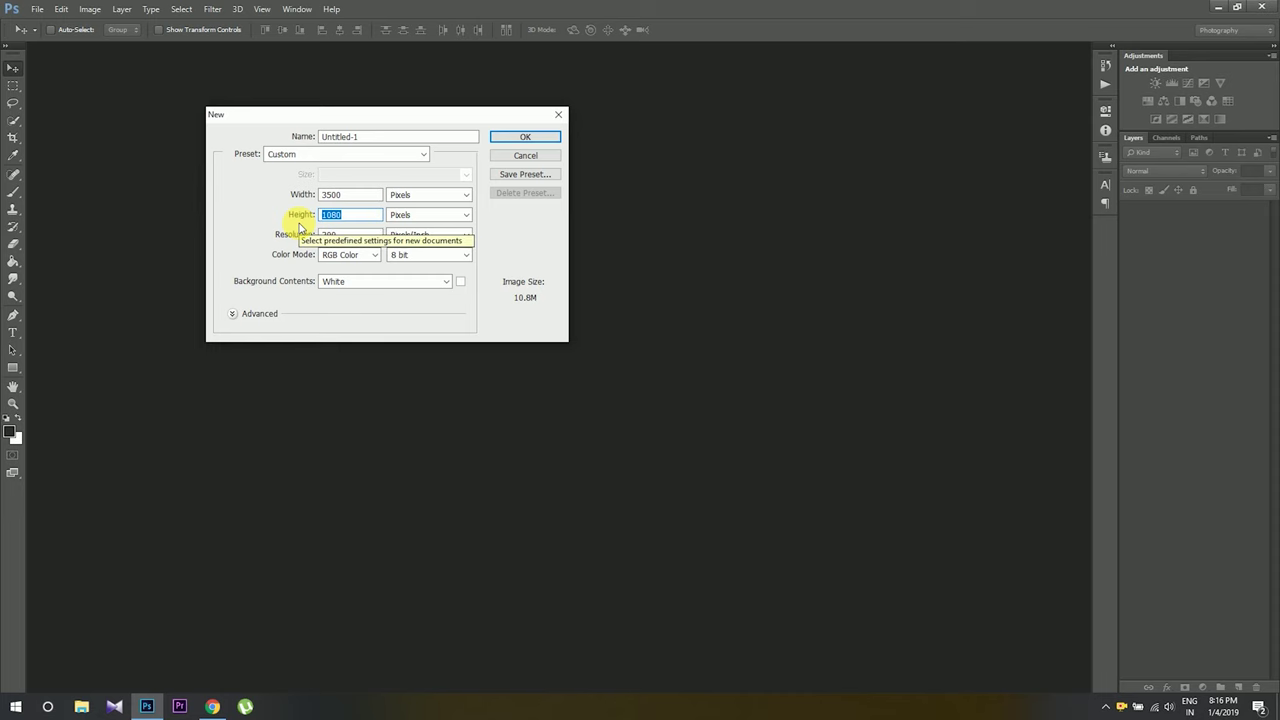
pyautogui.write('5000')
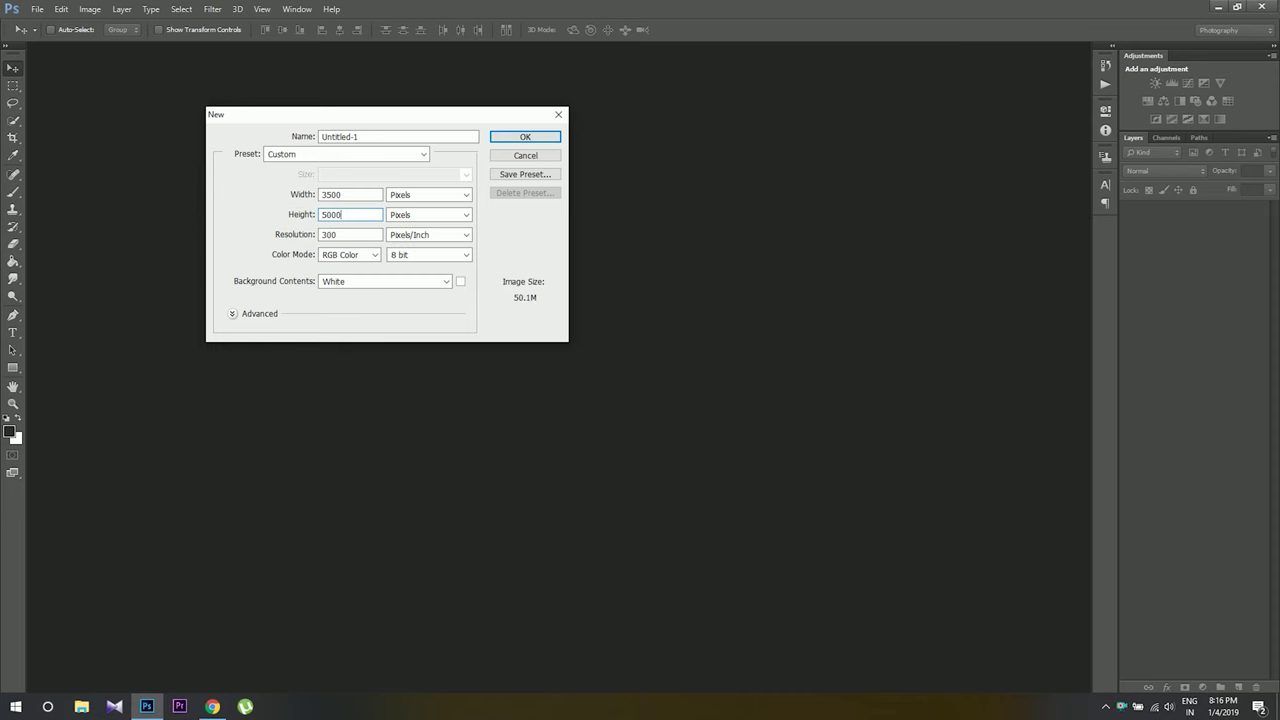
pyautogui.click(519, 139)
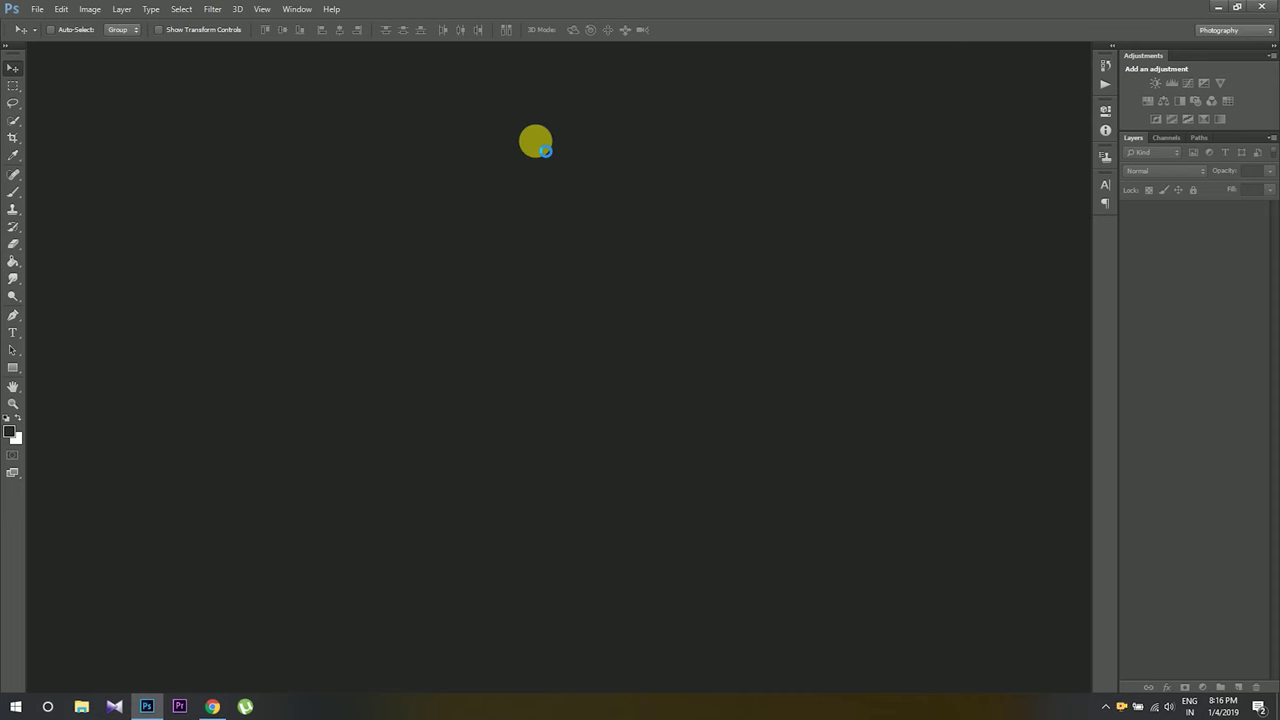
# Step: Dock the new document in the tabbed workspace and open the sky (2) image
pyautogui.moveTo(286, 51); pyautogui.dragTo(150, 90)
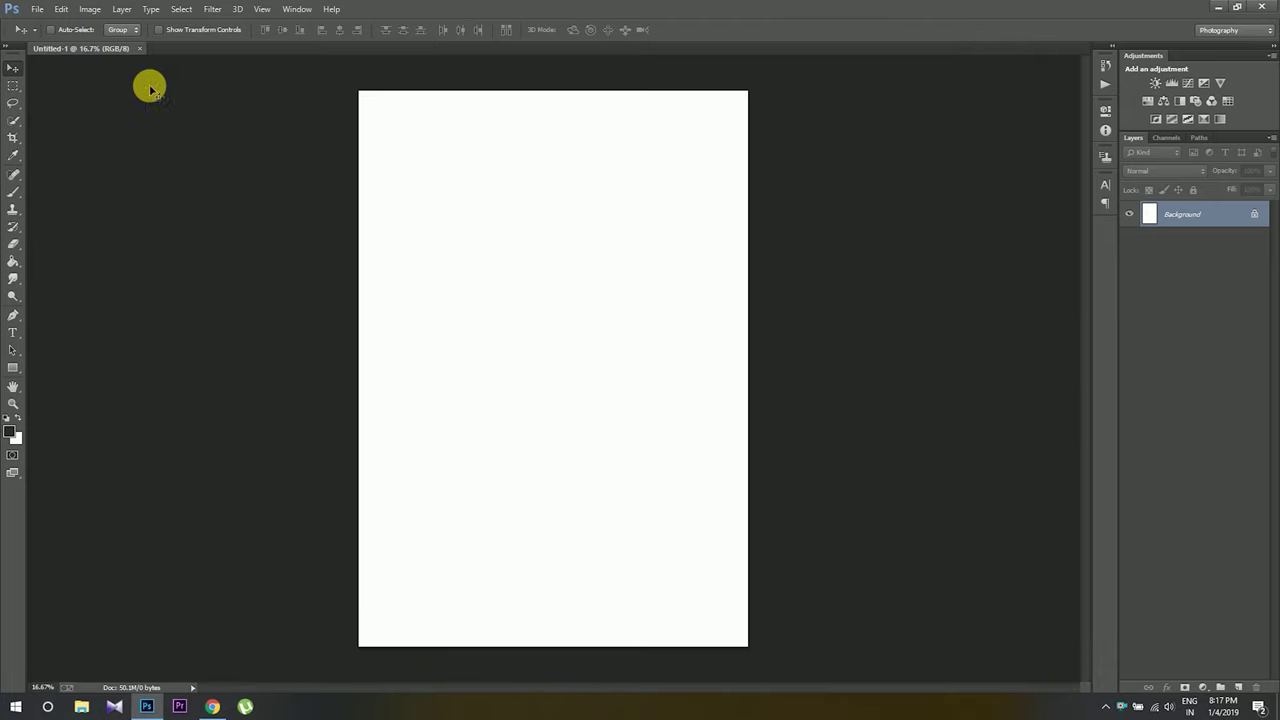
pyautogui.click(37, 9)
pyautogui.click(45, 34)
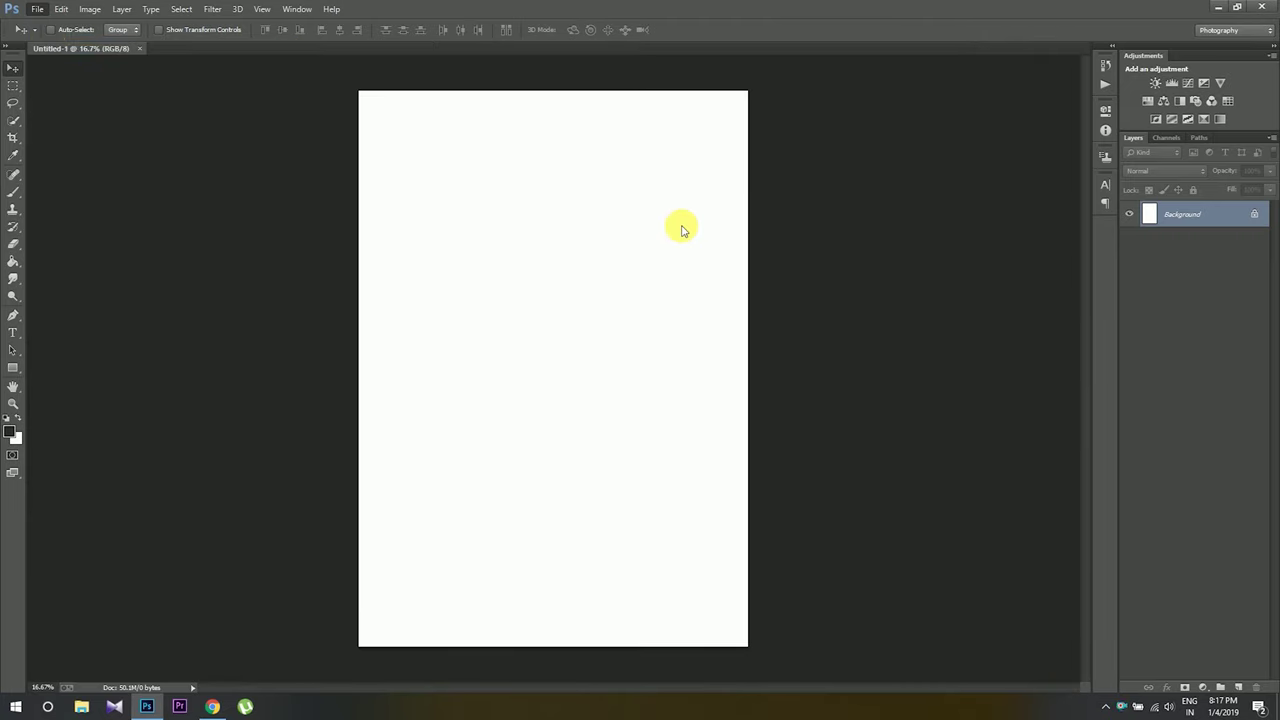
pyautogui.click(545, 146)
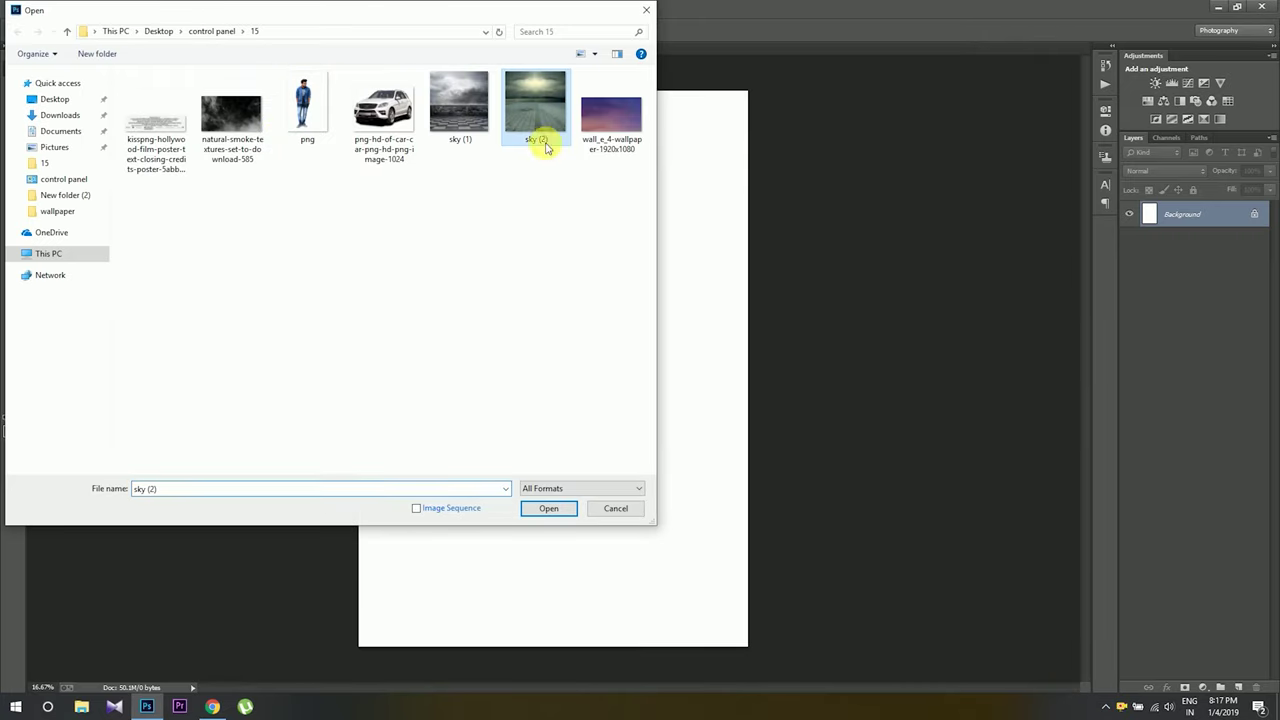
pyautogui.click(556, 511)
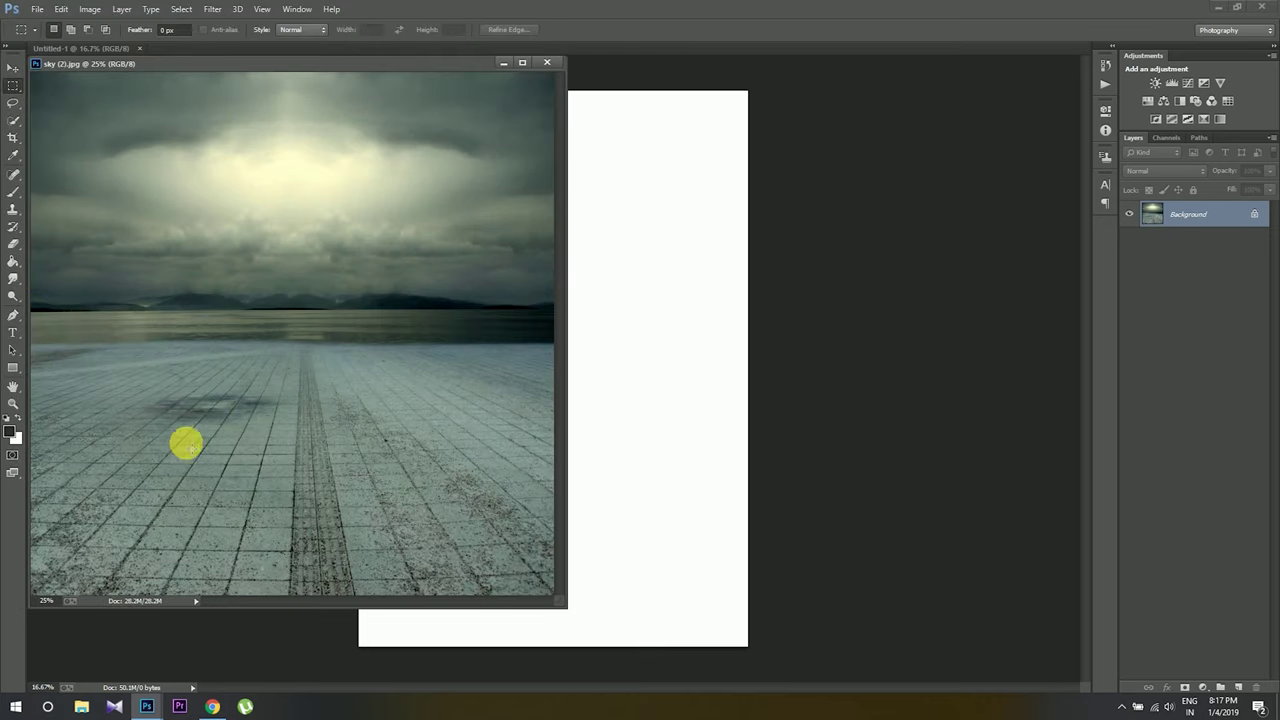
# Step: Copy the marqueed floor and horizon from sky (2) to the poster's bottom
pyautogui.moveTo(553, 270); pyautogui.dragTo(14, 623)
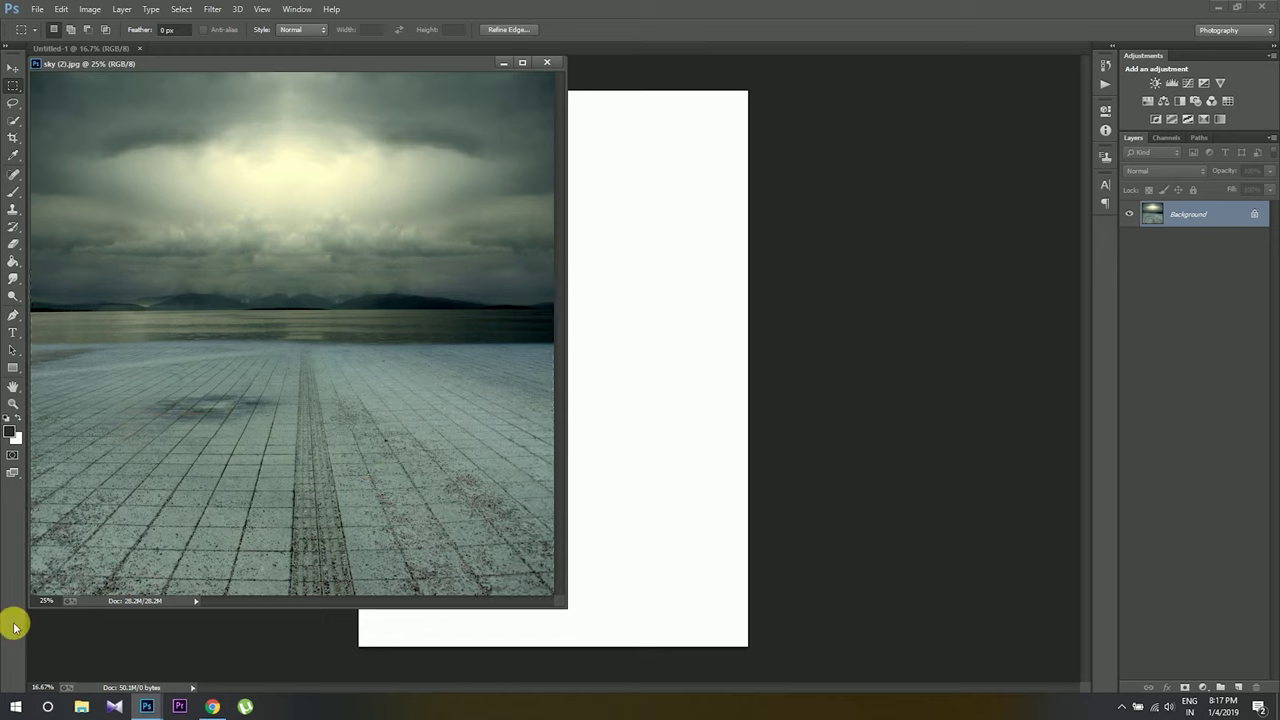
pyautogui.click(13, 67)
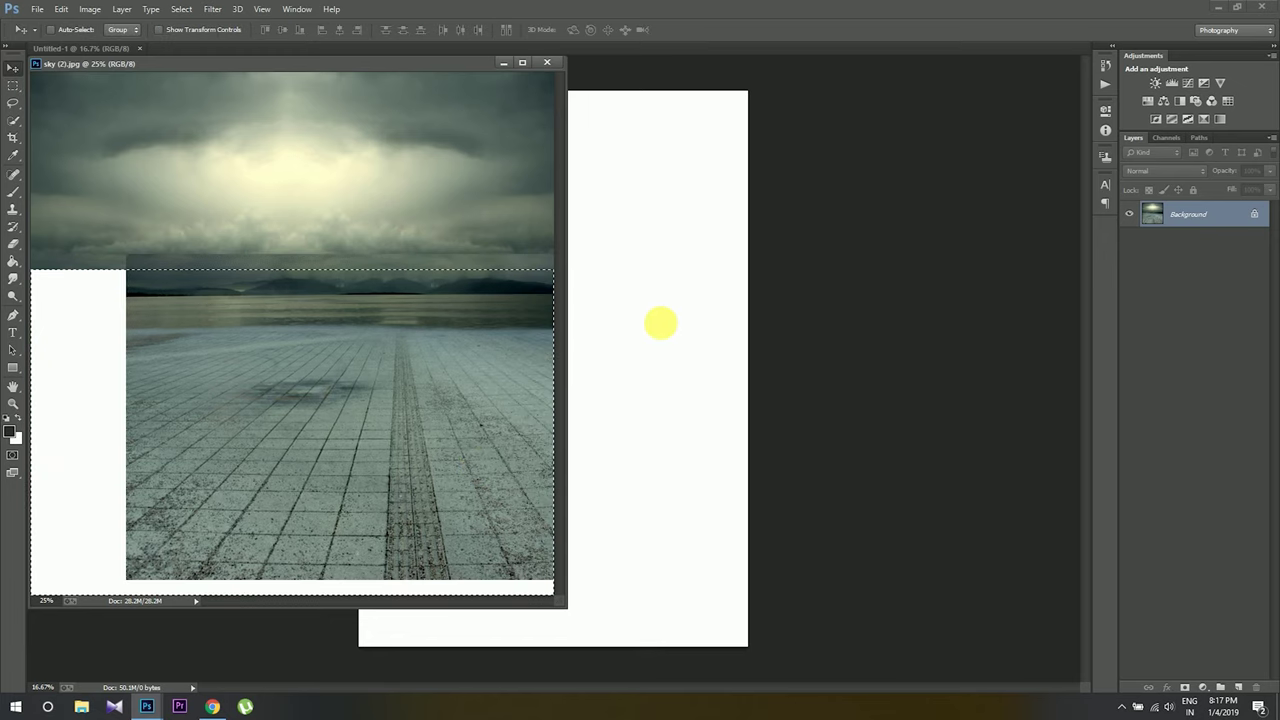
pyautogui.moveTo(152, 311); pyautogui.dragTo(660, 323)
pyautogui.click(546, 62)
pyautogui.moveTo(651, 409); pyautogui.dragTo(436, 569)
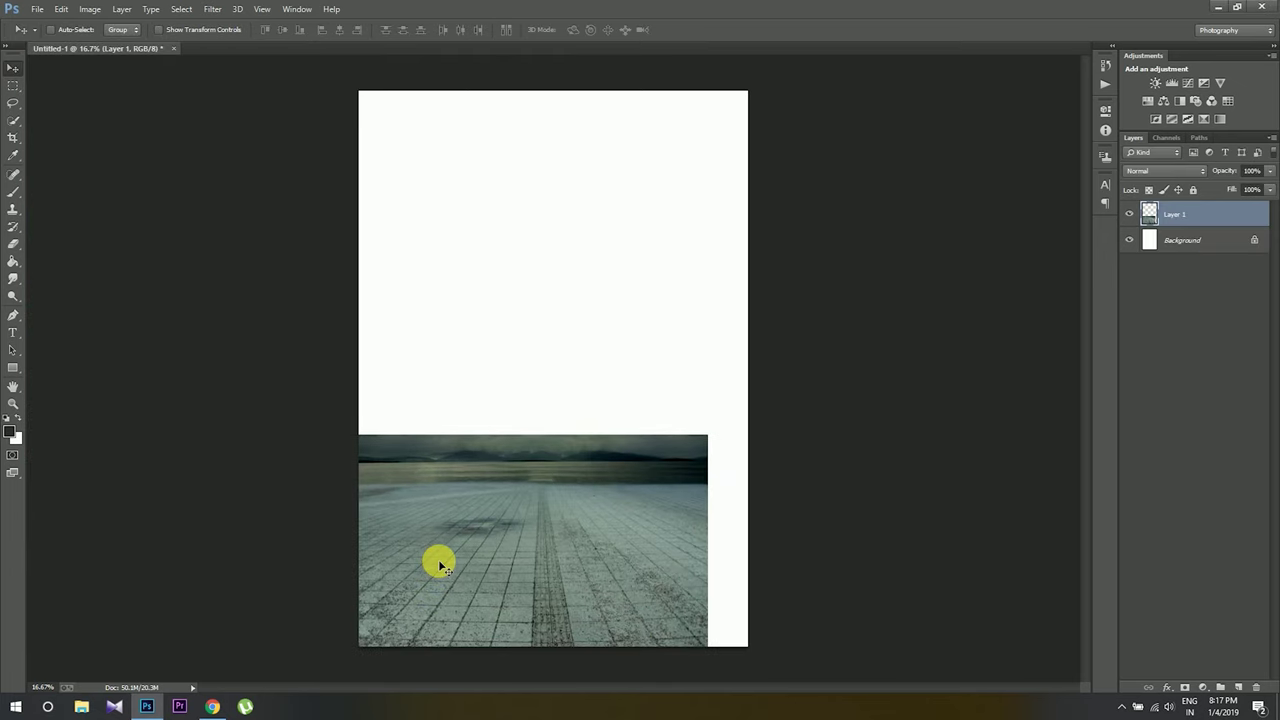
# Step: Tilt, enlarge and stretch the floor layer to cover the canvas bottom
pyautogui.hotkey('ctrl', 't')
pyautogui.moveTo(714, 417)
pyautogui.mouseDown()
pyautogui.moveTo(731, 423)
pyautogui.moveTo(750, 396)
pyautogui.mouseUp()
pyautogui.moveTo(651, 462); pyautogui.dragTo(660, 487)
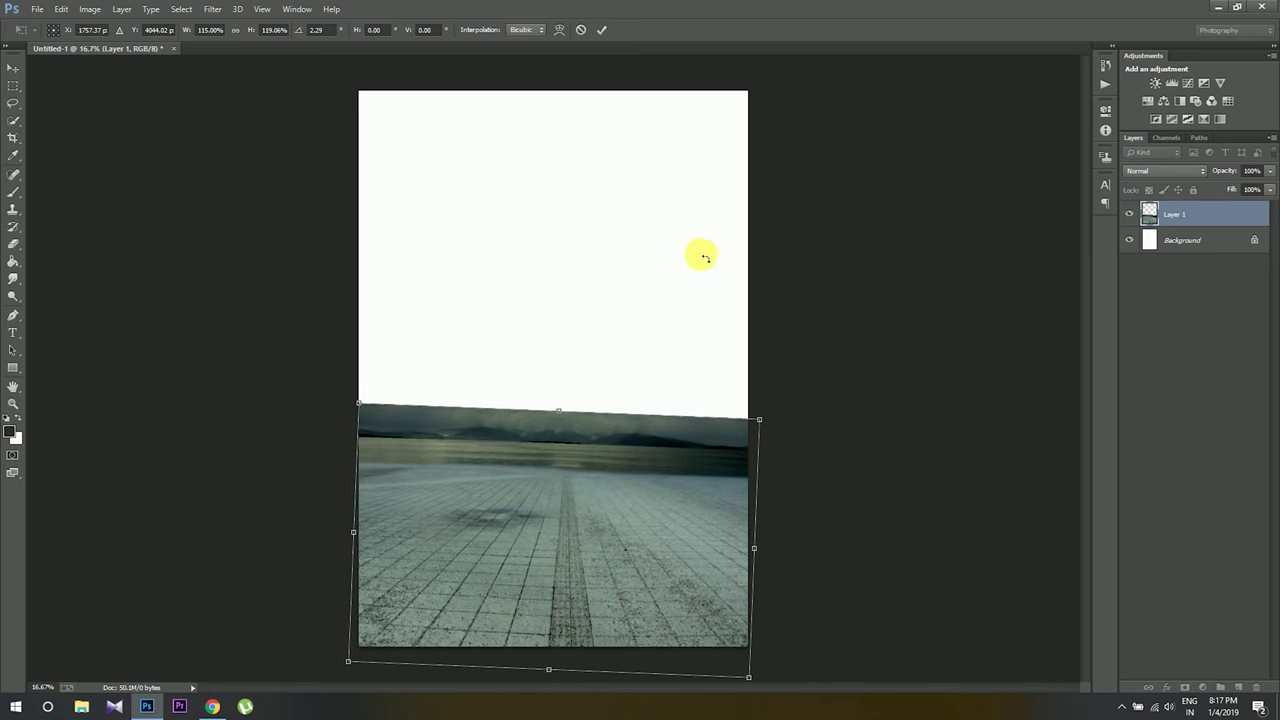
pyautogui.moveTo(766, 428); pyautogui.dragTo(776, 366)
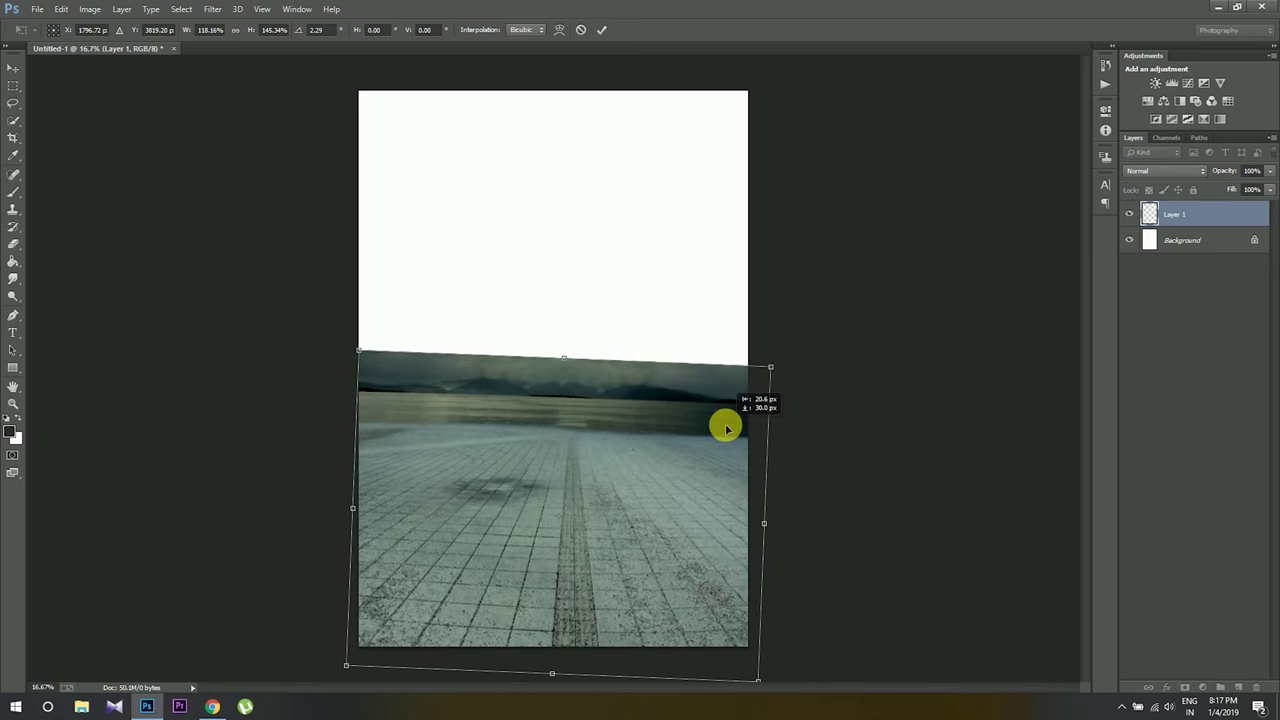
pyautogui.moveTo(727, 428); pyautogui.dragTo(717, 426)
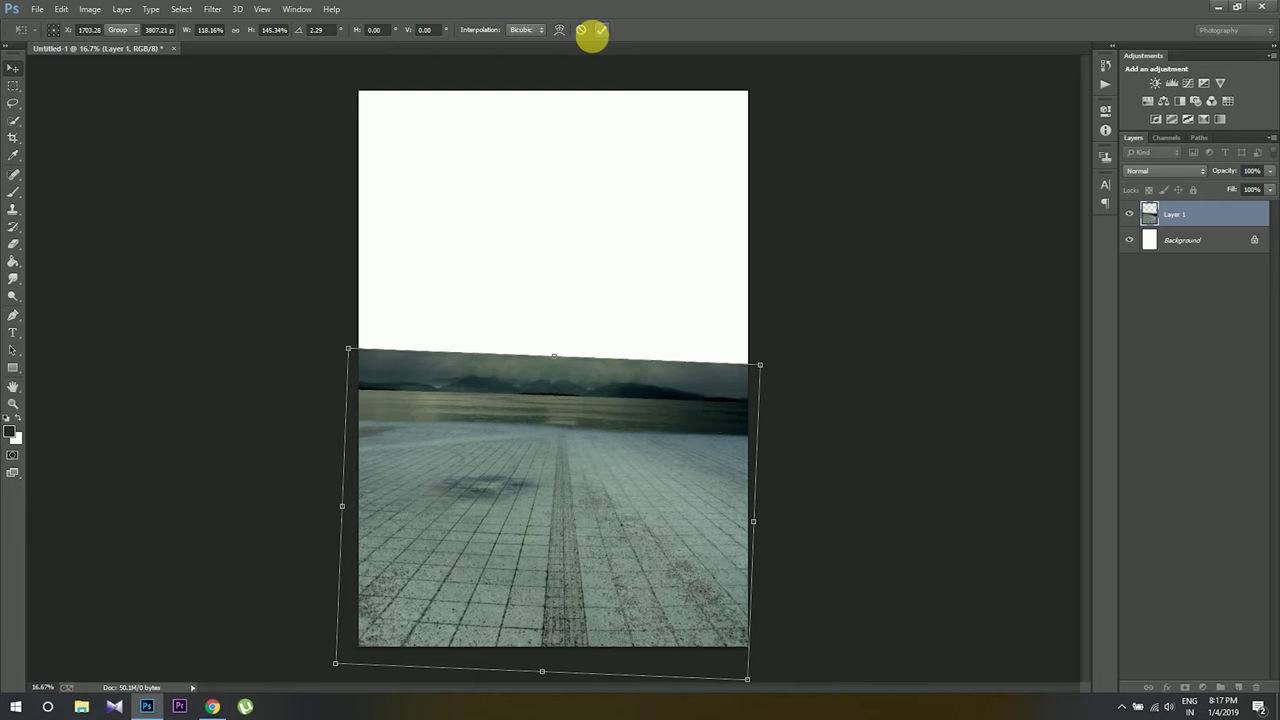
pyautogui.click(600, 30)
pyautogui.click(37, 9)
pyautogui.press('Escape')
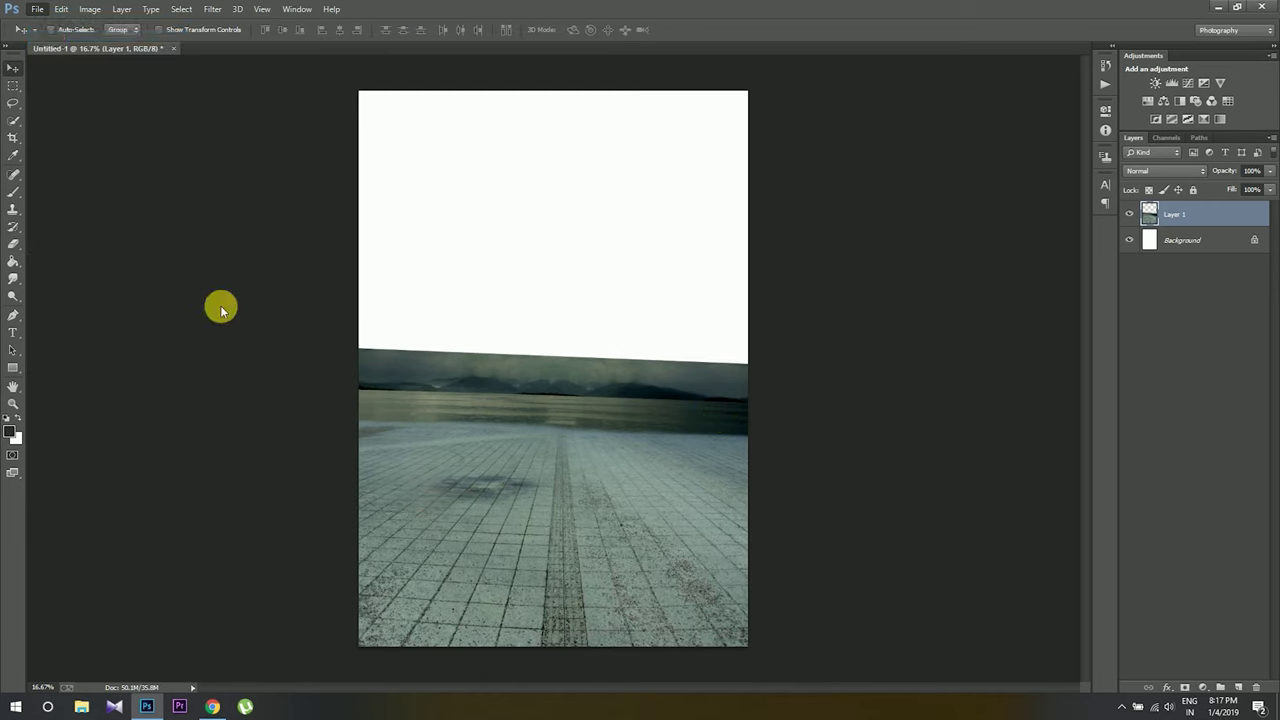
pyautogui.hotkey('ctrl', 'o')
# Step: Open sky (1) and bring its storm clouds into the poster as Layer 2
pyautogui.click(459, 105)
pyautogui.click(547, 508)
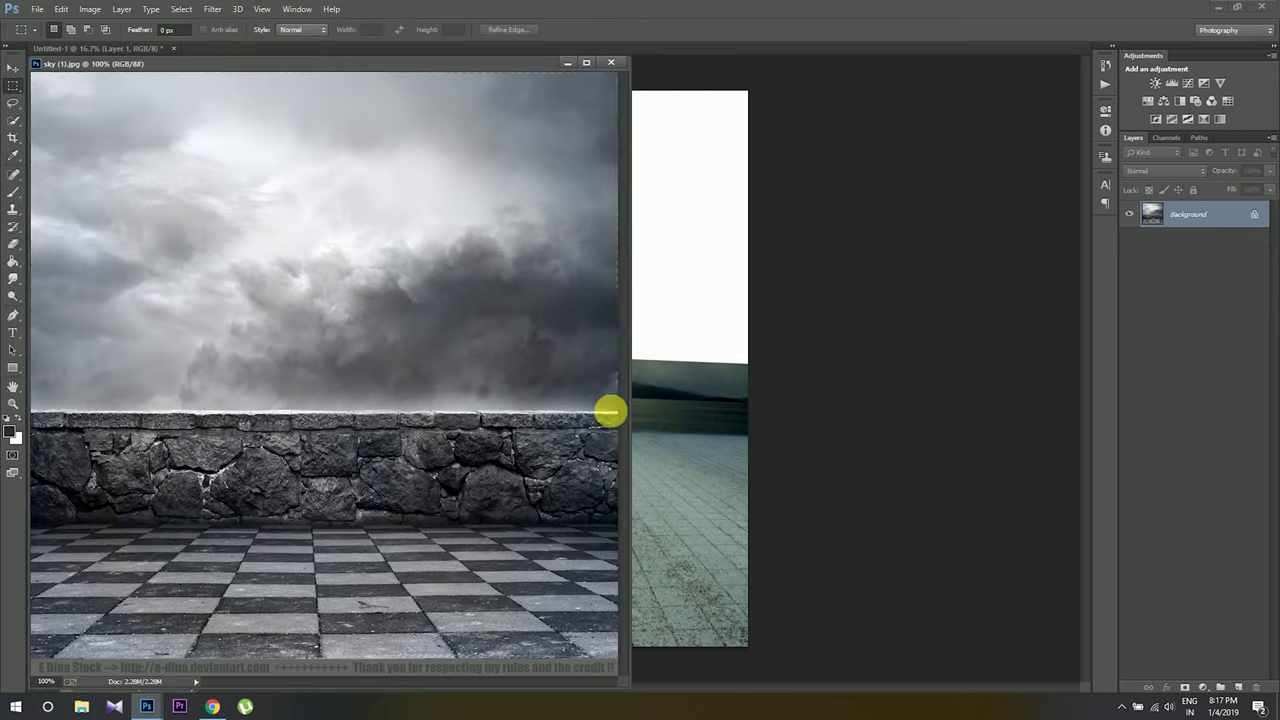
pyautogui.hotkey('ctrl', 'a')
pyautogui.click(13, 66)
pyautogui.moveTo(262, 172)
pyautogui.mouseDown()
pyautogui.moveTo(603, 207)
pyautogui.moveTo(663, 194)
pyautogui.moveTo(443, 157)
pyautogui.moveTo(429, 129)
pyautogui.moveTo(708, 313)
pyautogui.moveTo(791, 397)
pyautogui.mouseUp()
# Step: Enlarge the sky over the canvas top and stack it beneath the floor layer
pyautogui.hotkey('ctrl', 't')
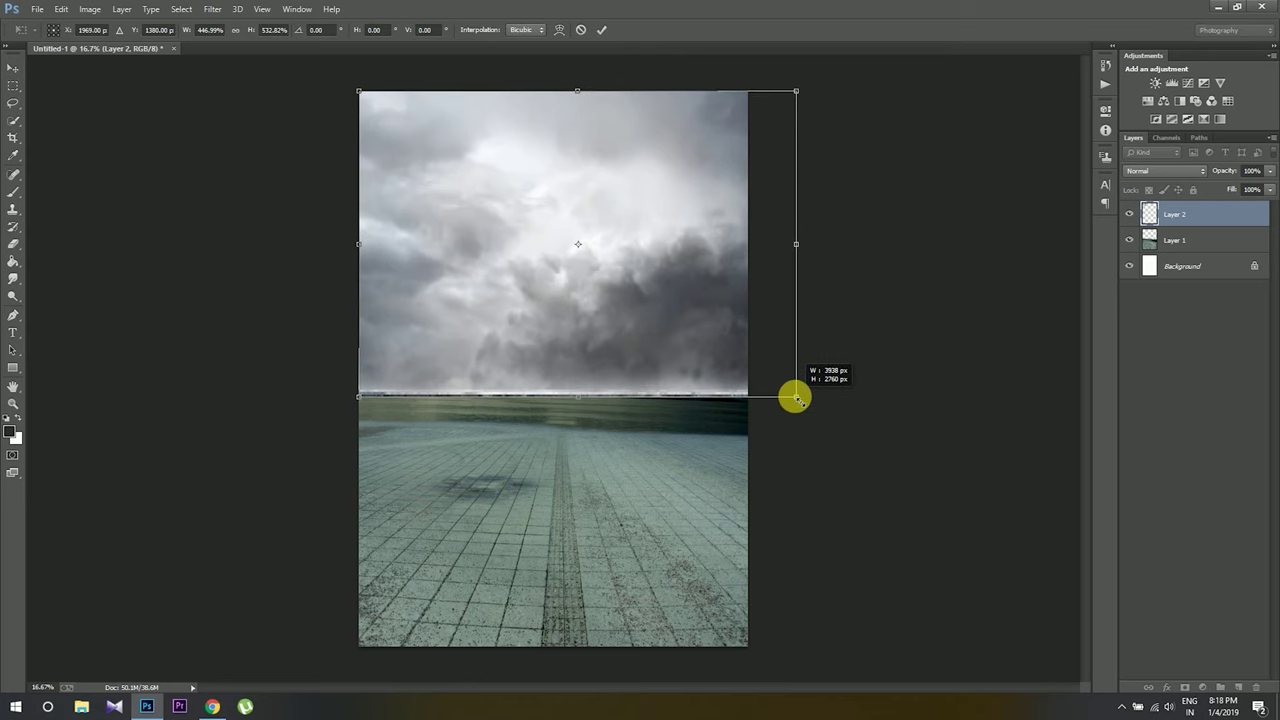
pyautogui.moveTo(714, 363); pyautogui.dragTo(680, 362)
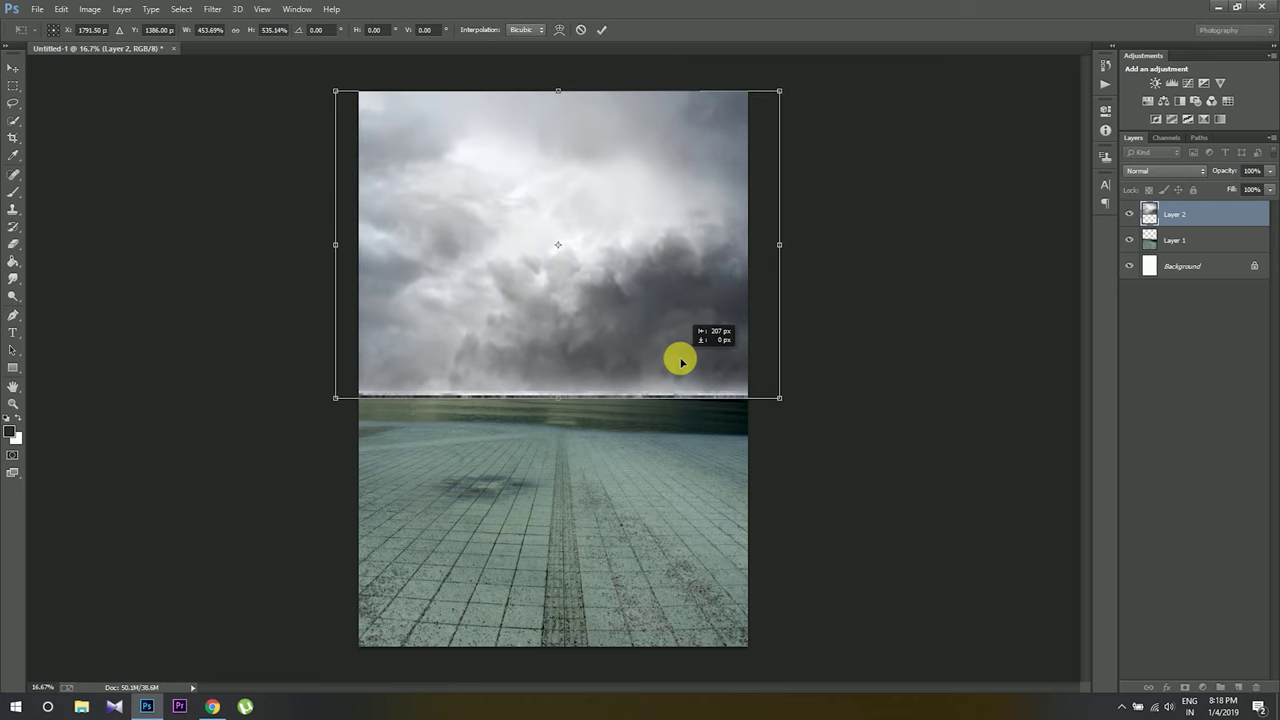
pyautogui.click(601, 29)
pyautogui.moveTo(1148, 213)
pyautogui.mouseDown()
pyautogui.moveTo(1176, 258)
pyautogui.moveTo(1170, 248)
pyautogui.mouseUp()
pyautogui.click(1166, 220)
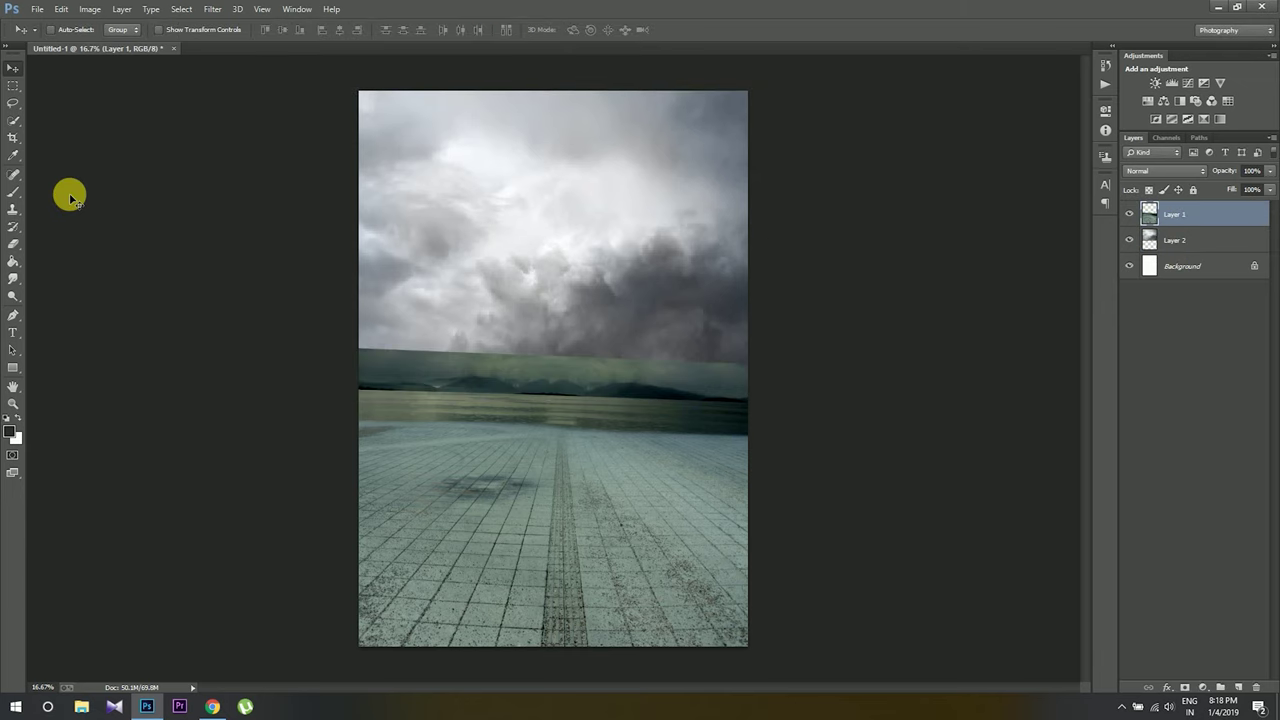
# Step: Erase the greenish band above the horizon on Layer 1 with a large soft eraser
pyautogui.click(13, 245)
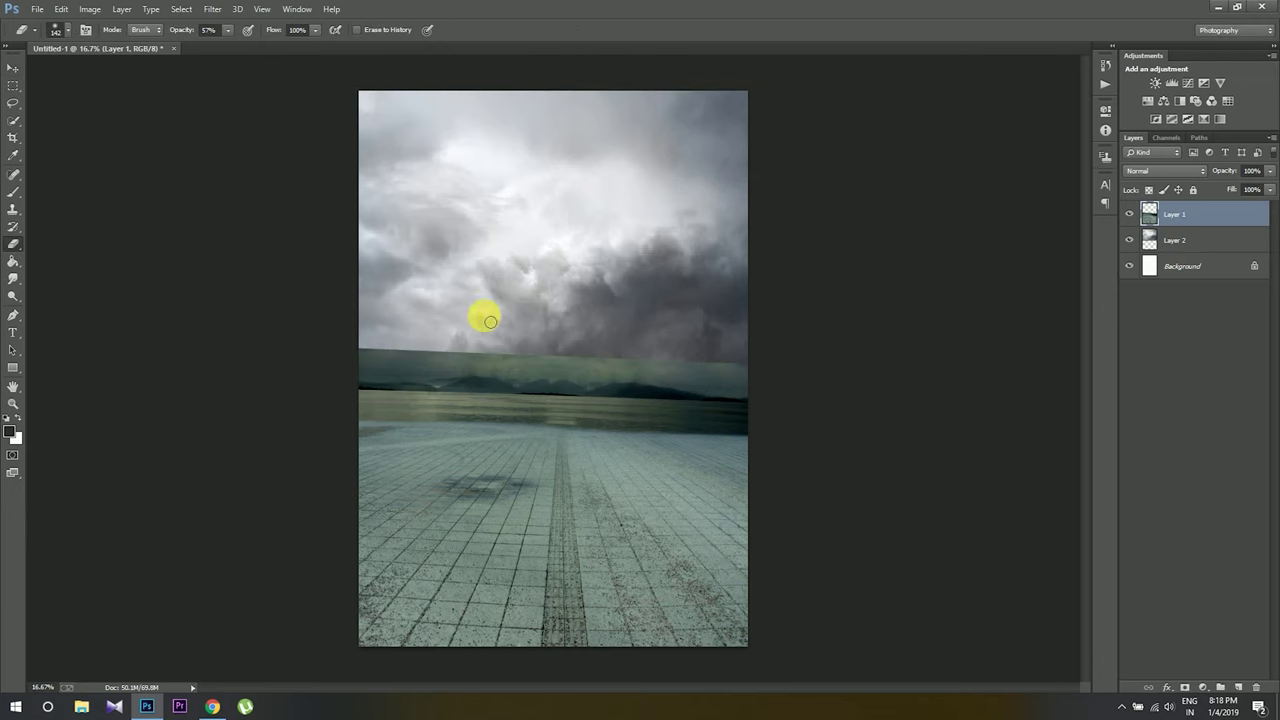
pyautogui.rightClick(502, 243)
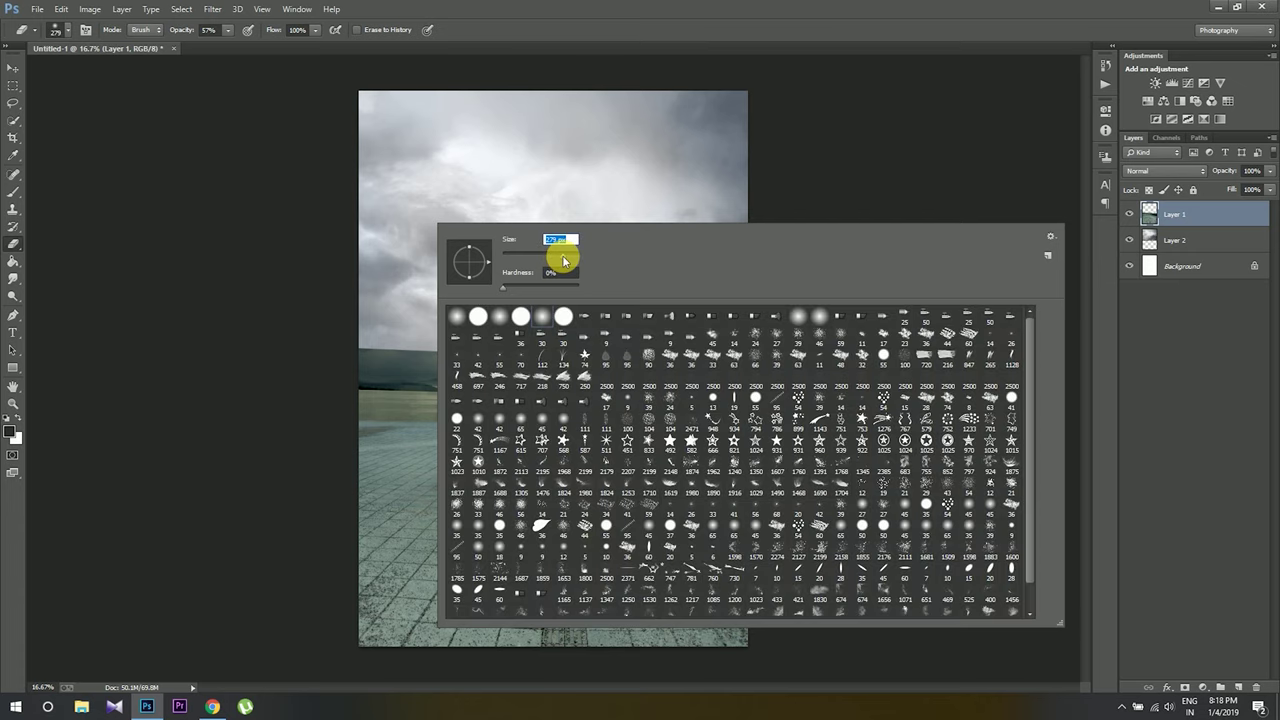
pyautogui.press('Return')
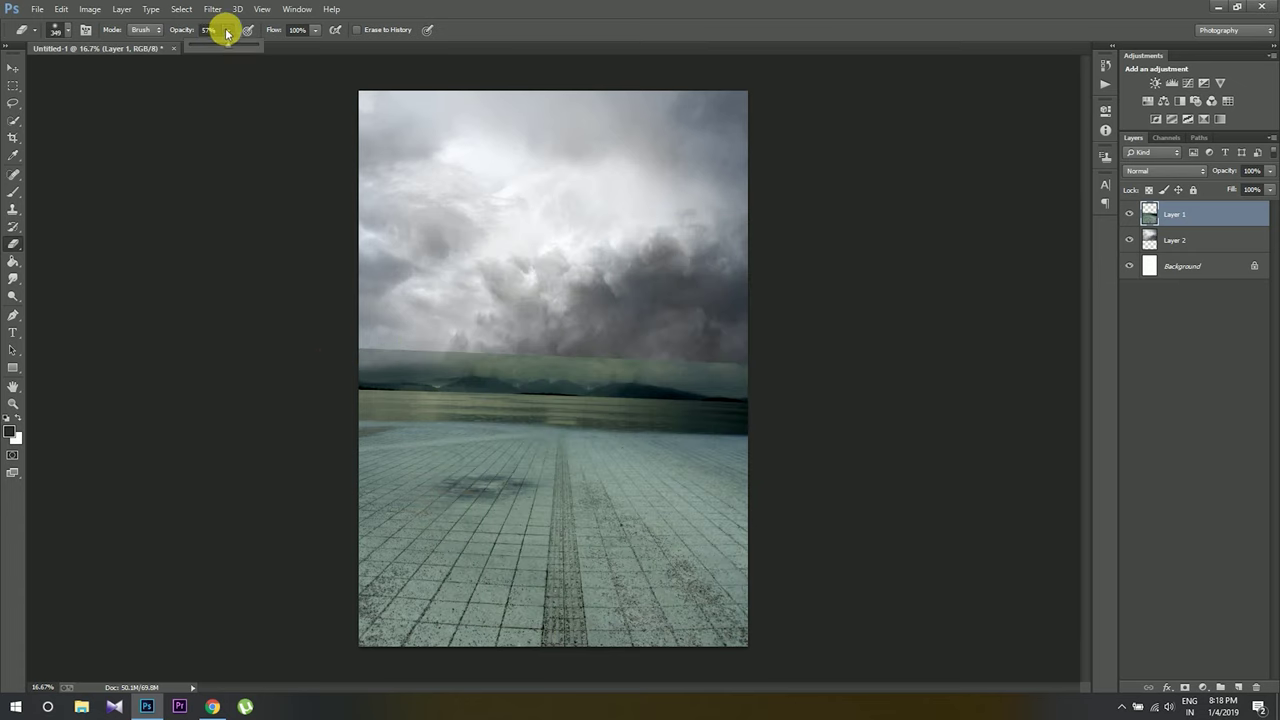
pyautogui.moveTo(385, 362); pyautogui.dragTo(632, 380)
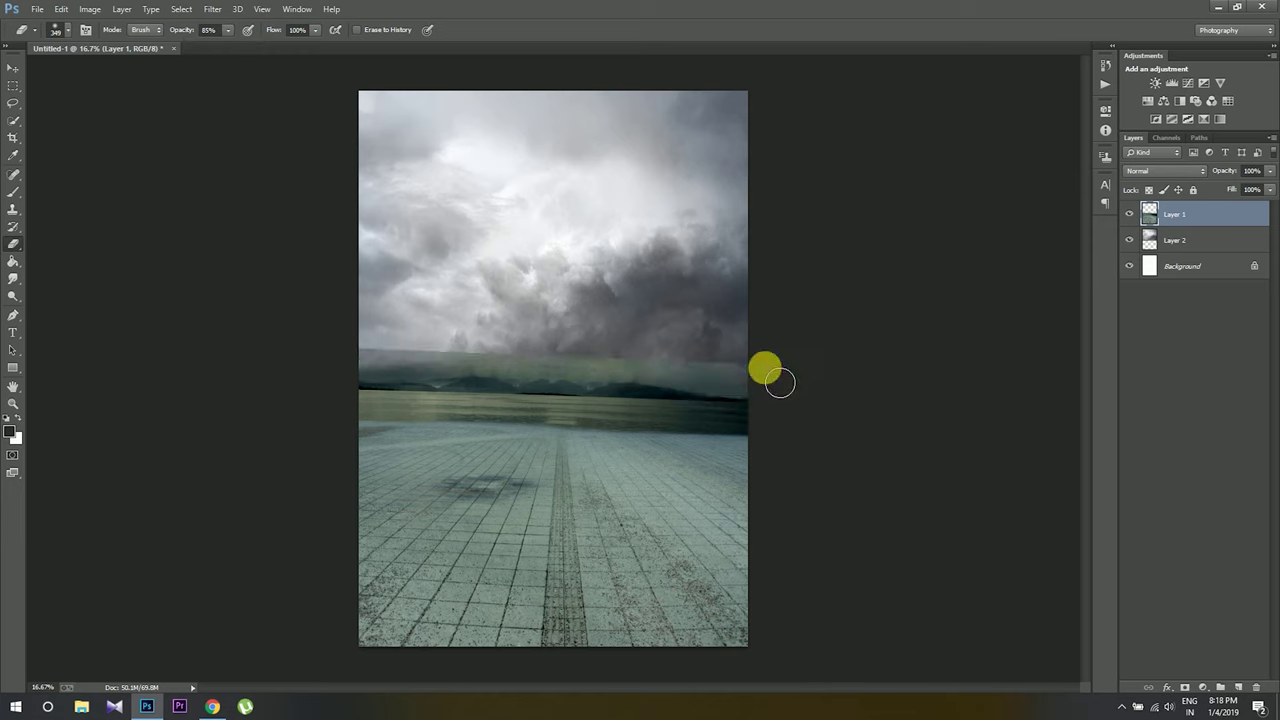
pyautogui.moveTo(632, 380)
pyautogui.mouseDown()
pyautogui.moveTo(766, 391)
pyautogui.moveTo(417, 349)
pyautogui.moveTo(386, 375)
pyautogui.moveTo(466, 361)
pyautogui.moveTo(600, 376)
pyautogui.moveTo(395, 370)
pyautogui.moveTo(780, 380)
pyautogui.moveTo(704, 376)
pyautogui.moveTo(119, 113)
pyautogui.mouseUp()
pyautogui.click(19, 70)
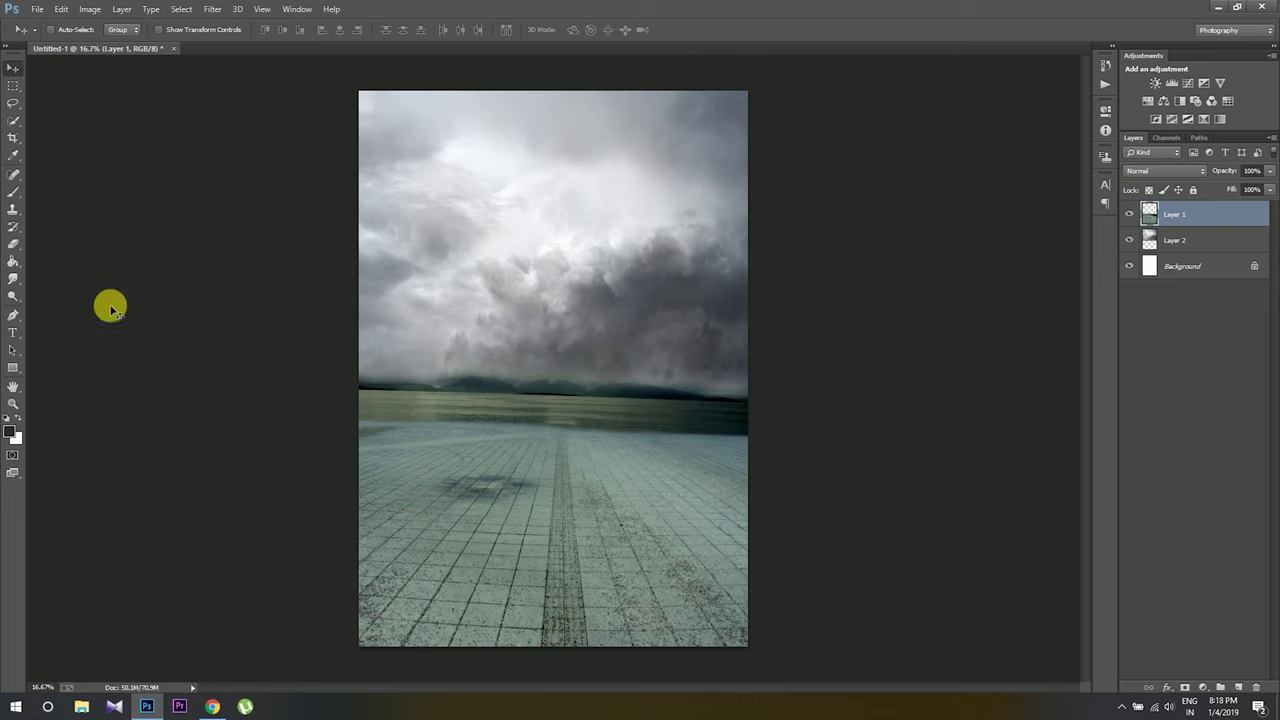
# Step: Place the png man cutout as an embedded layer, shrunk and centred on the floor
pyautogui.click(38, 13)
pyautogui.click(45, 42)
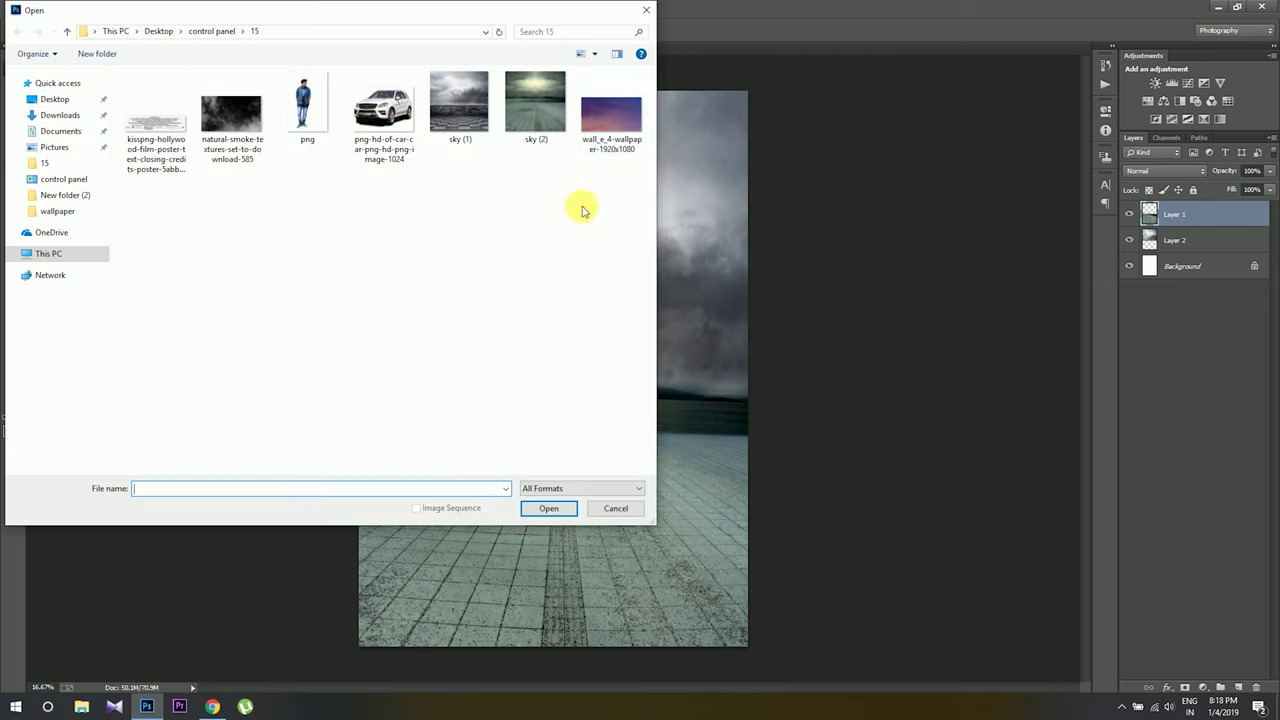
pyautogui.click(602, 512)
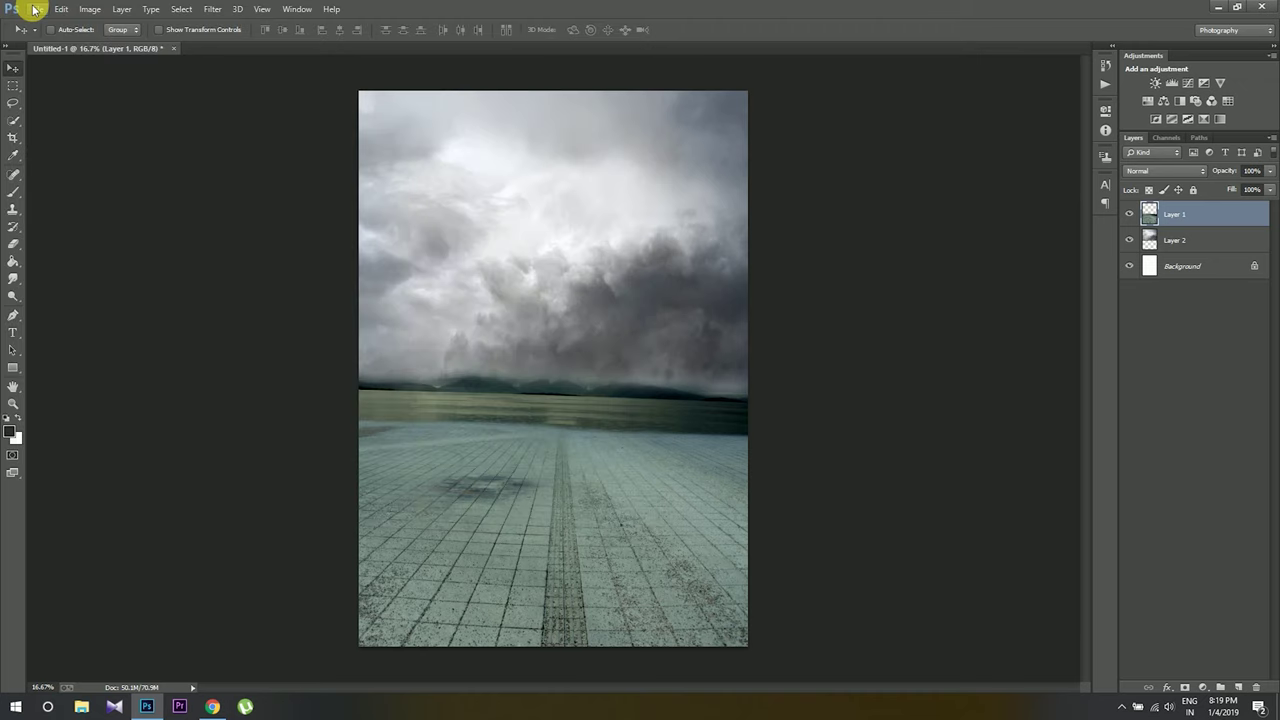
pyautogui.click(35, 10)
pyautogui.click(51, 200)
pyautogui.click(307, 105)
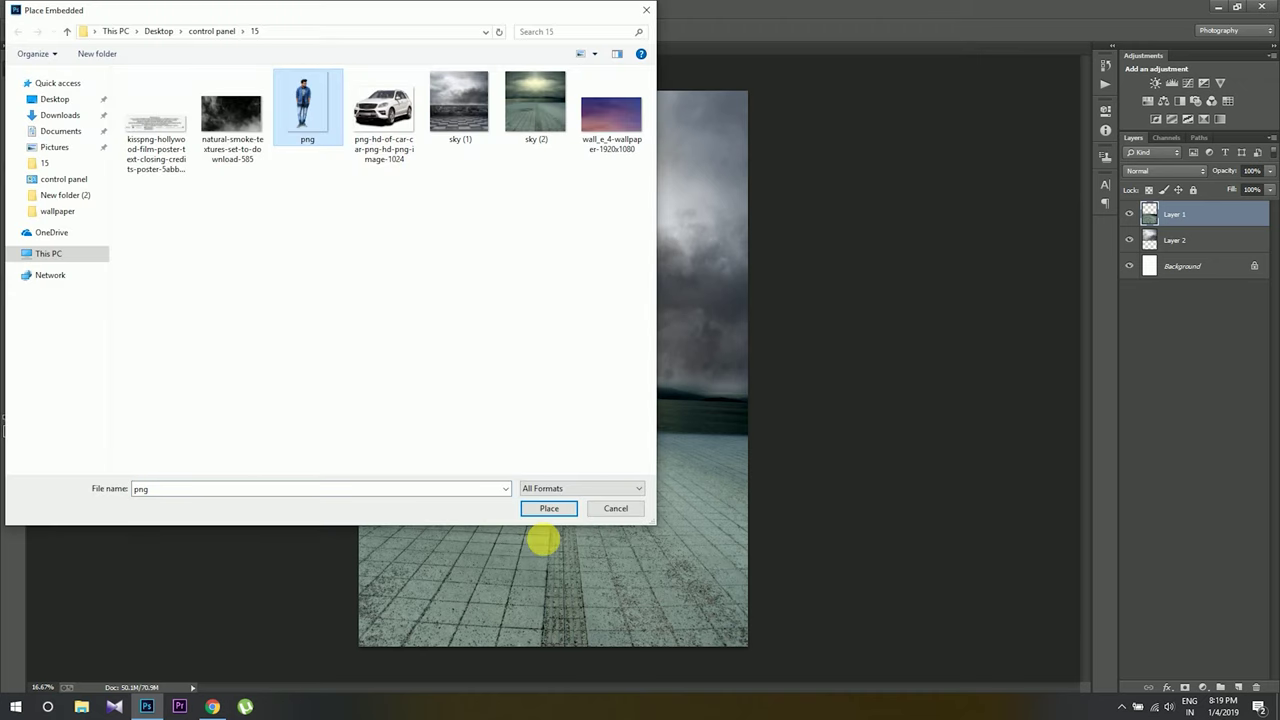
pyautogui.click(549, 508)
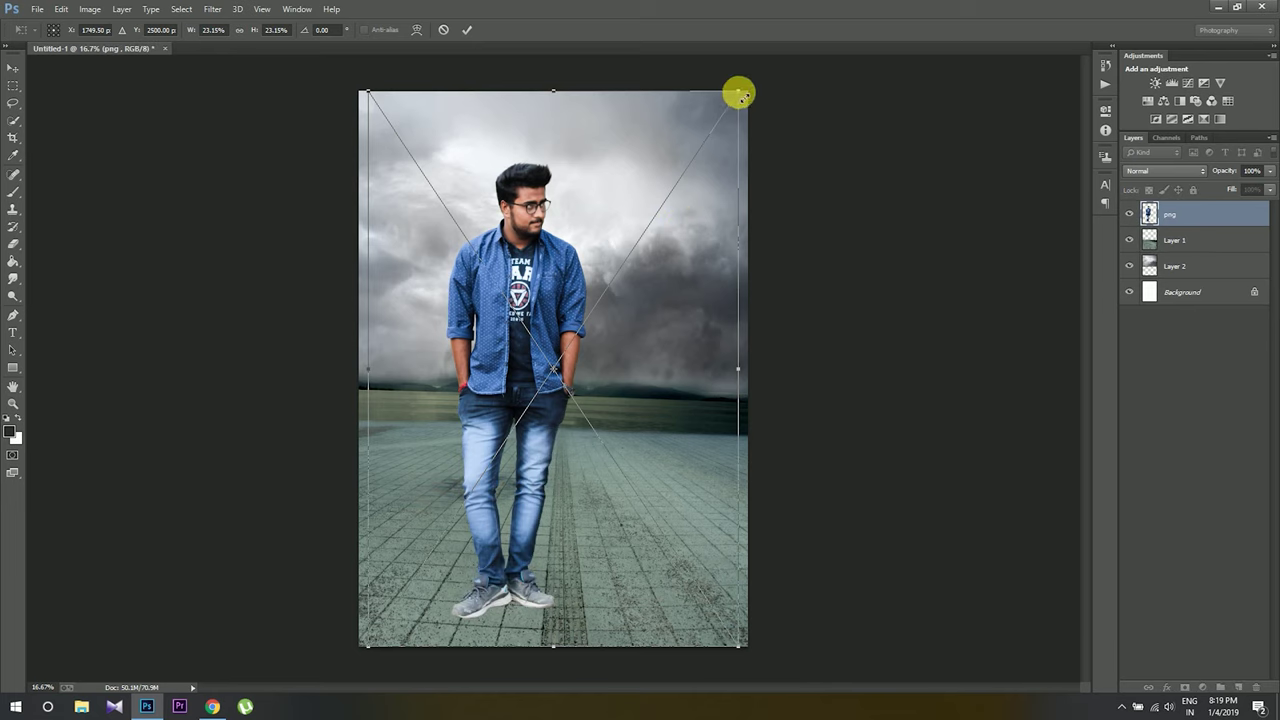
pyautogui.moveTo(740, 95); pyautogui.dragTo(674, 186)
pyautogui.moveTo(591, 257); pyautogui.dragTo(662, 272)
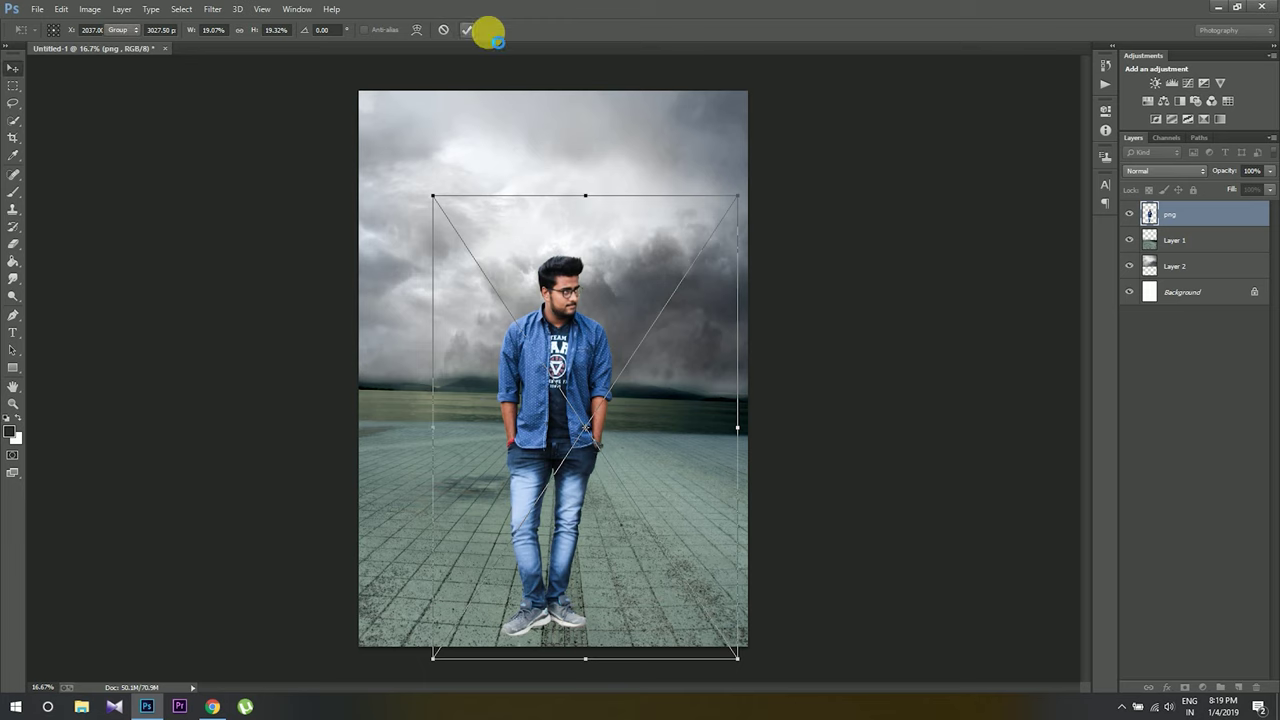
pyautogui.click(467, 30)
pyautogui.click(35, 8)
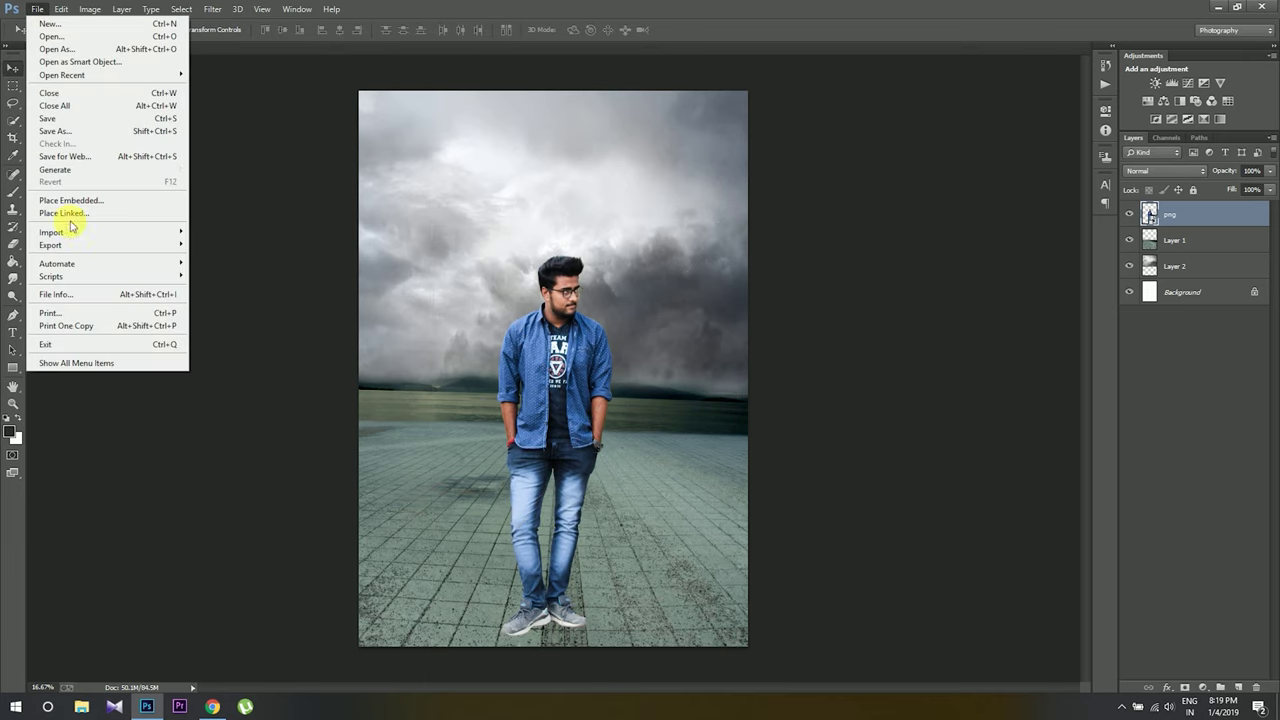
# Step: Place the white car png as an embedded layer and enlarge it
pyautogui.click(60, 200)
pyautogui.click(385, 105)
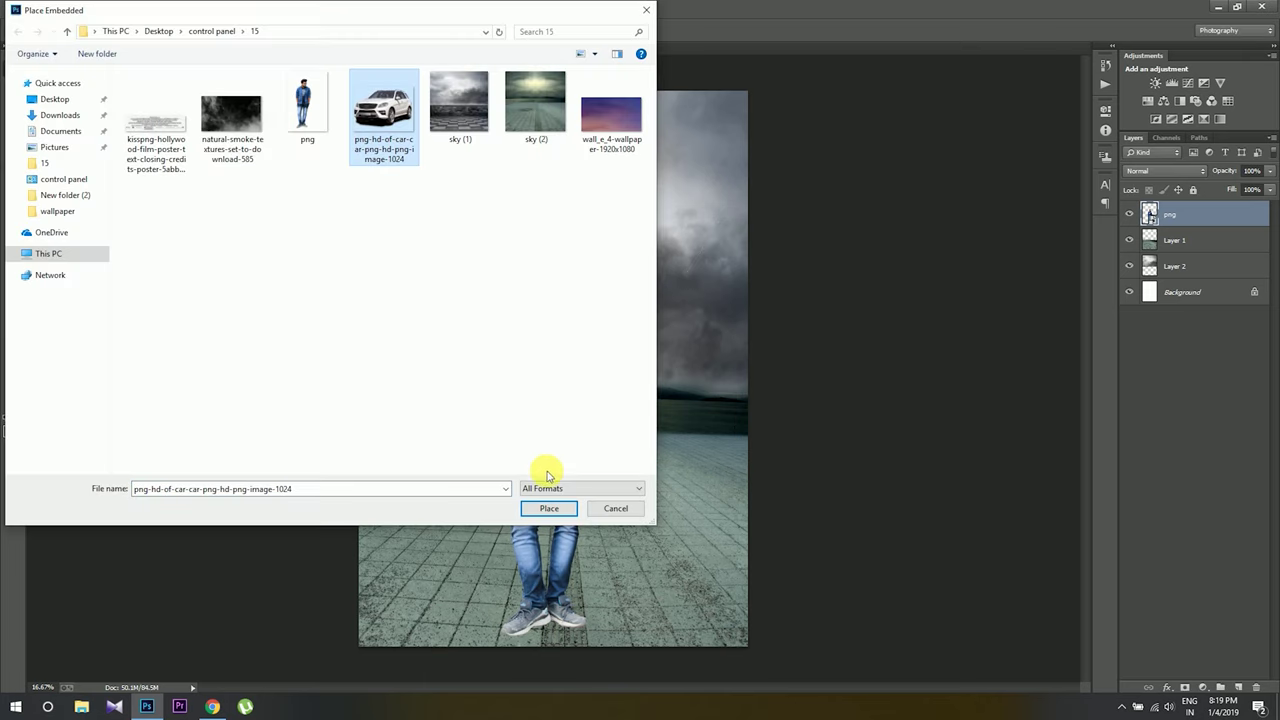
pyautogui.click(546, 505)
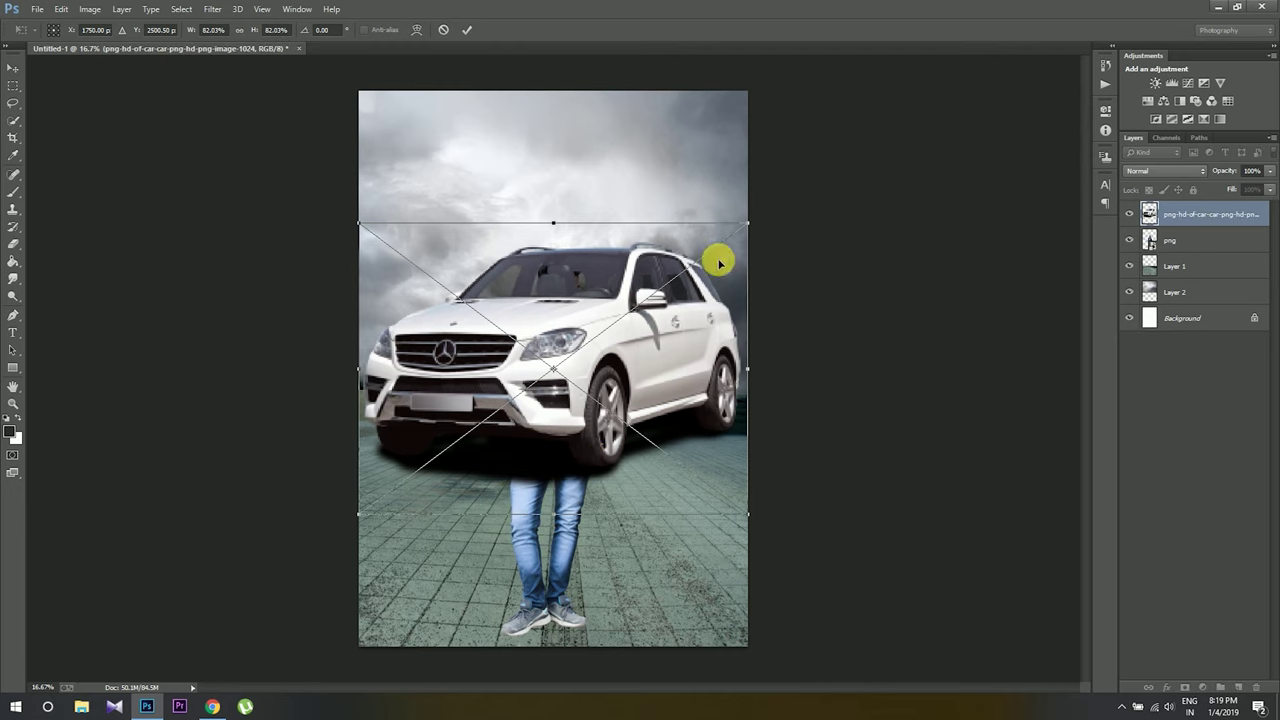
pyautogui.moveTo(750, 223); pyautogui.dragTo(796, 169)
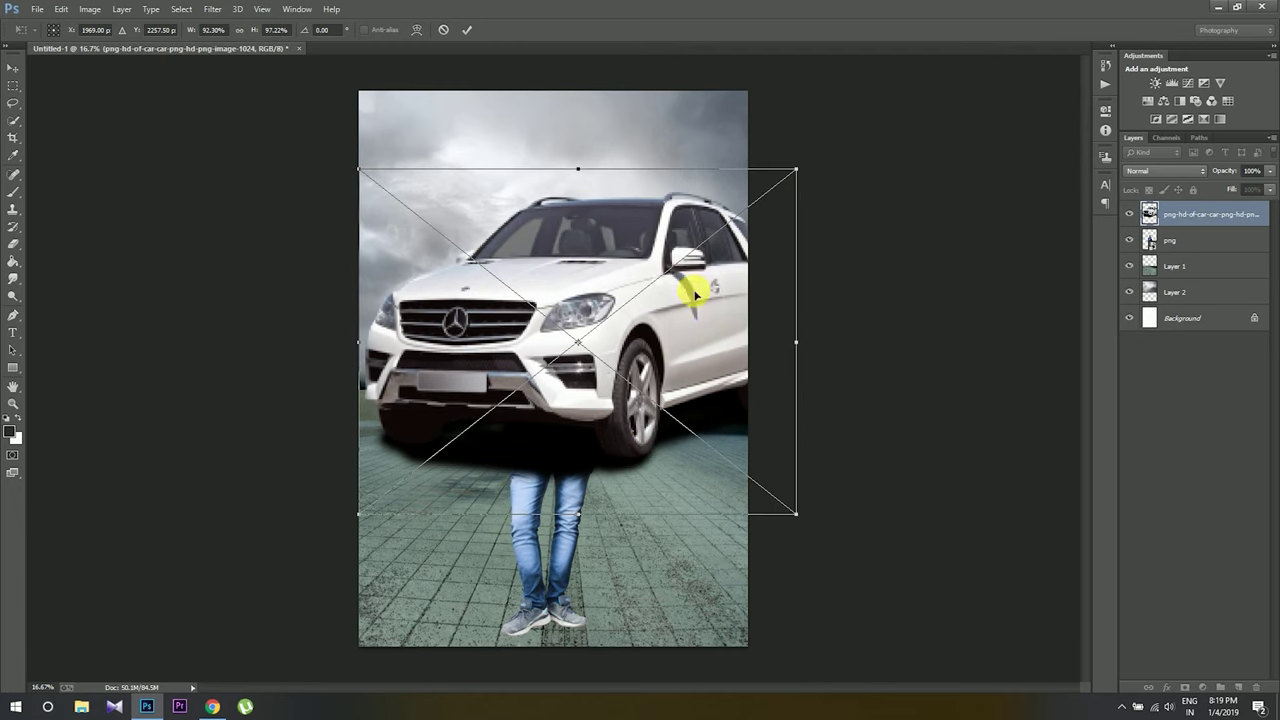
pyautogui.click(466, 36)
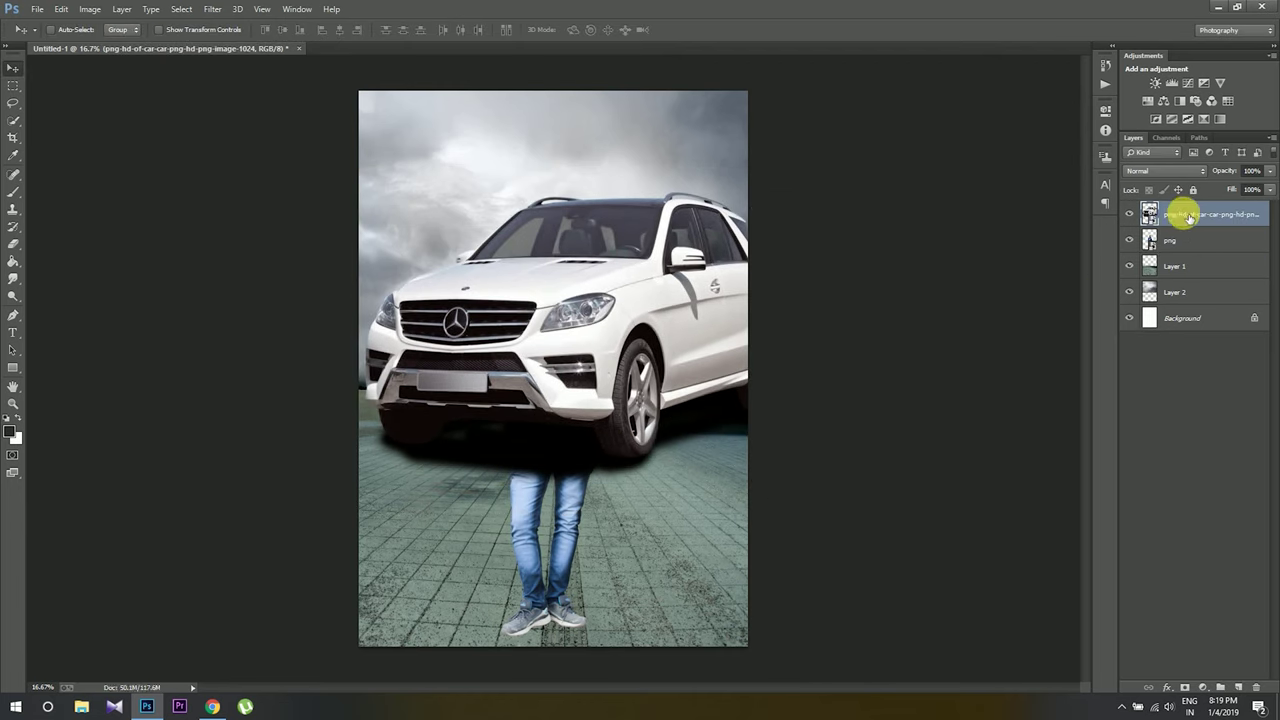
# Step: Stack the car beneath the man, nudge it into place and enlarge it slightly
pyautogui.moveTo(1188, 218); pyautogui.dragTo(1192, 248)
pyautogui.moveTo(690, 297)
pyautogui.mouseDown()
pyautogui.moveTo(692, 395)
pyautogui.moveTo(732, 422)
pyautogui.mouseUp()
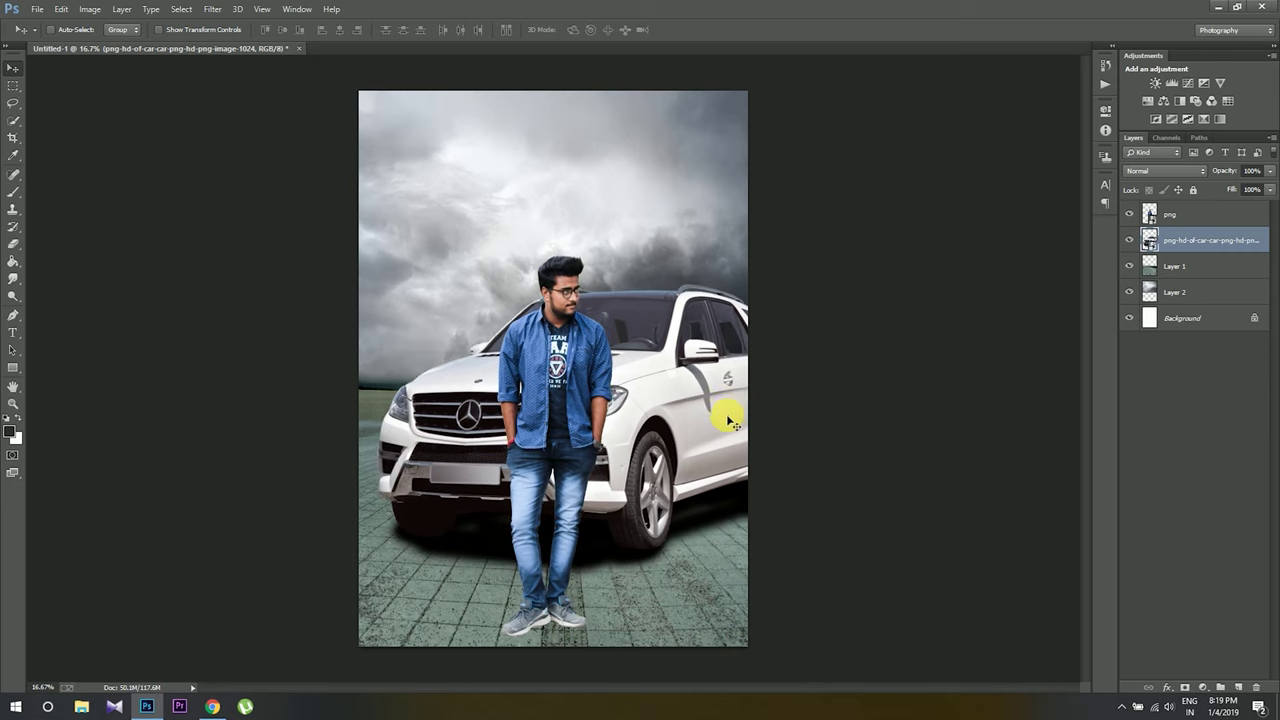
pyautogui.hotkey('ctrl', 'z')
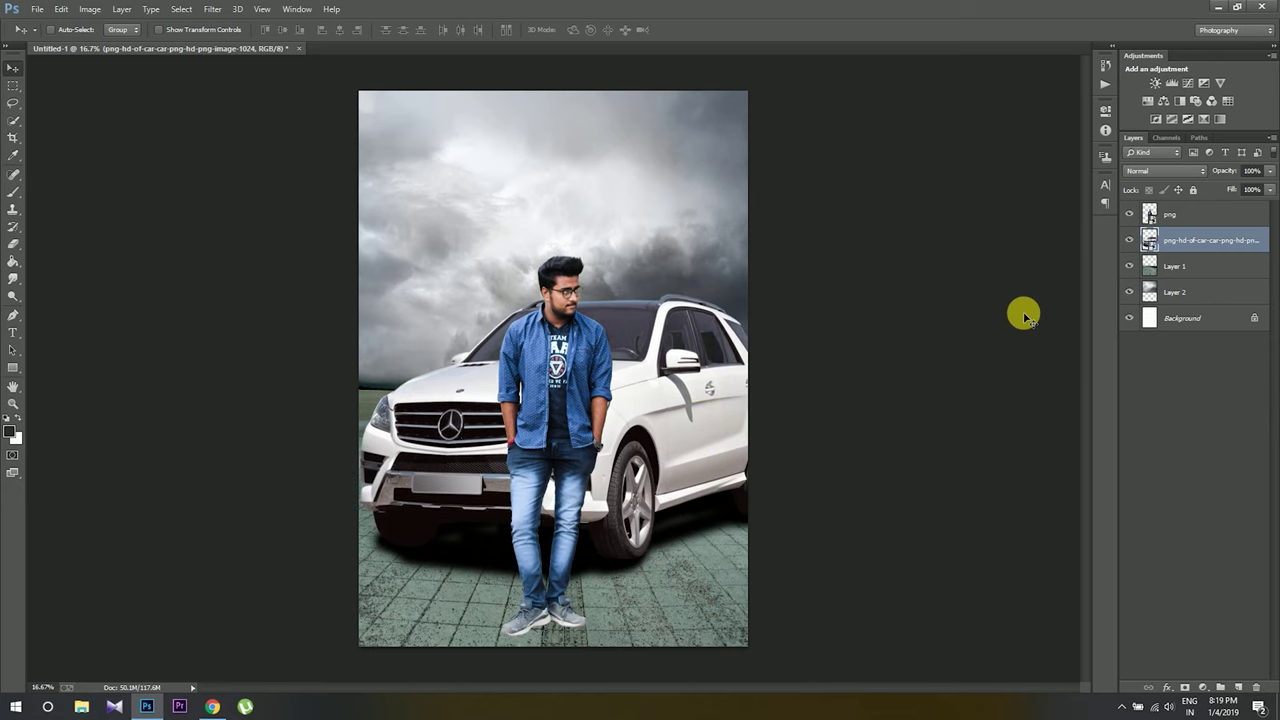
pyautogui.press('Left')
pyautogui.press('Left')
pyautogui.press('Left')
pyautogui.press('Left')
pyautogui.press('Up')
pyautogui.press('Up')
pyautogui.press('Up')
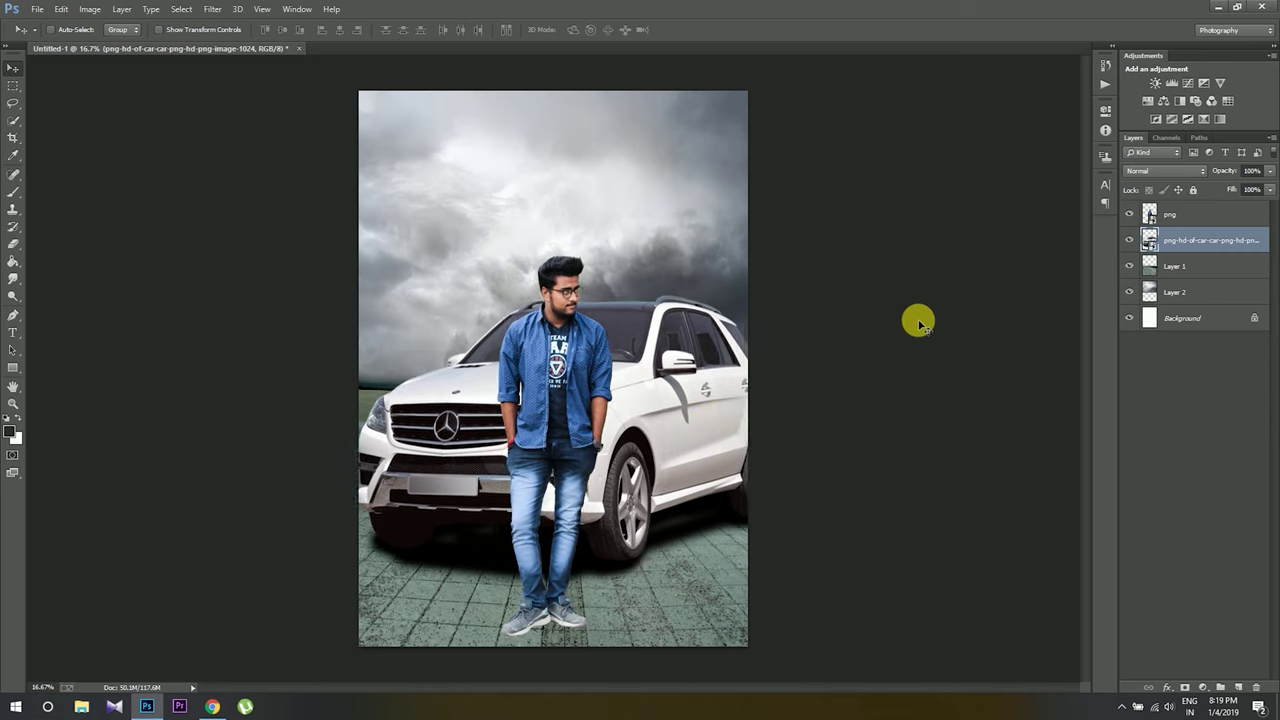
pyautogui.hotkey('ctrl', 't')
pyautogui.moveTo(794, 266); pyautogui.dragTo(802, 264)
# Step: Enlarge the man cutout slightly and shift him right in front of the SUV's grille
pyautogui.click(469, 30)
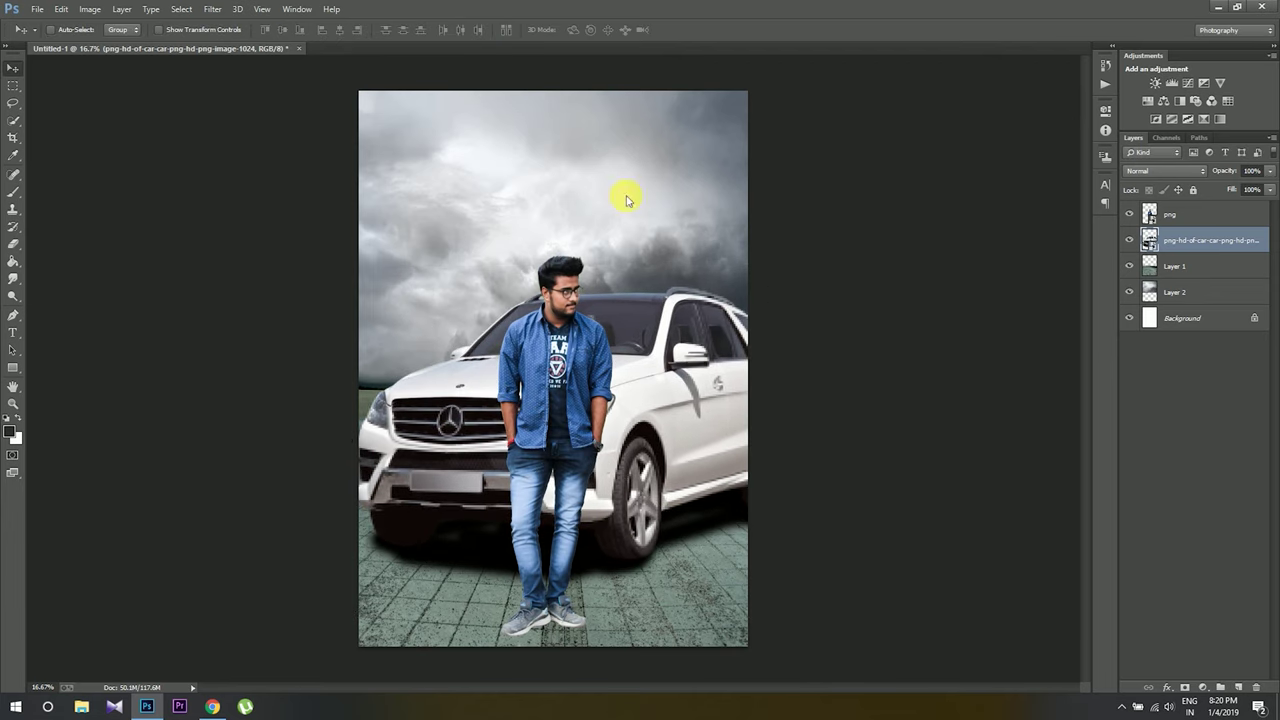
pyautogui.click(1168, 214)
pyautogui.hotkey('ctrl', 't')
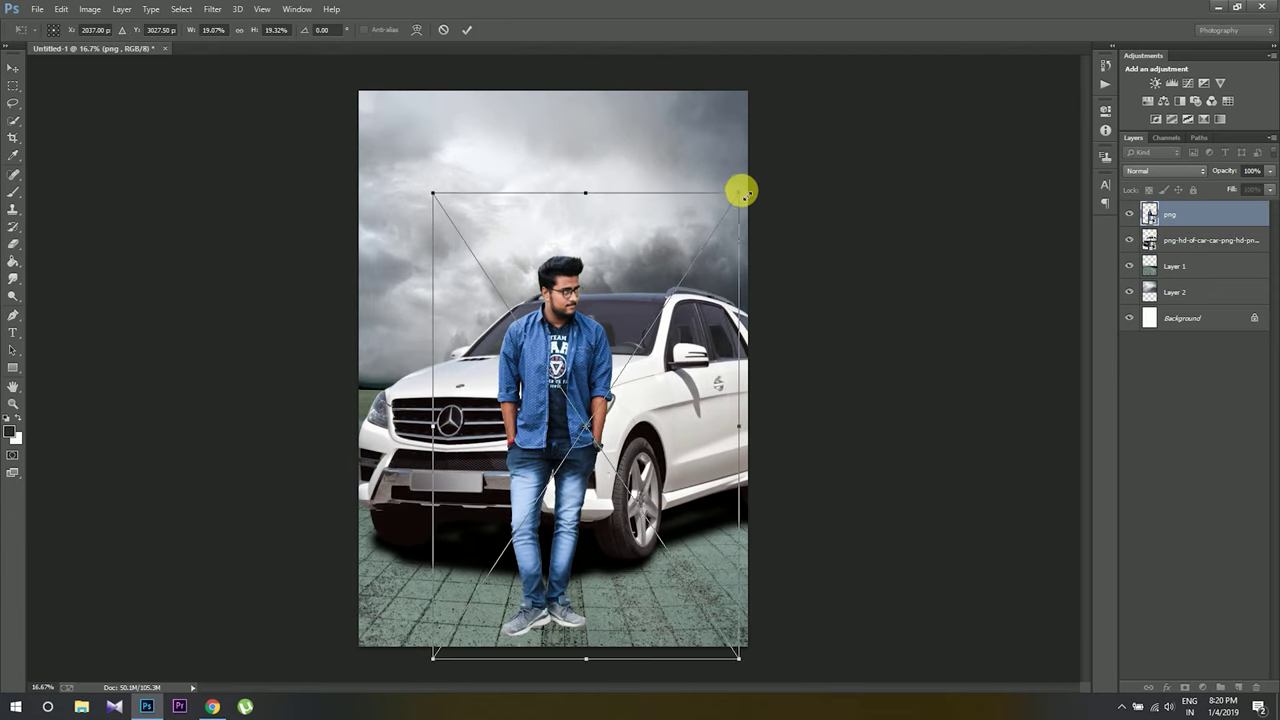
pyautogui.moveTo(741, 190); pyautogui.dragTo(745, 183)
pyautogui.click(467, 31)
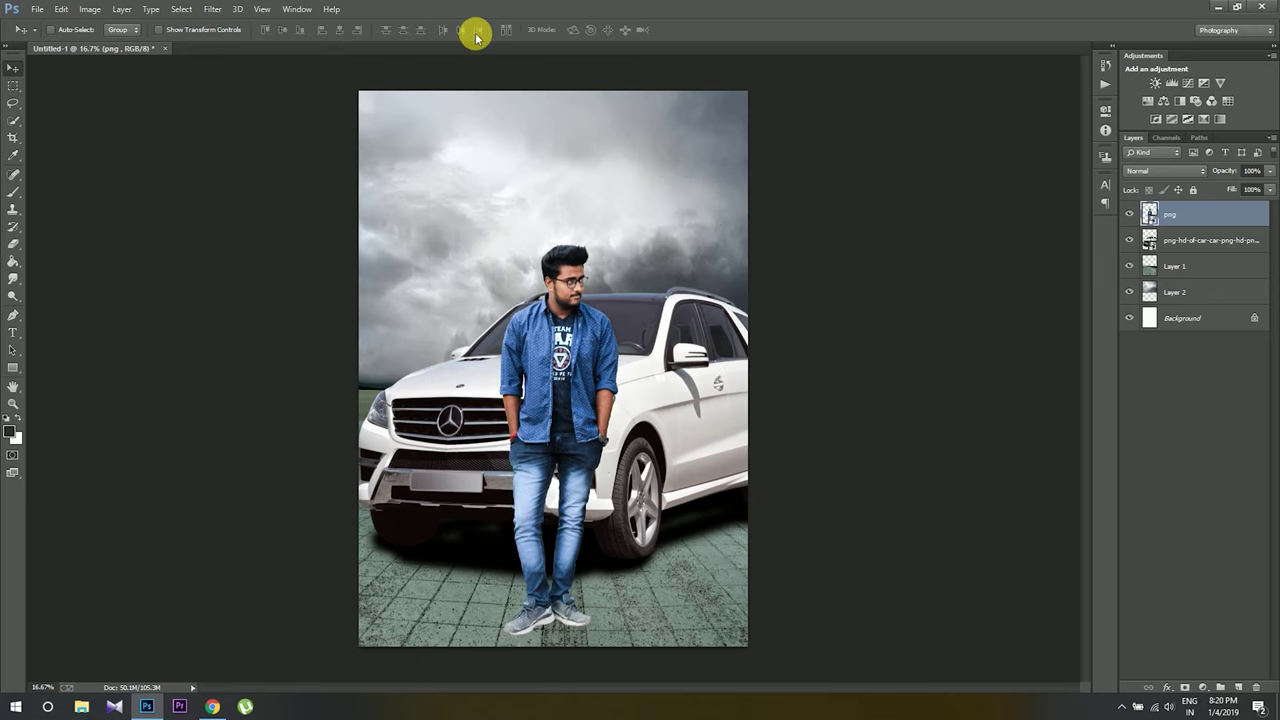
pyautogui.moveTo(748, 402); pyautogui.dragTo(755, 402)
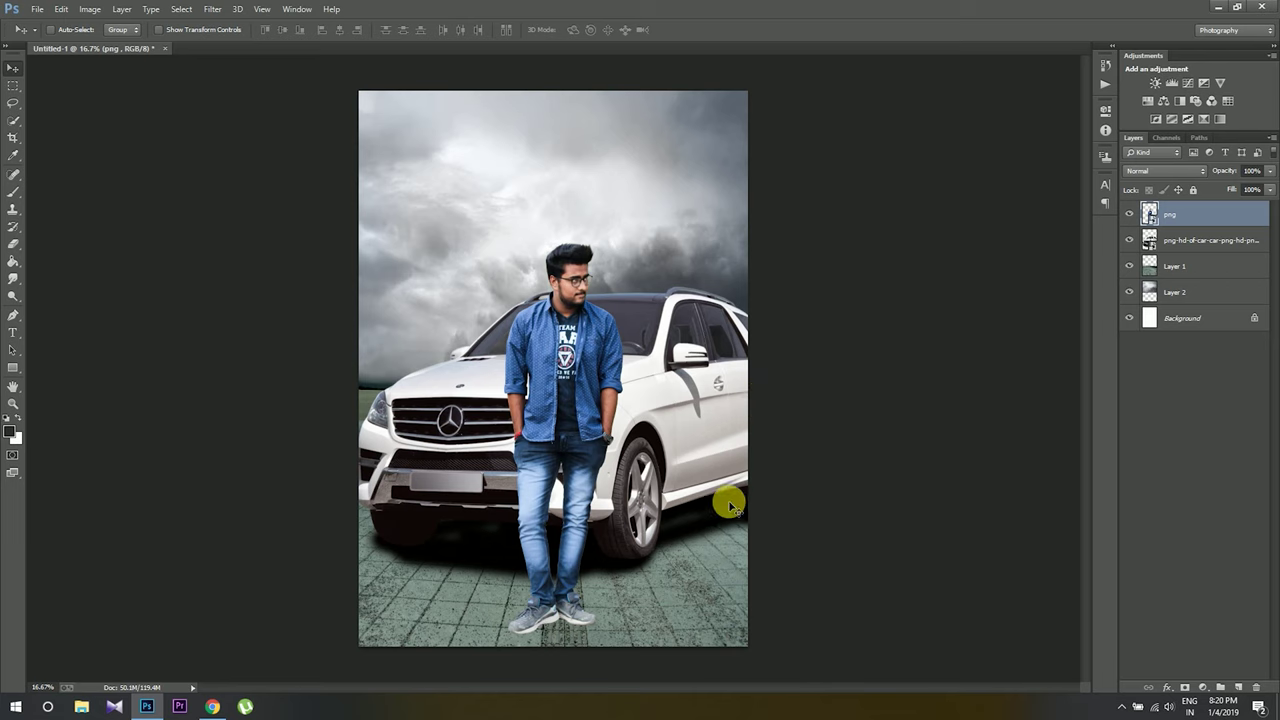
pyautogui.hotkey('ctrl', 't')
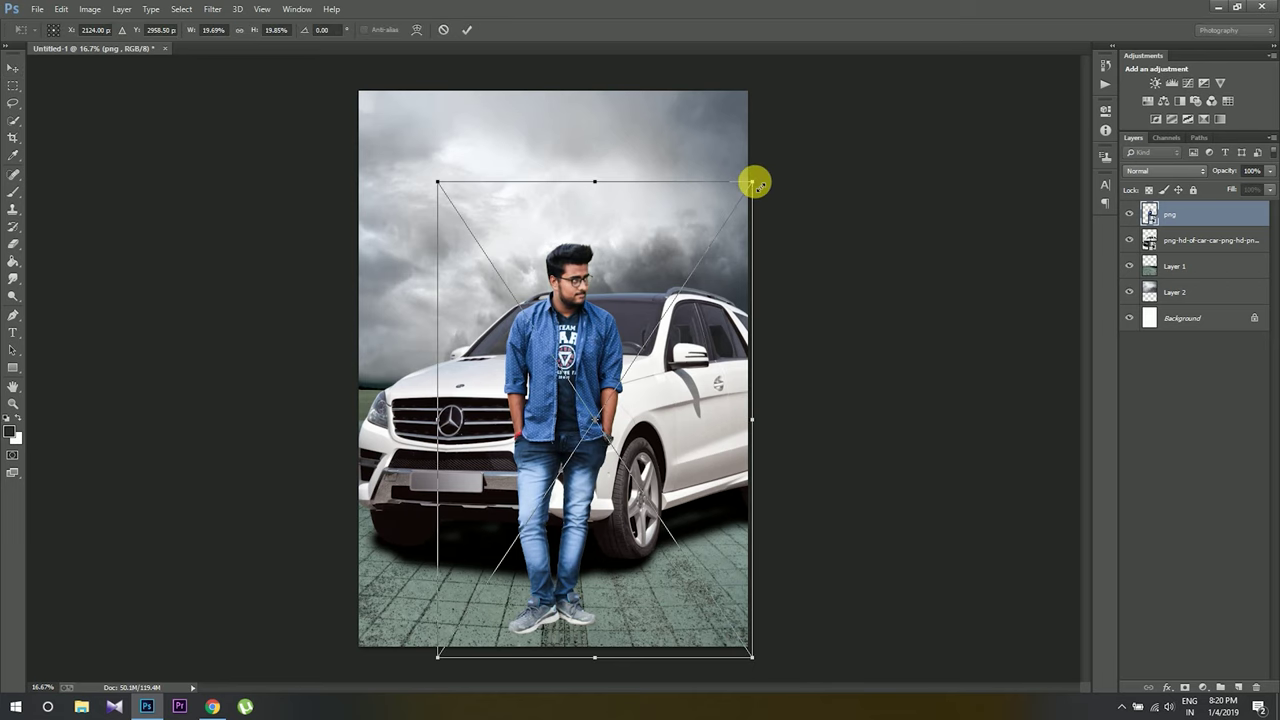
pyautogui.moveTo(755, 183); pyautogui.dragTo(752, 177)
pyautogui.click(468, 30)
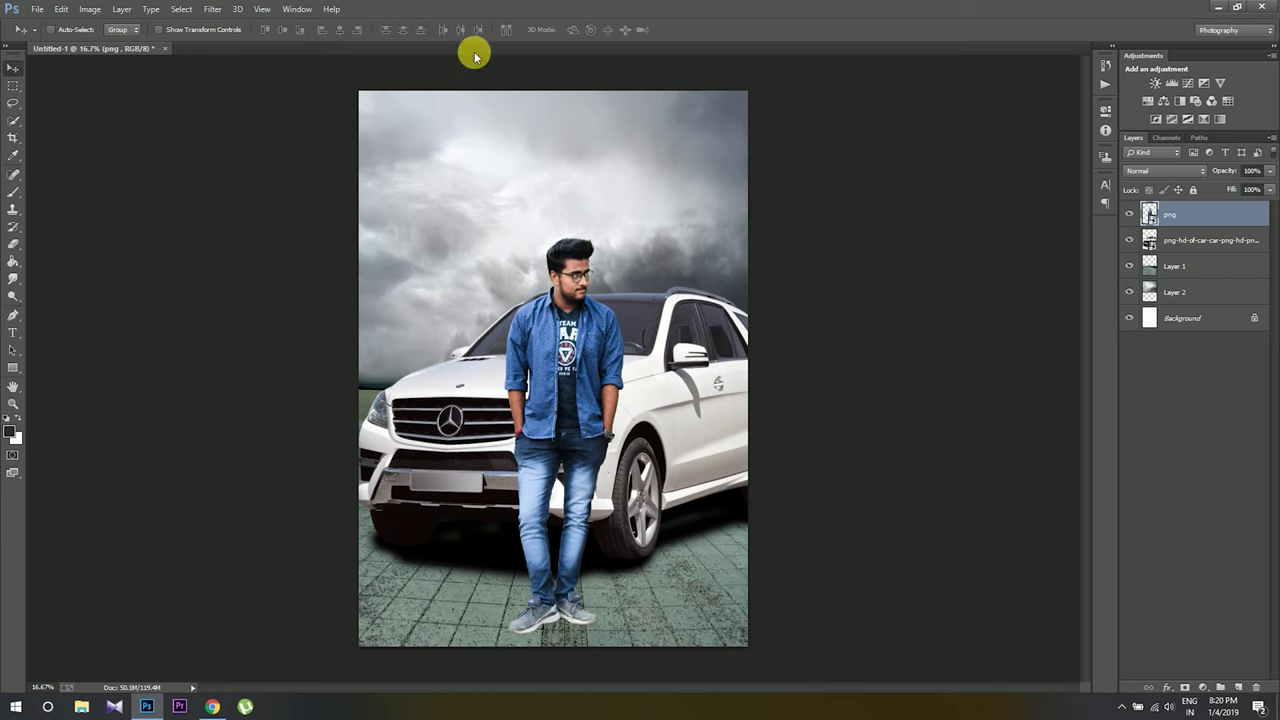
pyautogui.click(20, 243)
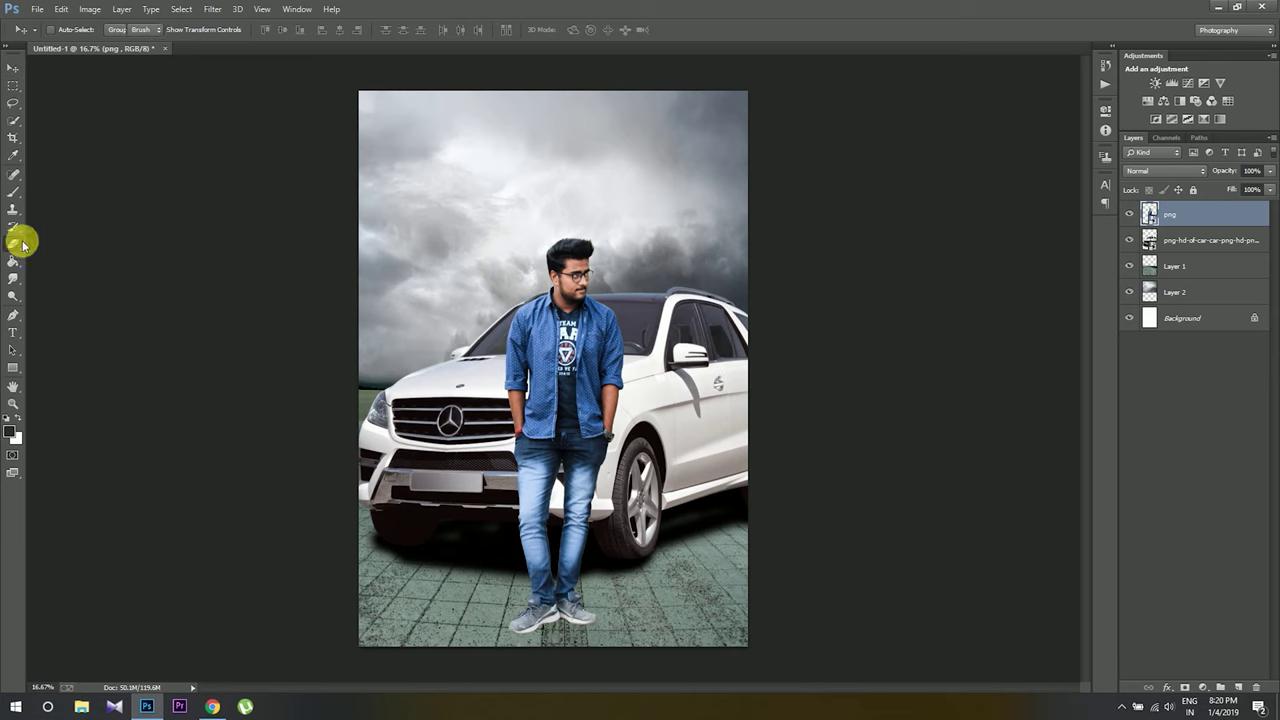
pyautogui.click(443, 586)
pyautogui.click(608, 275)
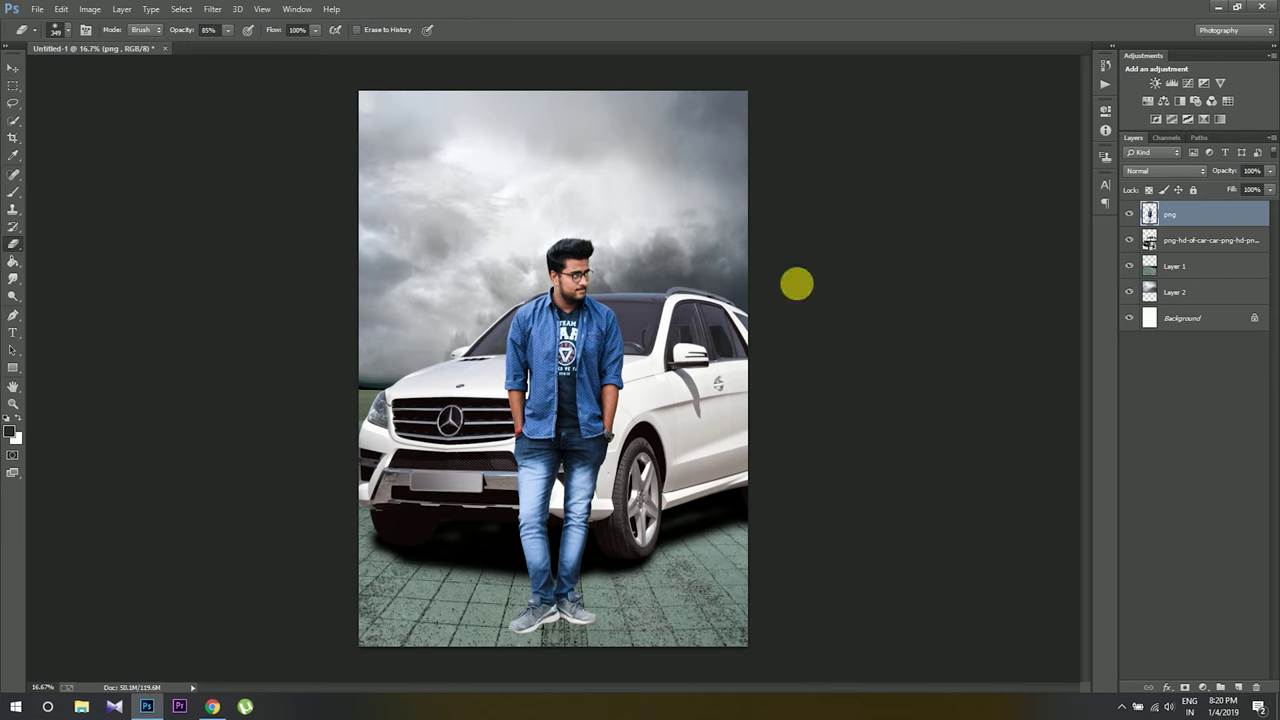
# Step: Softly erase the car layer's lower edges with a 400 px, 0% hardness eraser
pyautogui.click(1157, 270)
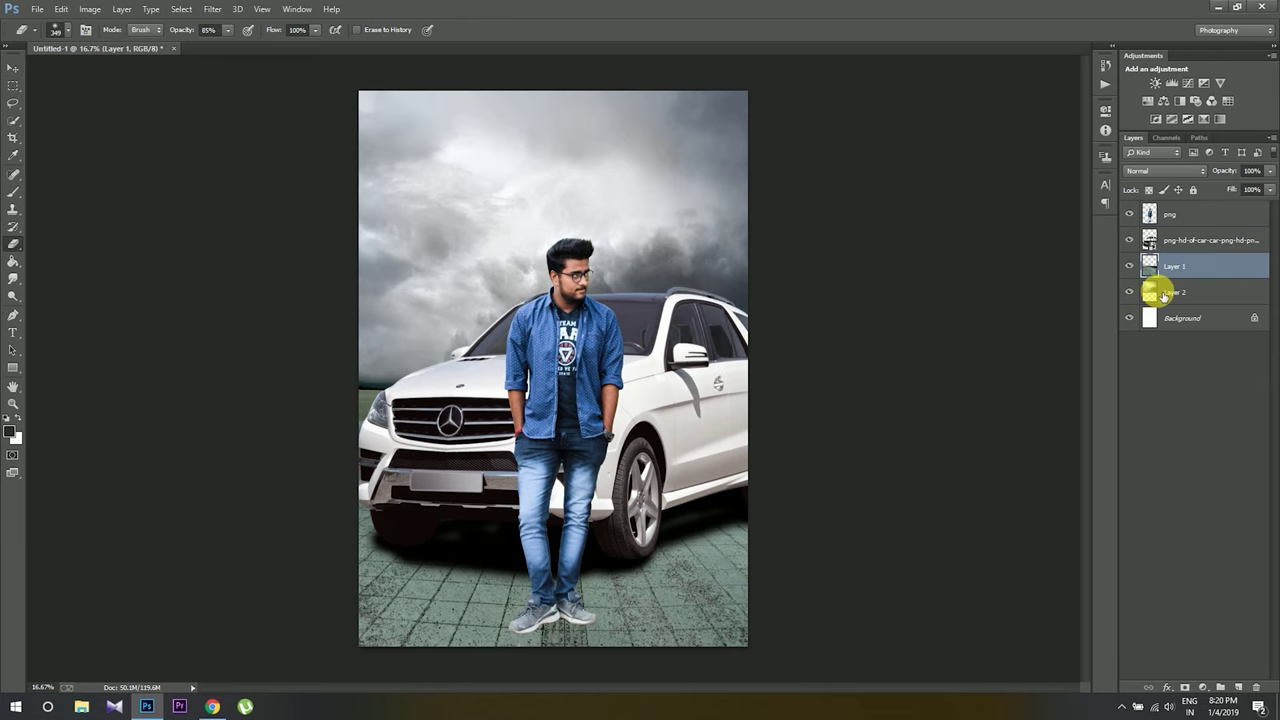
pyautogui.click(1175, 239)
pyautogui.click(462, 580)
pyautogui.click(610, 267)
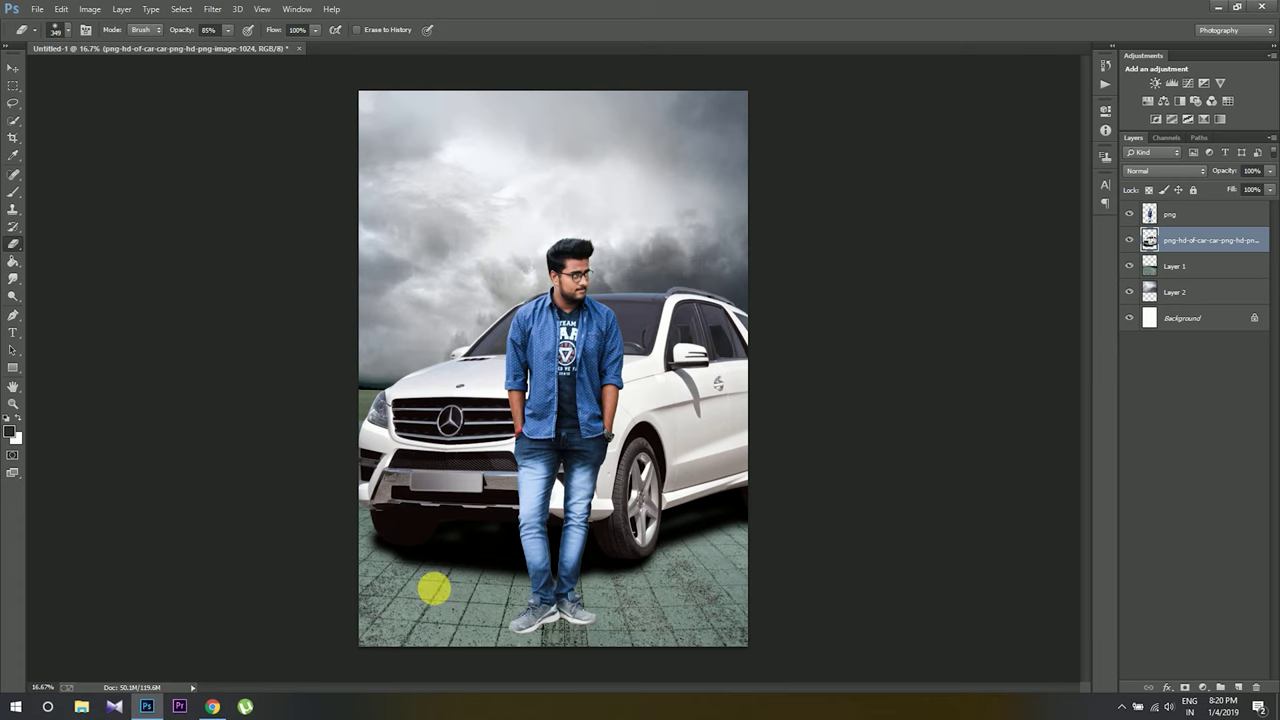
pyautogui.rightClick(440, 585)
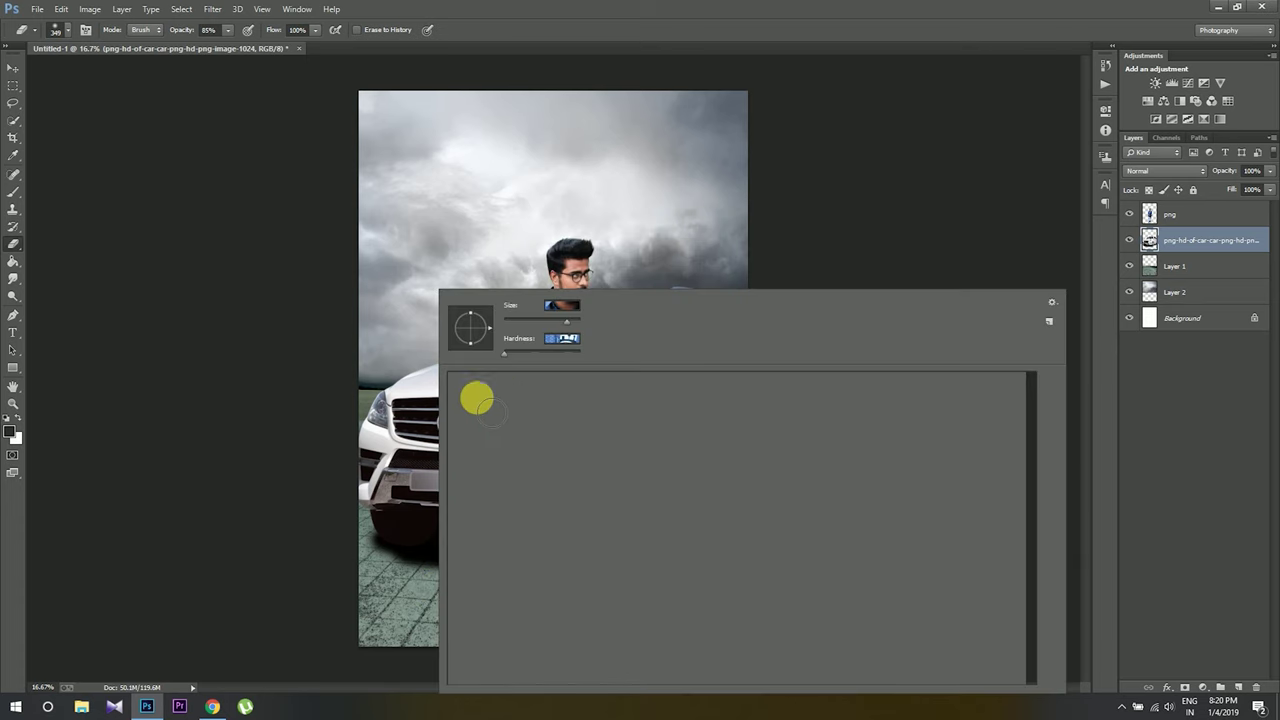
pyautogui.click(387, 594)
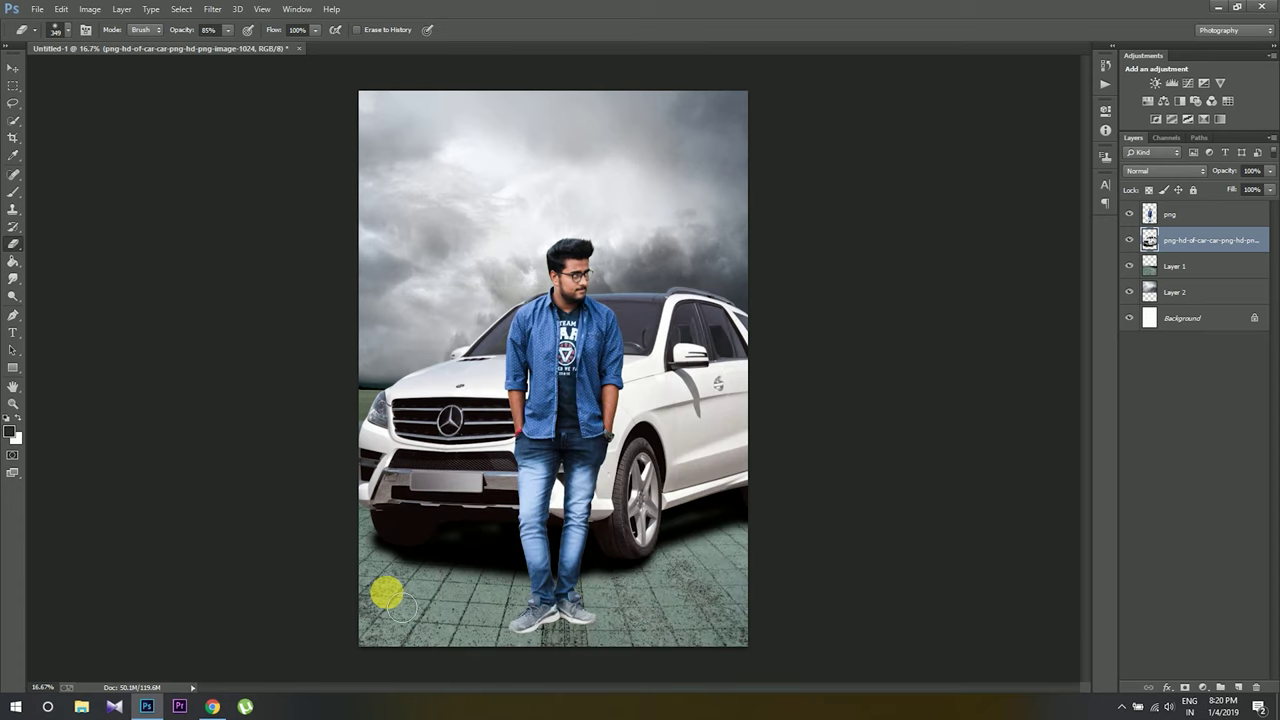
pyautogui.rightClick(387, 594)
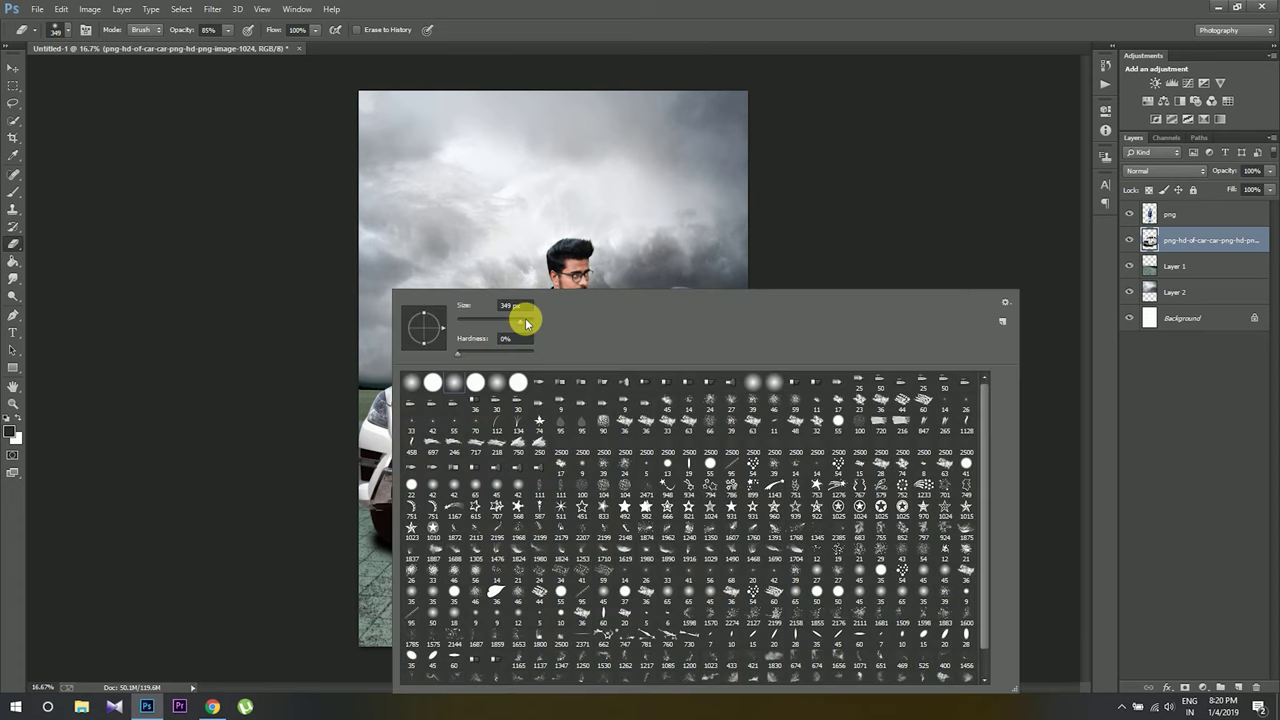
pyautogui.press('Return')
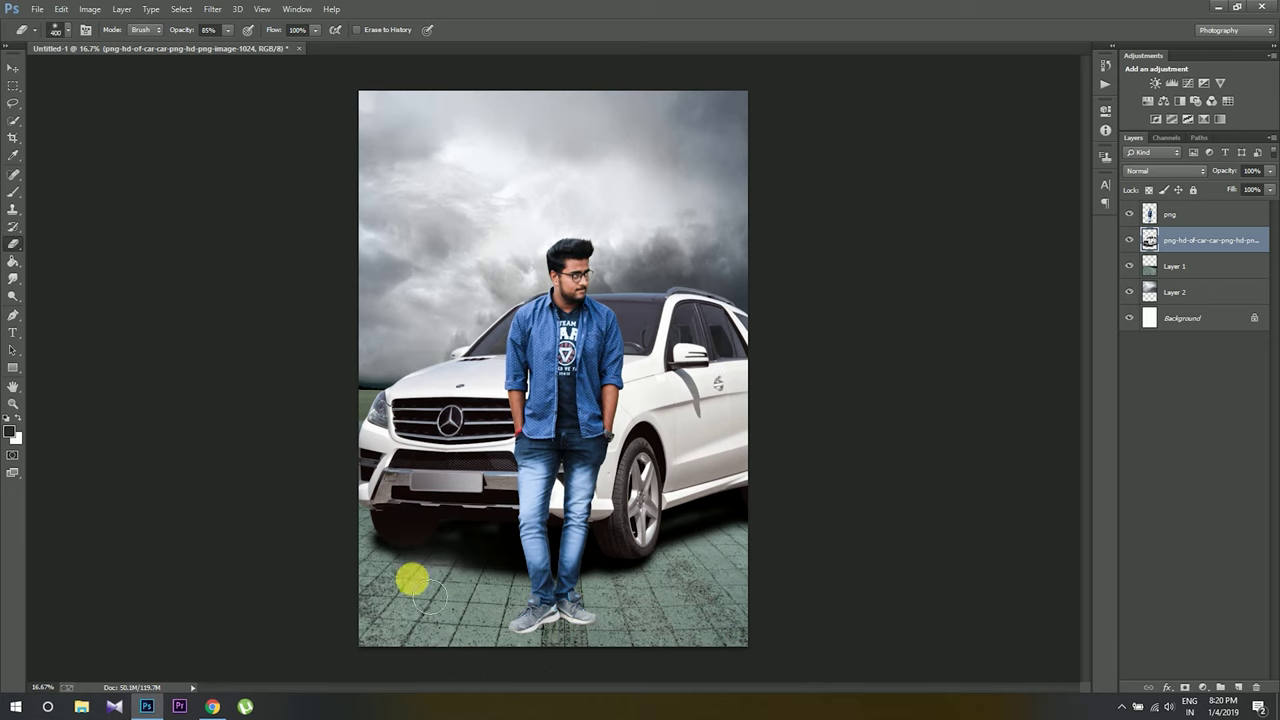
pyautogui.moveTo(413, 580); pyautogui.dragTo(730, 567)
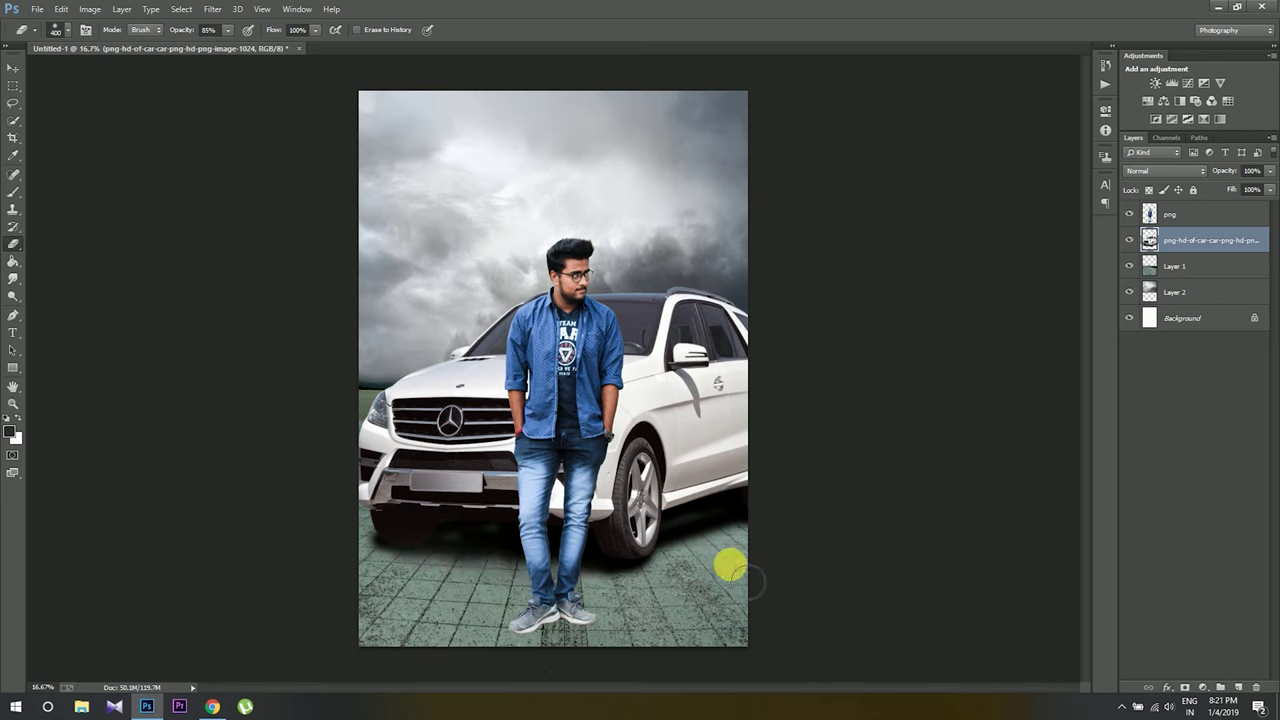
pyautogui.moveTo(702, 563); pyautogui.dragTo(791, 684)
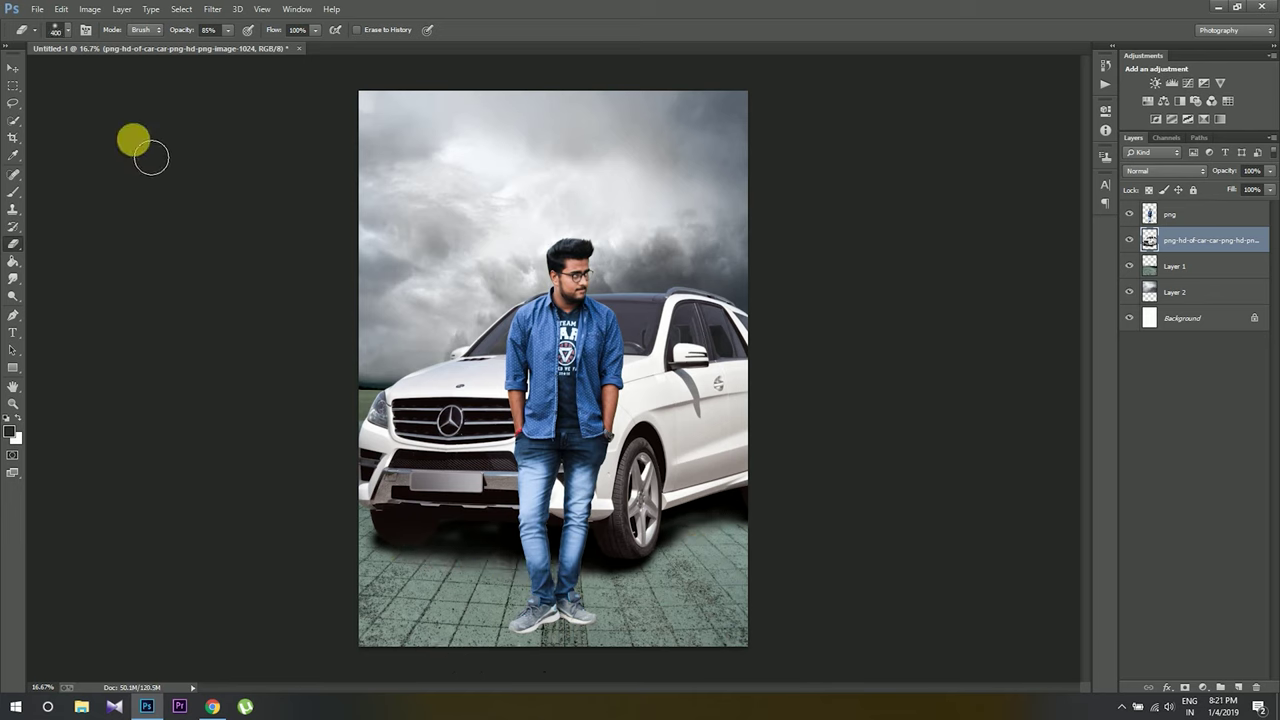
pyautogui.click(13, 68)
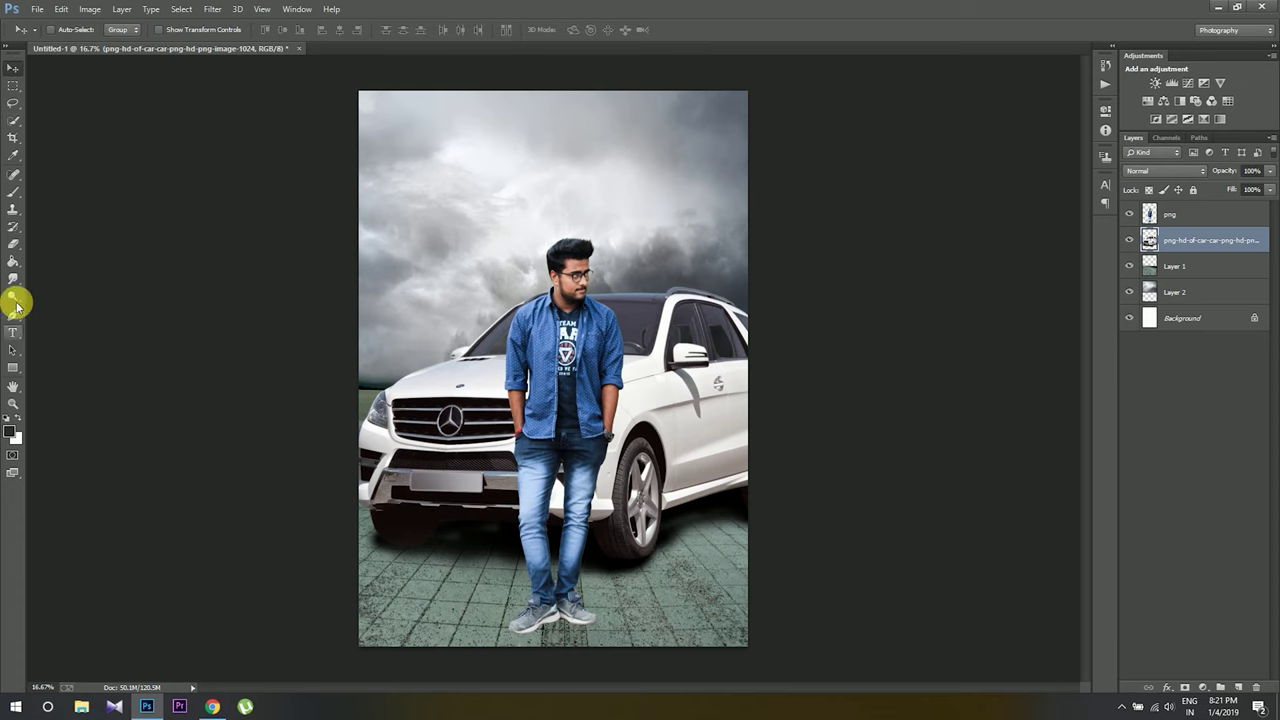
# Step: On a new layer, paint a large pure-black brush dab behind the man
pyautogui.click(13, 193)
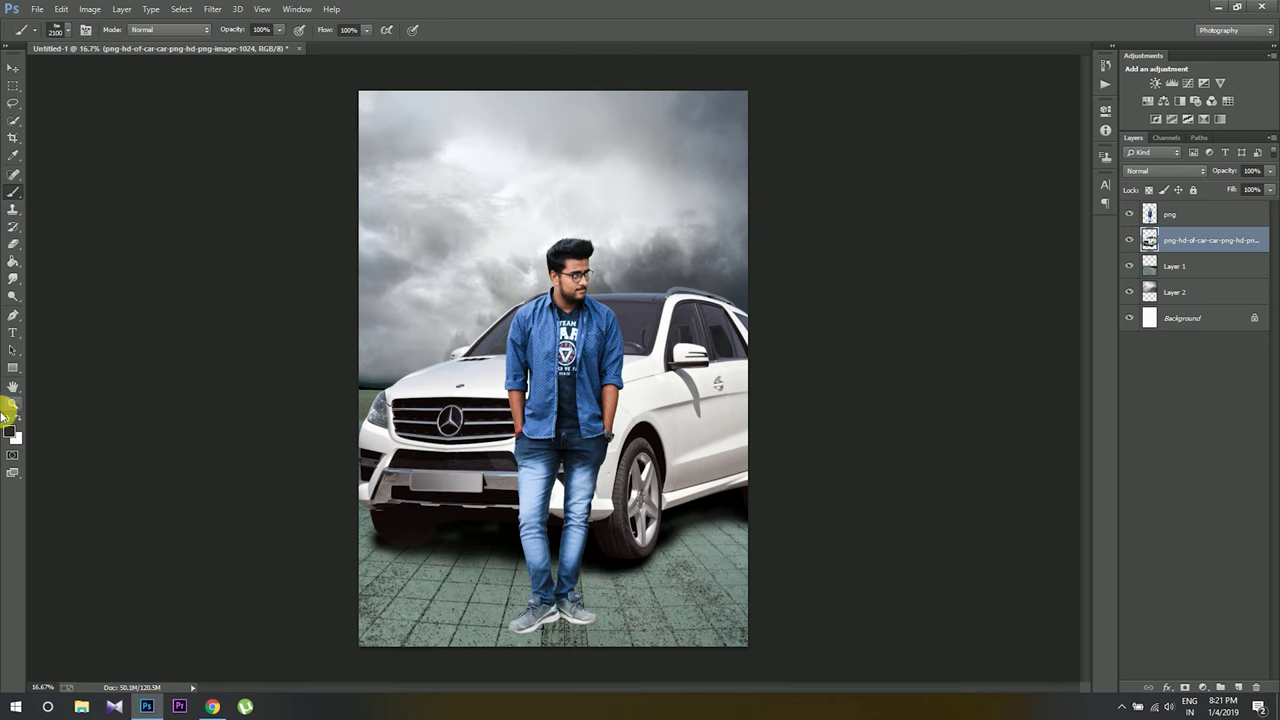
pyautogui.click(67, 29)
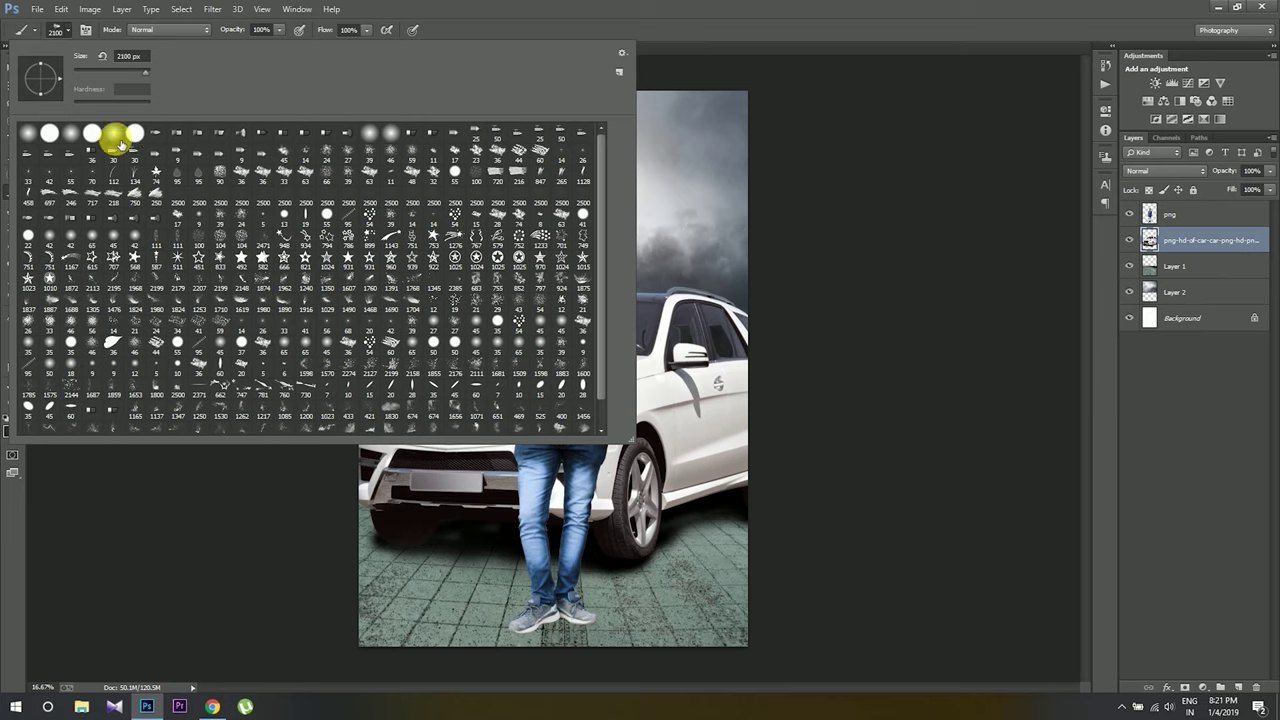
pyautogui.click(200, 585)
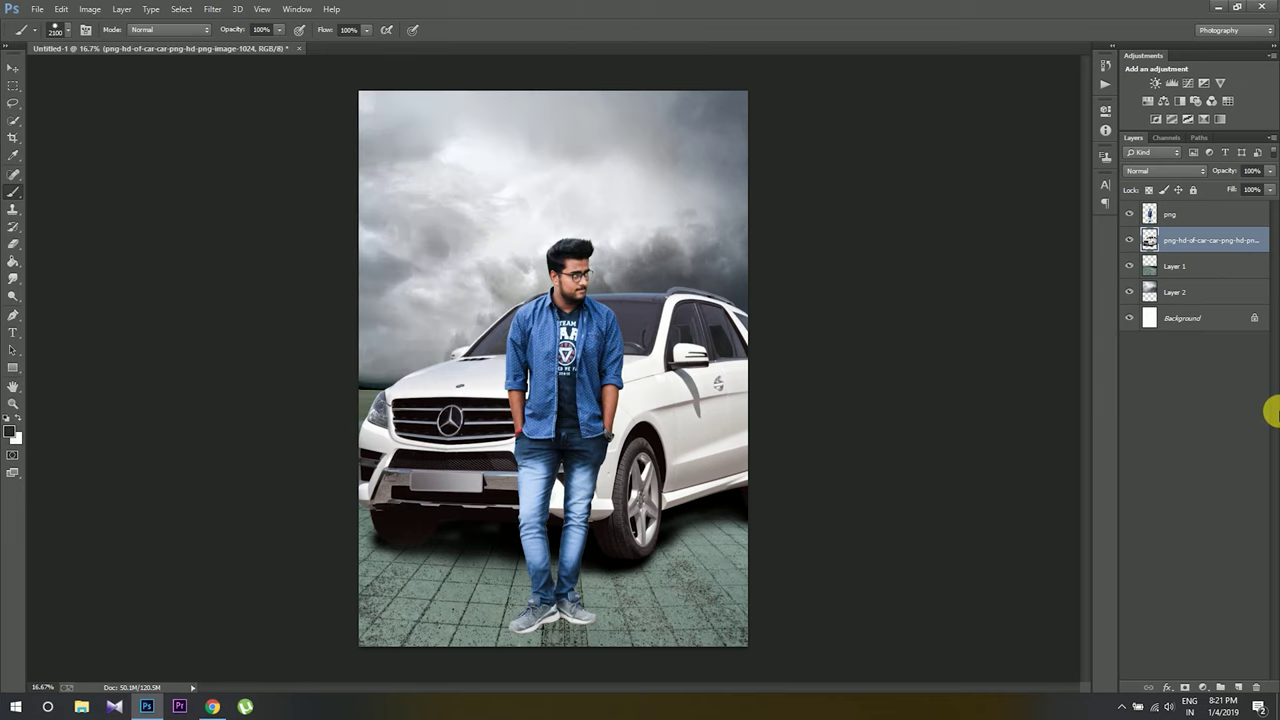
pyautogui.click(1254, 687)
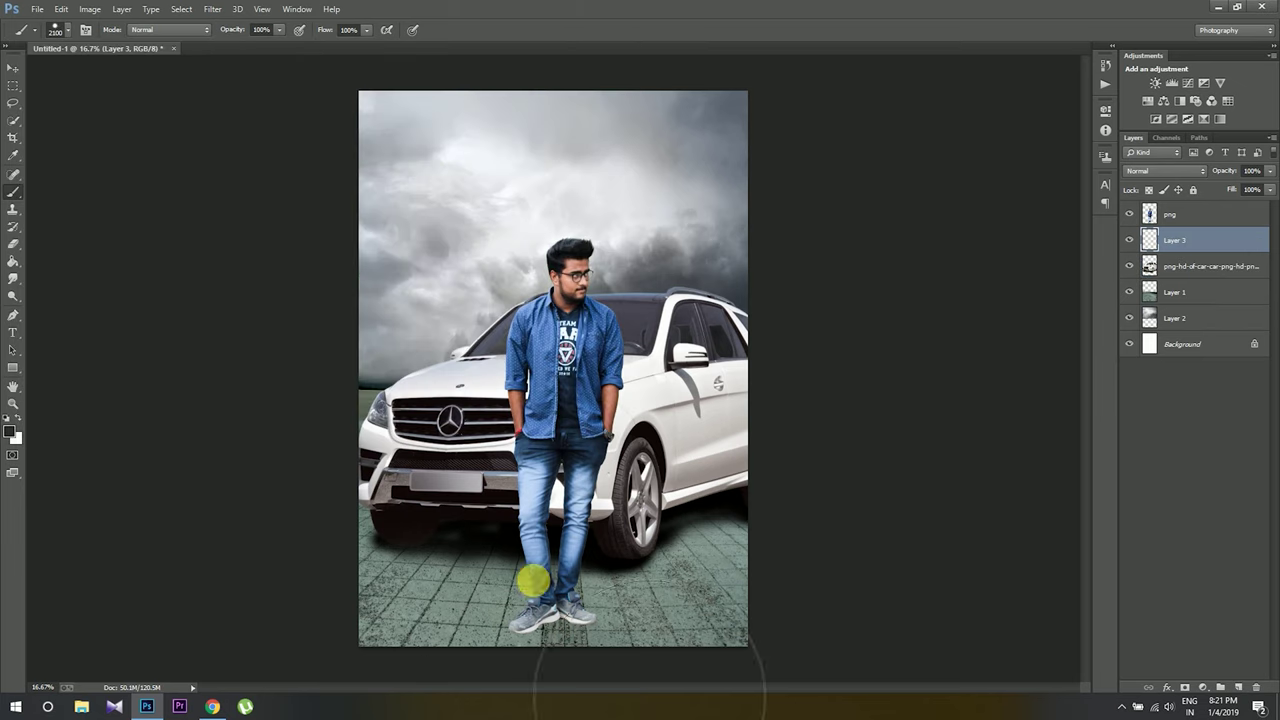
pyautogui.click(540, 473)
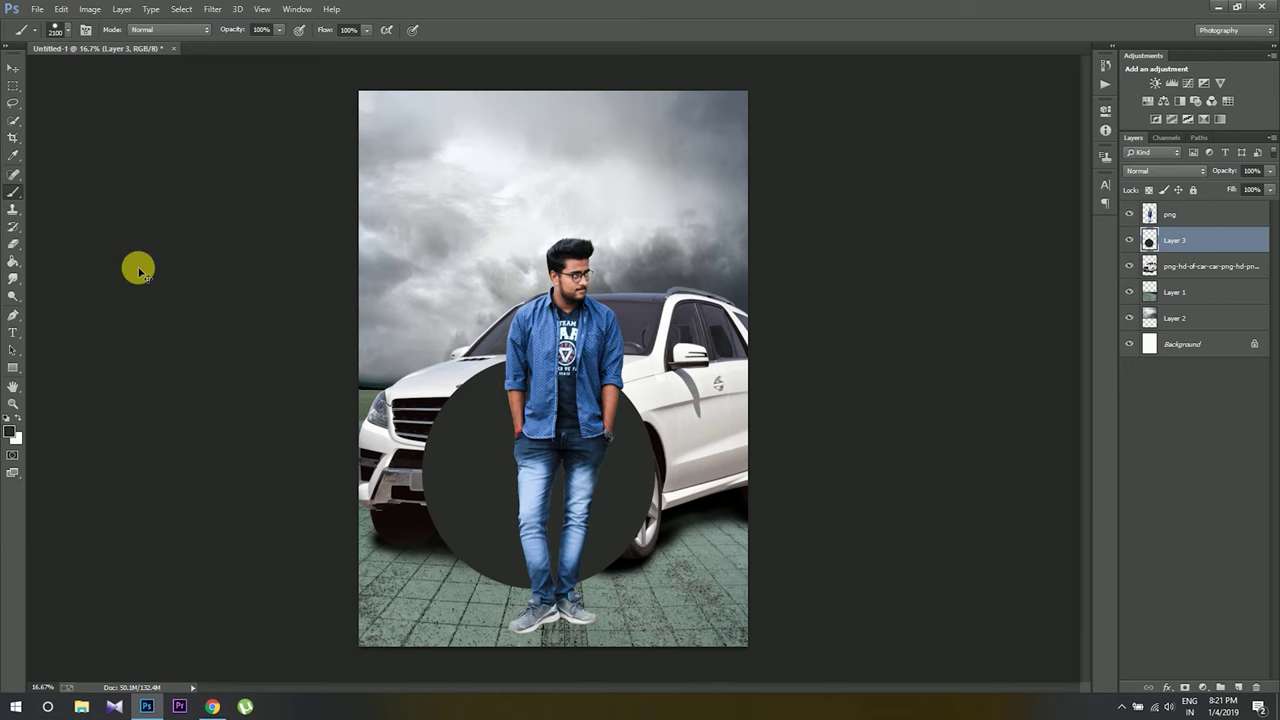
pyautogui.hotkey('ctrl', 'z')
pyautogui.click(10, 431)
pyautogui.click(716, 312)
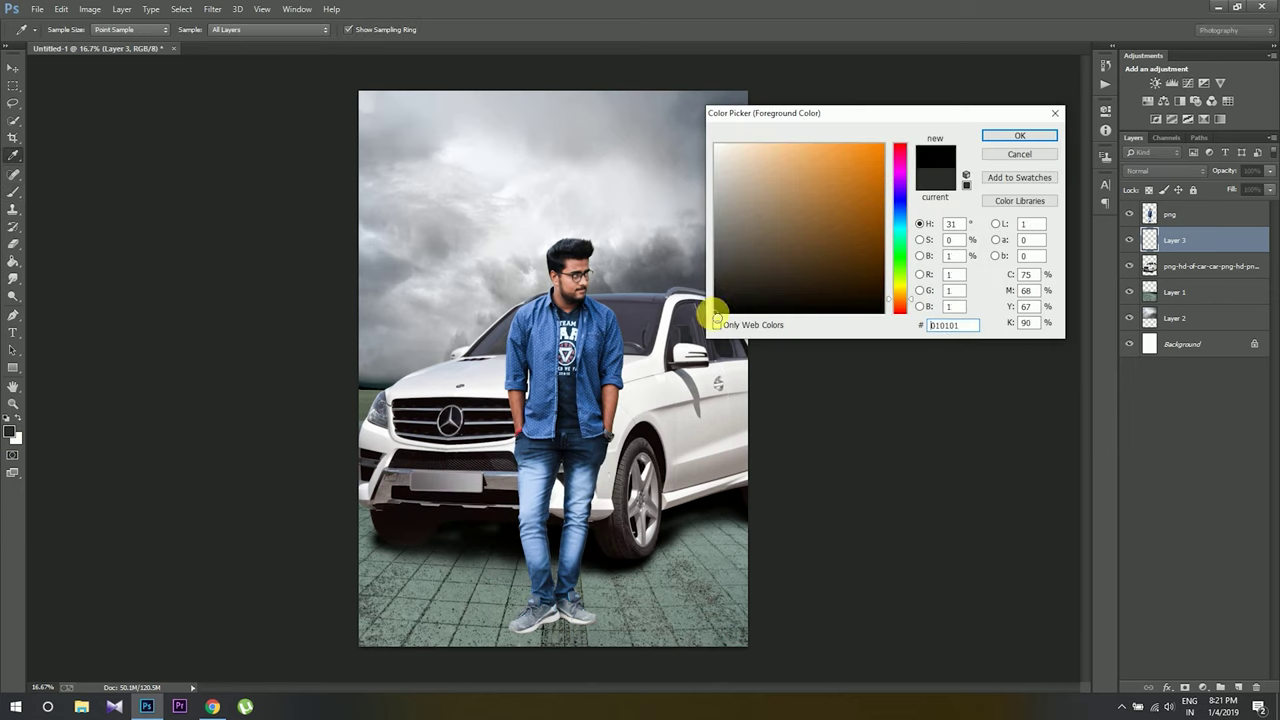
pyautogui.click(1019, 136)
pyautogui.click(546, 507)
# Step: Flatten the black dab and warp it into a shadow sweeping up-left from the feet
pyautogui.click(13, 68)
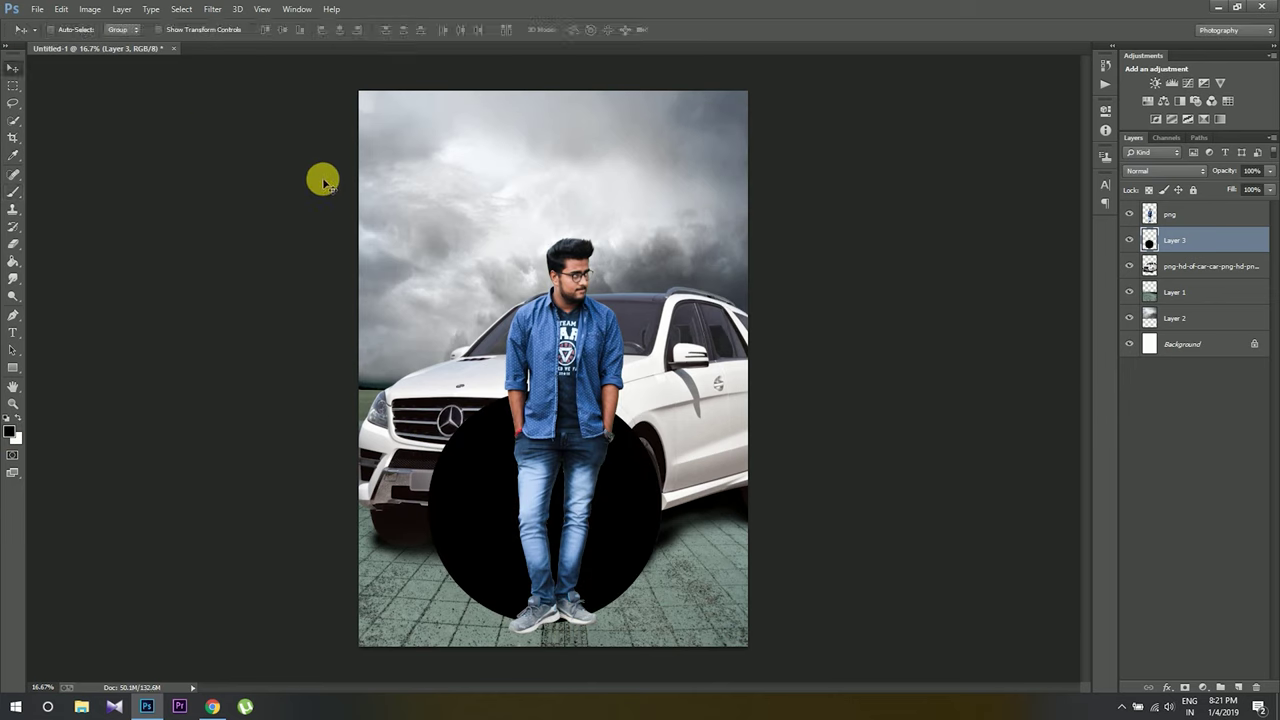
pyautogui.hotkey('ctrl', 't')
pyautogui.moveTo(545, 400)
pyautogui.mouseDown()
pyautogui.moveTo(558, 592)
pyautogui.moveTo(512, 606)
pyautogui.mouseUp()
pyautogui.click(561, 30)
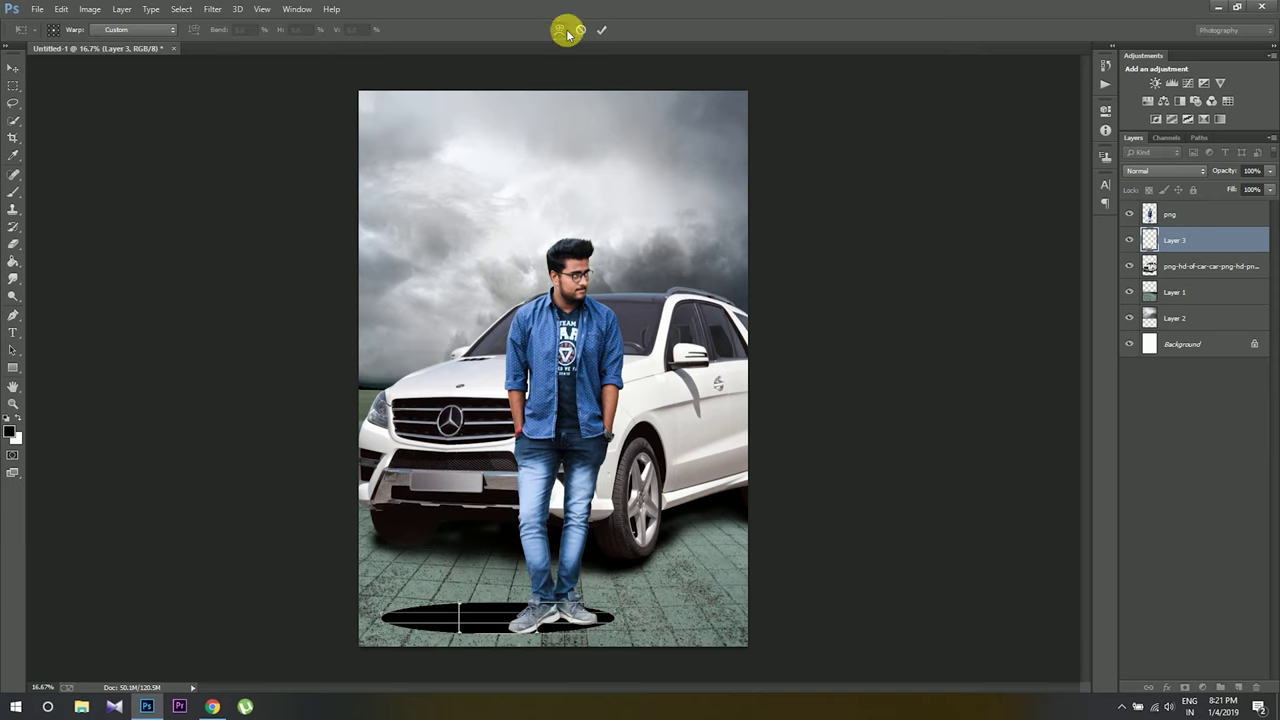
pyautogui.hotkey('ctrl', '+')
pyautogui.scroll(-3, 569, 423)
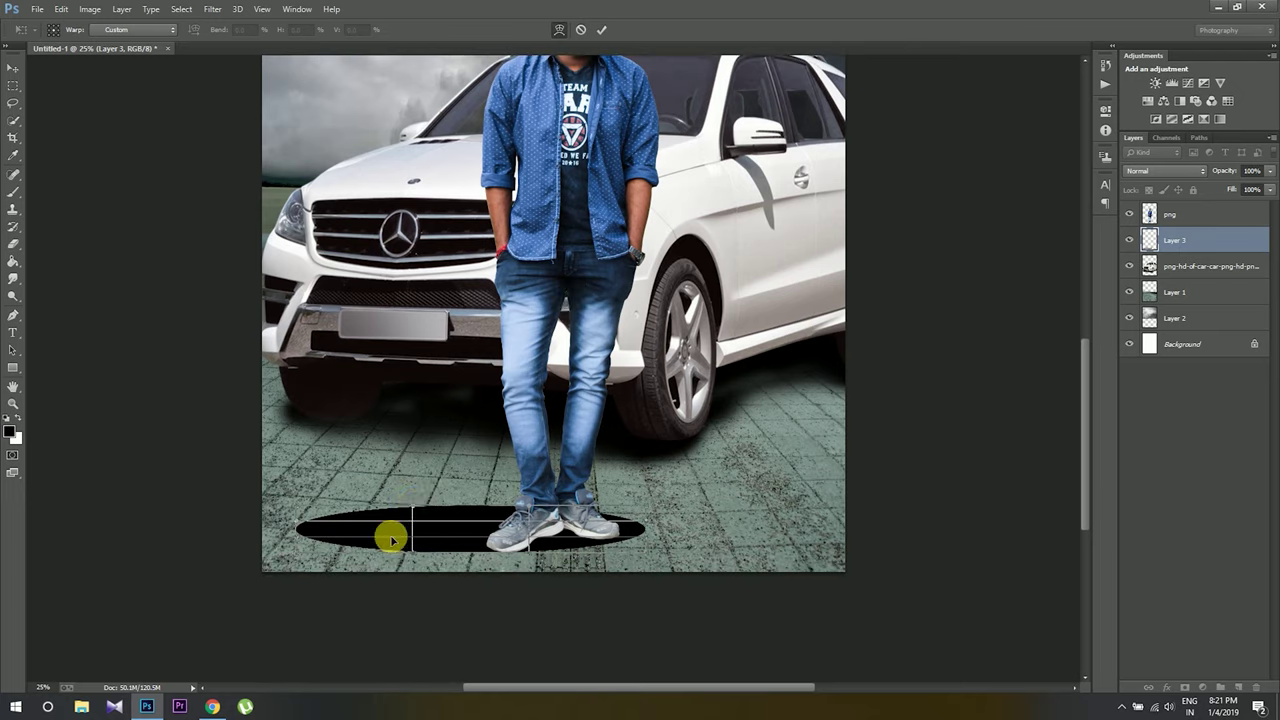
pyautogui.moveTo(409, 445); pyautogui.dragTo(371, 551)
pyautogui.moveTo(294, 514)
pyautogui.mouseDown()
pyautogui.moveTo(270, 253)
pyautogui.moveTo(231, 237)
pyautogui.mouseUp()
pyautogui.moveTo(391, 414)
pyautogui.mouseDown()
pyautogui.moveTo(254, 197)
pyautogui.moveTo(396, 447)
pyautogui.moveTo(386, 423)
pyautogui.mouseUp()
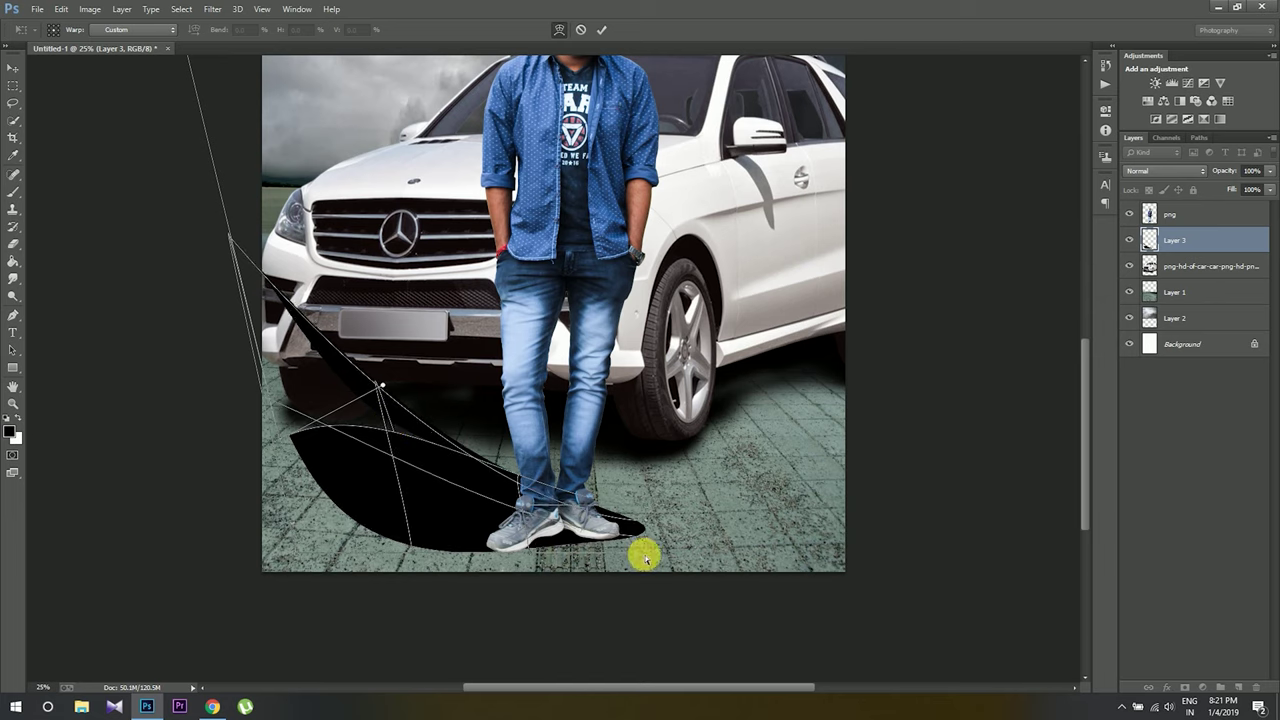
pyautogui.moveTo(645, 558)
pyautogui.mouseDown()
pyautogui.moveTo(631, 517)
pyautogui.moveTo(591, 572)
pyautogui.moveTo(491, 566)
pyautogui.mouseUp()
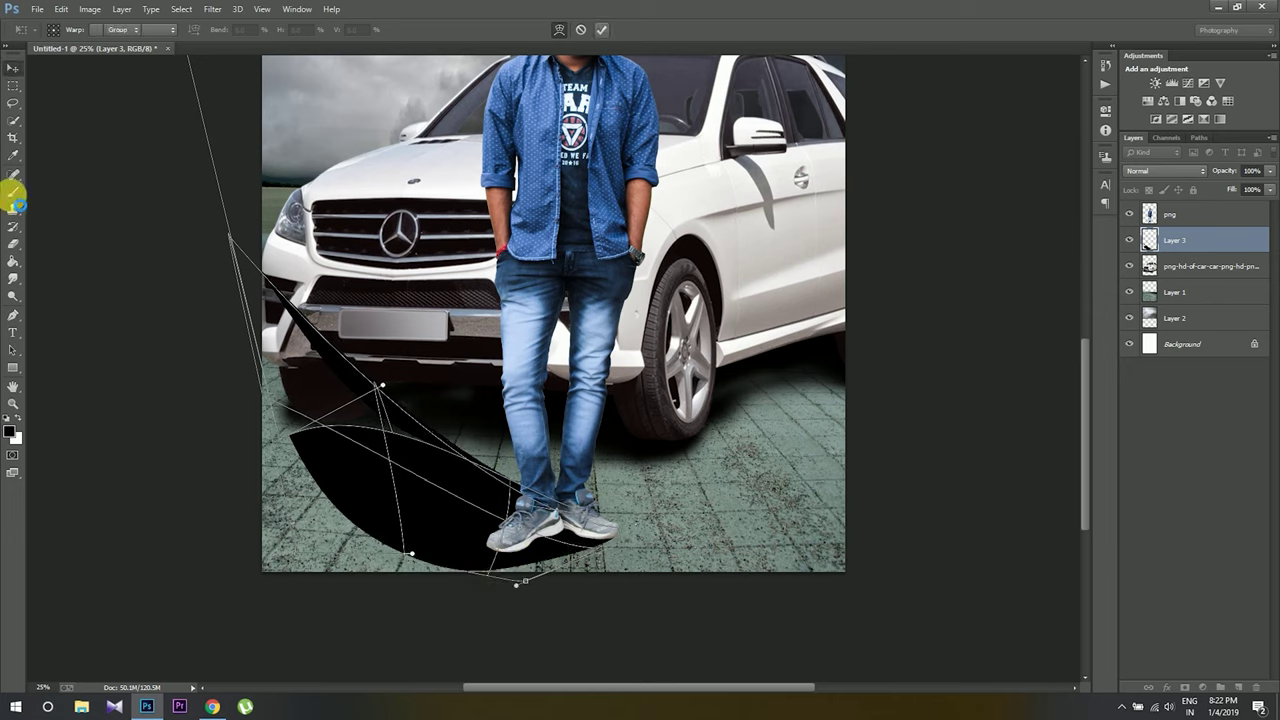
pyautogui.click(13, 243)
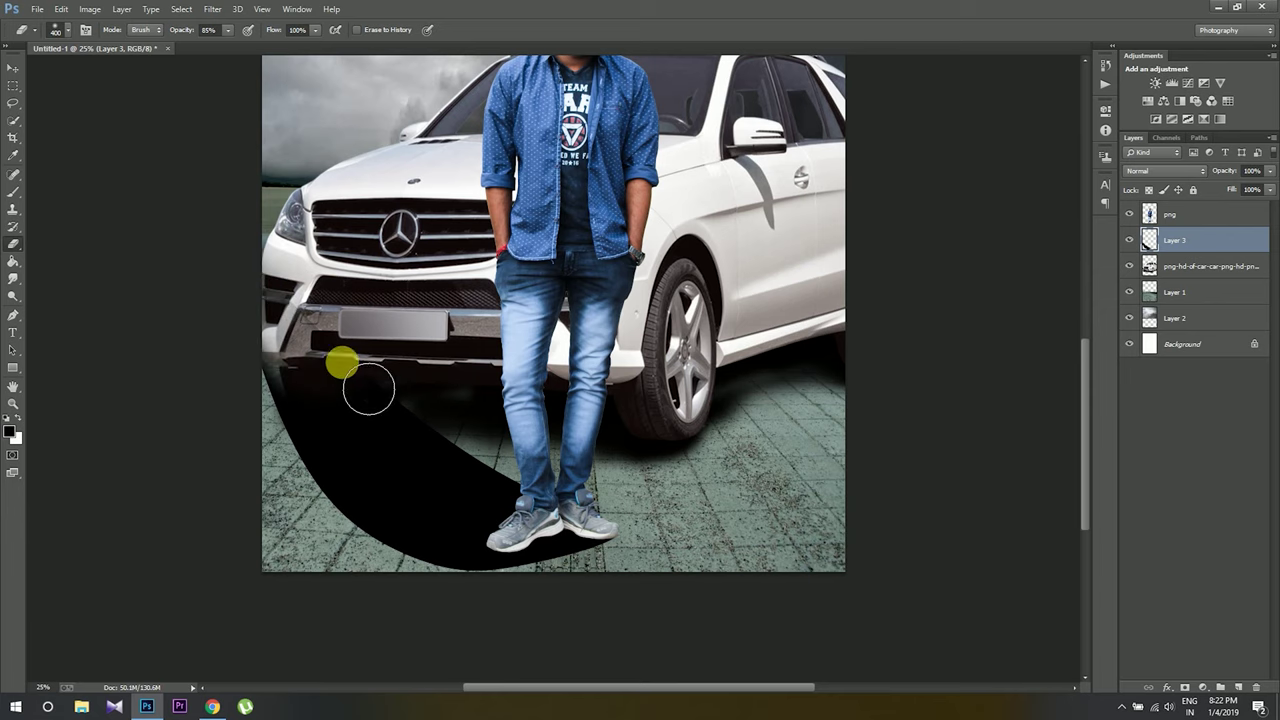
# Step: After an undone 37% eraser pass, blur the shadow with a 120.5 px Gaussian Blur
pyautogui.rightClick(245, 345)
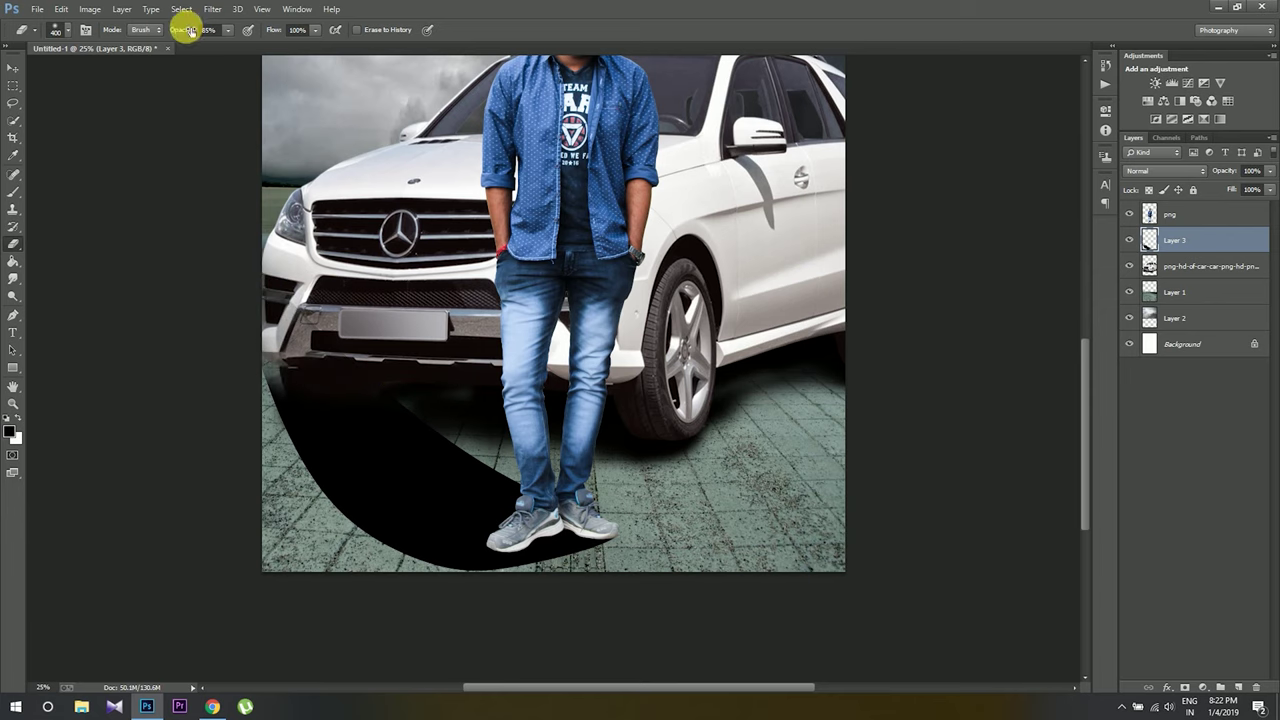
pyautogui.moveTo(197, 48); pyautogui.dragTo(190, 48)
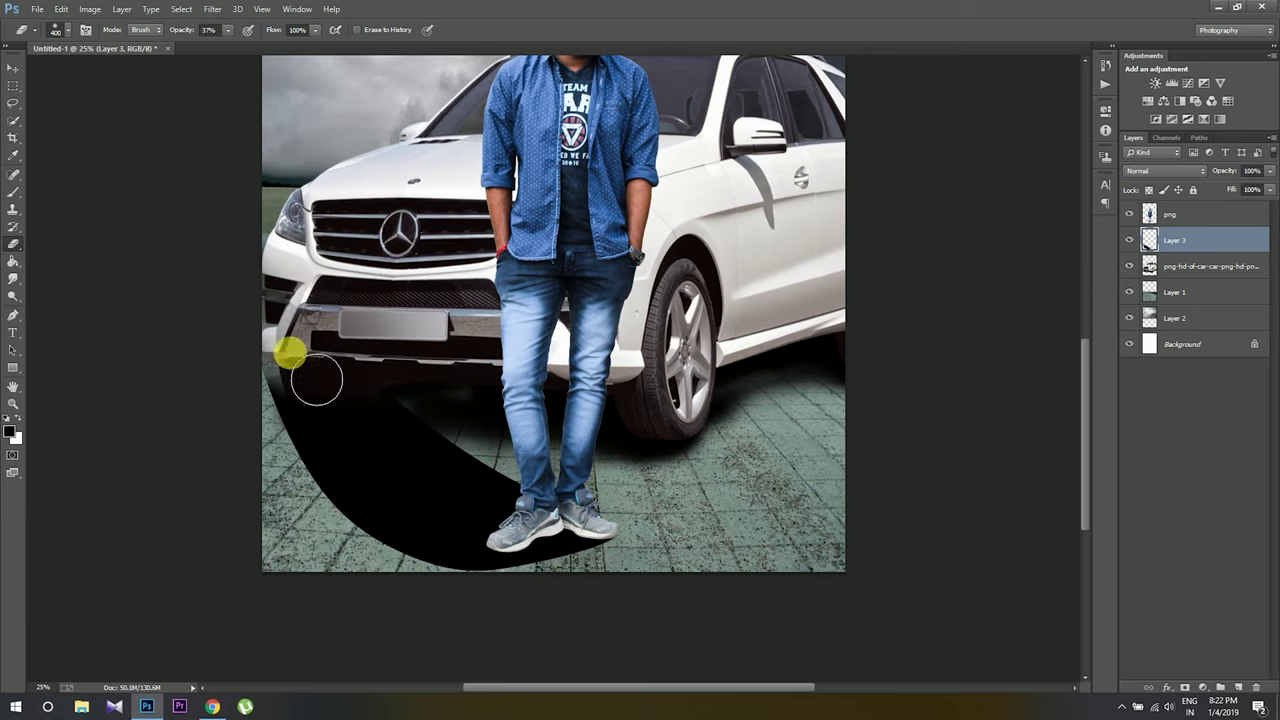
pyautogui.moveTo(320, 374); pyautogui.dragTo(406, 403)
pyautogui.hotkey('ctrl', 'z')
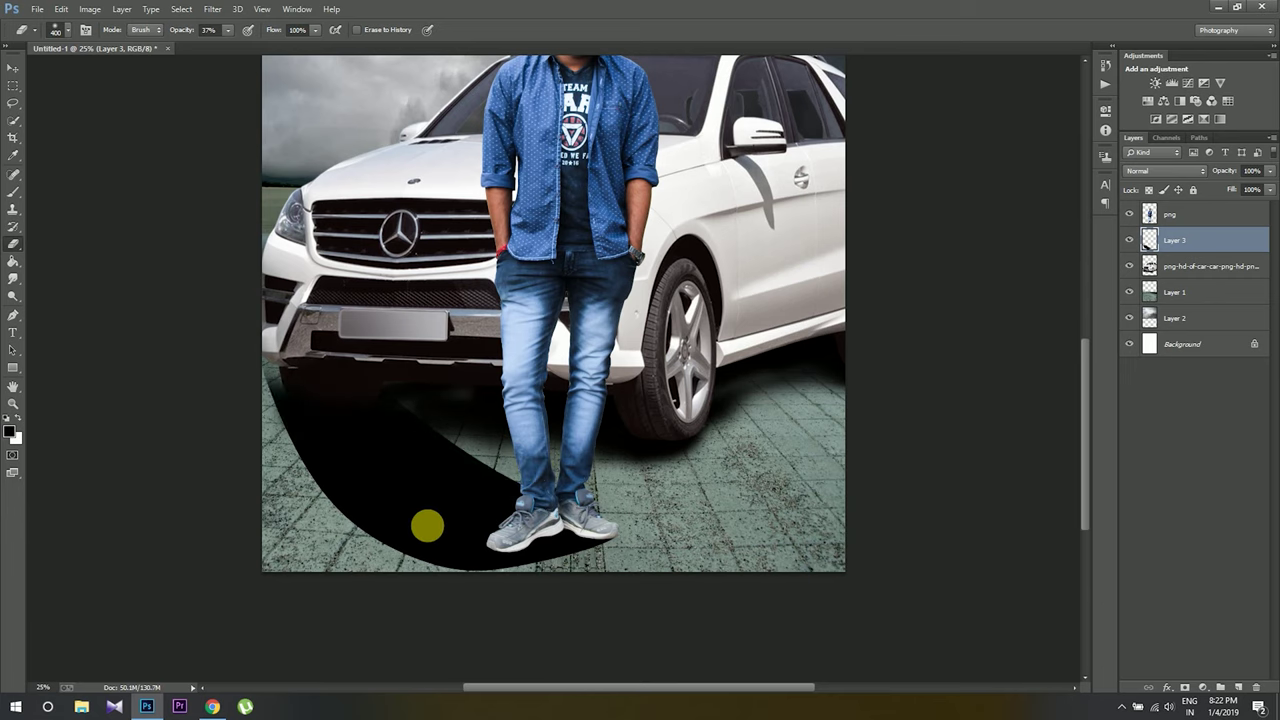
pyautogui.click(213, 9)
pyautogui.moveTo(219, 169)
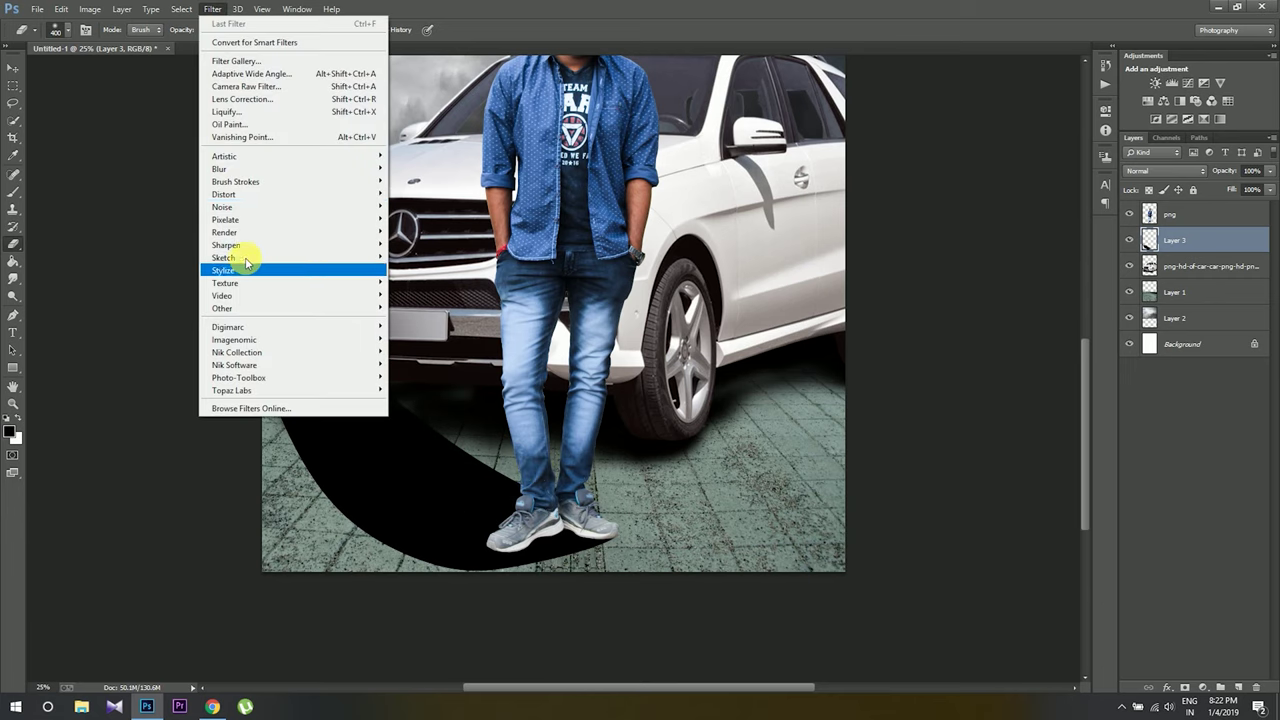
pyautogui.click(446, 258)
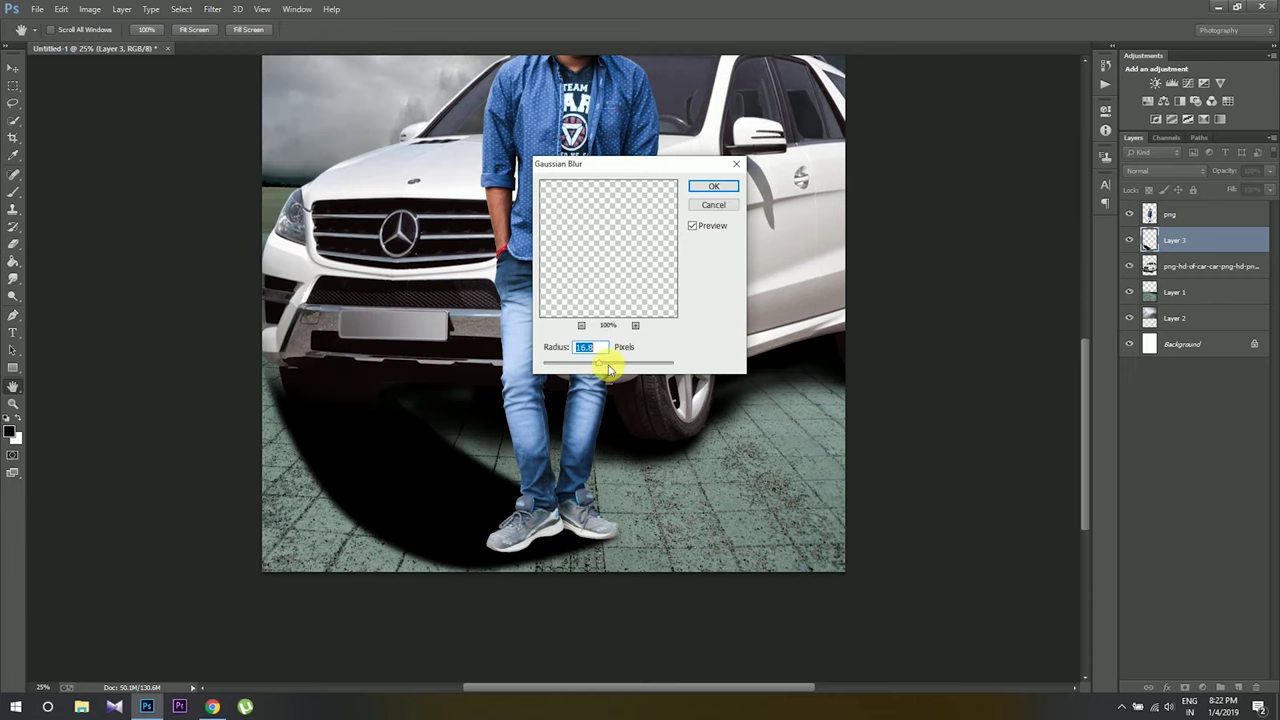
pyautogui.moveTo(621, 369); pyautogui.dragTo(632, 372)
pyautogui.click(713, 186)
# Step: Set the shadow layer to 67% opacity, move it below the car, and fade its lower-left
pyautogui.press('e')
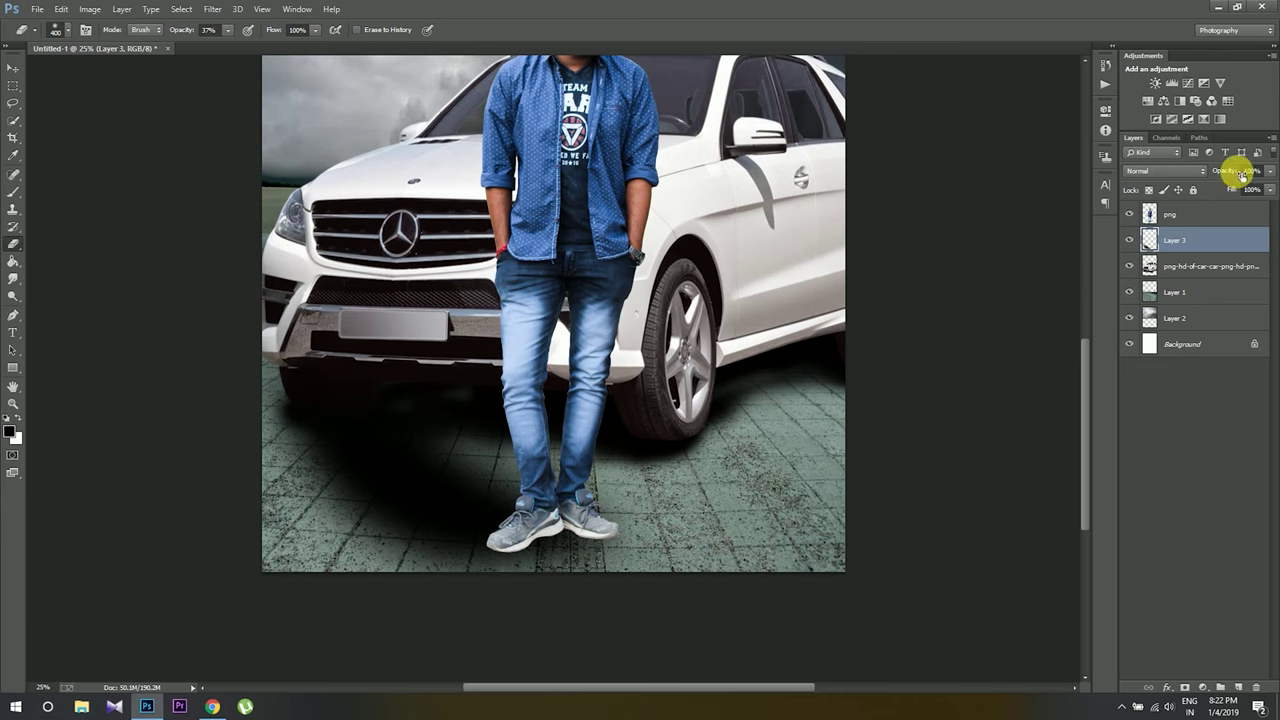
pyautogui.moveTo(1233, 172); pyautogui.dragTo(1231, 173)
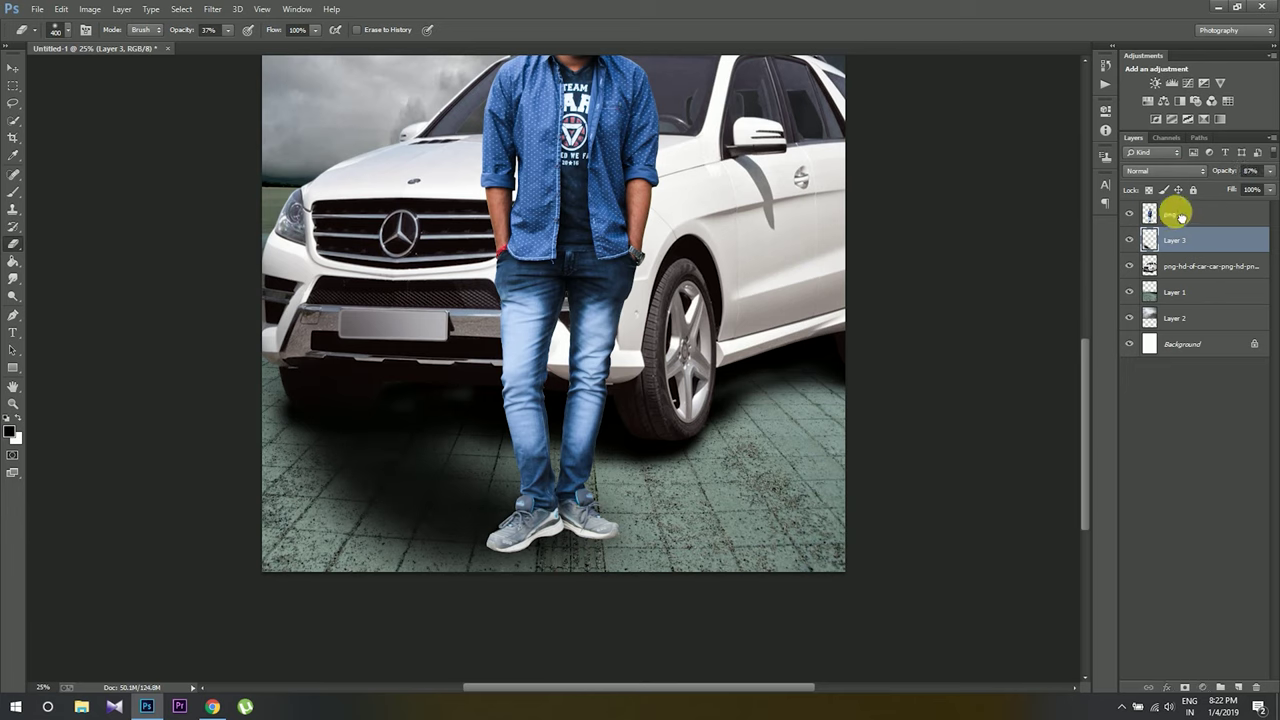
pyautogui.moveTo(1172, 241); pyautogui.dragTo(1170, 277)
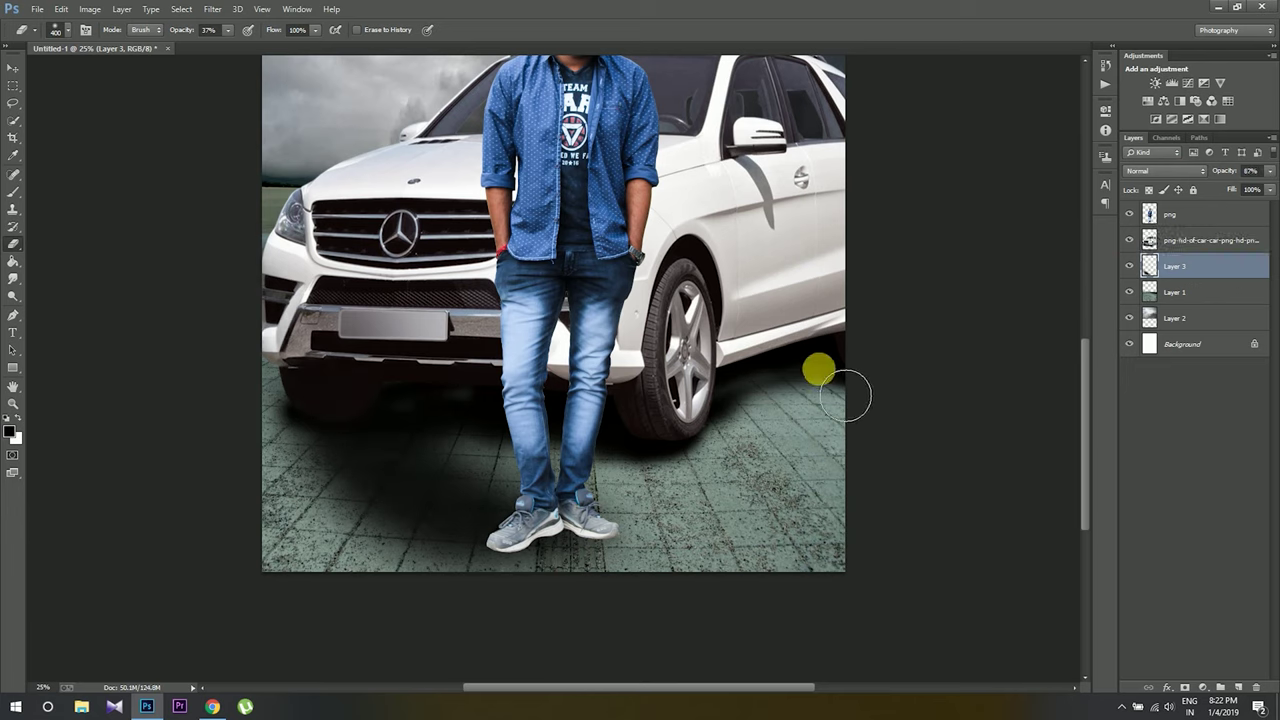
pyautogui.moveTo(391, 609); pyautogui.dragTo(308, 522)
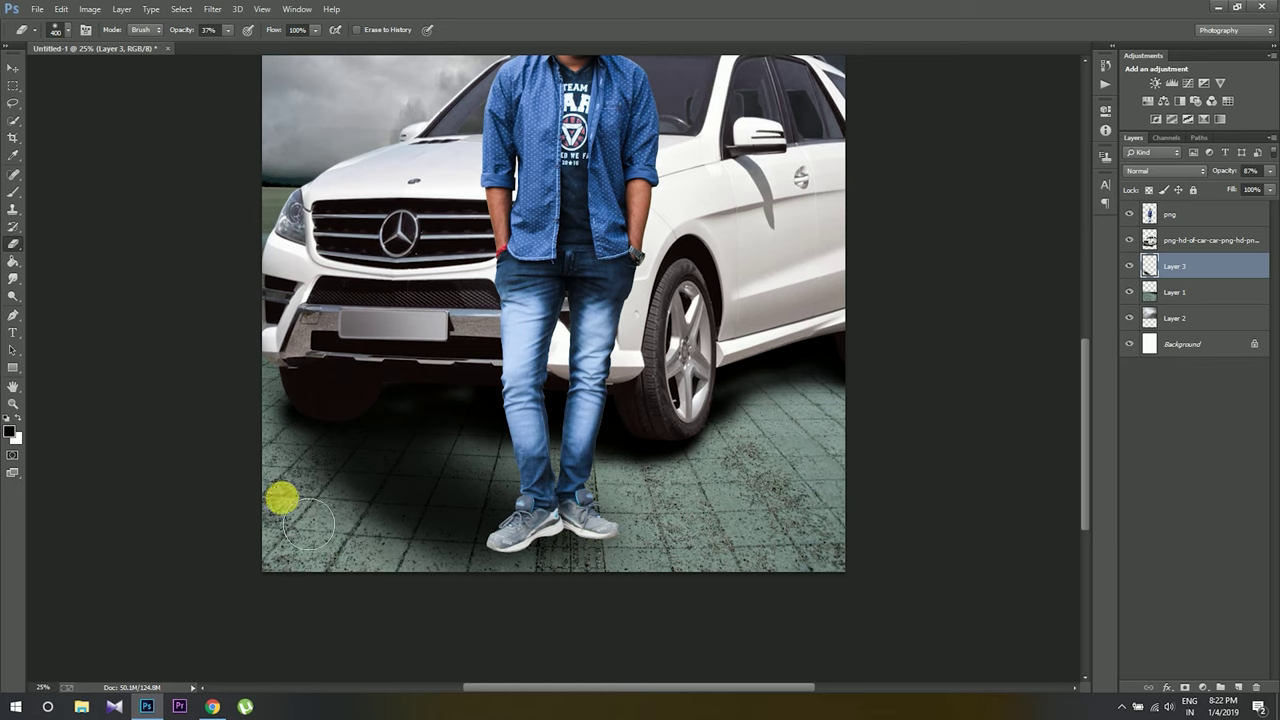
pyautogui.scroll(-2, 540, 530)
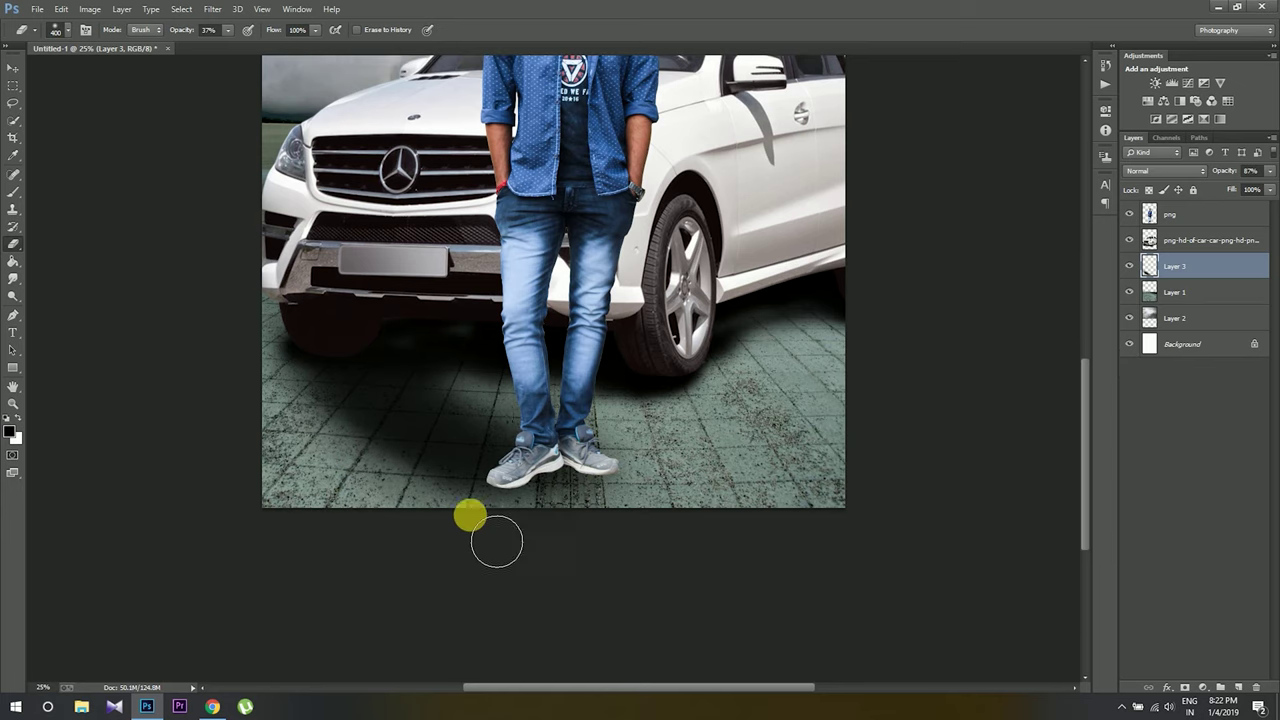
pyautogui.scroll(-1, 497, 541)
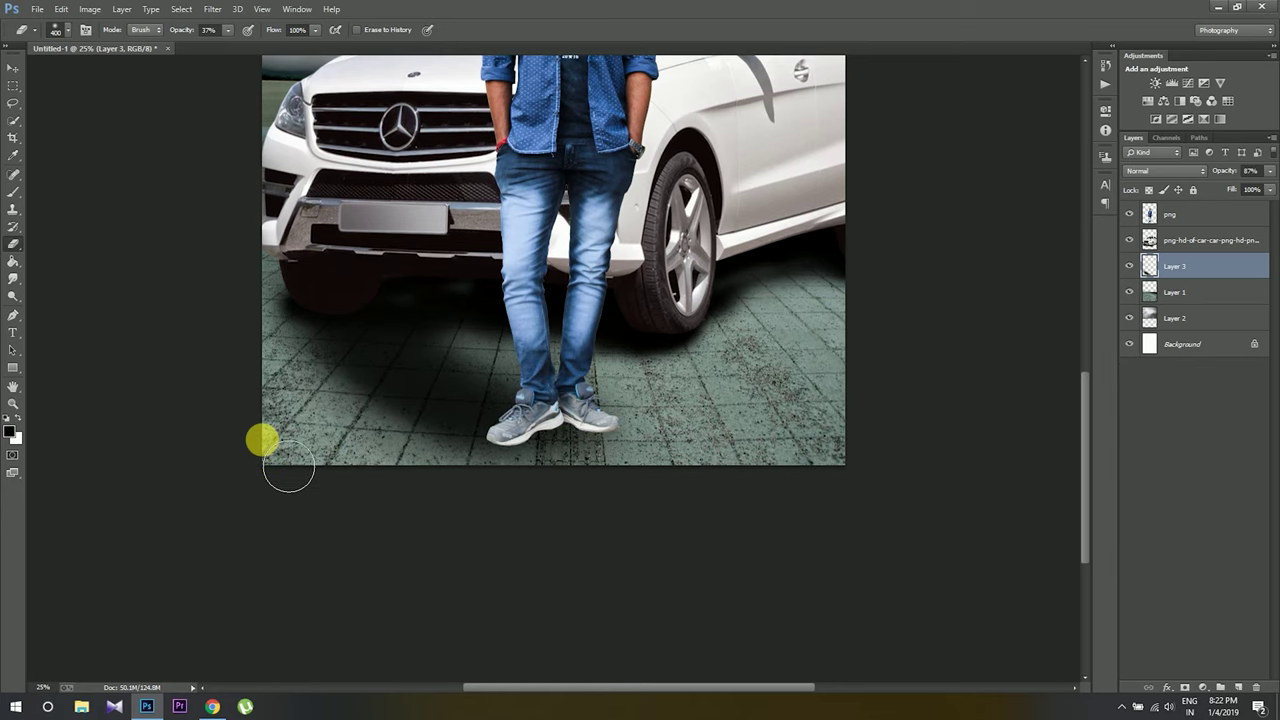
pyautogui.click(10, 436)
# Step: Keep black as the paint colour, add Layer 4 above the man, and adjust brush size and hardness
pyautogui.click(978, 138)
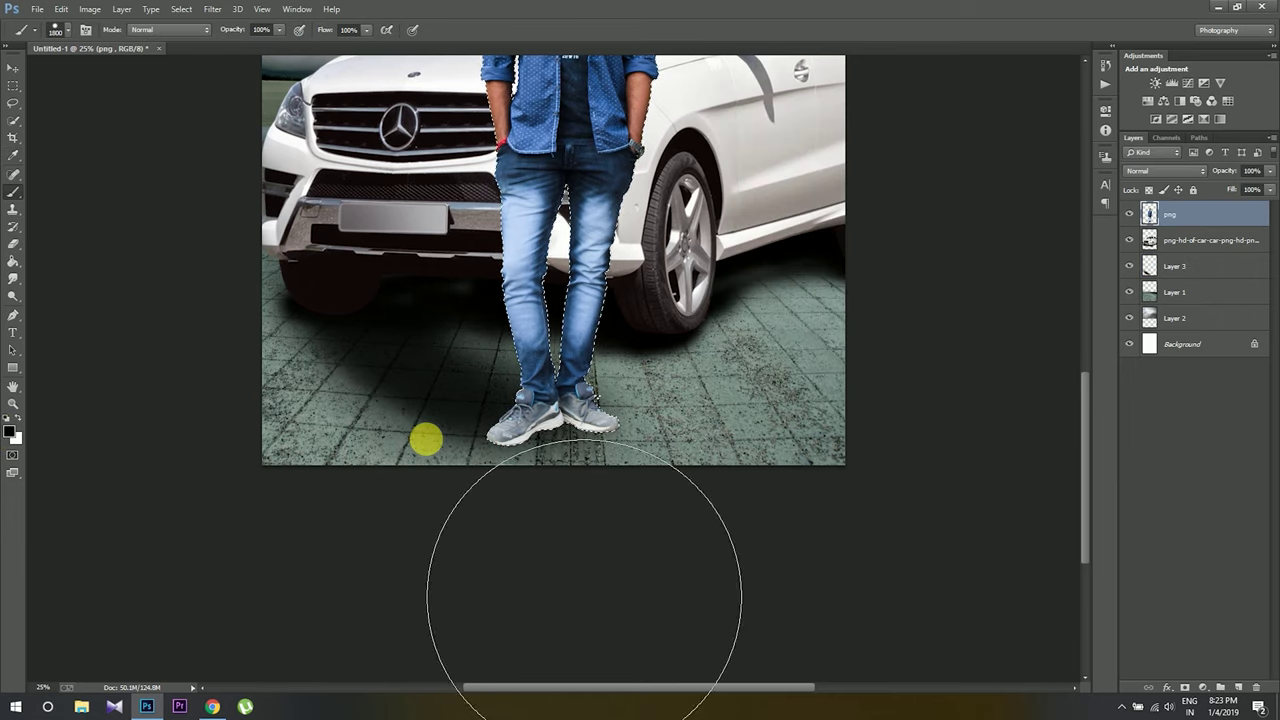
pyautogui.press('[')
pyautogui.press('[')
pyautogui.press('[')
pyautogui.click(1220, 688)
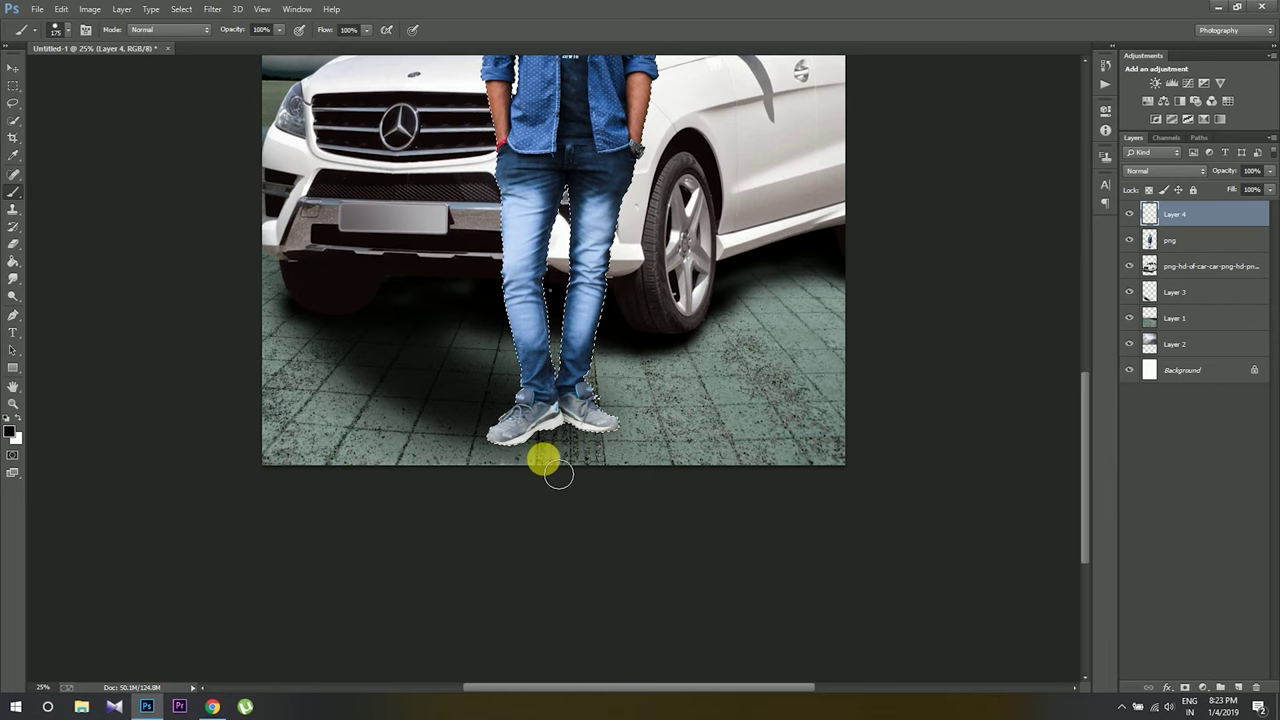
pyautogui.rightClick(598, 452)
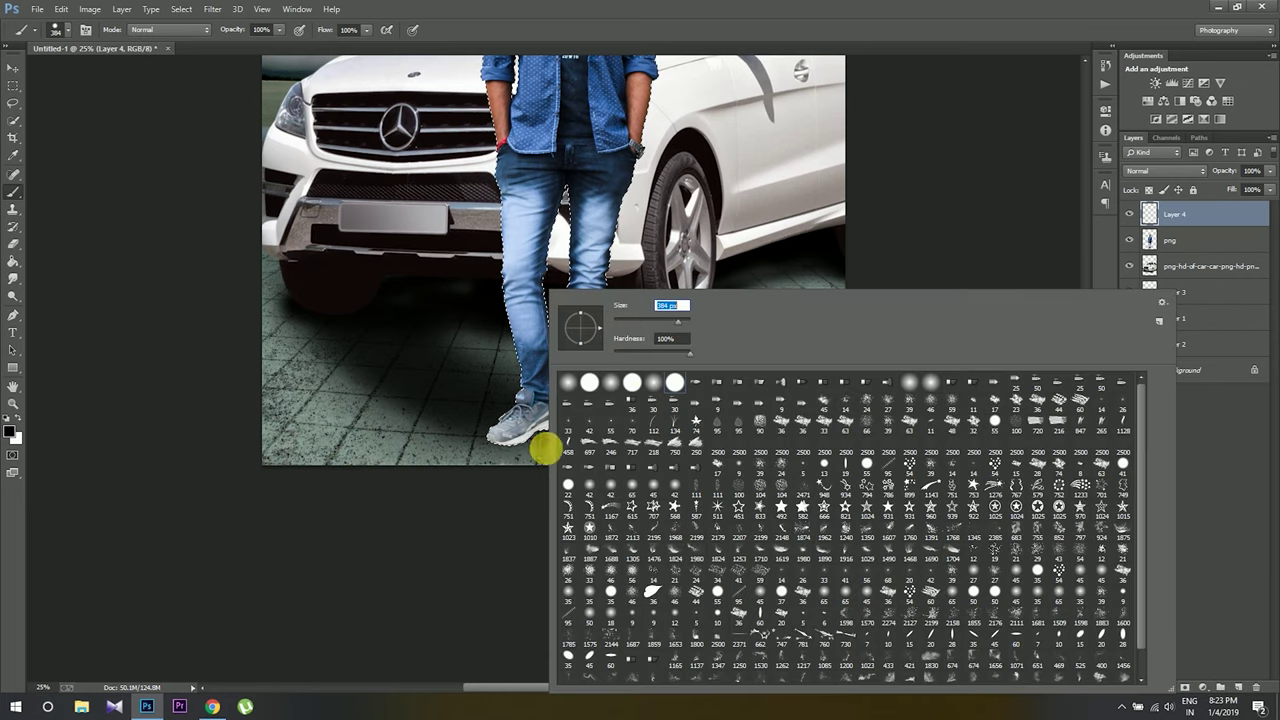
pyautogui.press('Return')
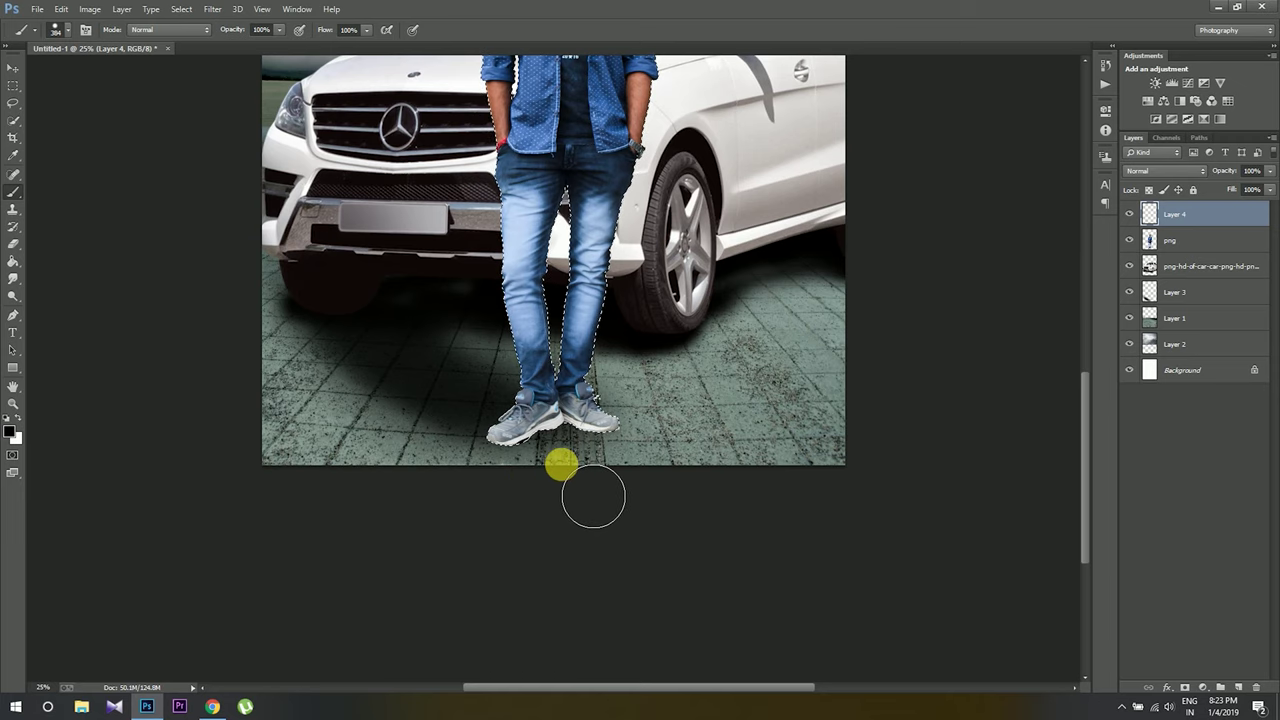
pyautogui.rightClick(595, 482)
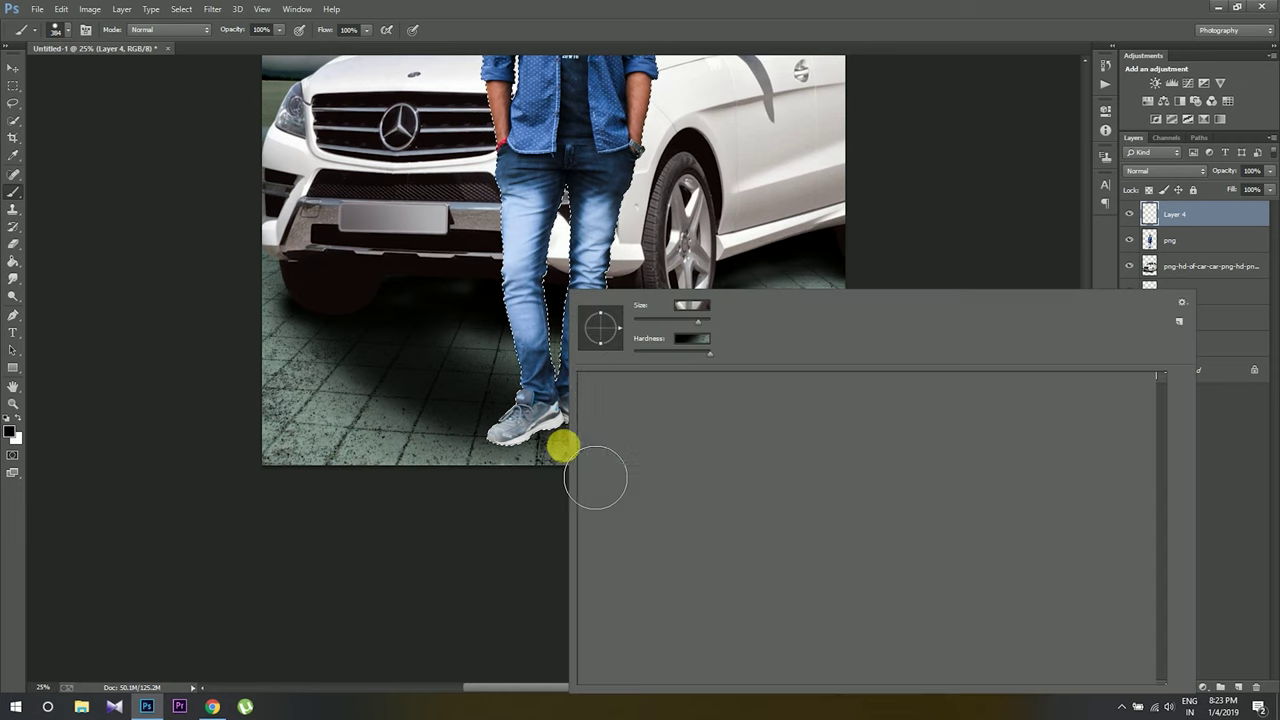
pyautogui.press('Return')
pyautogui.rightClick(645, 437)
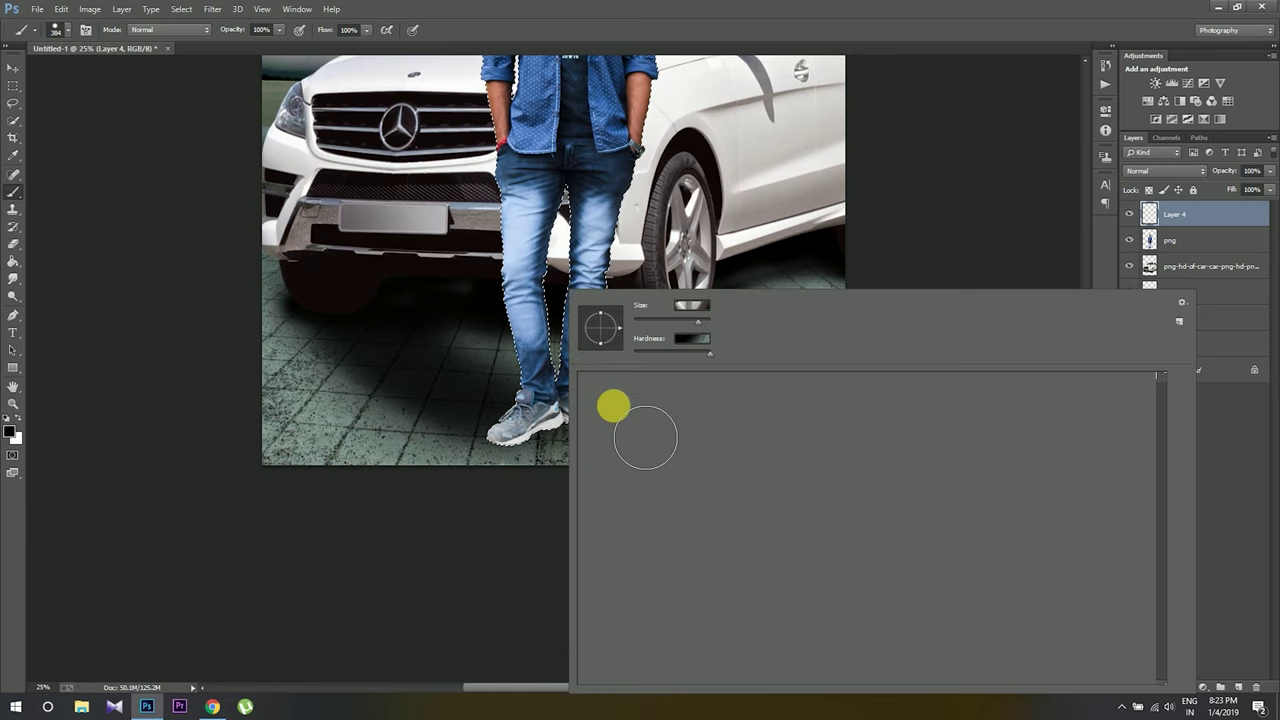
pyautogui.press('Return')
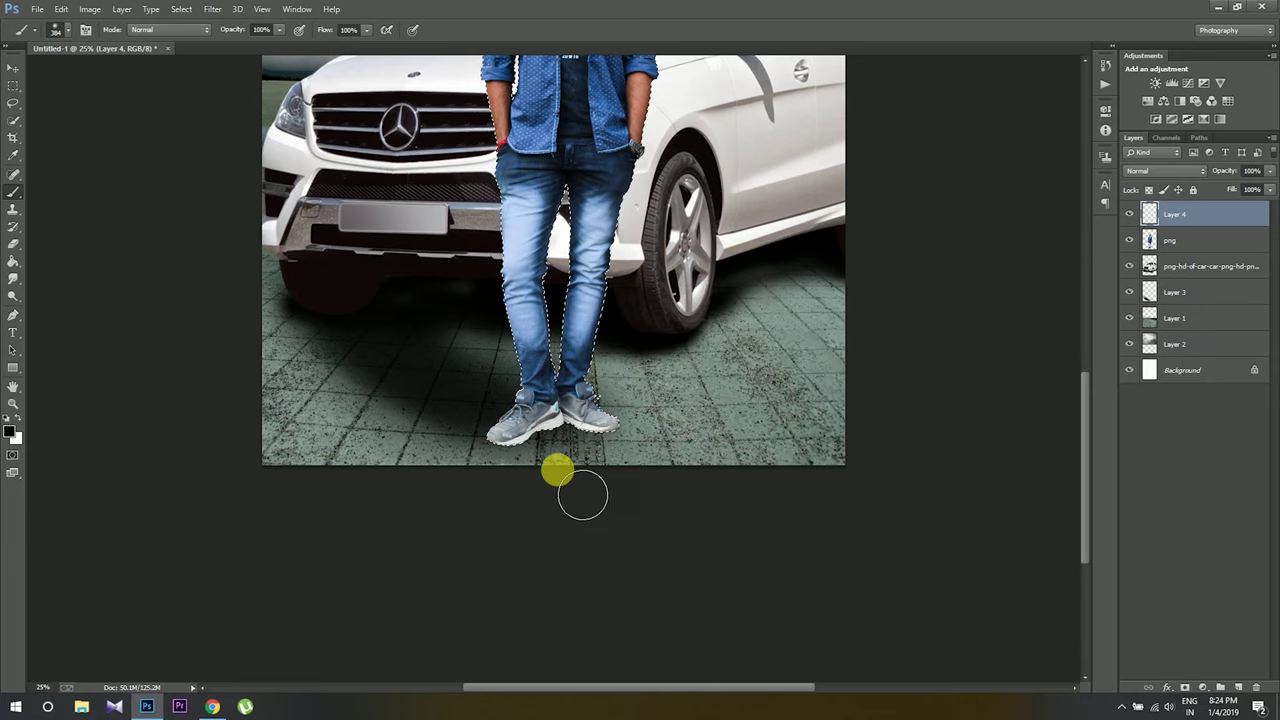
# Step: Paint soft shading under the shoes, over the jeans legs and between the legs
pyautogui.moveTo(551, 495); pyautogui.dragTo(579, 495)
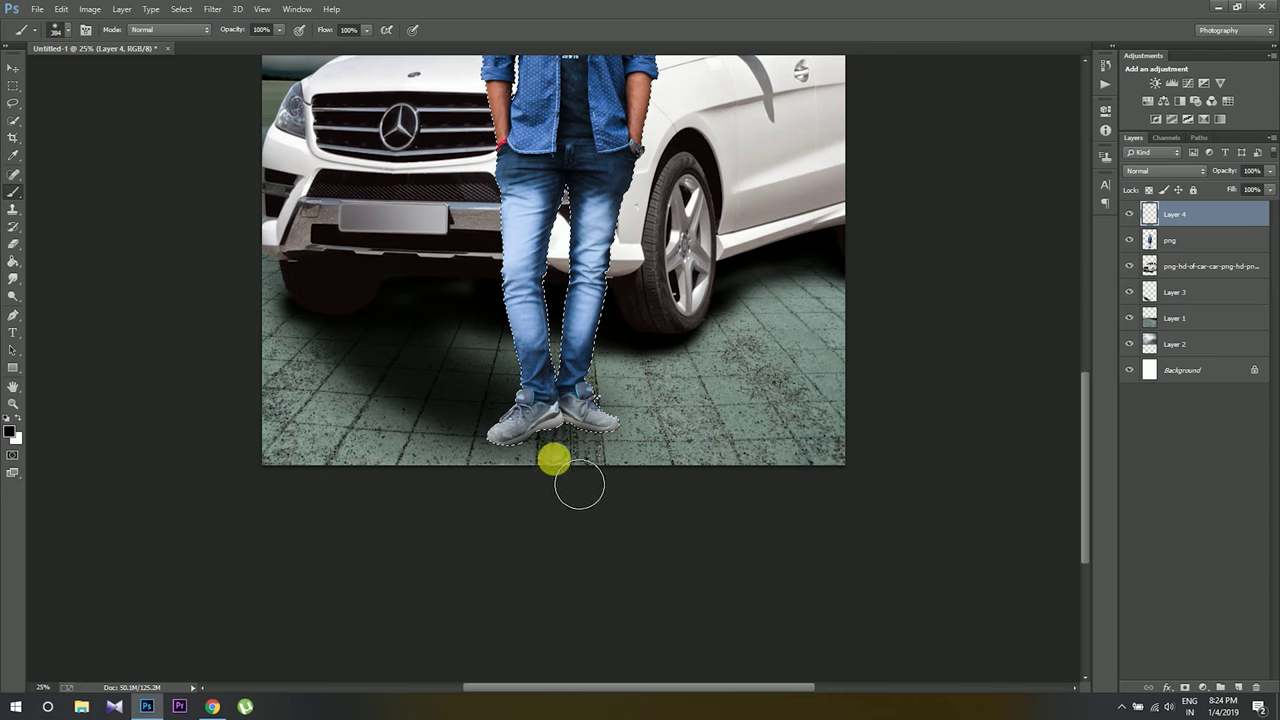
pyautogui.moveTo(621, 482); pyautogui.dragTo(616, 486)
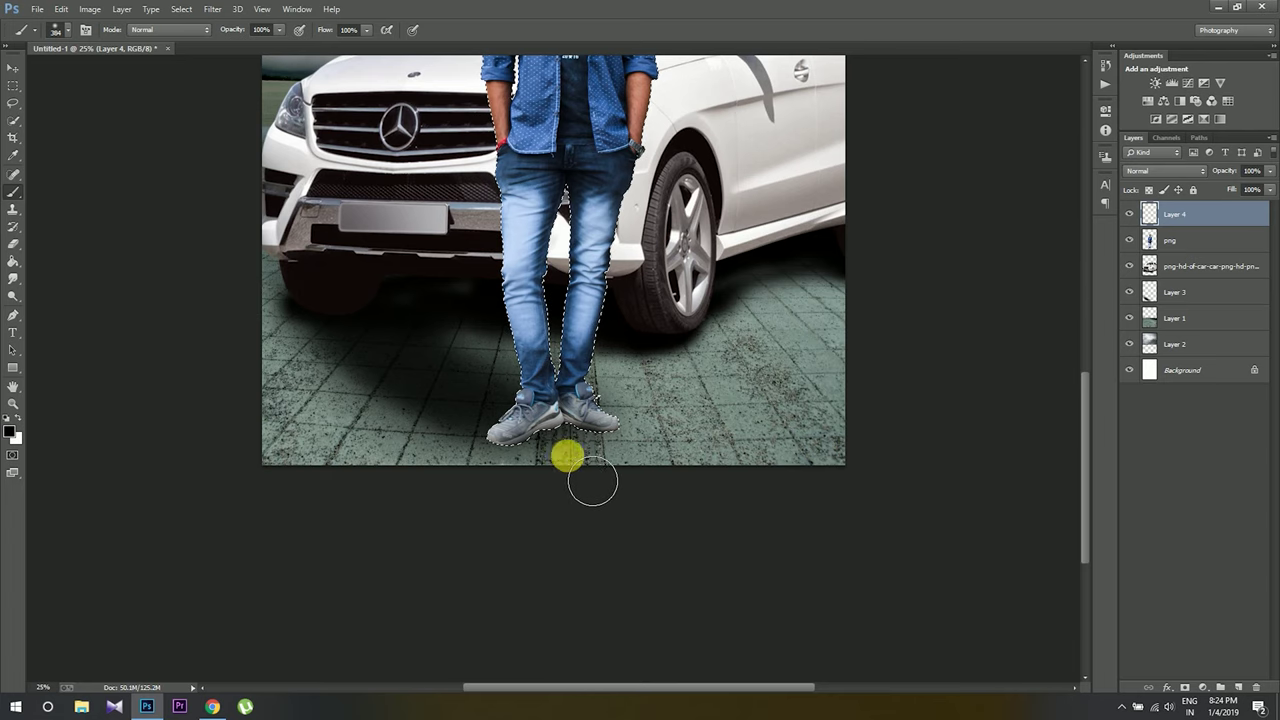
pyautogui.moveTo(498, 337)
pyautogui.mouseDown()
pyautogui.moveTo(479, 207)
pyautogui.moveTo(514, 371)
pyautogui.mouseUp()
pyautogui.scroll(2, 486, 366)
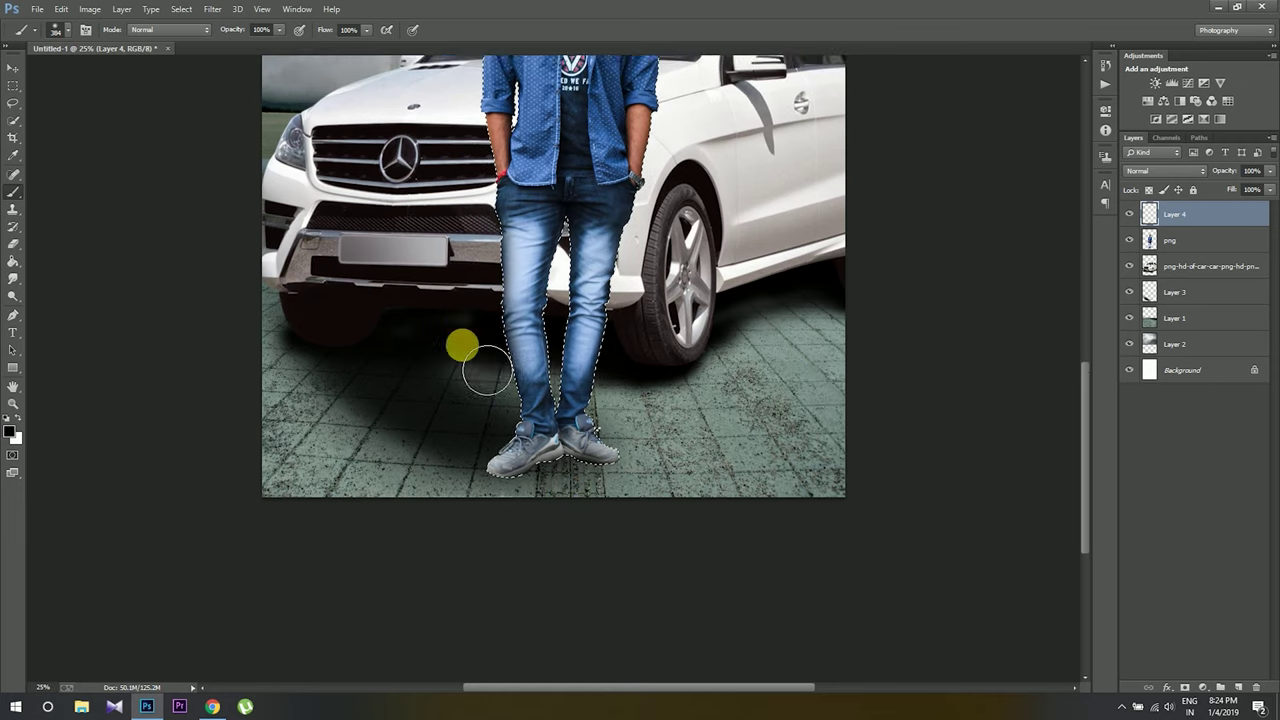
pyautogui.scroll(3, 476, 330)
pyautogui.moveTo(477, 290)
pyautogui.mouseDown()
pyautogui.moveTo(456, 239)
pyautogui.moveTo(525, 461)
pyautogui.moveTo(536, 457)
pyautogui.mouseUp()
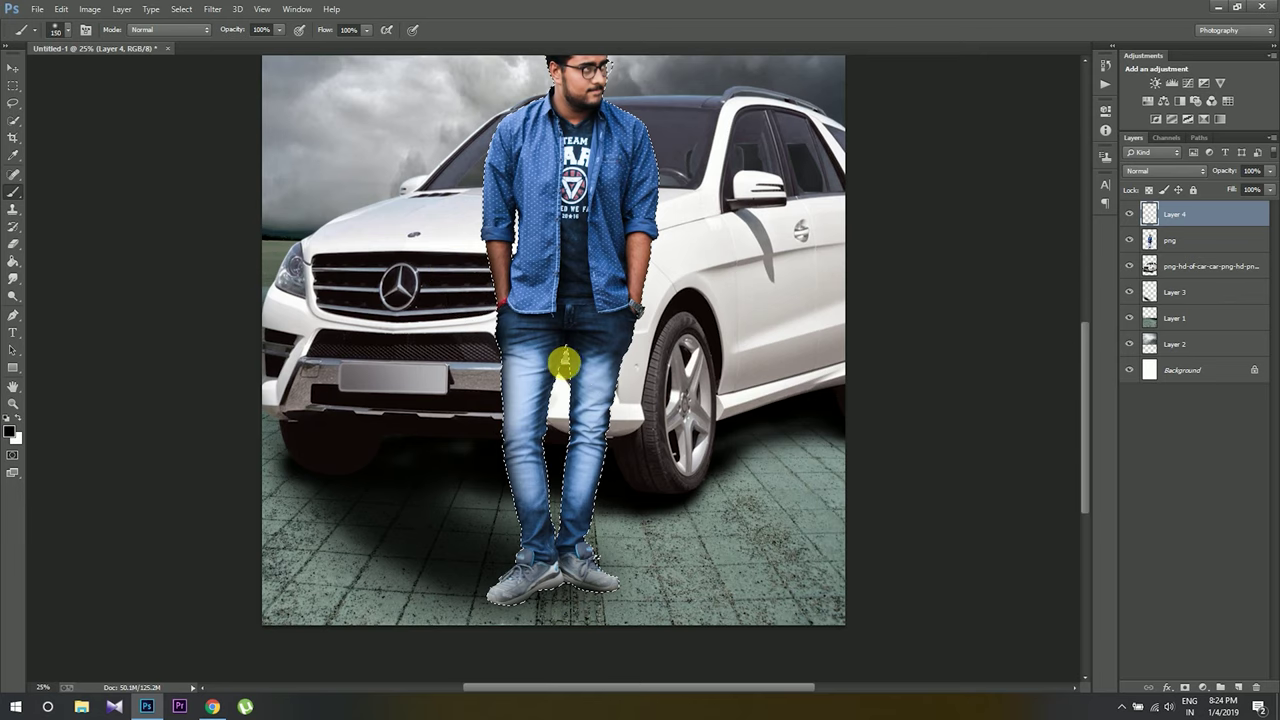
pyautogui.scroll(3, 563, 364)
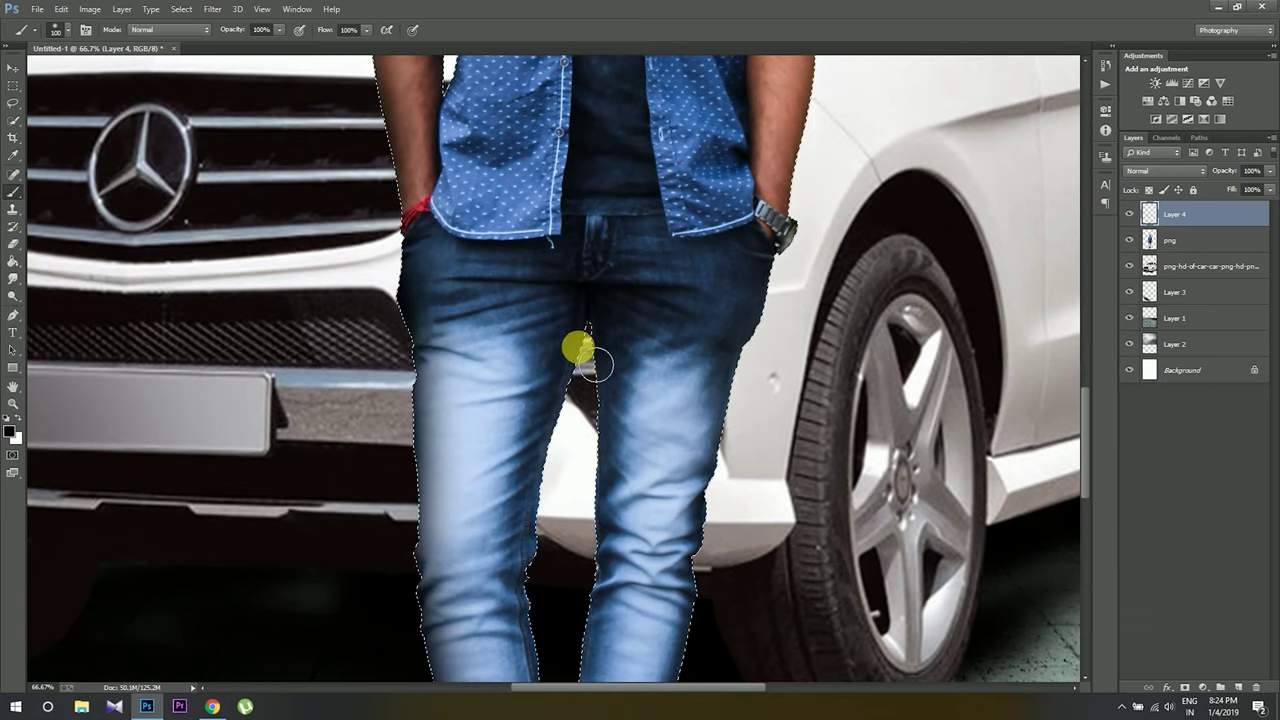
pyautogui.moveTo(591, 355)
pyautogui.mouseDown()
pyautogui.moveTo(597, 662)
pyautogui.moveTo(588, 566)
pyautogui.moveTo(580, 649)
pyautogui.moveTo(600, 503)
pyautogui.moveTo(574, 496)
pyautogui.moveTo(577, 607)
pyautogui.moveTo(549, 354)
pyautogui.moveTo(575, 245)
pyautogui.moveTo(560, 340)
pyautogui.moveTo(557, 314)
pyautogui.moveTo(563, 371)
pyautogui.moveTo(592, 234)
pyautogui.mouseUp()
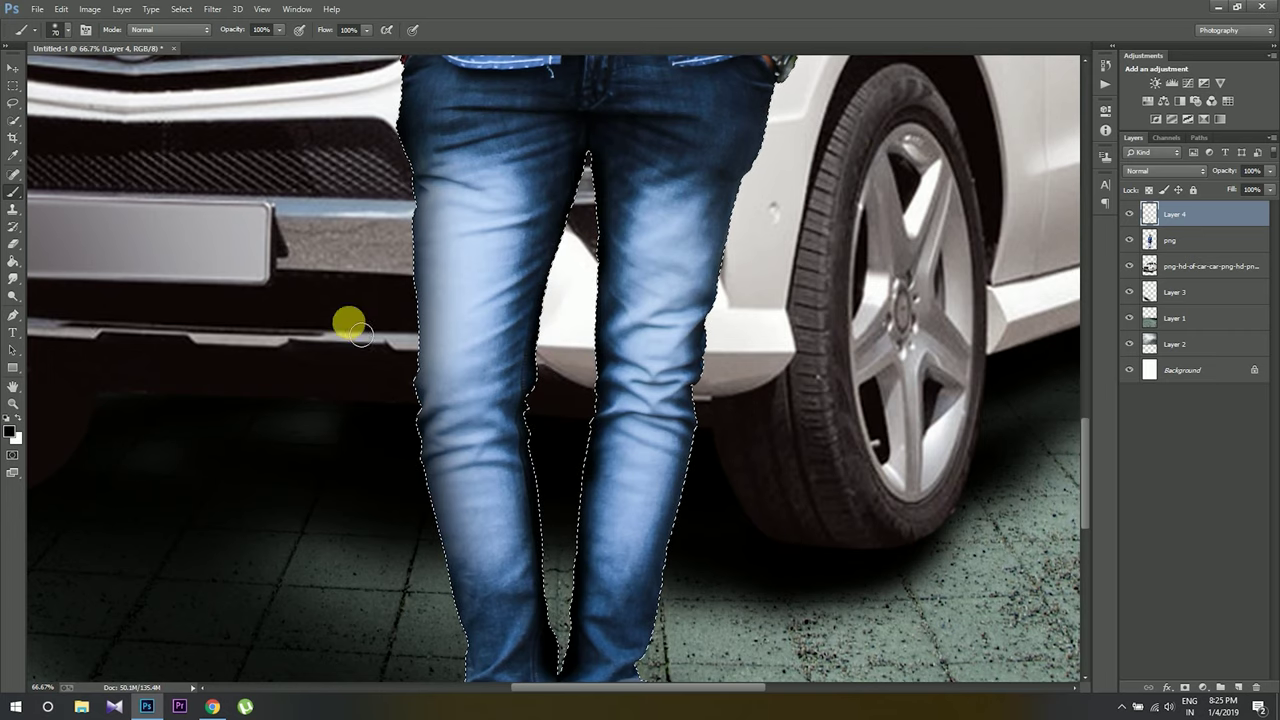
# Step: Zoom out to the whole composition and deselect the man's outline
pyautogui.scroll(3, 360, 345)
pyautogui.scroll(1, 366, 364)
pyautogui.hotkey('ctrl', '-')
pyautogui.hotkey('ctrl', '-')
pyautogui.hotkey('ctrl', '-')
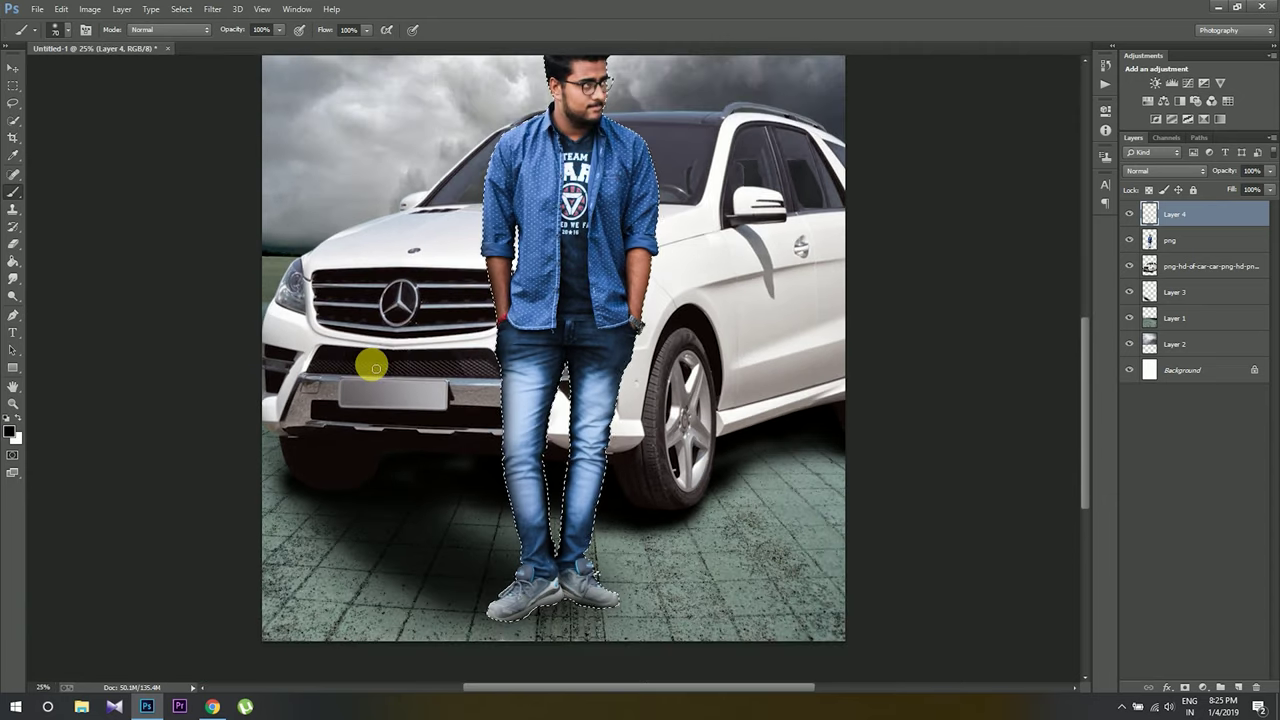
pyautogui.click(181, 9)
pyautogui.click(195, 33)
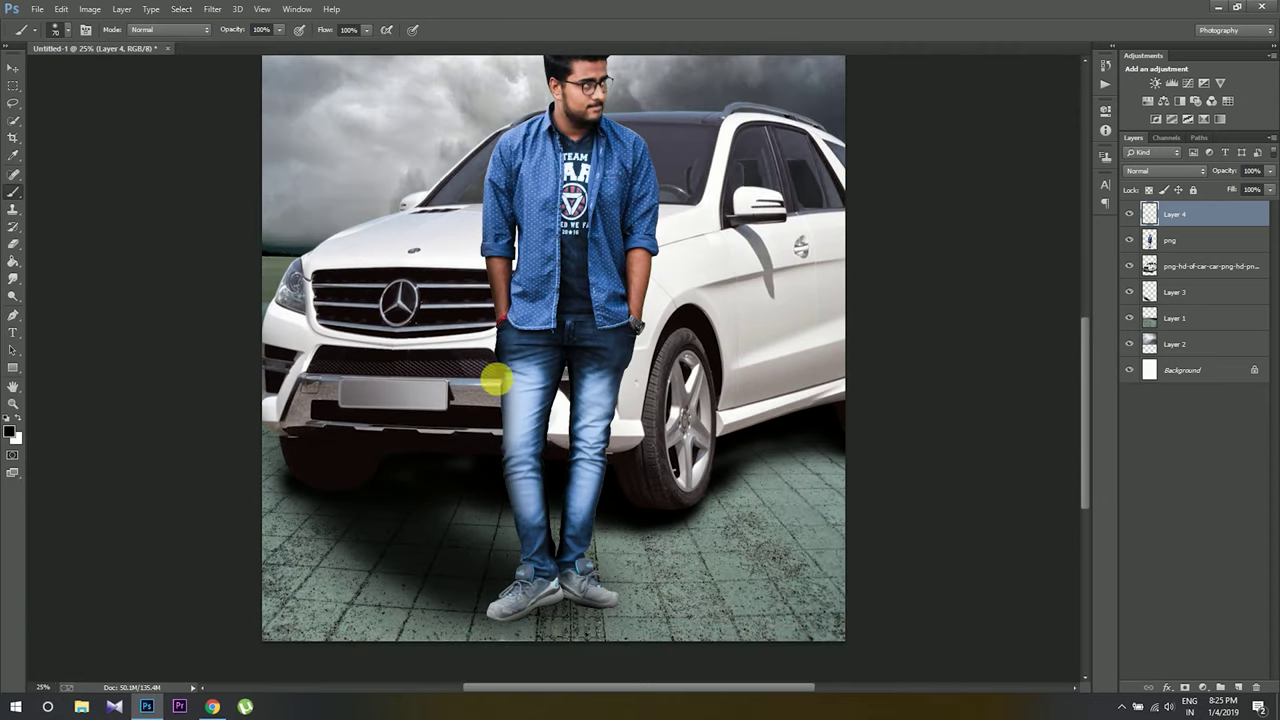
# Step: On a new layer, paint a soft black patch over the man and place it beneath his layer
pyautogui.click(12, 67)
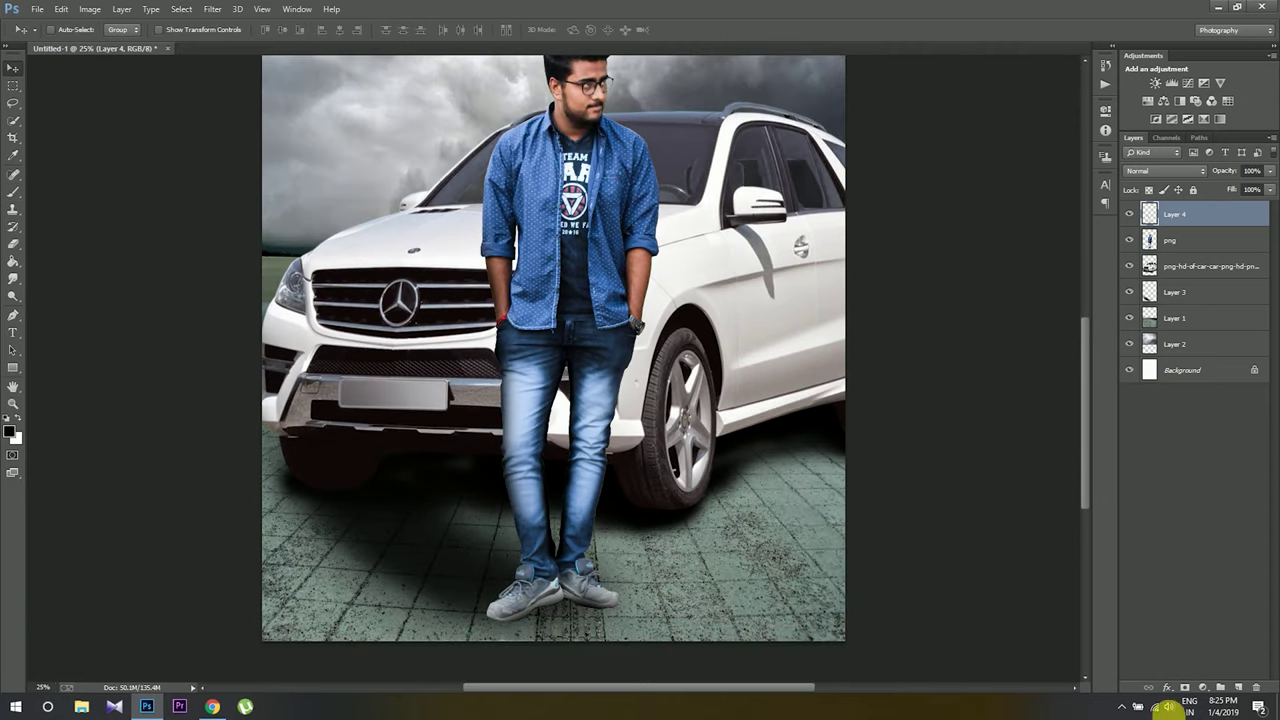
pyautogui.click(1238, 689)
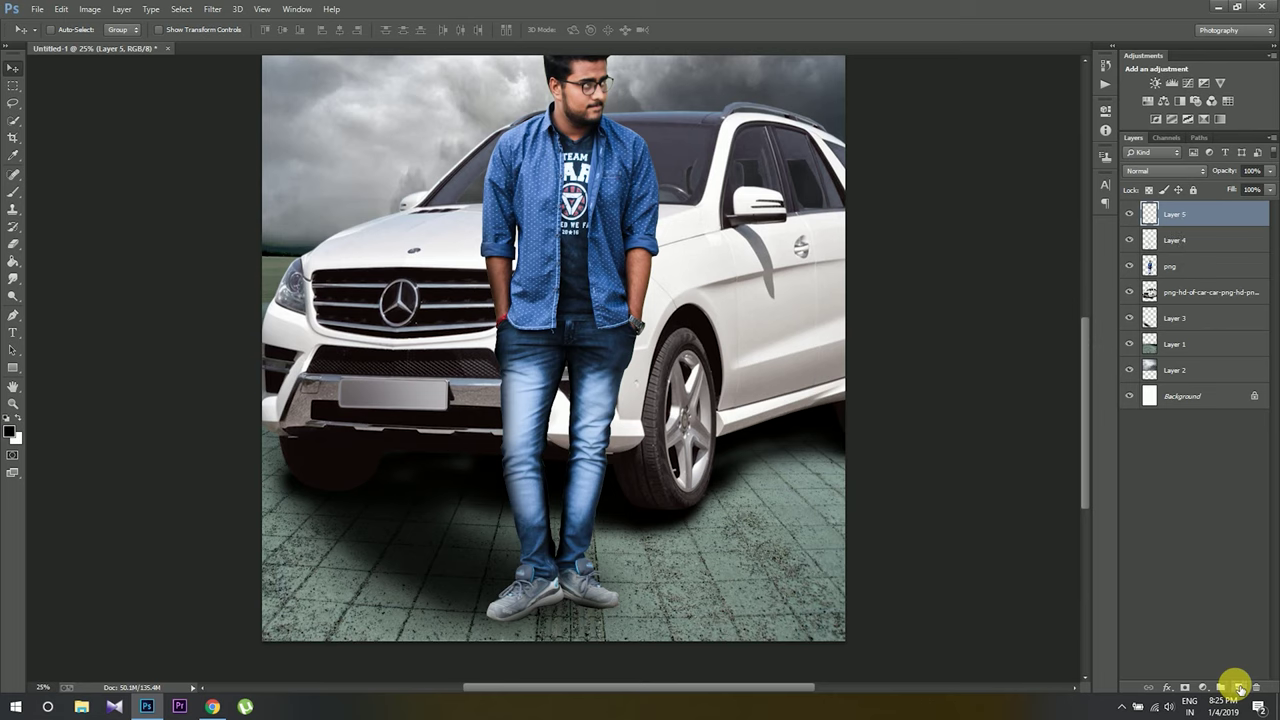
pyautogui.click(16, 194)
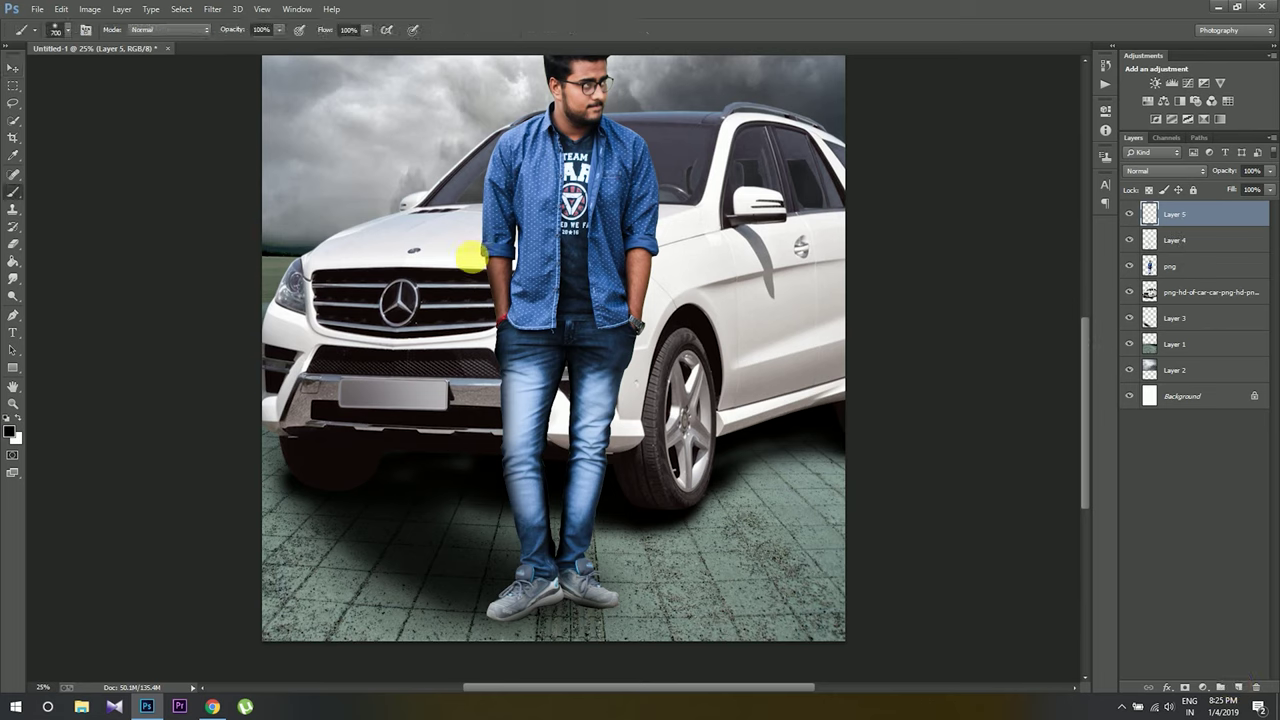
pyautogui.moveTo(491, 281)
pyautogui.mouseDown()
pyautogui.moveTo(486, 234)
pyautogui.moveTo(502, 369)
pyautogui.moveTo(514, 394)
pyautogui.moveTo(571, 429)
pyautogui.moveTo(526, 423)
pyautogui.moveTo(530, 460)
pyautogui.mouseUp()
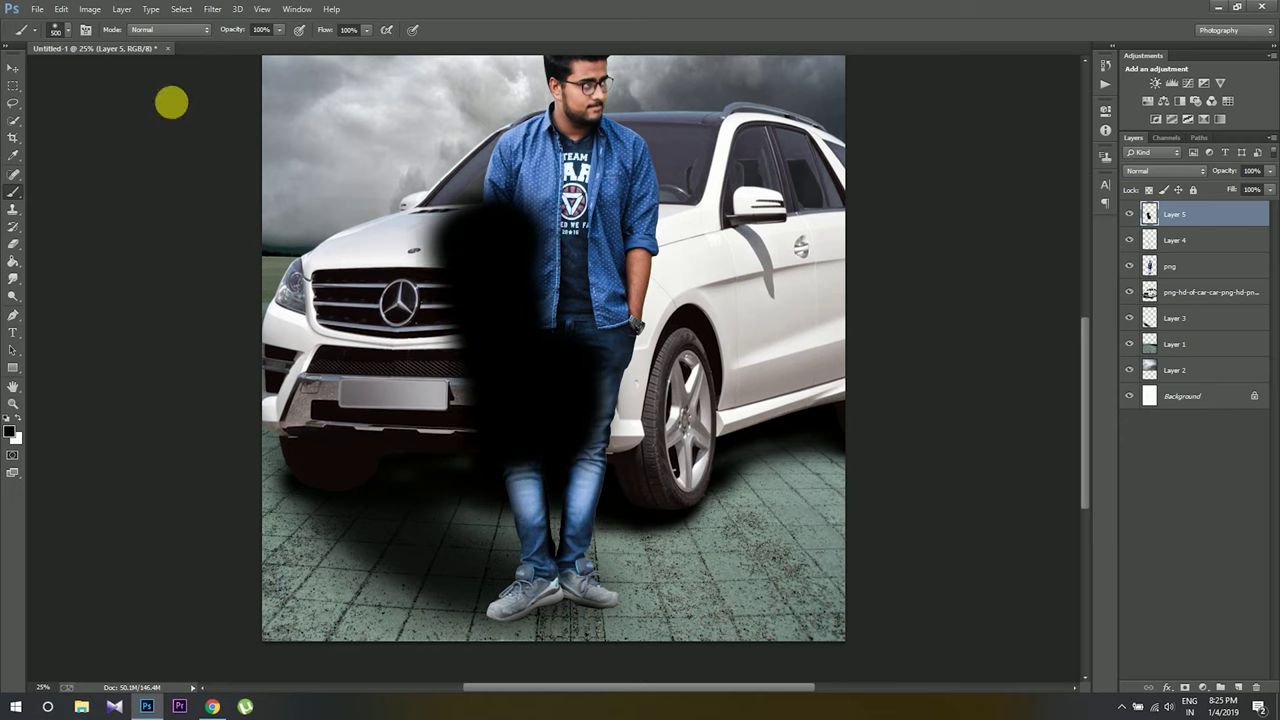
pyautogui.click(13, 67)
pyautogui.moveTo(1152, 216); pyautogui.dragTo(1162, 278)
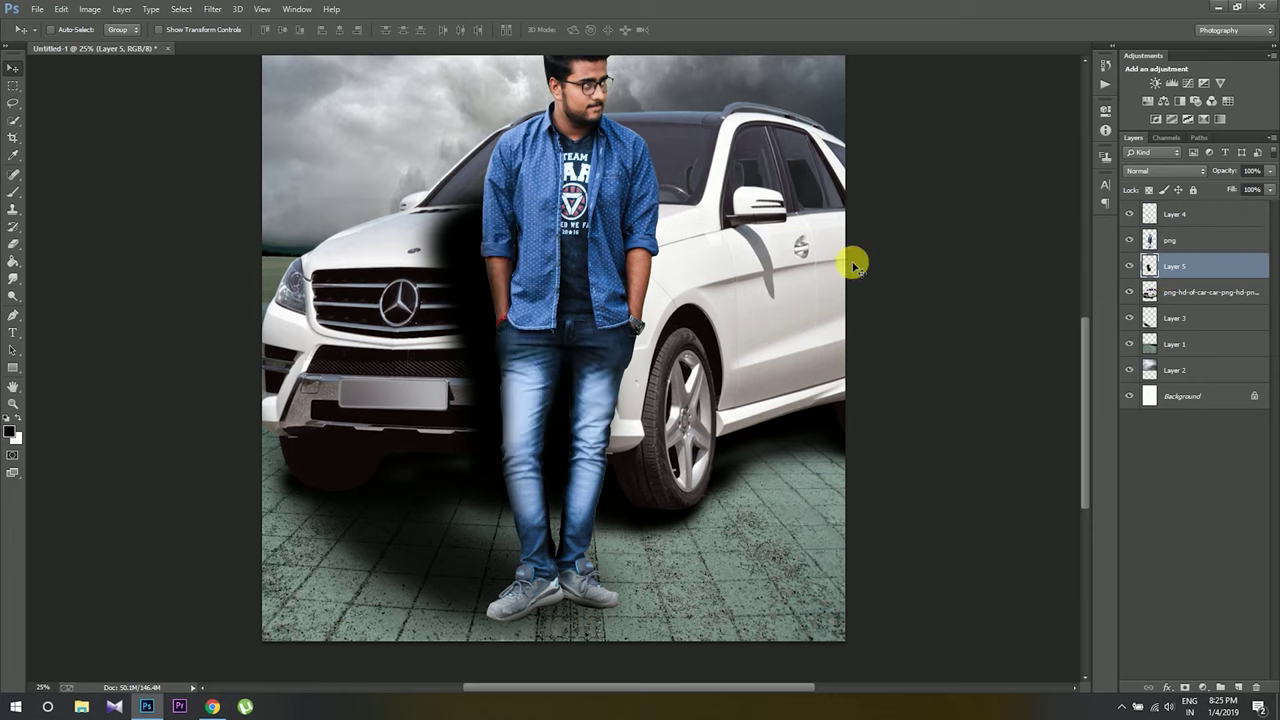
# Step: Shrink the black patch slightly and apply a 34.6 px Gaussian Blur
pyautogui.hotkey('ctrl', 't')
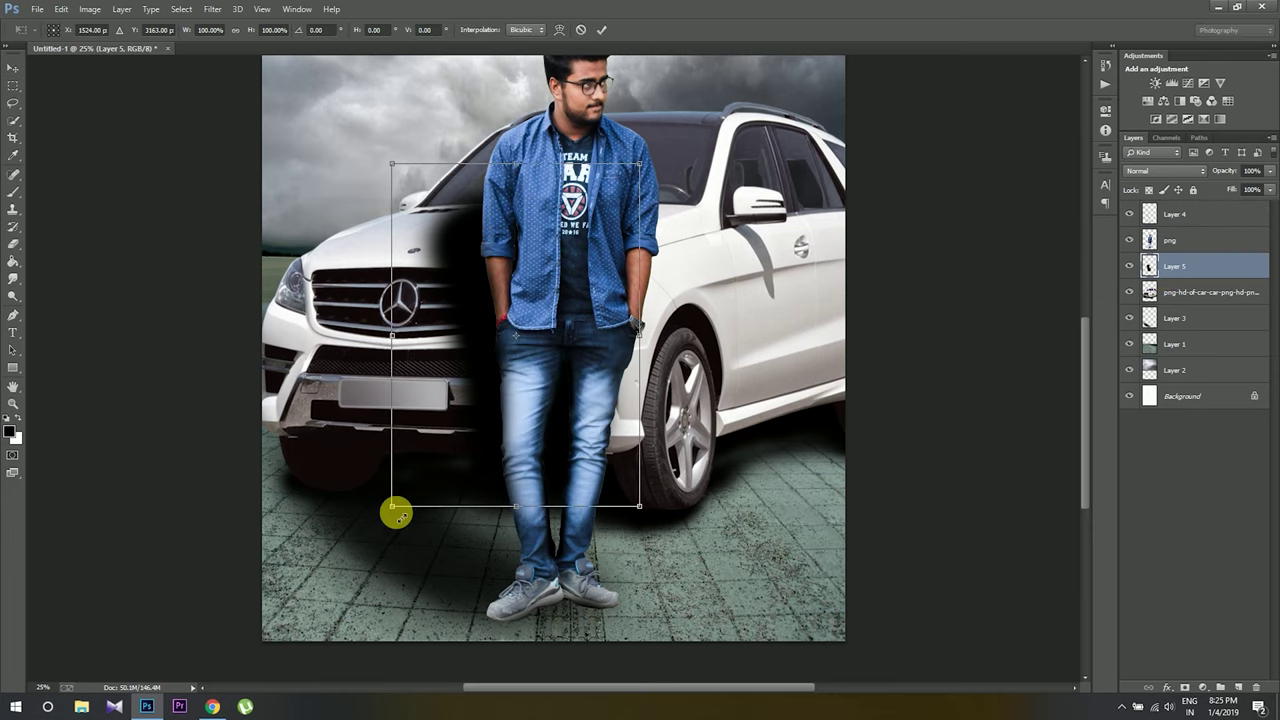
pyautogui.moveTo(394, 508); pyautogui.dragTo(407, 470)
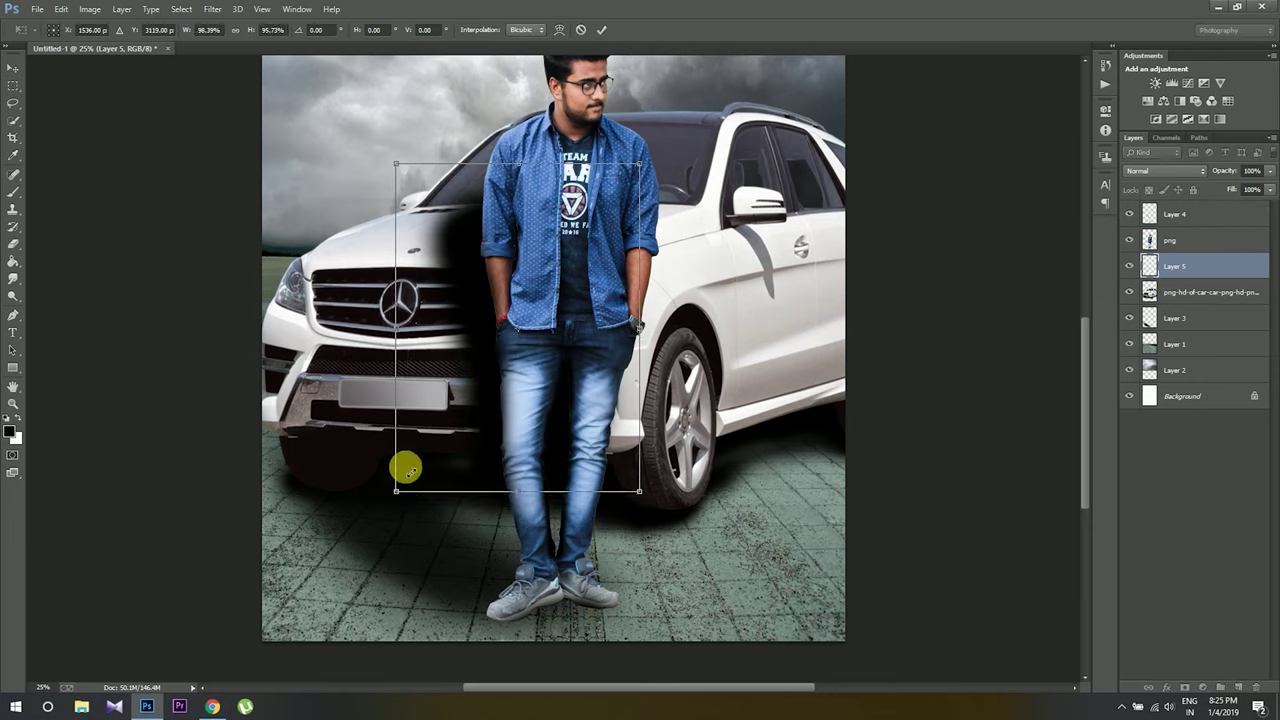
pyautogui.click(601, 29)
pyautogui.click(212, 9)
pyautogui.moveTo(219, 168)
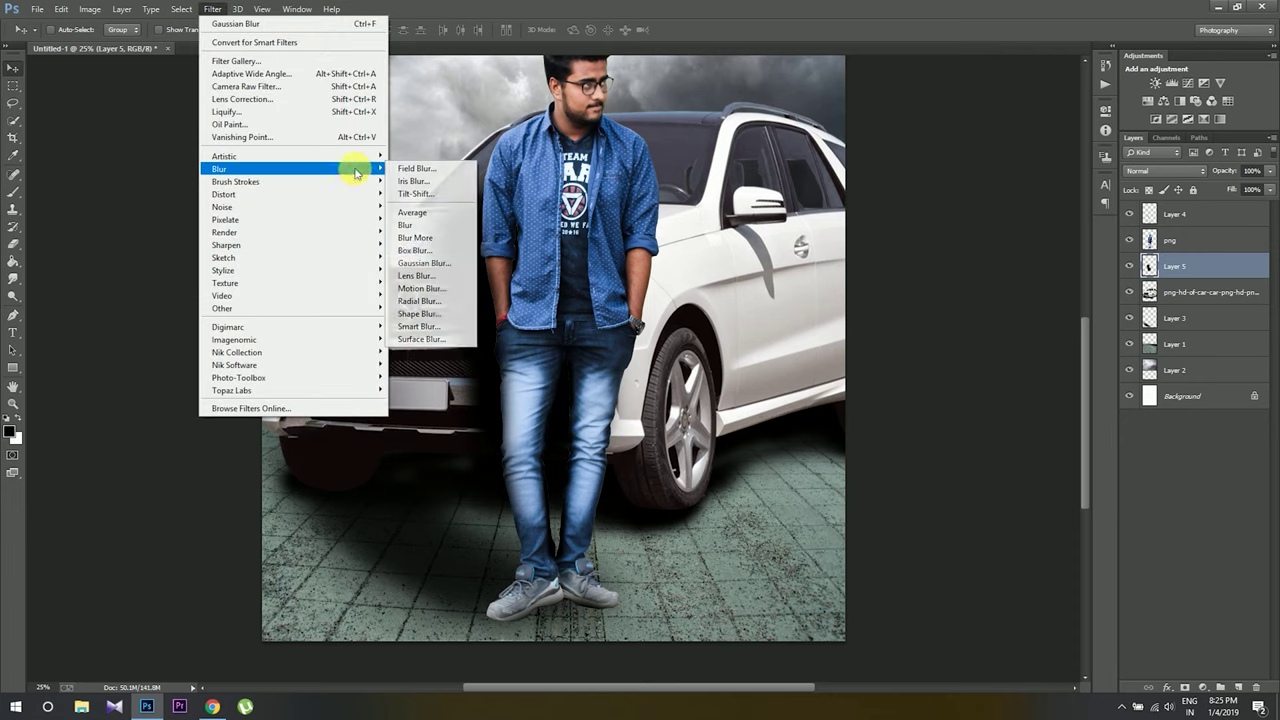
pyautogui.click(425, 248)
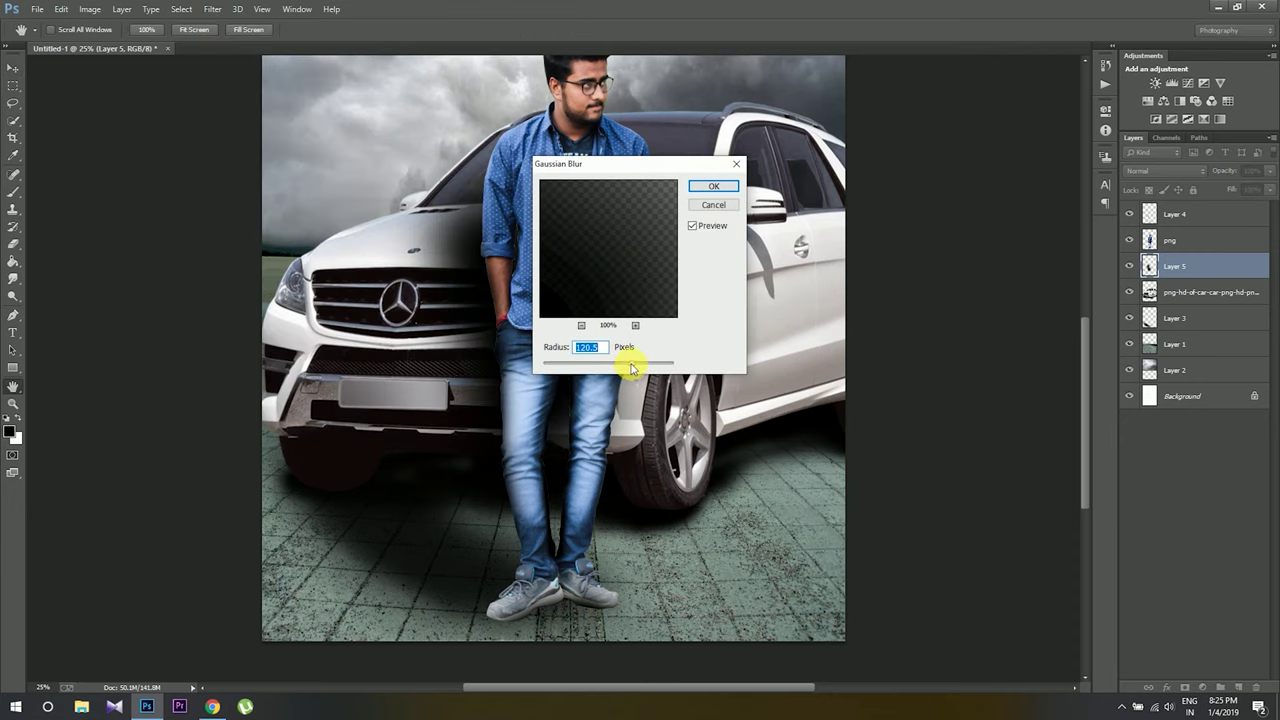
pyautogui.moveTo(630, 364)
pyautogui.mouseDown()
pyautogui.moveTo(607, 367)
pyautogui.moveTo(632, 368)
pyautogui.mouseUp()
pyautogui.click(712, 187)
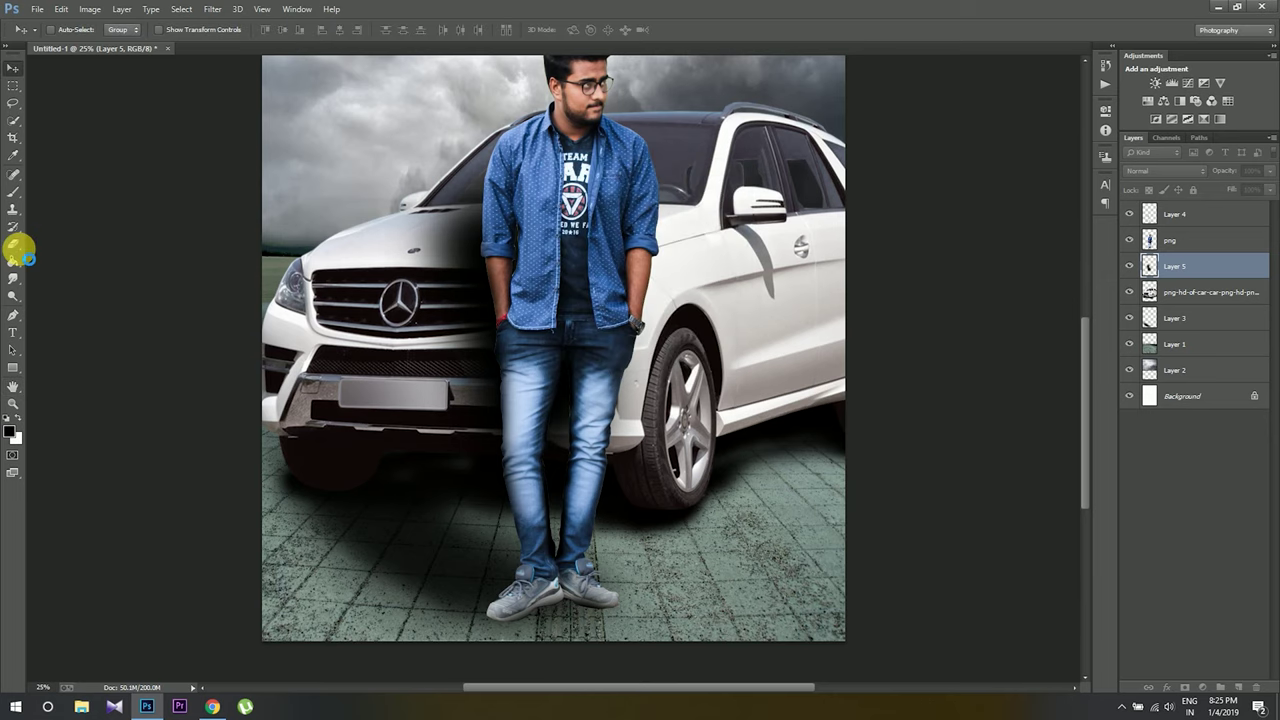
# Step: Lower the shadow layer's opacity to 86%
pyautogui.click(15, 243)
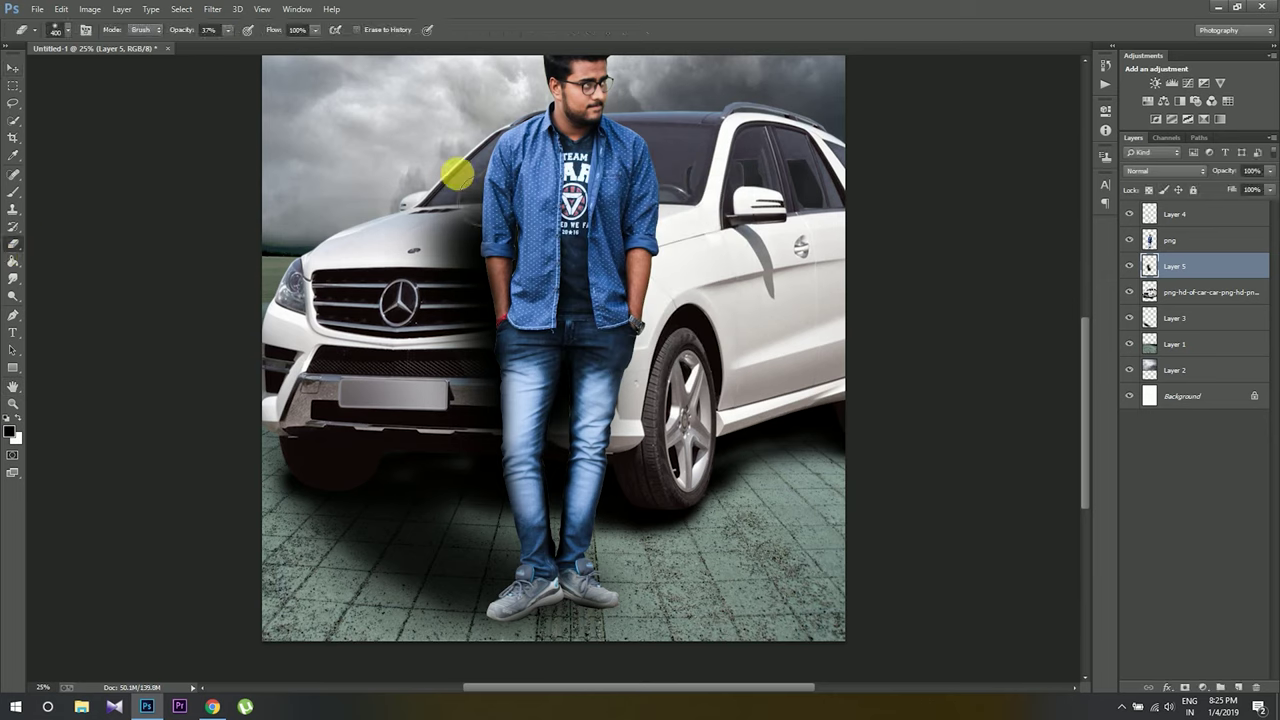
pyautogui.click(1220, 187)
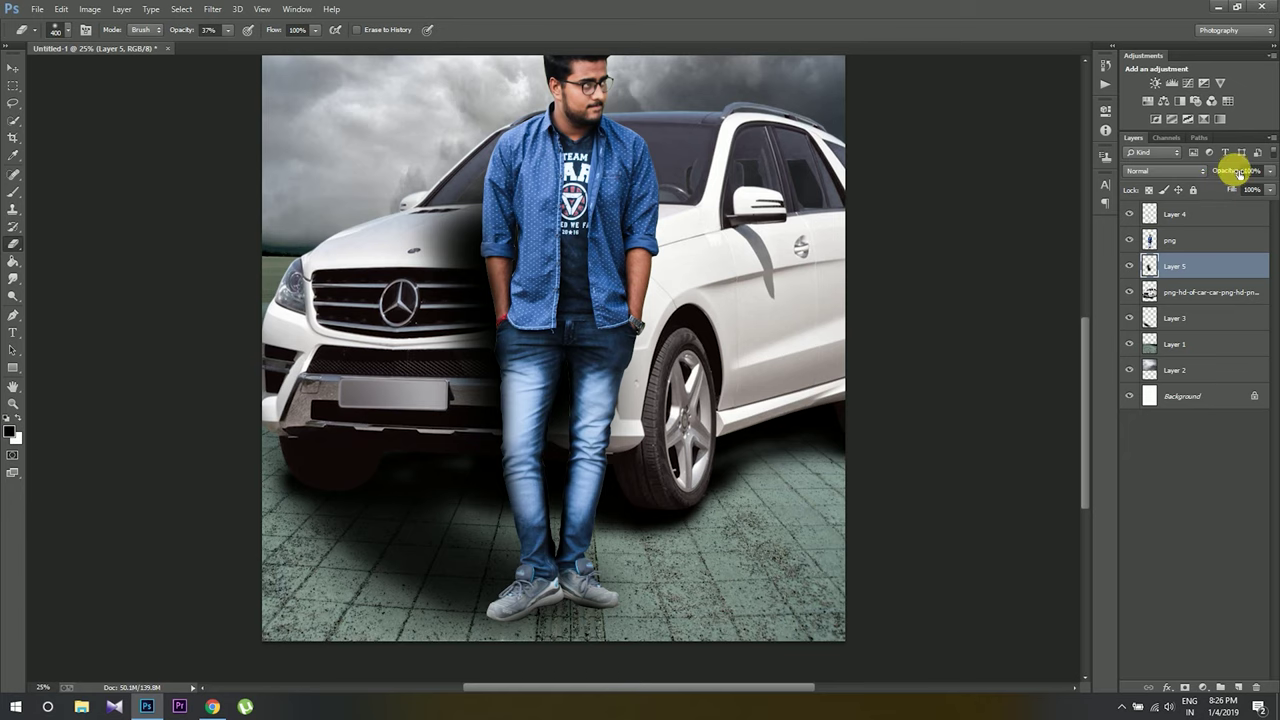
pyautogui.moveTo(1238, 173); pyautogui.dragTo(1229, 173)
pyautogui.click(169, 115)
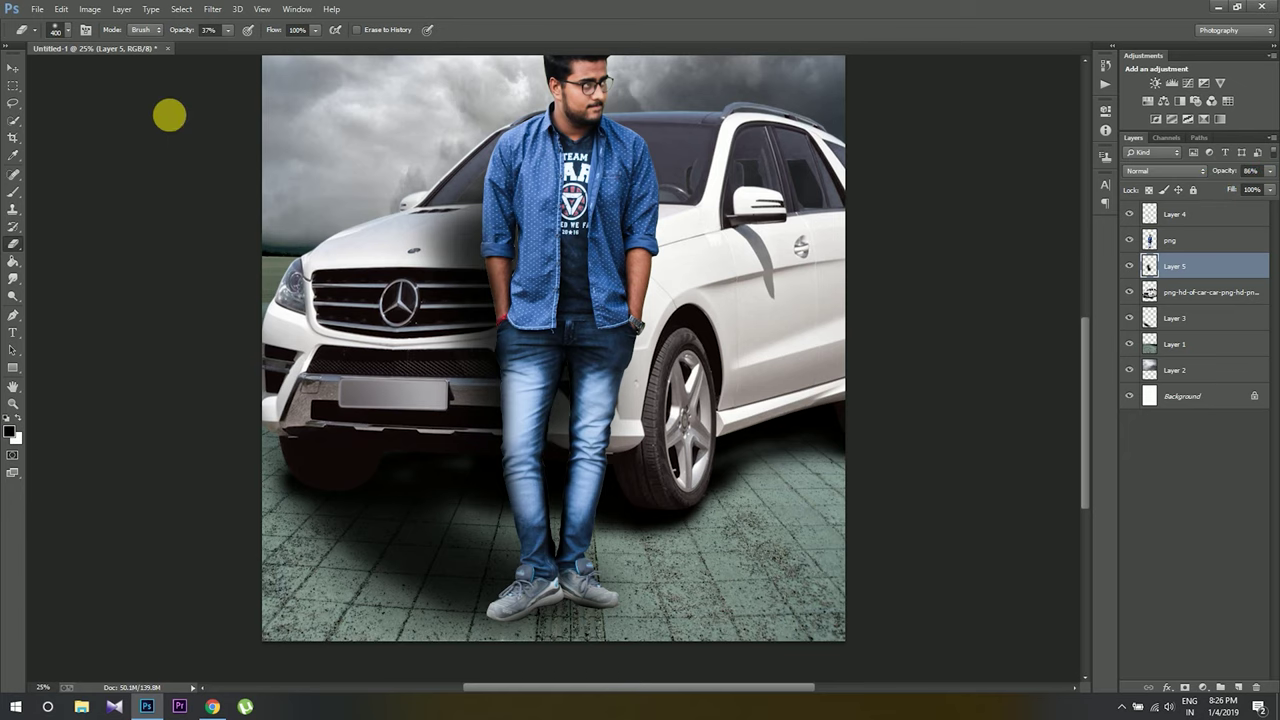
pyautogui.click(10, 68)
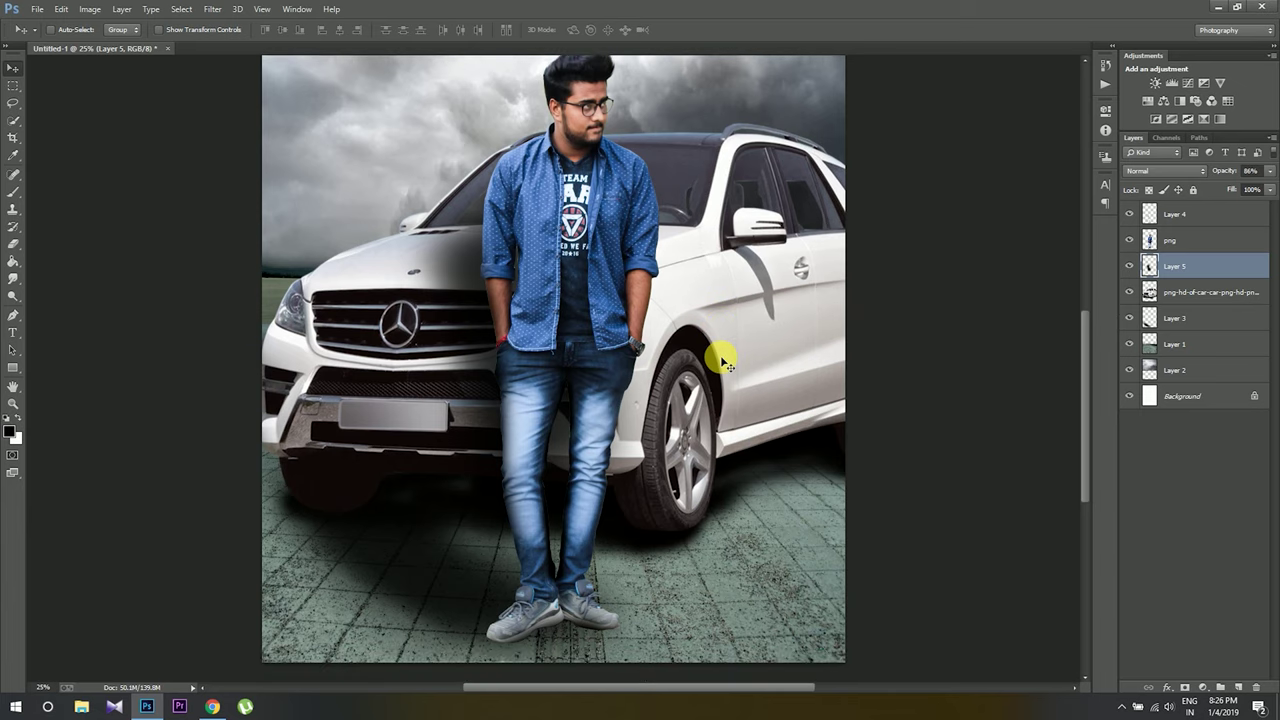
# Step: Set the foreground colour to orange and brush a glow over the car's left front
pyautogui.hotkey('ctrl', '-')
pyautogui.hotkey('ctrl', '-')
pyautogui.hotkey('ctrl', '+')
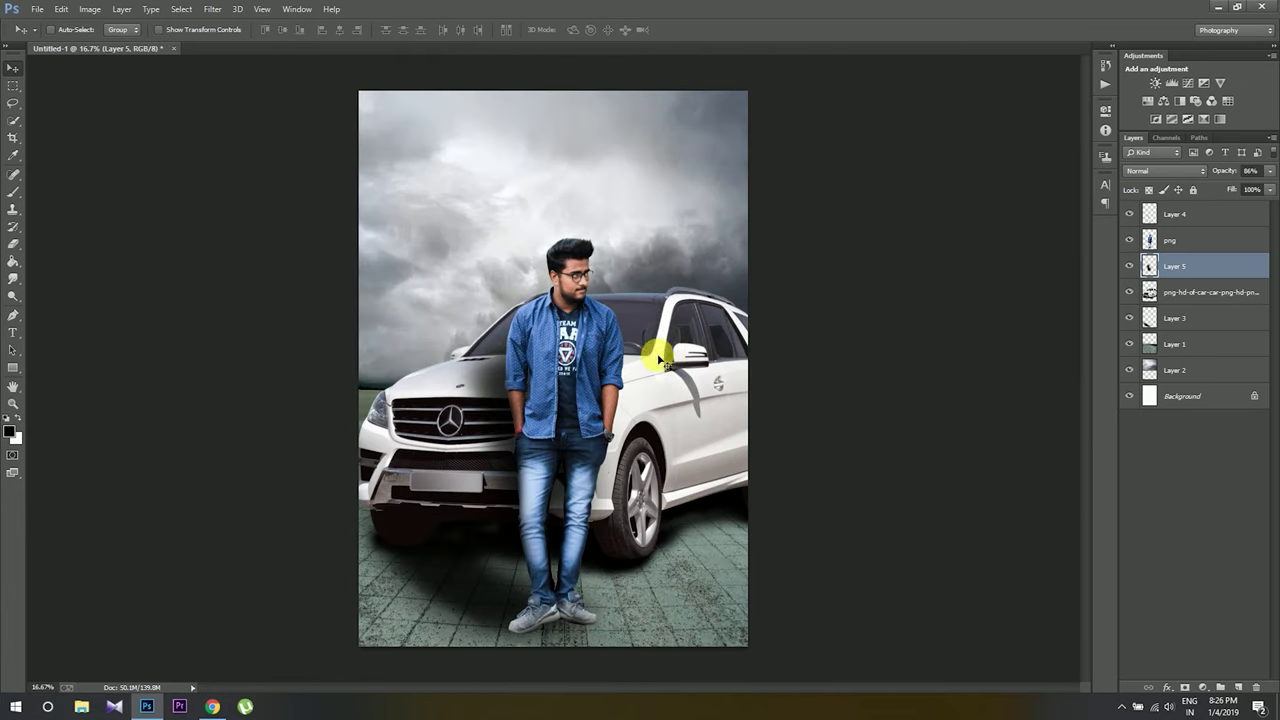
pyautogui.click(14, 432)
pyautogui.click(891, 143)
pyautogui.write('ff8400')
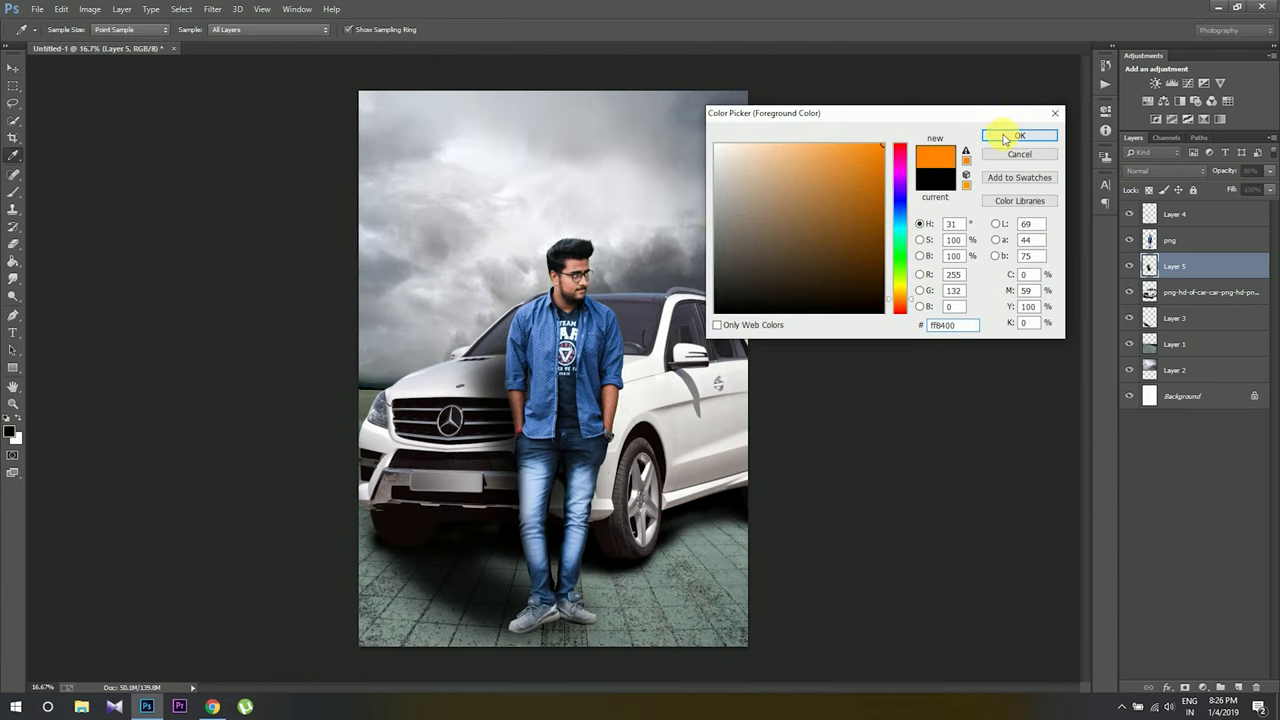
pyautogui.click(1005, 136)
pyautogui.click(12, 191)
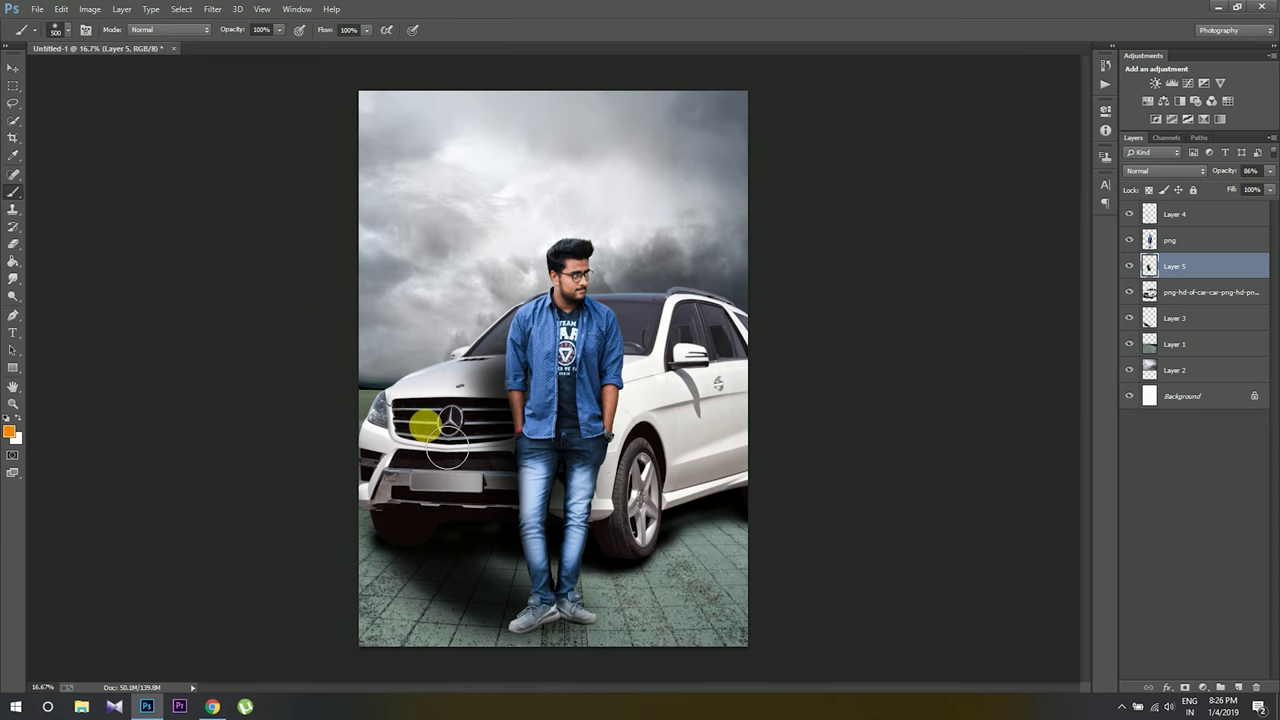
pyautogui.click(372, 410)
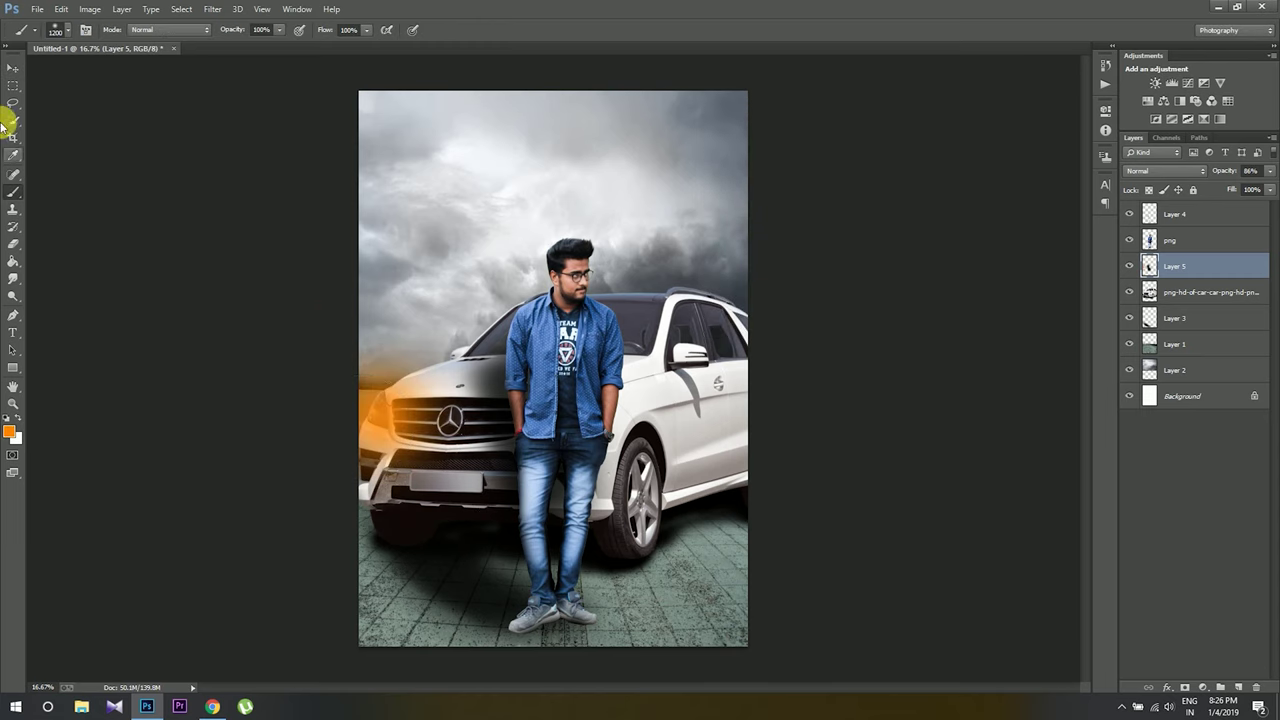
# Step: Set the orange glow layer's blend mode to Screen, comparing other modes
pyautogui.click(14, 70)
pyautogui.click(1165, 171)
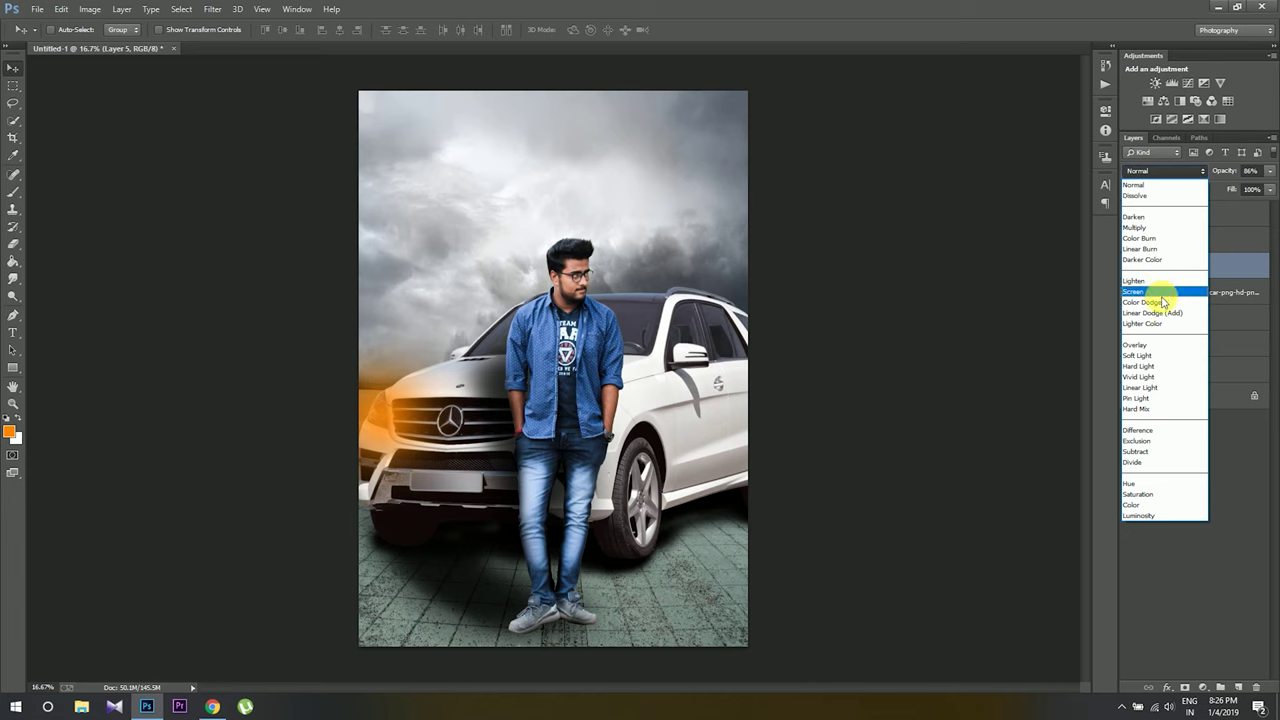
pyautogui.click(1163, 291)
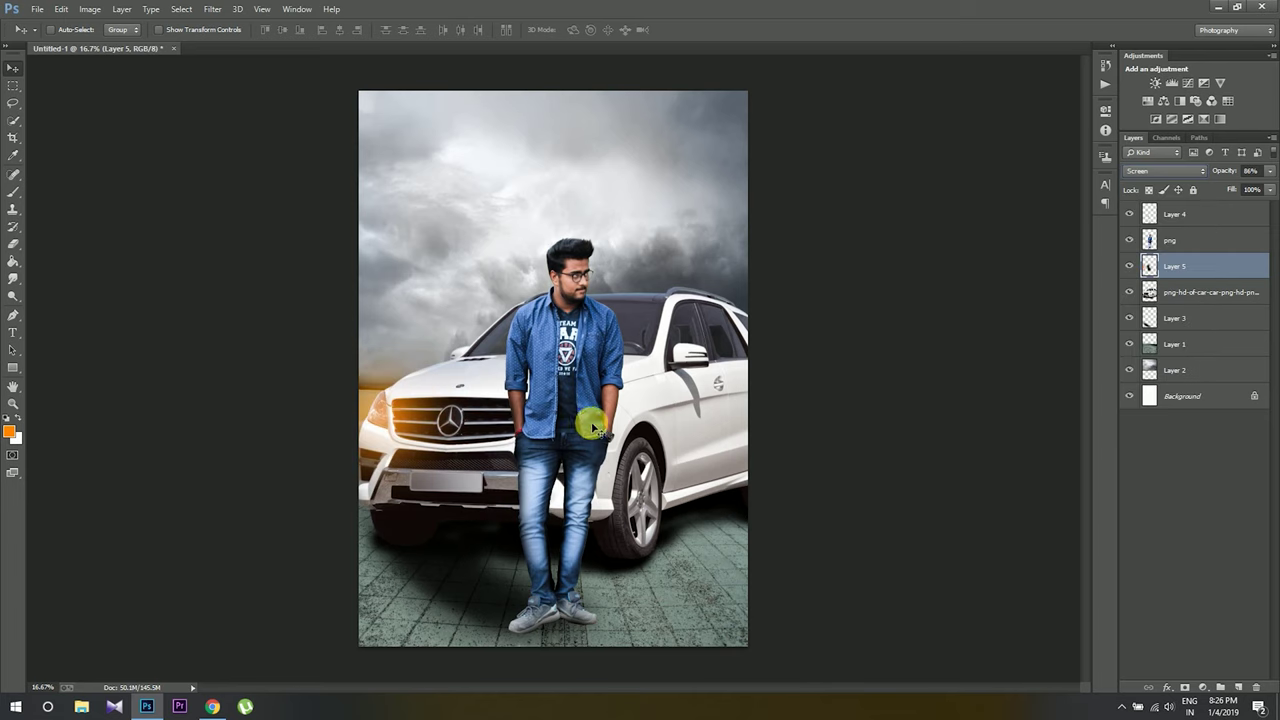
pyautogui.hotkey('shift', 'alt', 'n')
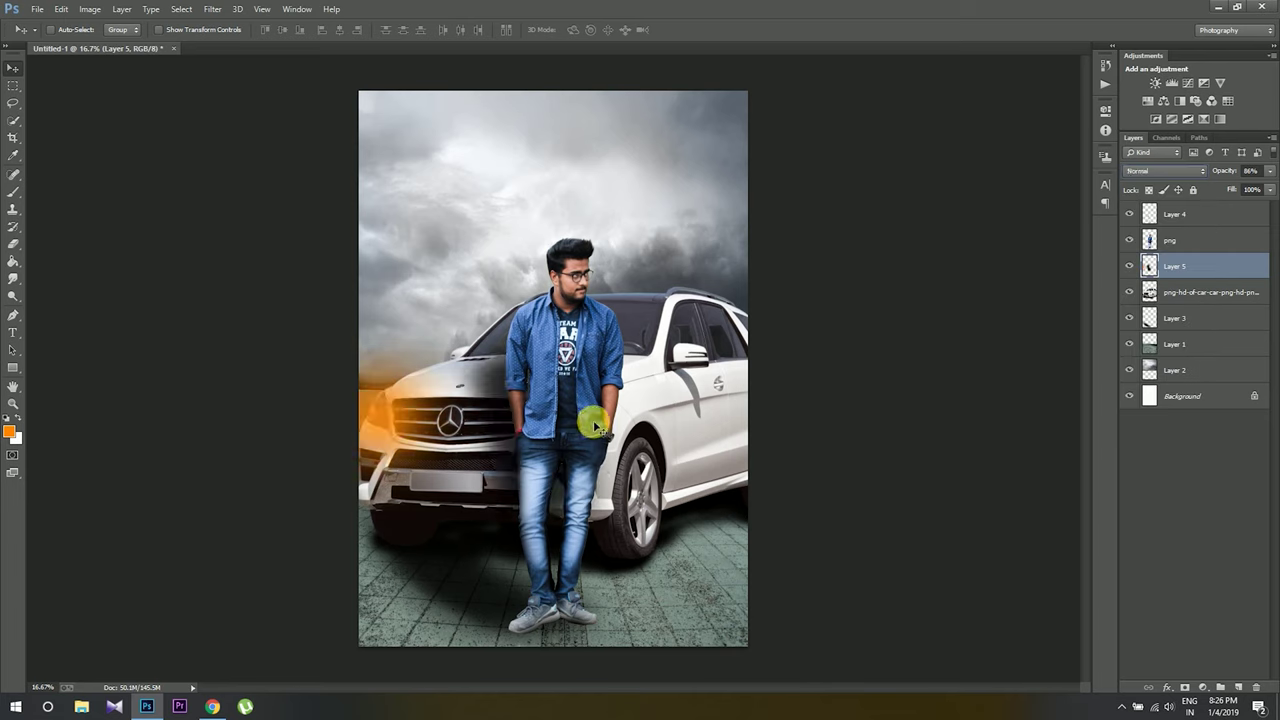
pyautogui.hotkey('shift', '+')
pyautogui.hotkey('shift', '+')
pyautogui.hotkey('shift', '+')
pyautogui.hotkey('shift', '+')
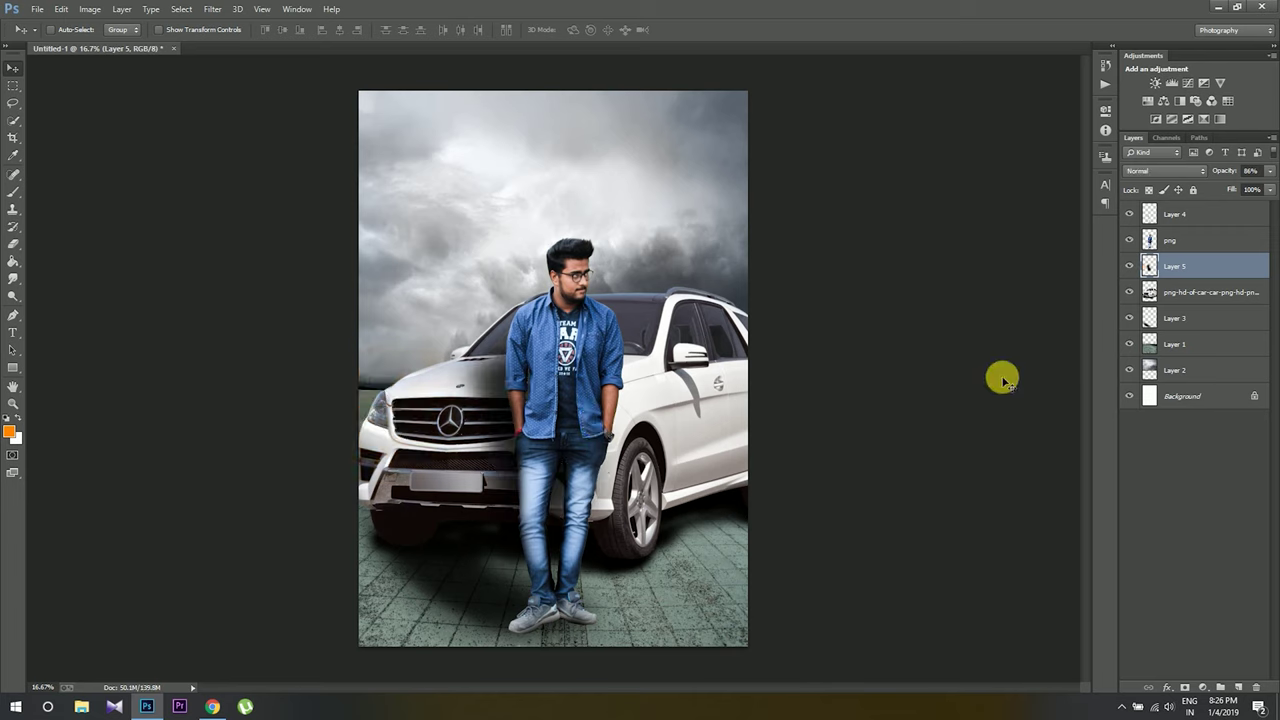
# Step: Paint another orange glow on a new Screen layer along the car's left front edge
pyautogui.click(1237, 687)
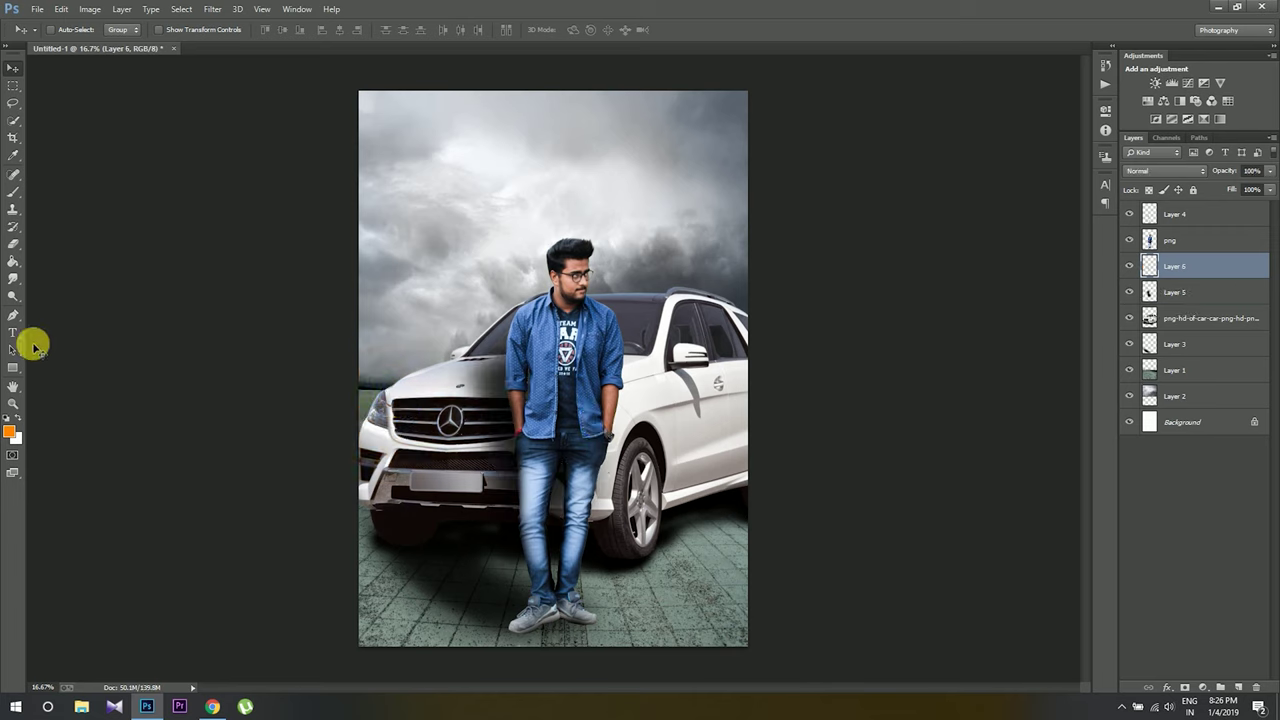
pyautogui.click(13, 200)
pyautogui.moveTo(414, 423); pyautogui.dragTo(365, 405)
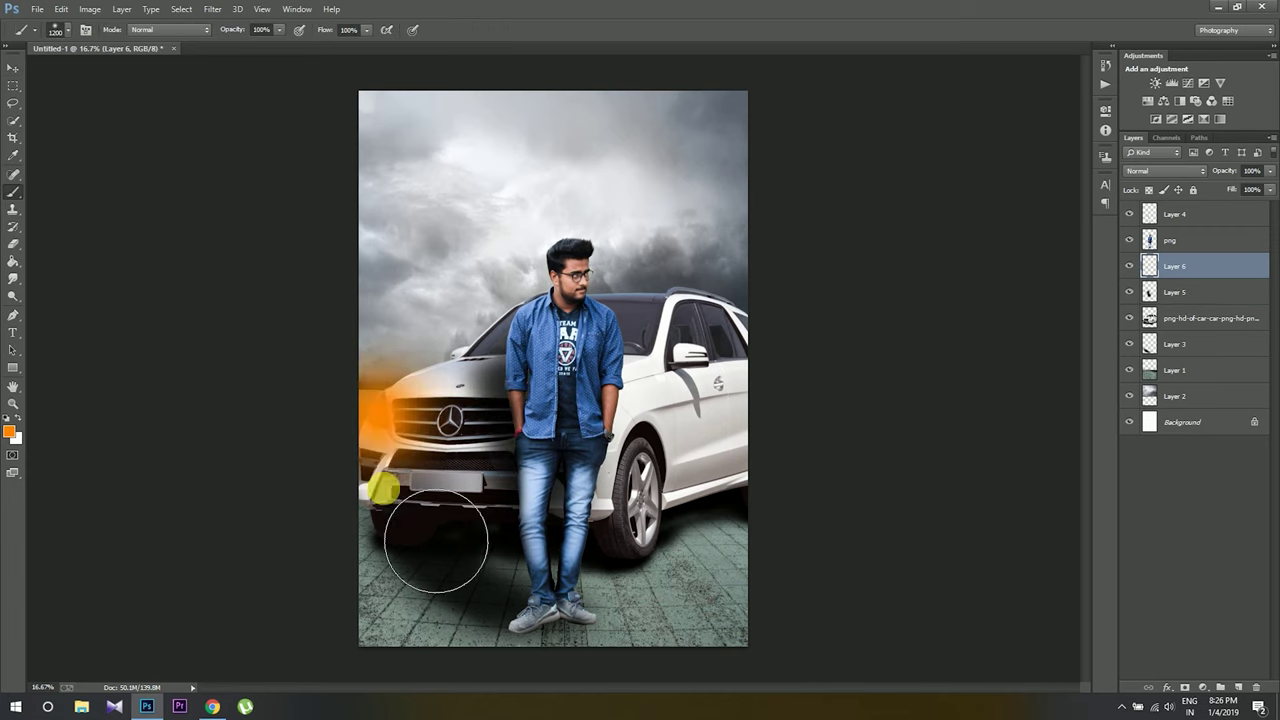
pyautogui.click(1178, 170)
pyautogui.click(1166, 341)
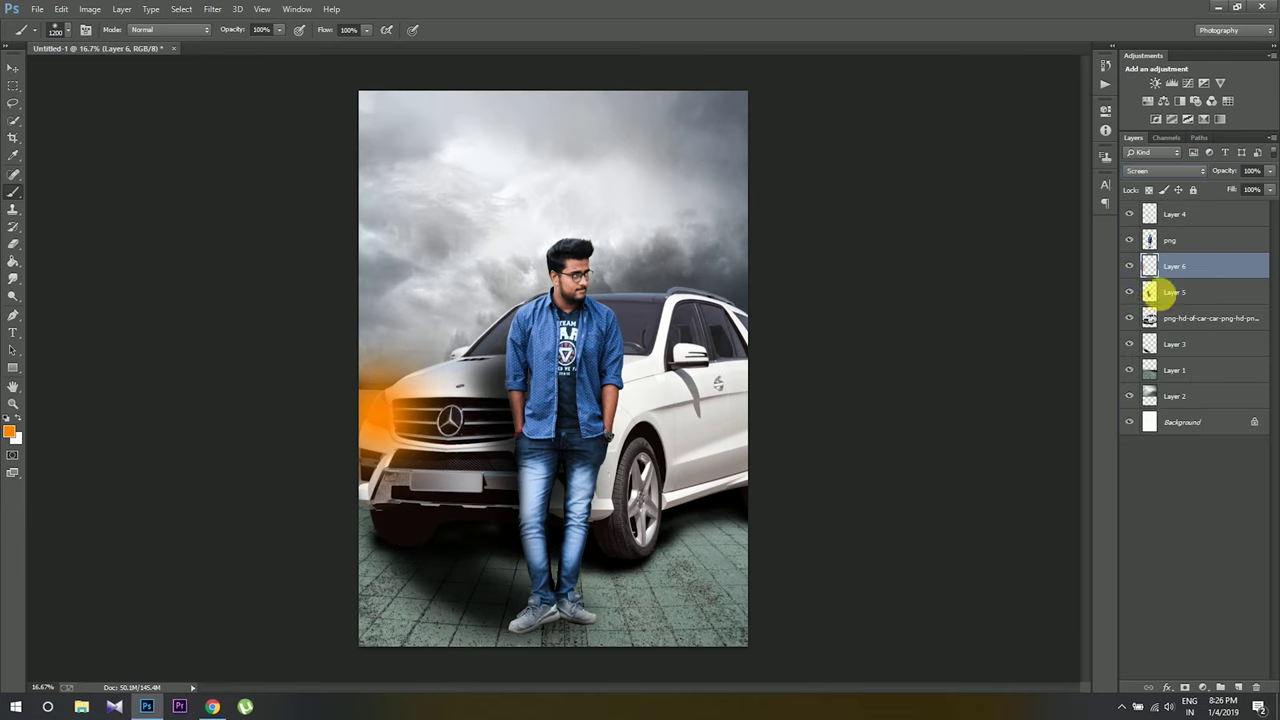
pyautogui.click(1240, 686)
# Step: Paint an orange glow behind the man's shoulders on Layer 7, set it to Screen, and resize it
pyautogui.click(565, 354)
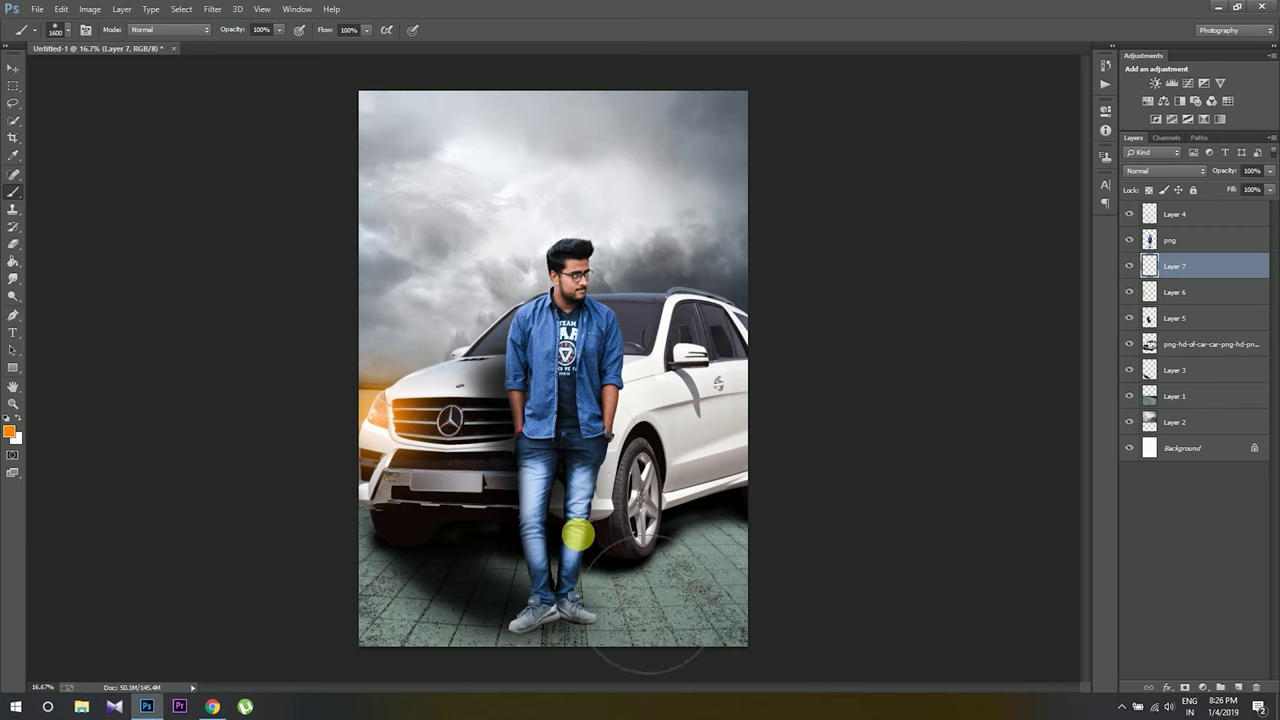
pyautogui.click(1165, 170)
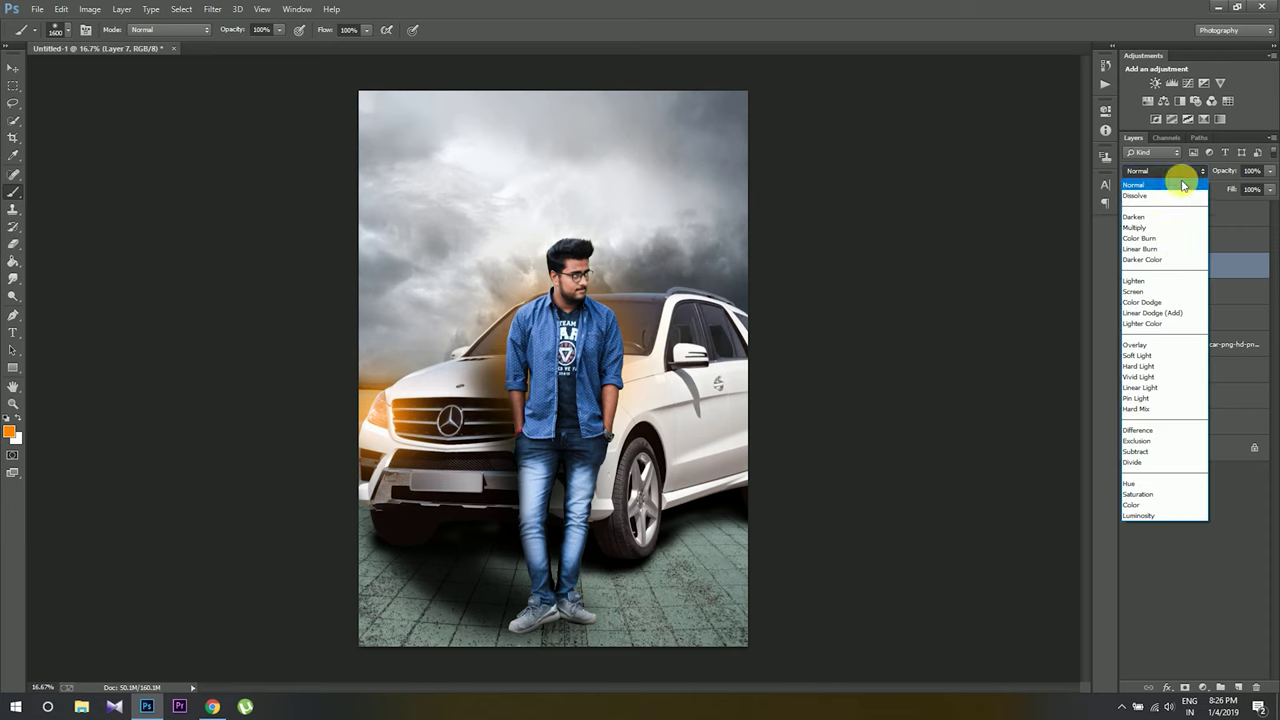
pyautogui.click(1163, 297)
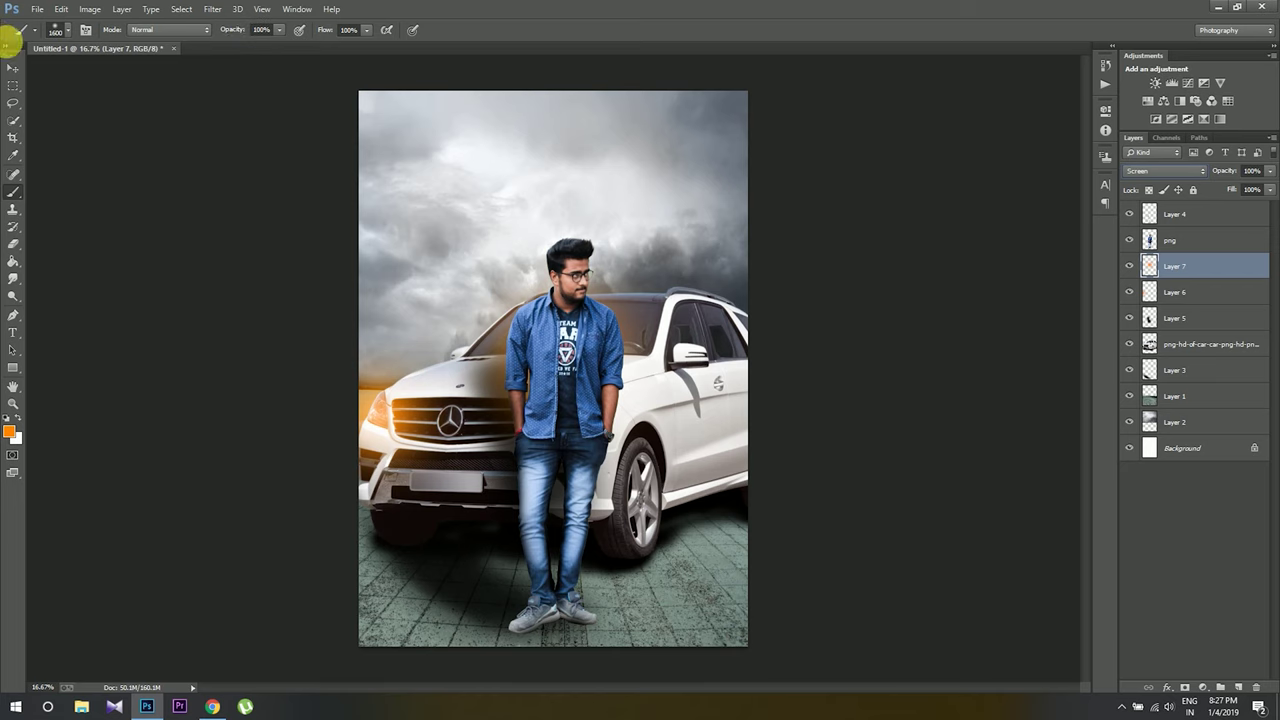
pyautogui.hotkey('ctrl', 't')
pyautogui.moveTo(419, 208); pyautogui.dragTo(447, 200)
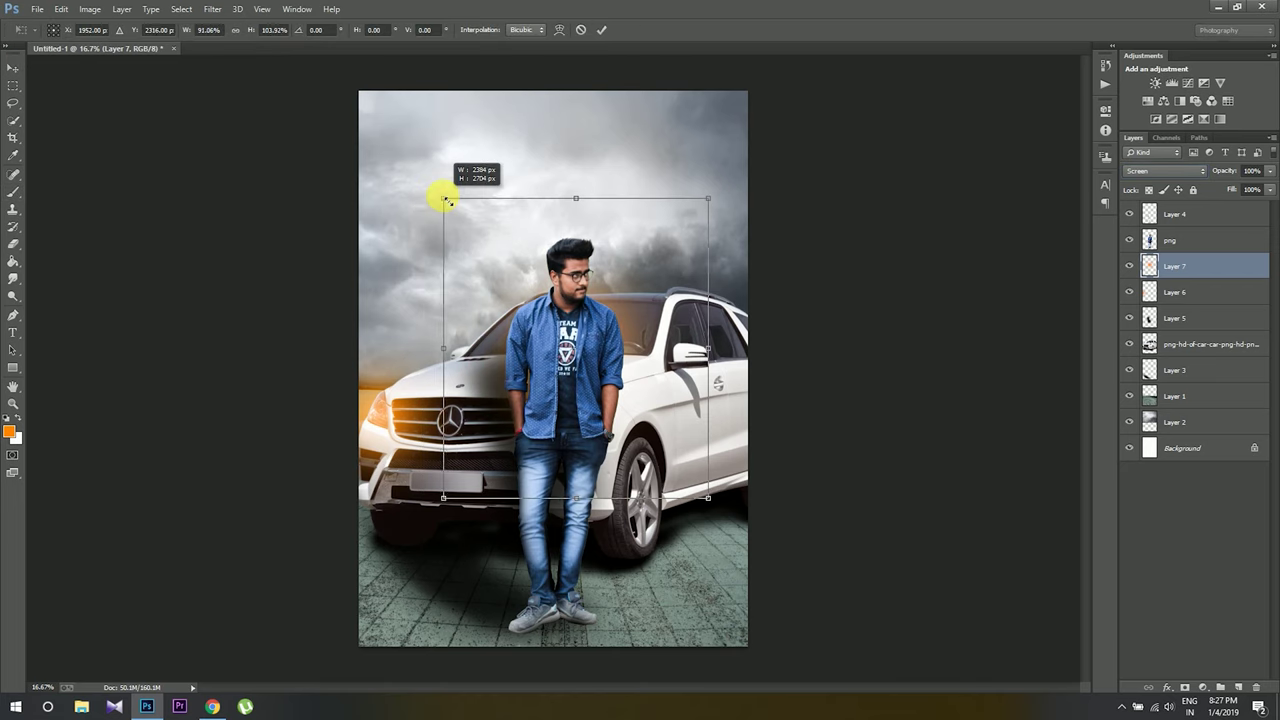
pyautogui.moveTo(643, 200)
pyautogui.mouseDown()
pyautogui.moveTo(648, 244)
pyautogui.moveTo(689, 209)
pyautogui.mouseUp()
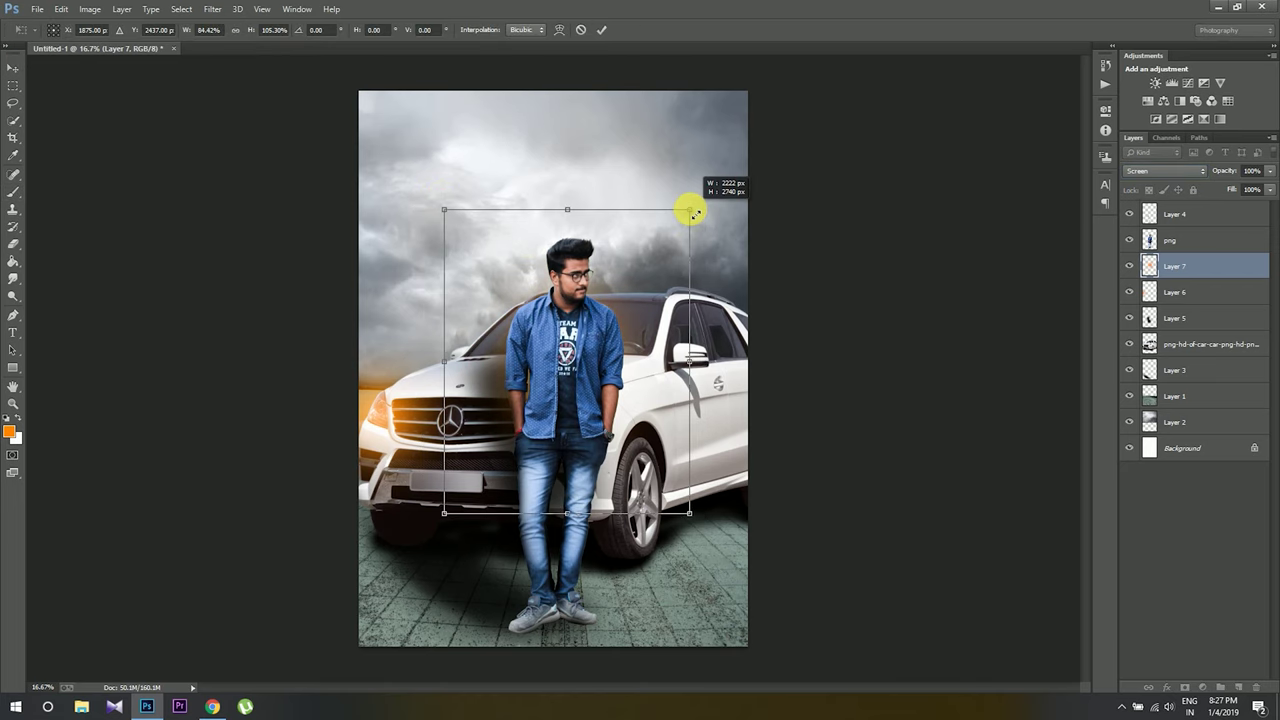
pyautogui.moveTo(443, 212); pyautogui.dragTo(448, 209)
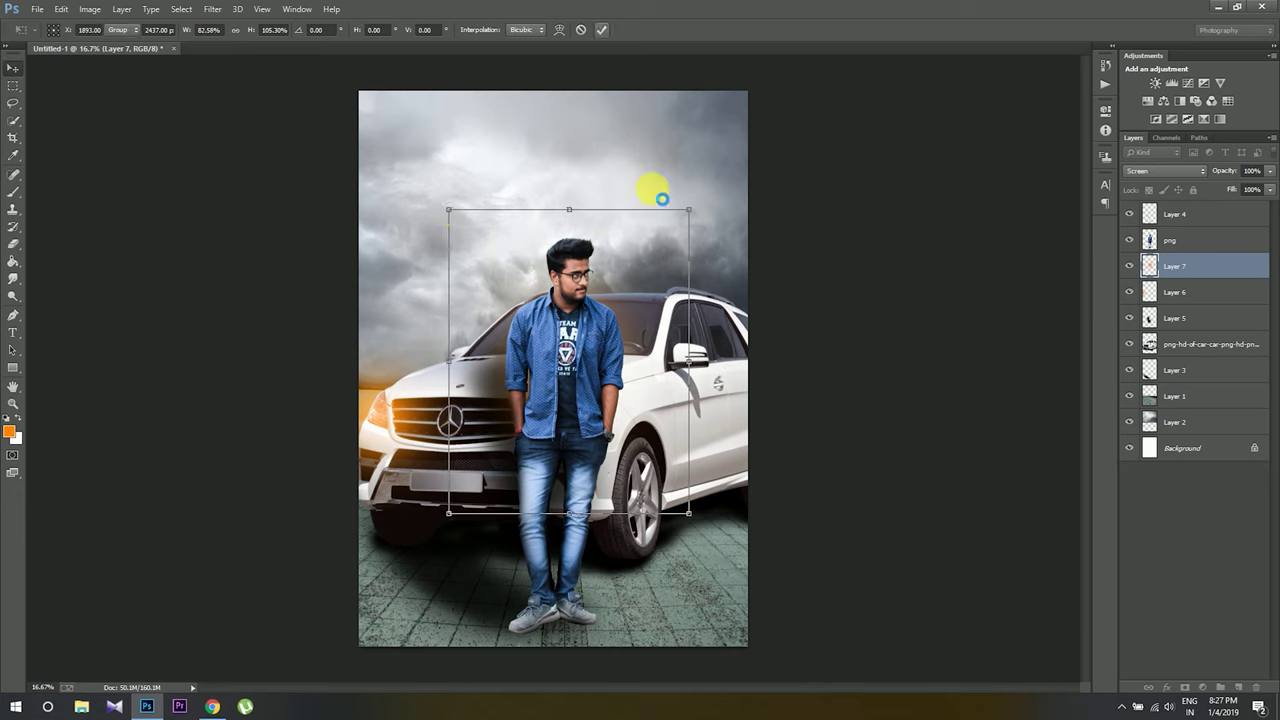
pyautogui.press('Return')
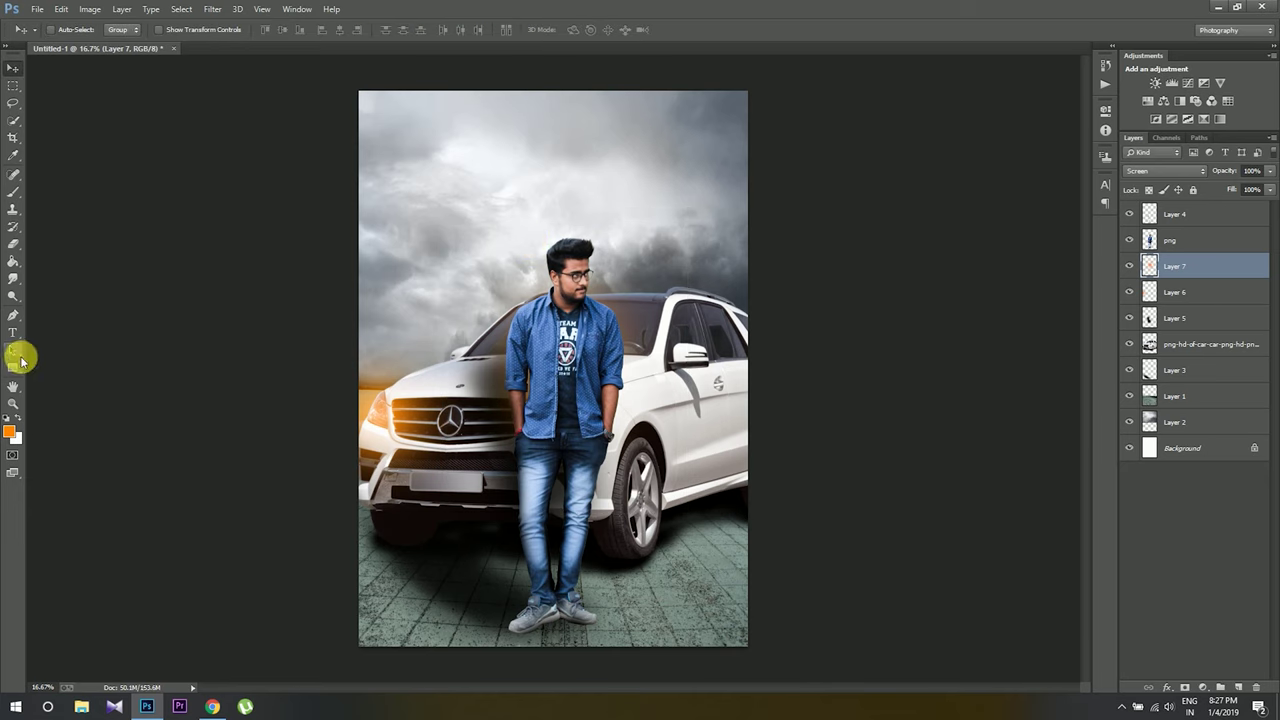
# Step: Brush an orange dab in the upper-left sky on Layer 8, blended as Screen
pyautogui.click(13, 191)
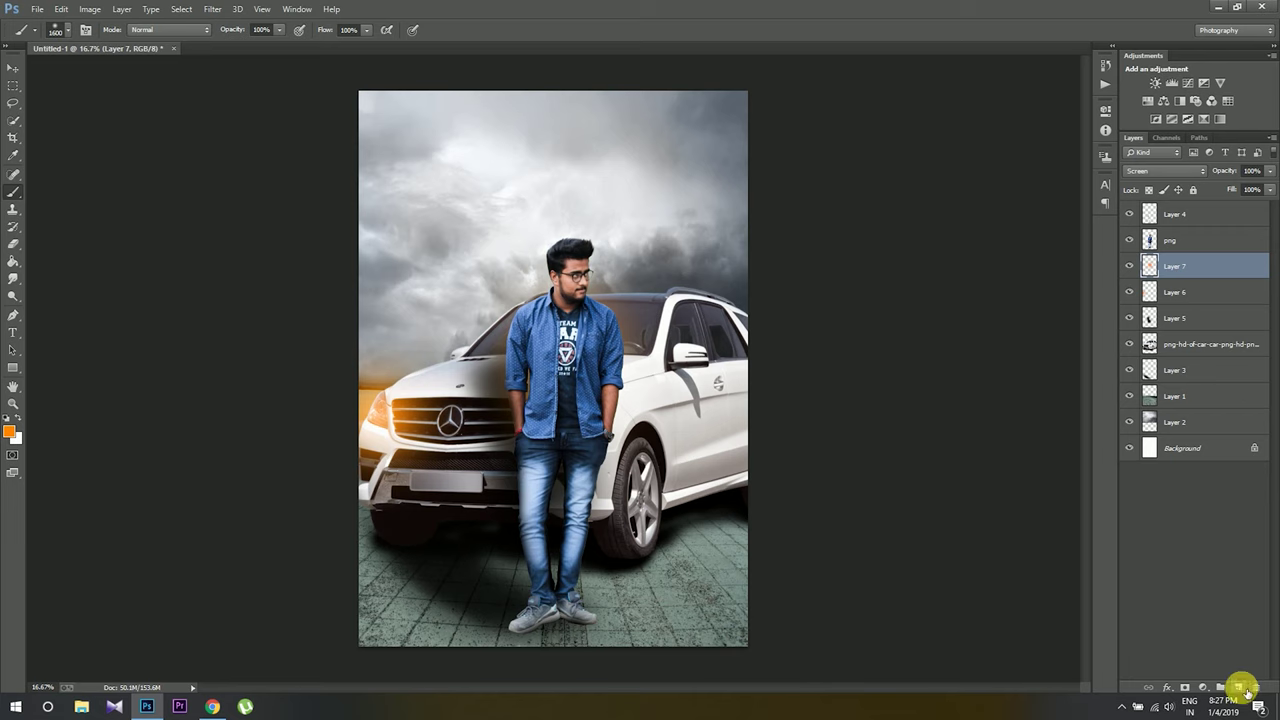
pyautogui.click(1240, 688)
pyautogui.click(445, 185)
pyautogui.click(1165, 171)
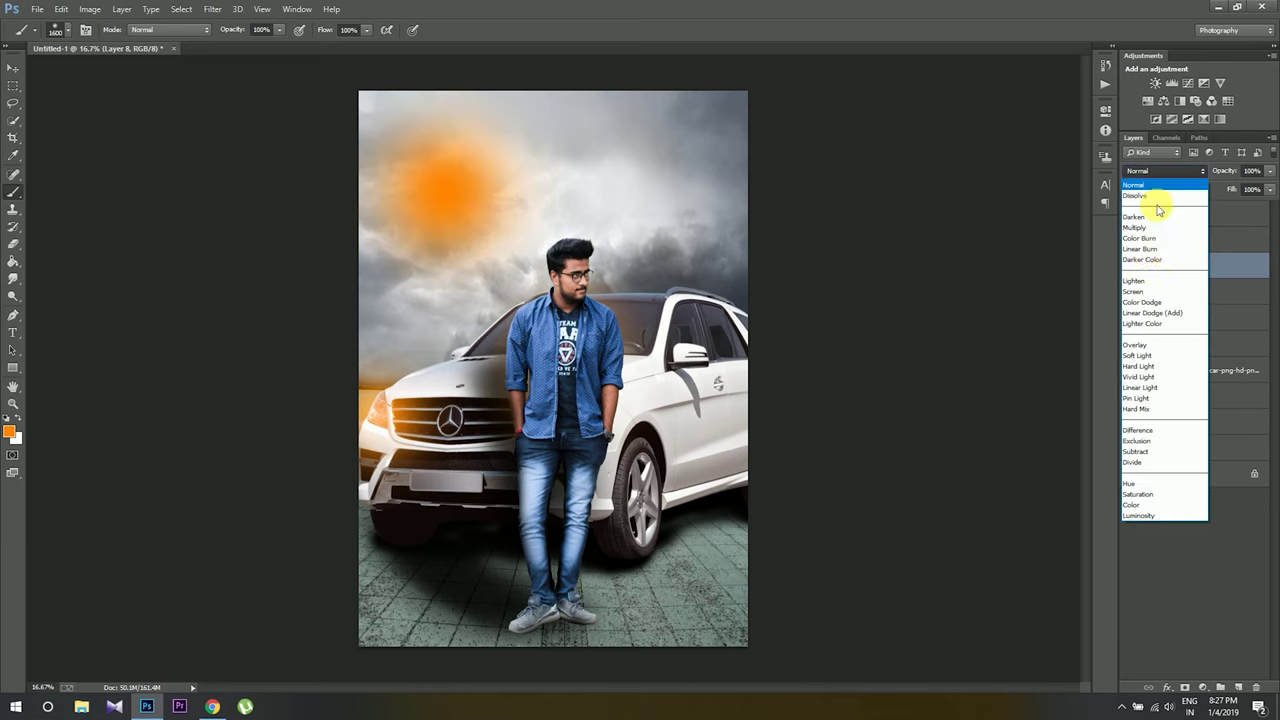
pyautogui.click(1137, 291)
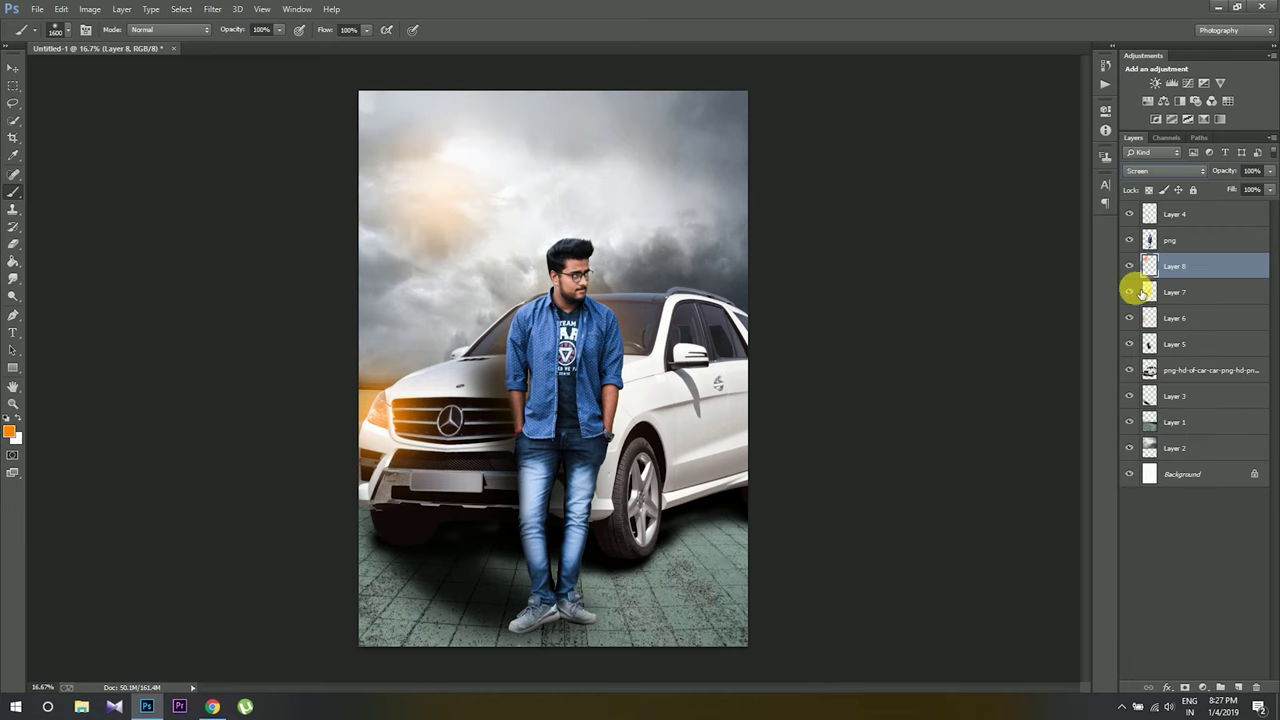
pyautogui.click(14, 66)
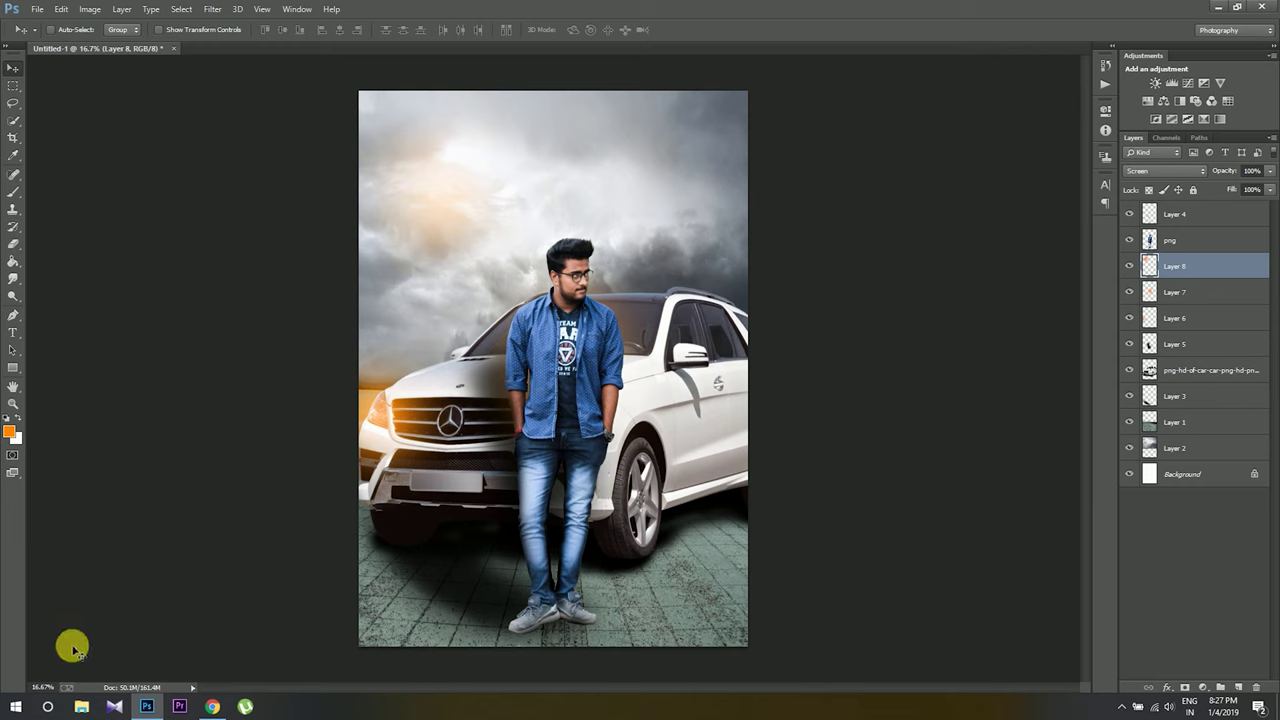
# Step: On a new layer, paint a large near-black circle with the brush
pyautogui.click(1240, 688)
pyautogui.click(13, 192)
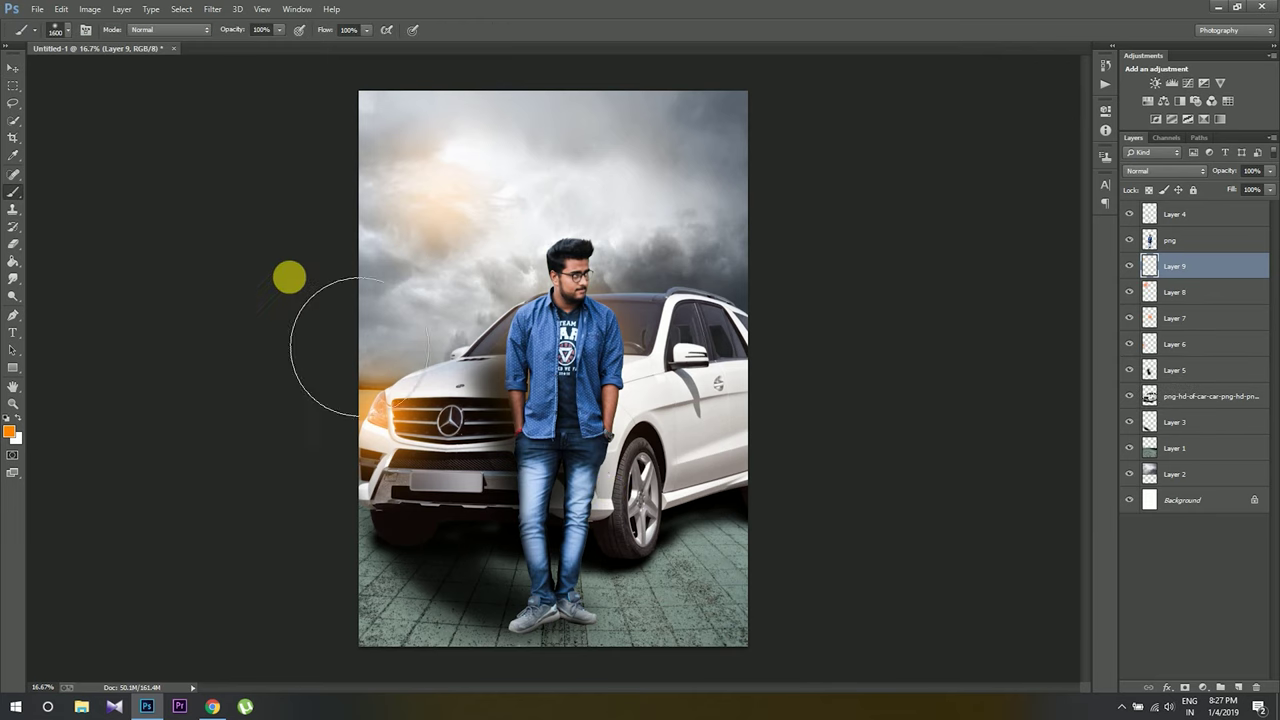
pyautogui.click(9, 431)
pyautogui.moveTo(714, 249); pyautogui.dragTo(717, 311)
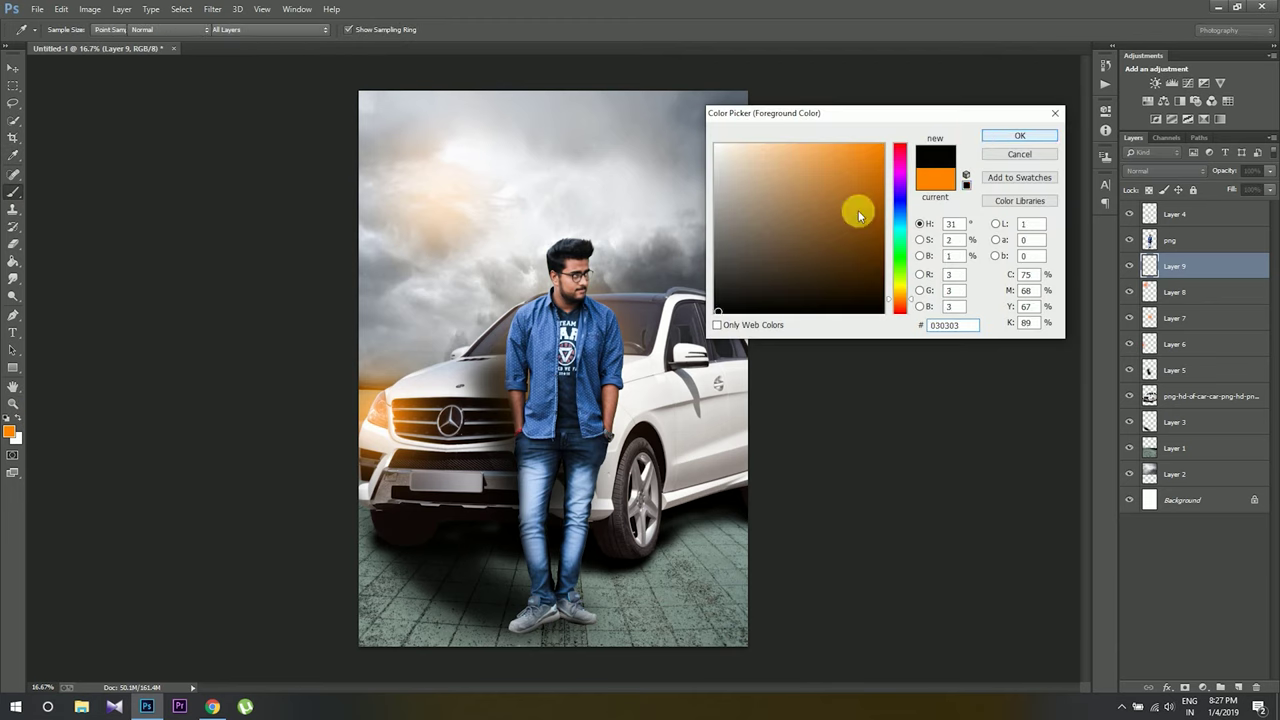
pyautogui.press('Return')
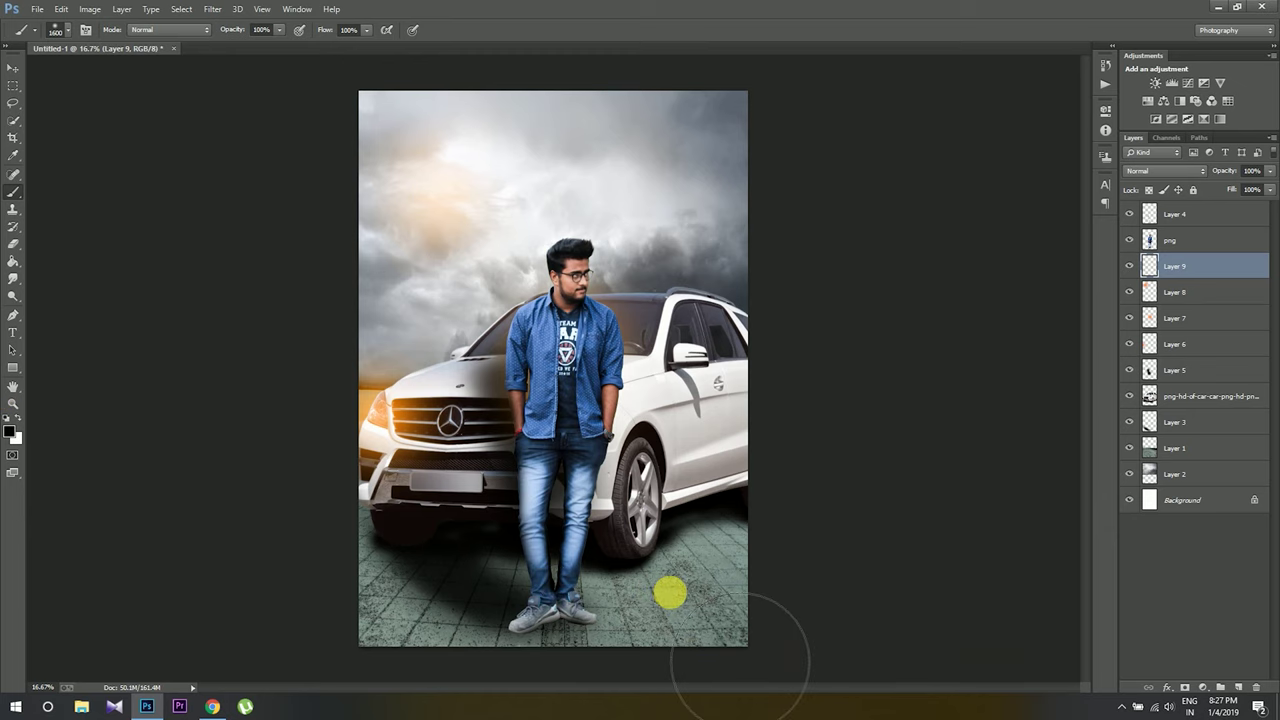
pyautogui.rightClick(670, 593)
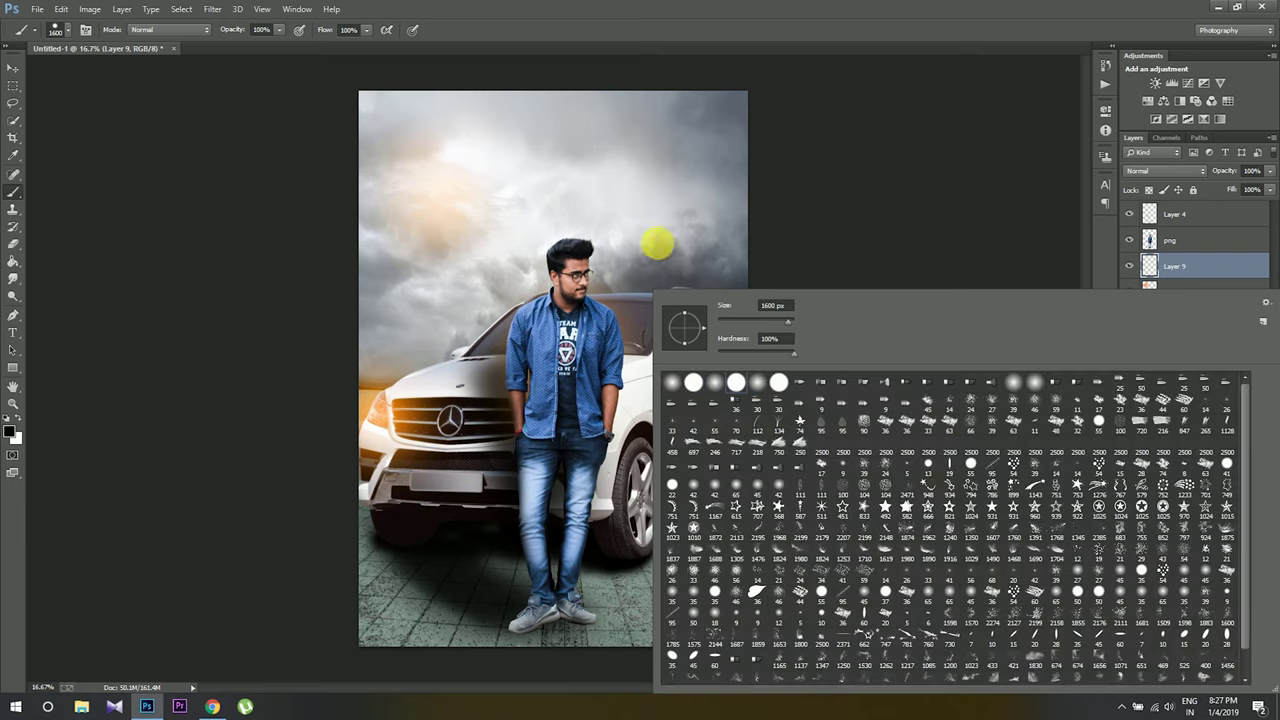
pyautogui.click(657, 243)
# Step: Move the circle down, flatten and rotate it with Free Transform under the sneakers
pyautogui.click(13, 67)
pyautogui.moveTo(610, 222)
pyautogui.mouseDown()
pyautogui.moveTo(638, 477)
pyautogui.moveTo(606, 535)
pyautogui.mouseUp()
pyautogui.hotkey('ctrl', 't')
pyautogui.hotkey('ctrl', '+')
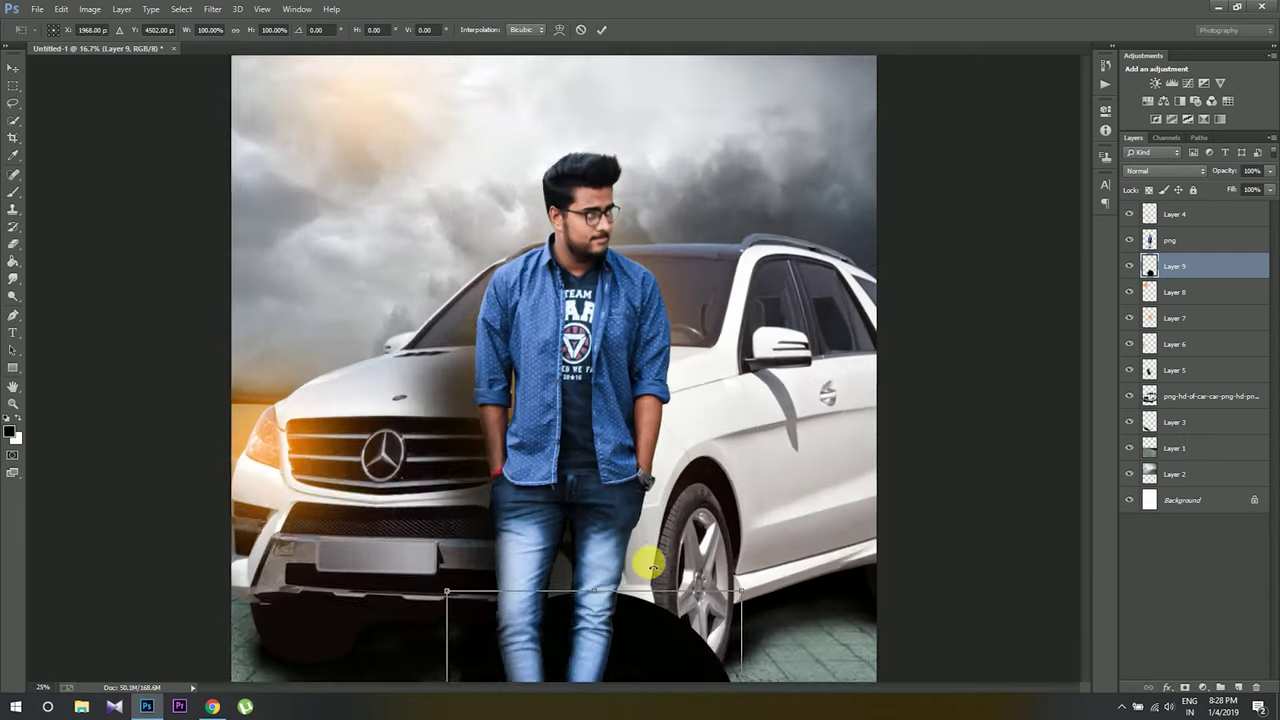
pyautogui.hotkey('ctrl', '+')
pyautogui.scroll(-1, 718, 327)
pyautogui.moveTo(773, 285)
pyautogui.mouseDown()
pyautogui.moveTo(686, 483)
pyautogui.moveTo(590, 585)
pyautogui.mouseUp()
pyautogui.moveTo(641, 515); pyautogui.dragTo(574, 534)
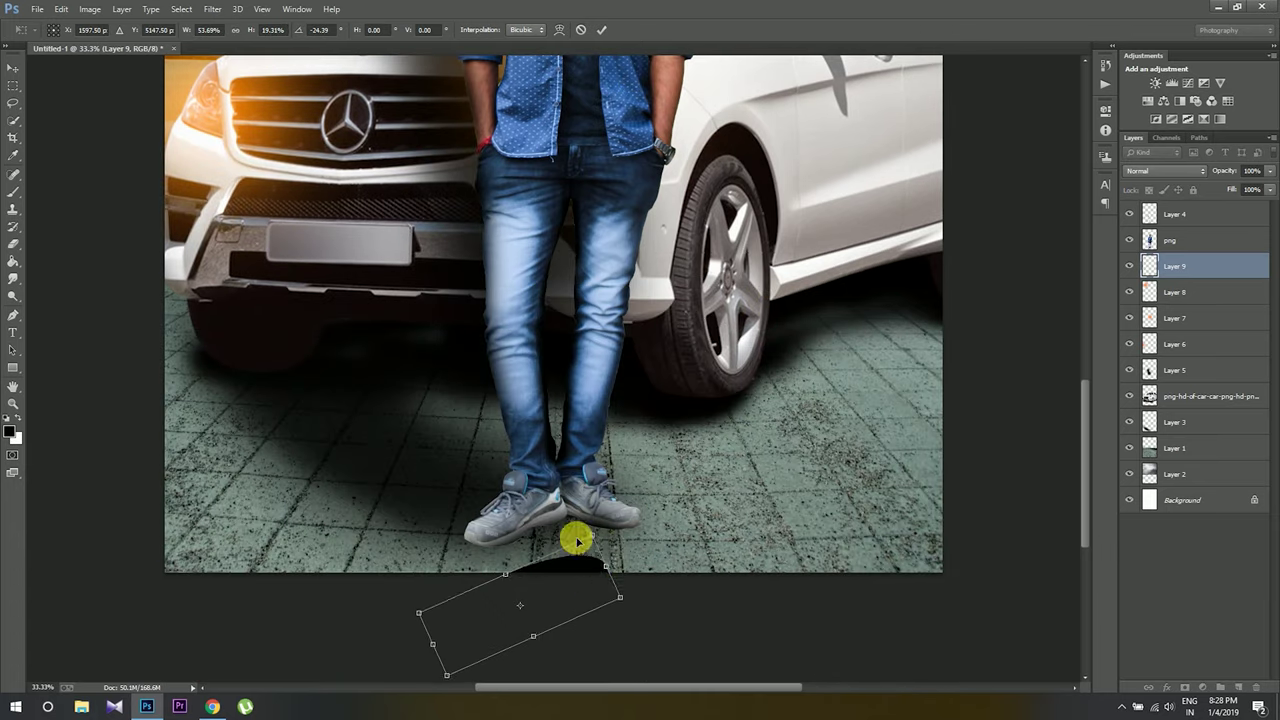
pyautogui.moveTo(553, 587); pyautogui.dragTo(596, 508)
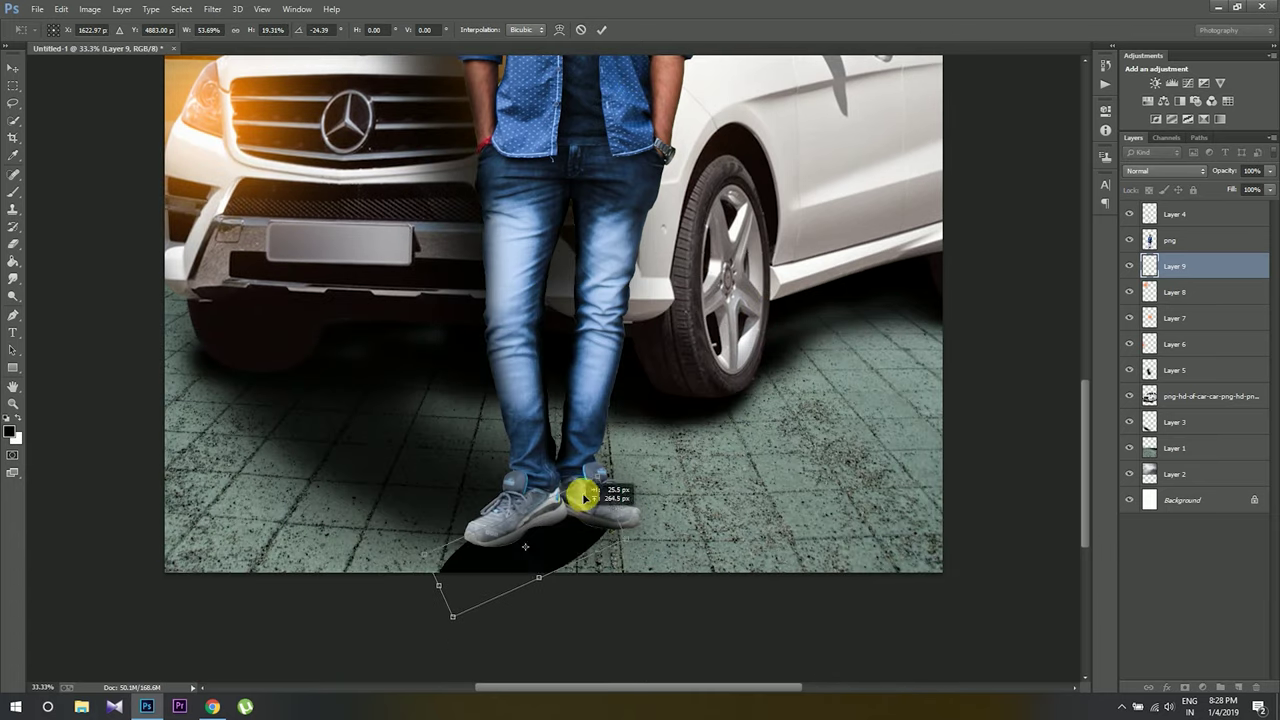
# Step: Warp the flattened shadow to curve it along the ground beneath the shoes
pyautogui.click(565, 28)
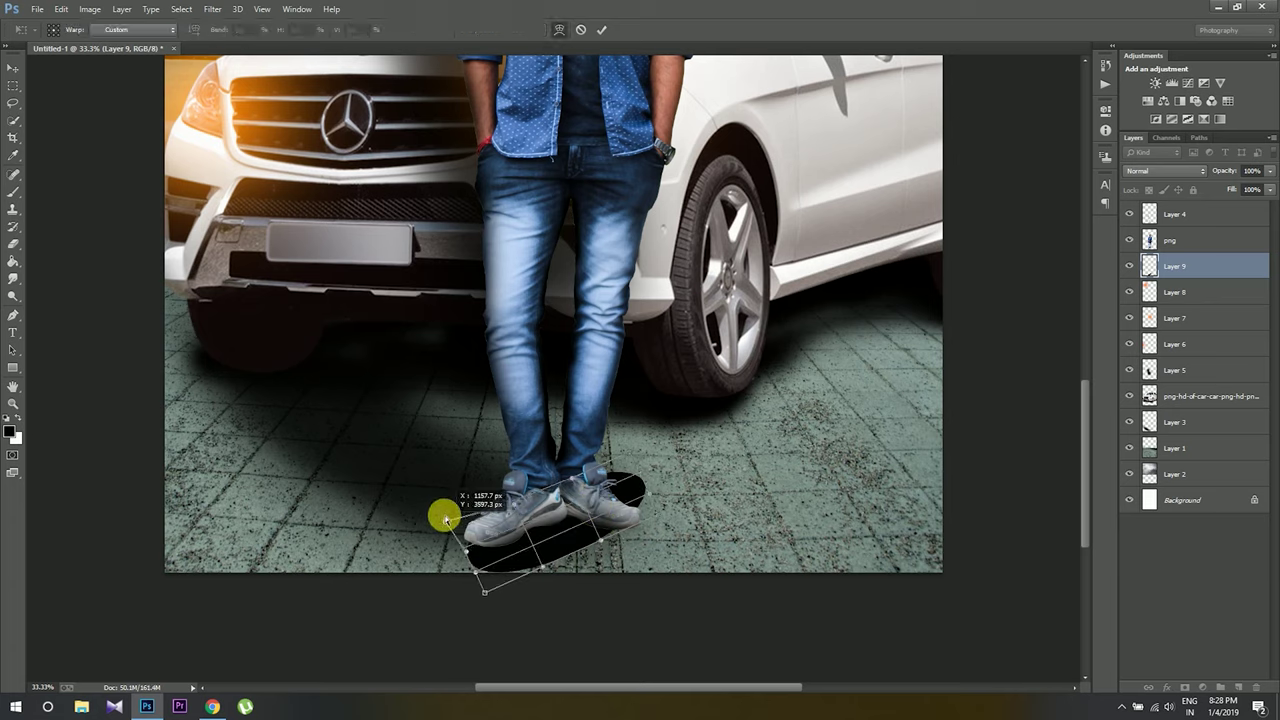
pyautogui.moveTo(457, 532)
pyautogui.mouseDown()
pyautogui.moveTo(400, 500)
pyautogui.moveTo(428, 517)
pyautogui.mouseUp()
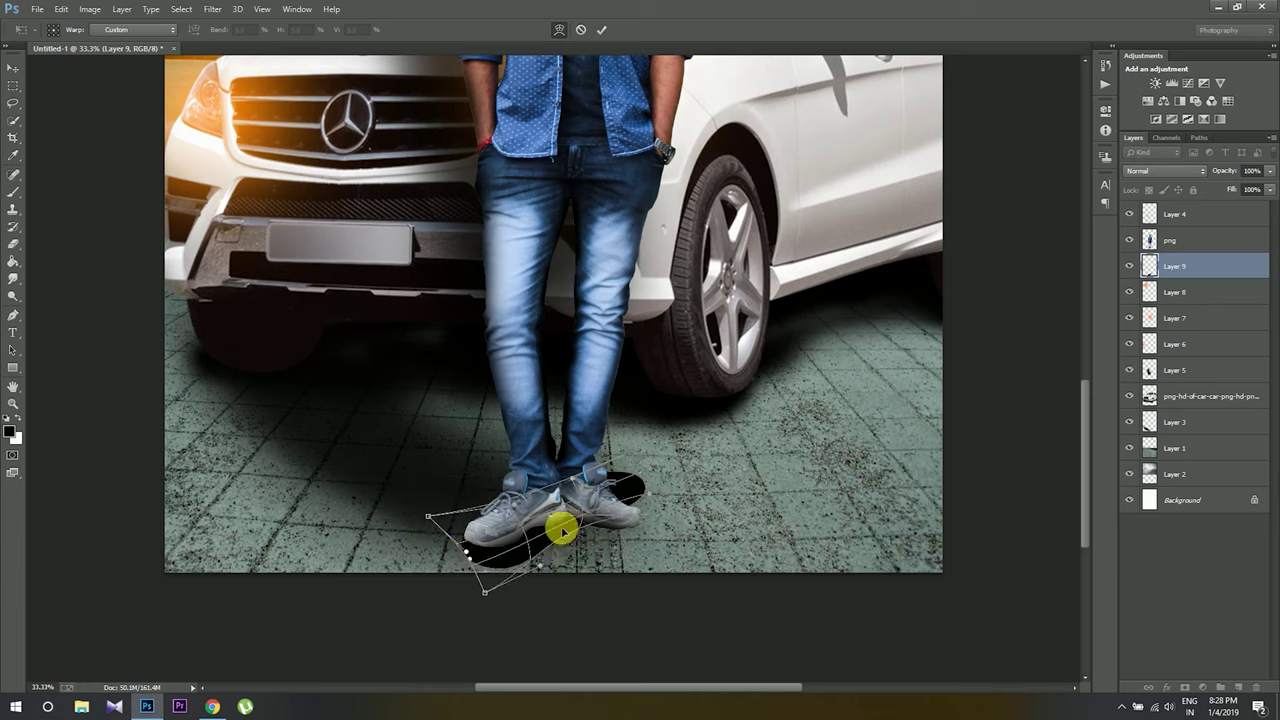
pyautogui.moveTo(583, 541); pyautogui.dragTo(517, 566)
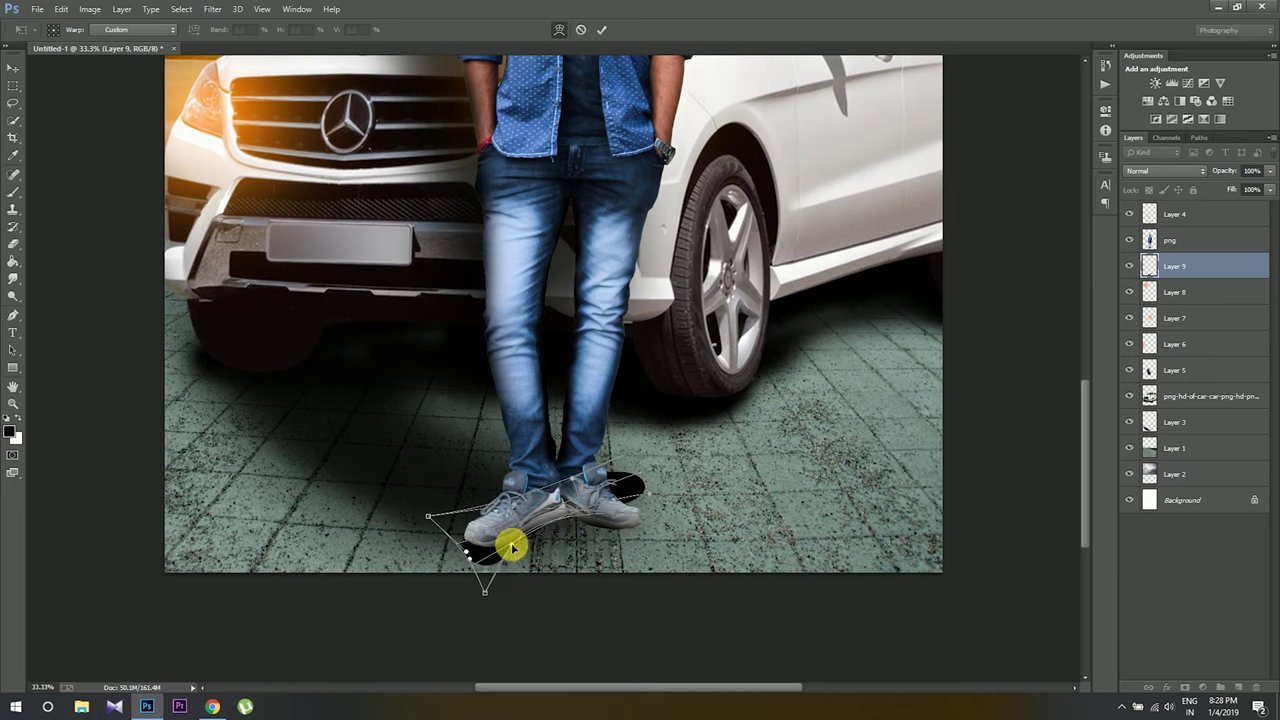
pyautogui.moveTo(480, 567); pyautogui.dragTo(472, 553)
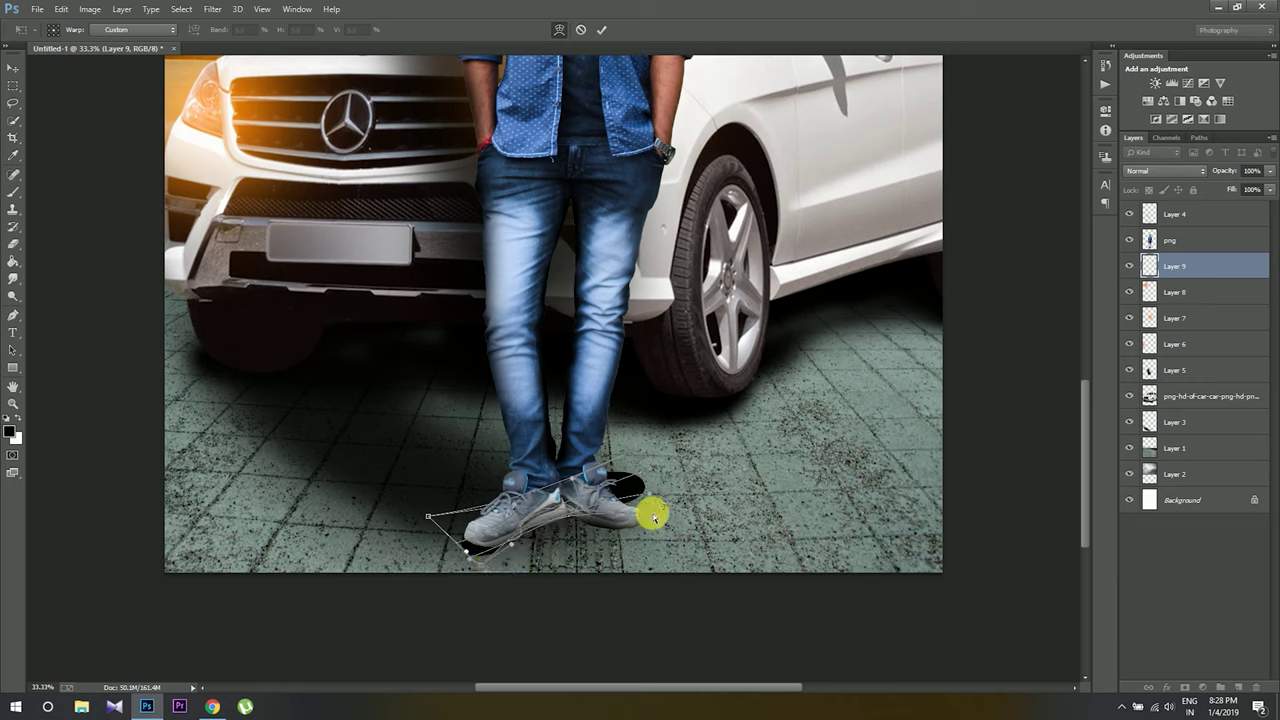
pyautogui.moveTo(652, 520); pyautogui.dragTo(691, 630)
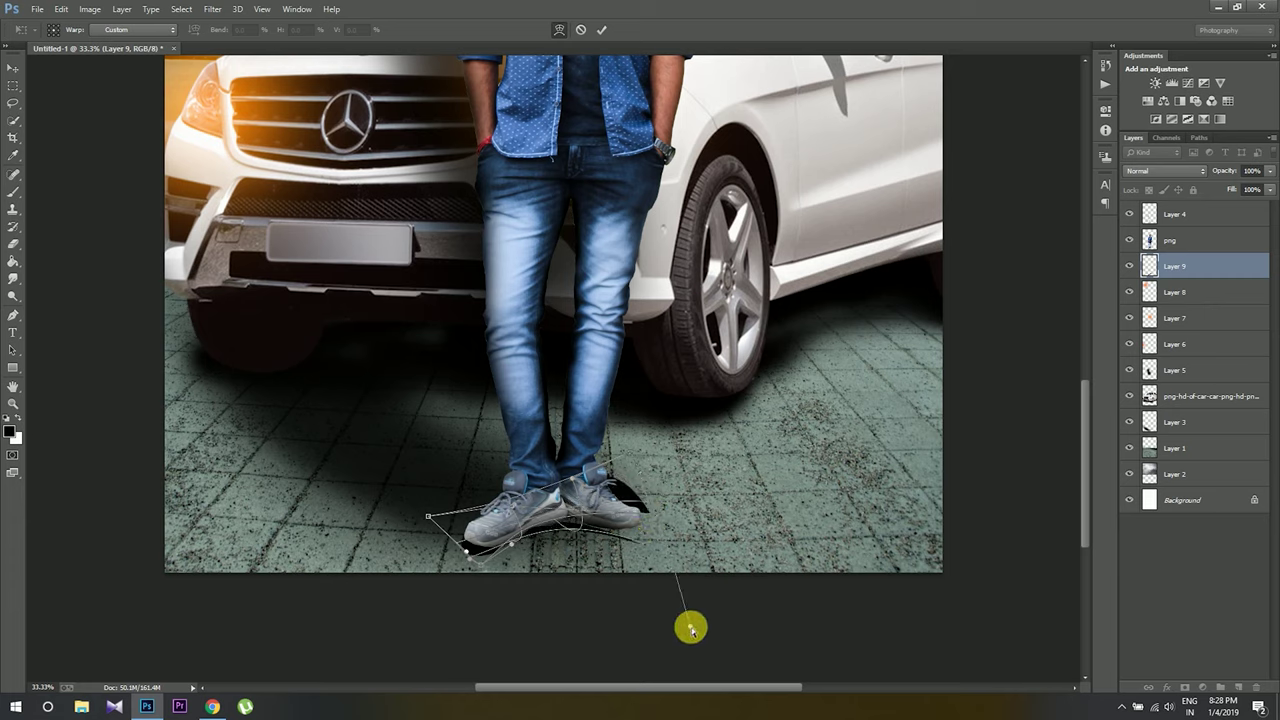
pyautogui.moveTo(628, 452); pyautogui.dragTo(646, 500)
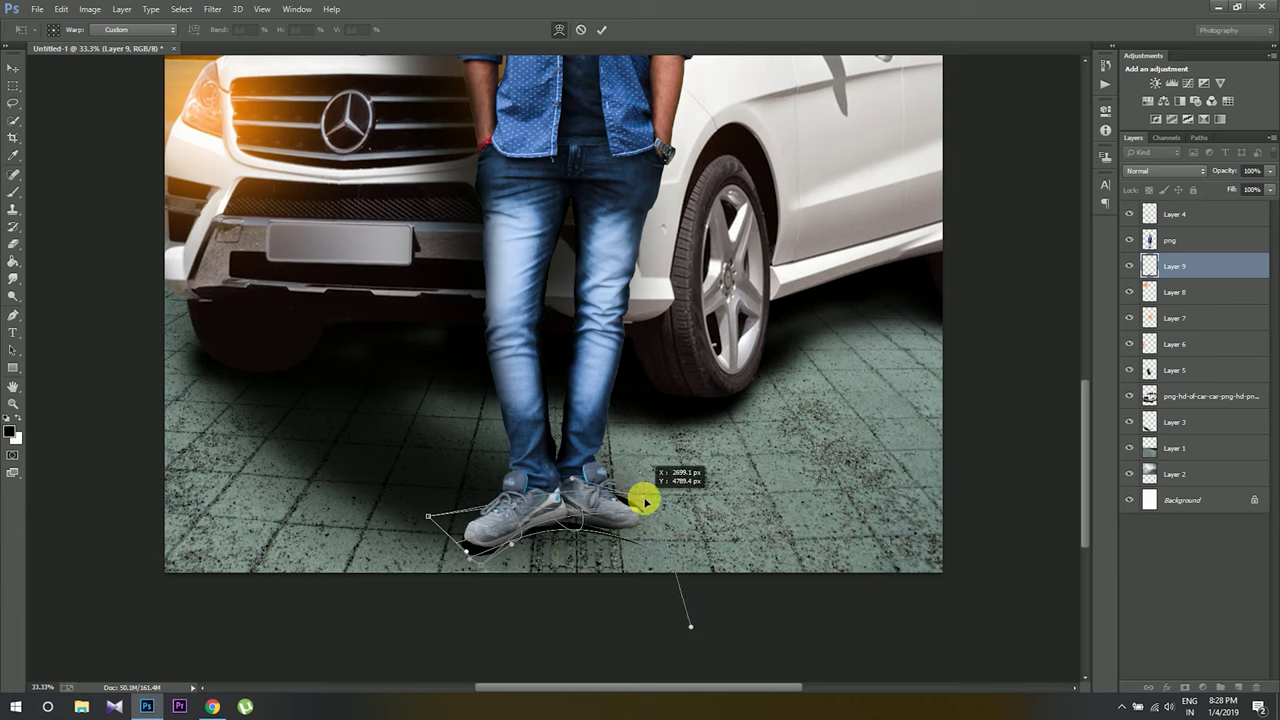
pyautogui.click(600, 30)
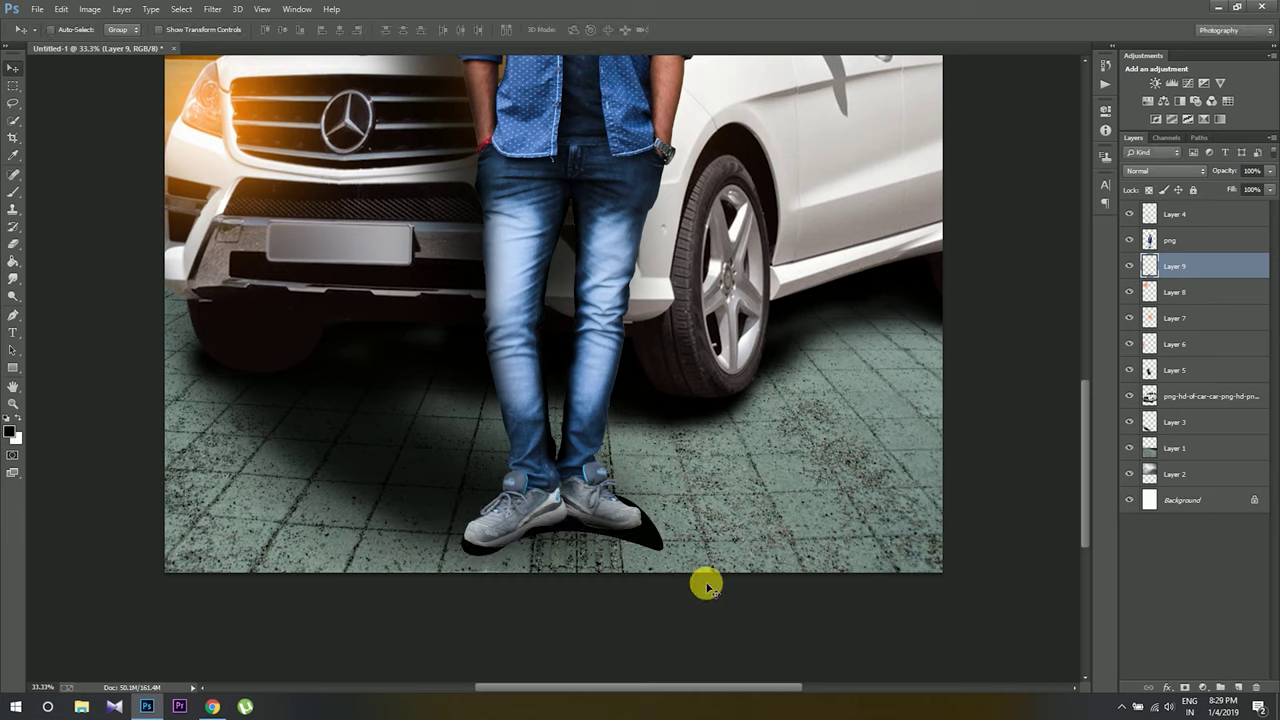
# Step: Erase the hard shadow under the shoes with a 150 px eraser at 92% opacity, then zoom out
pyautogui.click(14, 242)
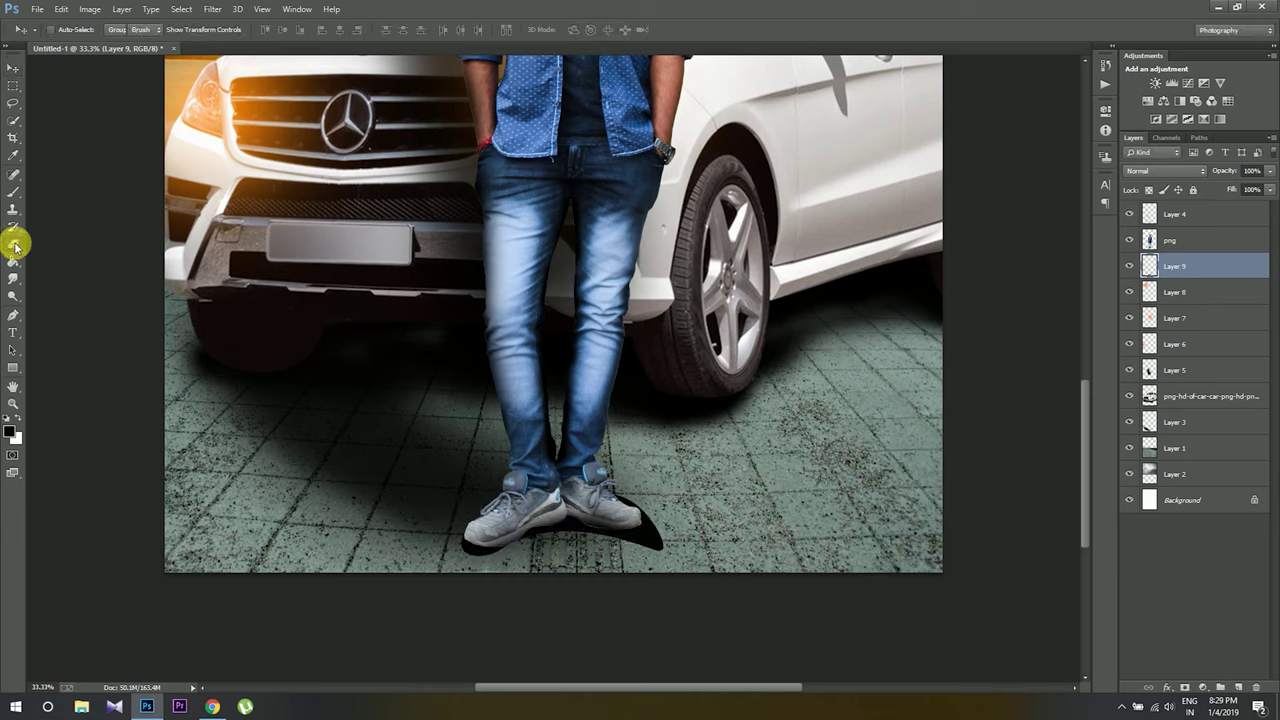
pyautogui.press('[')
pyautogui.press('[')
pyautogui.press('[')
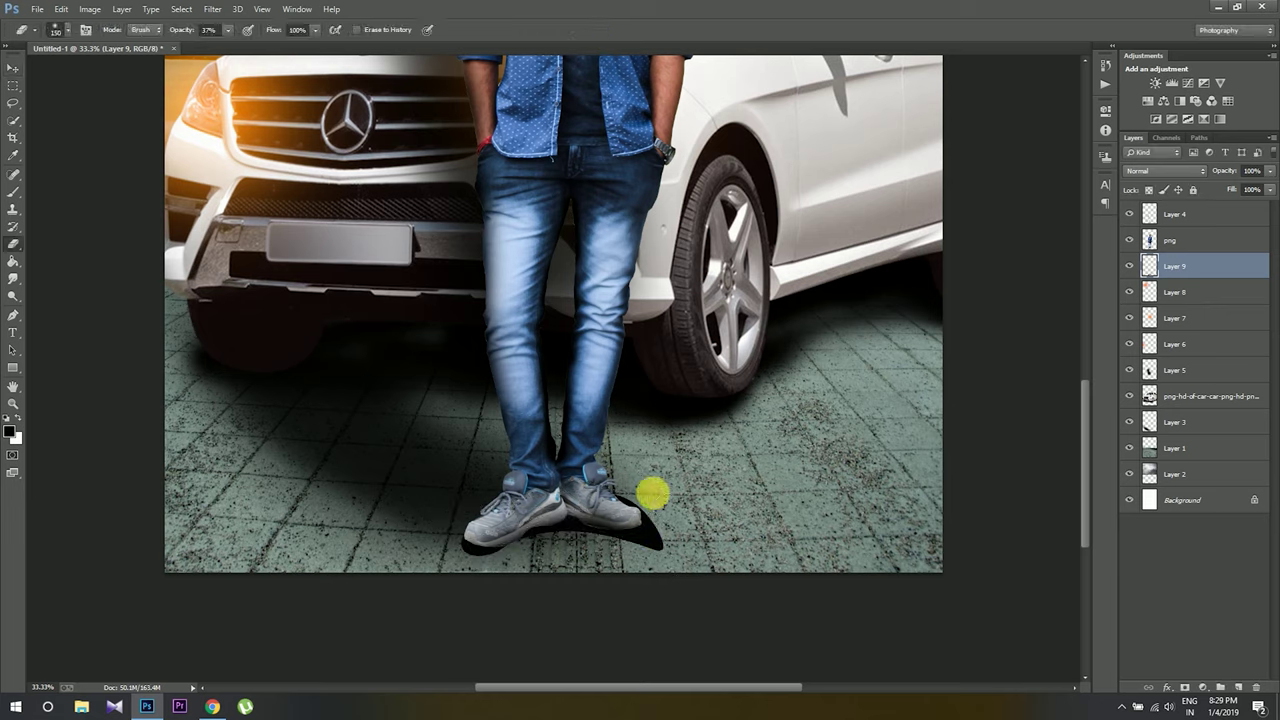
pyautogui.click(12, 68)
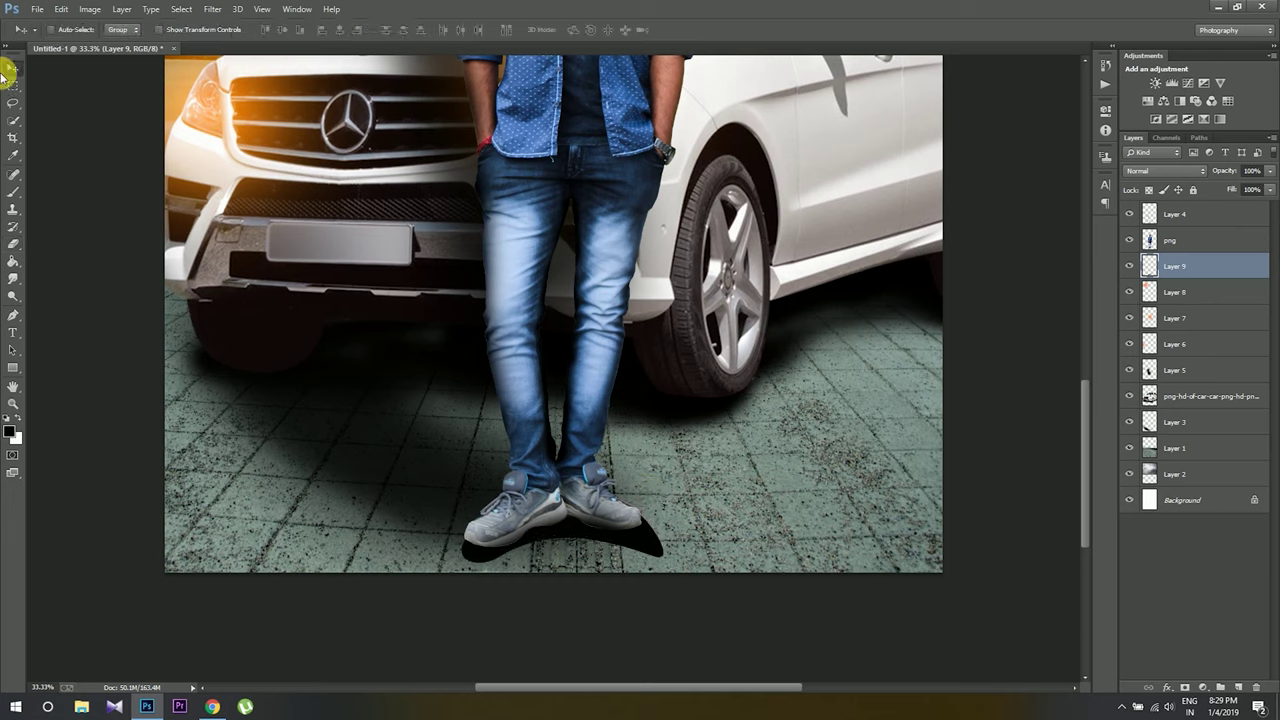
pyautogui.click(13, 243)
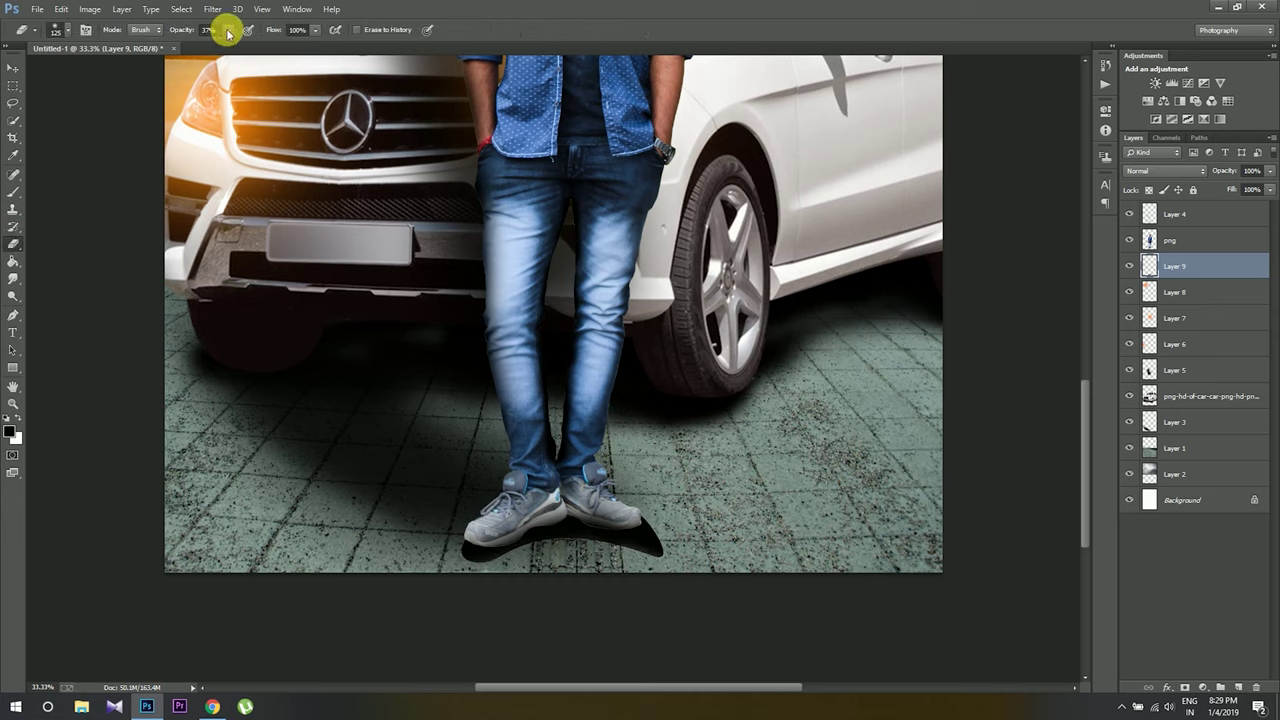
pyautogui.moveTo(228, 33); pyautogui.dragTo(251, 37)
pyautogui.moveTo(671, 563)
pyautogui.mouseDown()
pyautogui.moveTo(537, 543)
pyautogui.moveTo(514, 569)
pyautogui.moveTo(469, 571)
pyautogui.moveTo(451, 542)
pyautogui.moveTo(466, 569)
pyautogui.moveTo(494, 576)
pyautogui.moveTo(623, 563)
pyautogui.moveTo(657, 511)
pyautogui.moveTo(640, 480)
pyautogui.mouseUp()
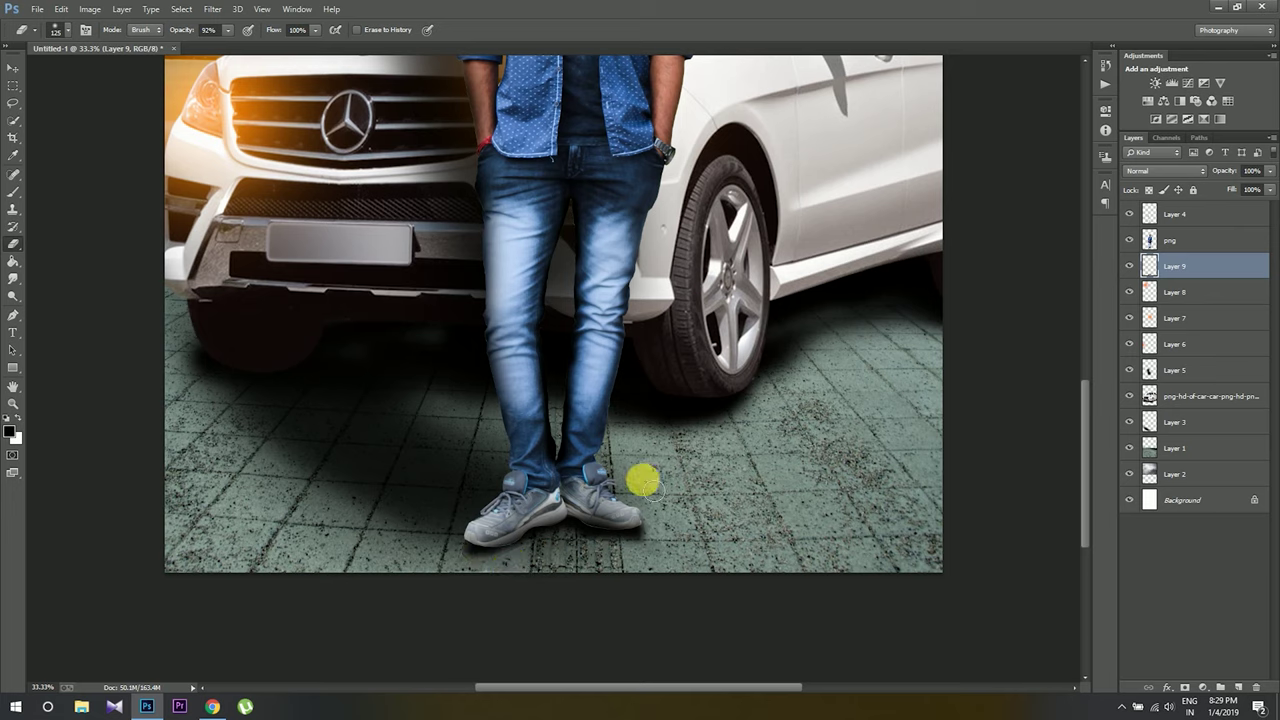
pyautogui.click(12, 68)
pyautogui.hotkey('ctrl', '-')
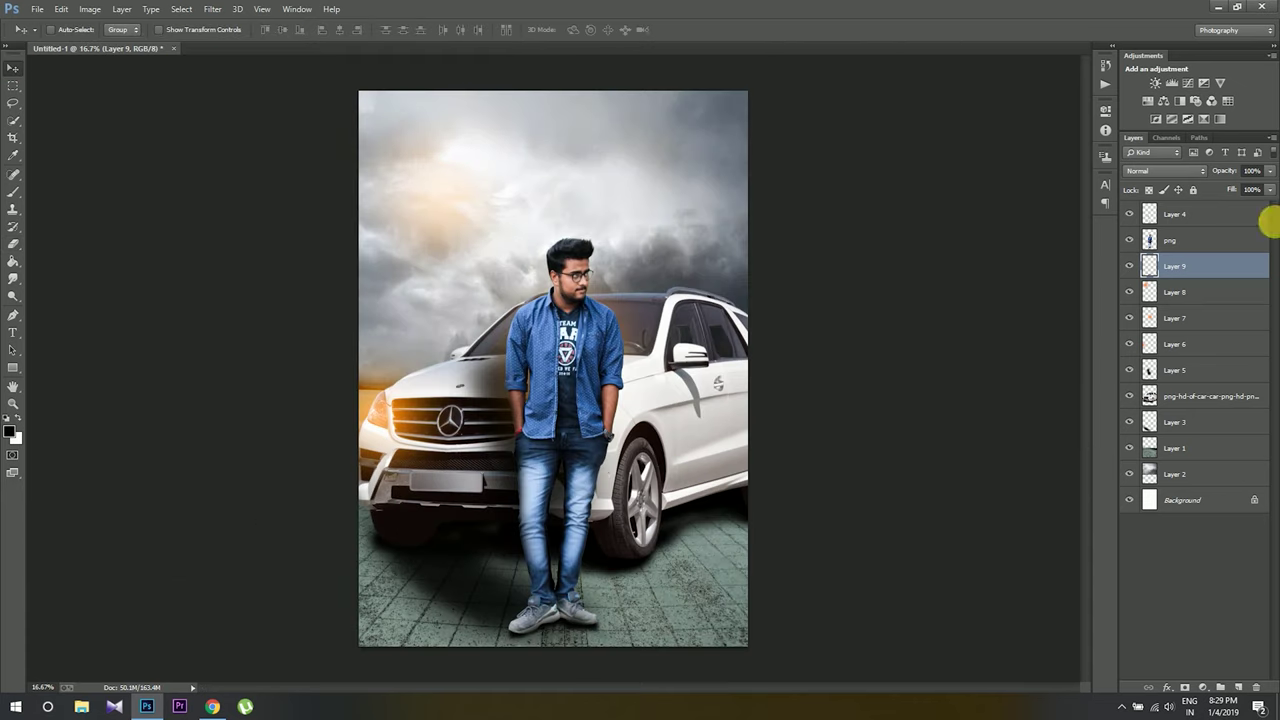
# Step: Open the natural smoke texture image and marquee its lower smoky region
pyautogui.click(38, 10)
pyautogui.click(55, 41)
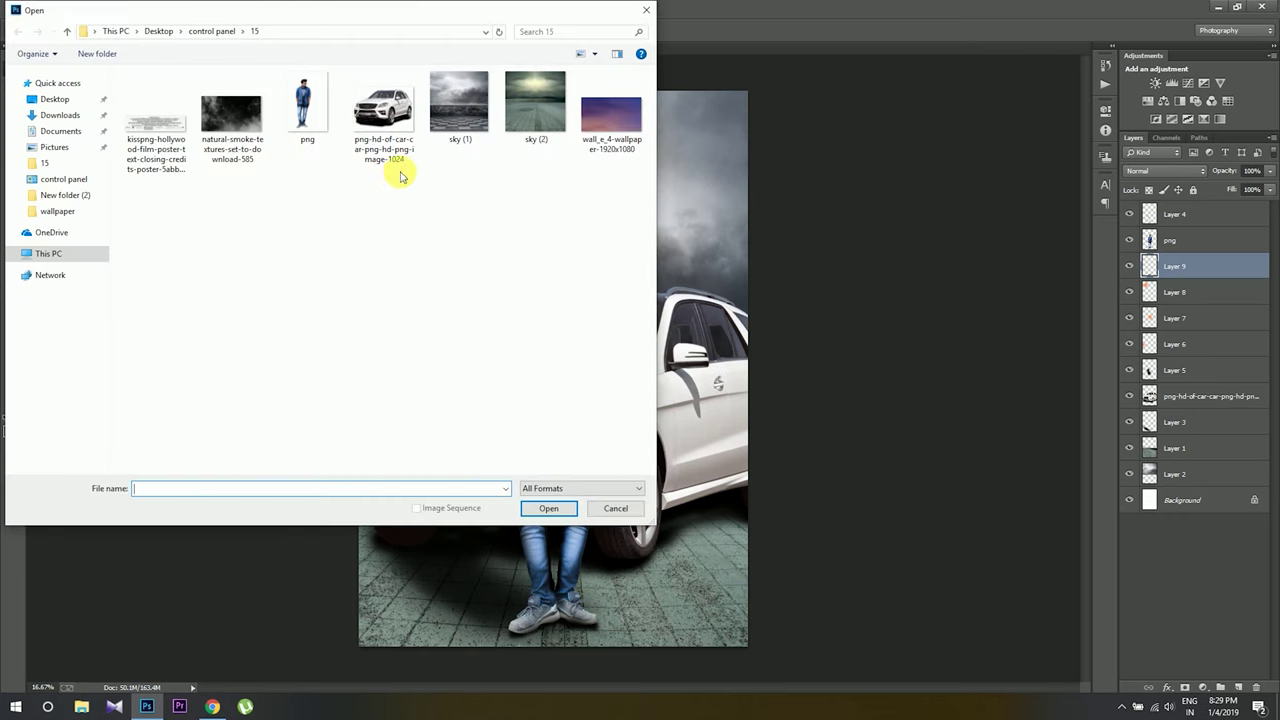
pyautogui.click(215, 128)
pyautogui.click(565, 508)
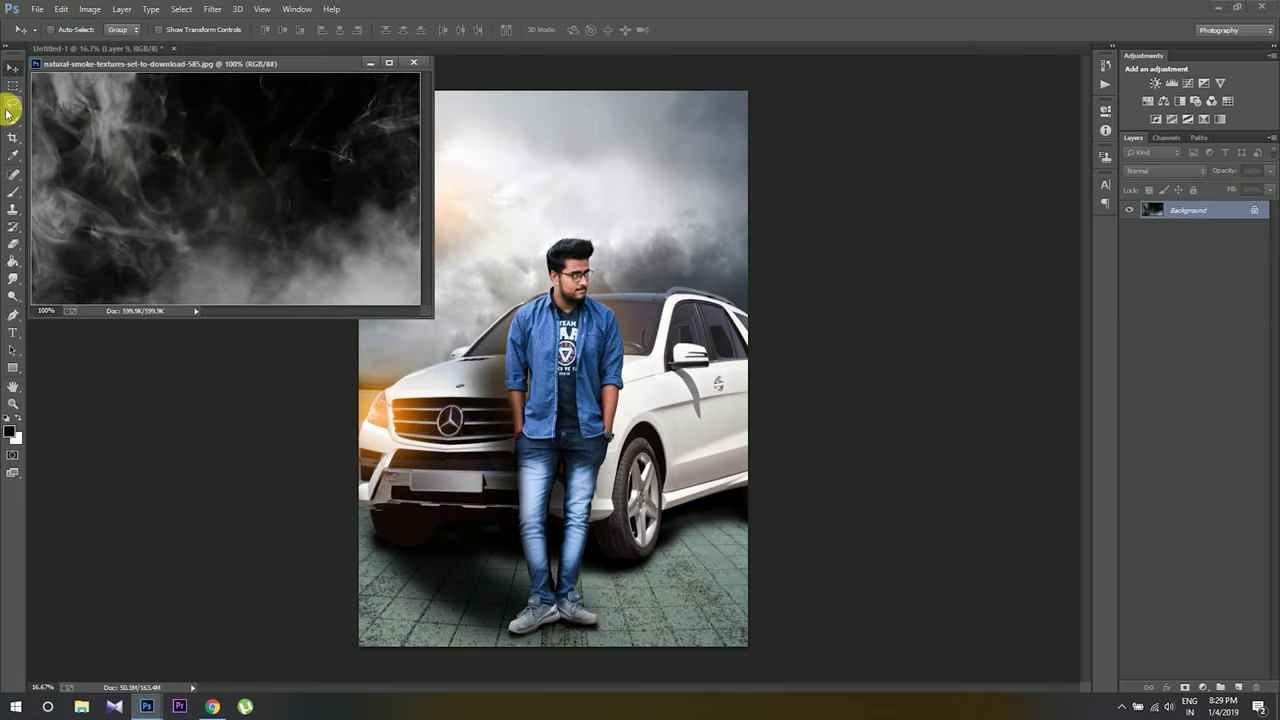
pyautogui.moveTo(177, 186); pyautogui.dragTo(423, 331)
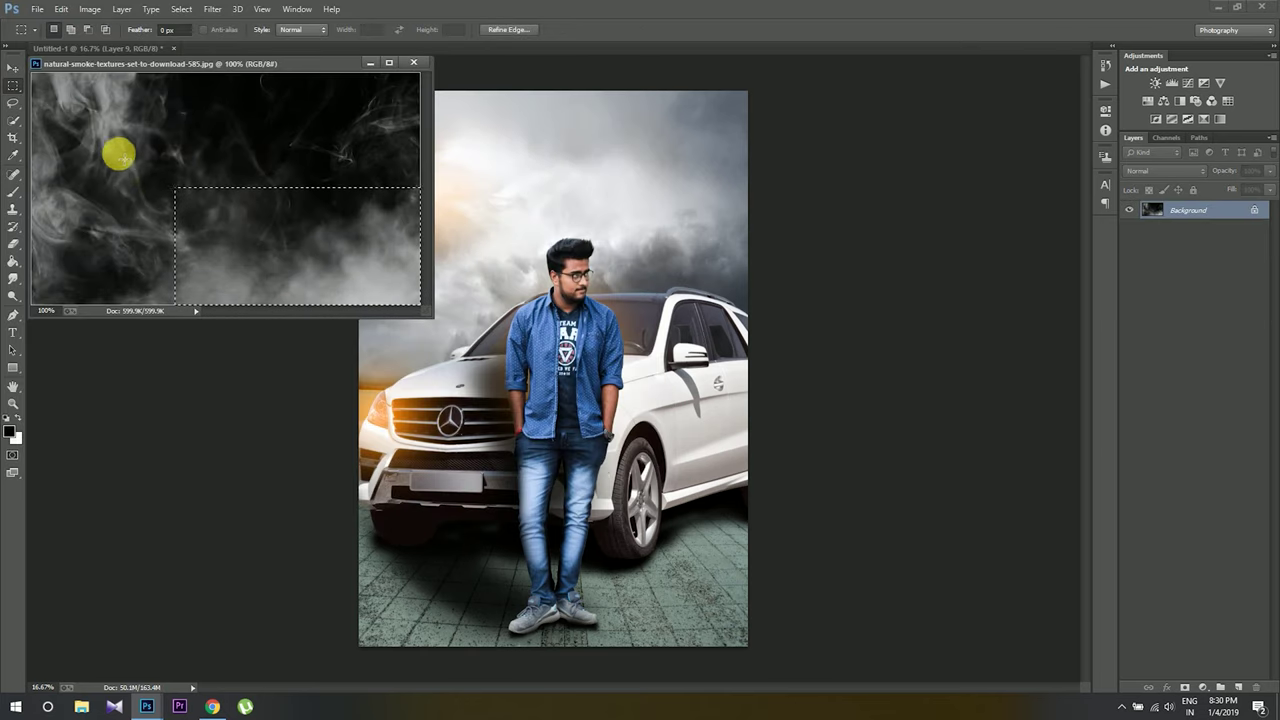
pyautogui.moveTo(120, 155); pyautogui.dragTo(450, 376)
# Step: Drag the smoke into the poster and scale it into the lower right area
pyautogui.click(13, 67)
pyautogui.moveTo(300, 240)
pyautogui.mouseDown()
pyautogui.moveTo(582, 525)
pyautogui.moveTo(690, 575)
pyautogui.mouseUp()
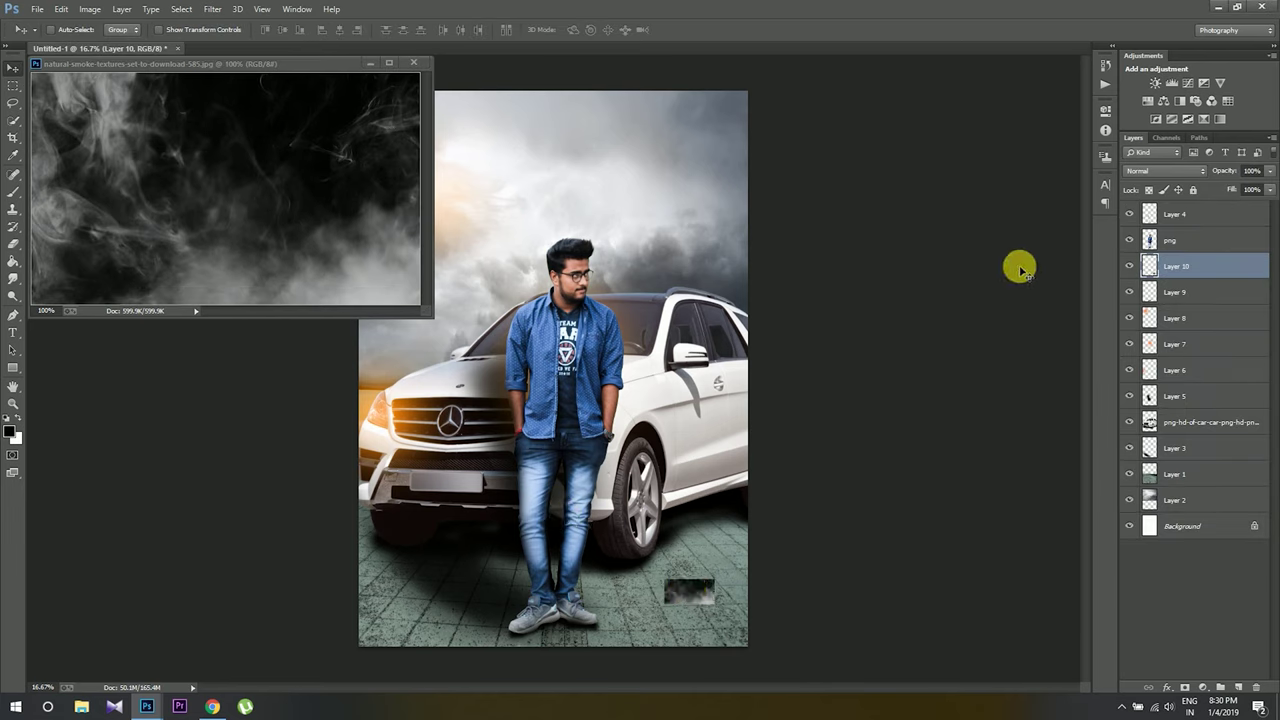
pyautogui.moveTo(1170, 240)
pyautogui.mouseDown()
pyautogui.moveTo(1198, 230)
pyautogui.moveTo(1190, 212)
pyautogui.mouseUp()
pyautogui.hotkey('ctrl', 't')
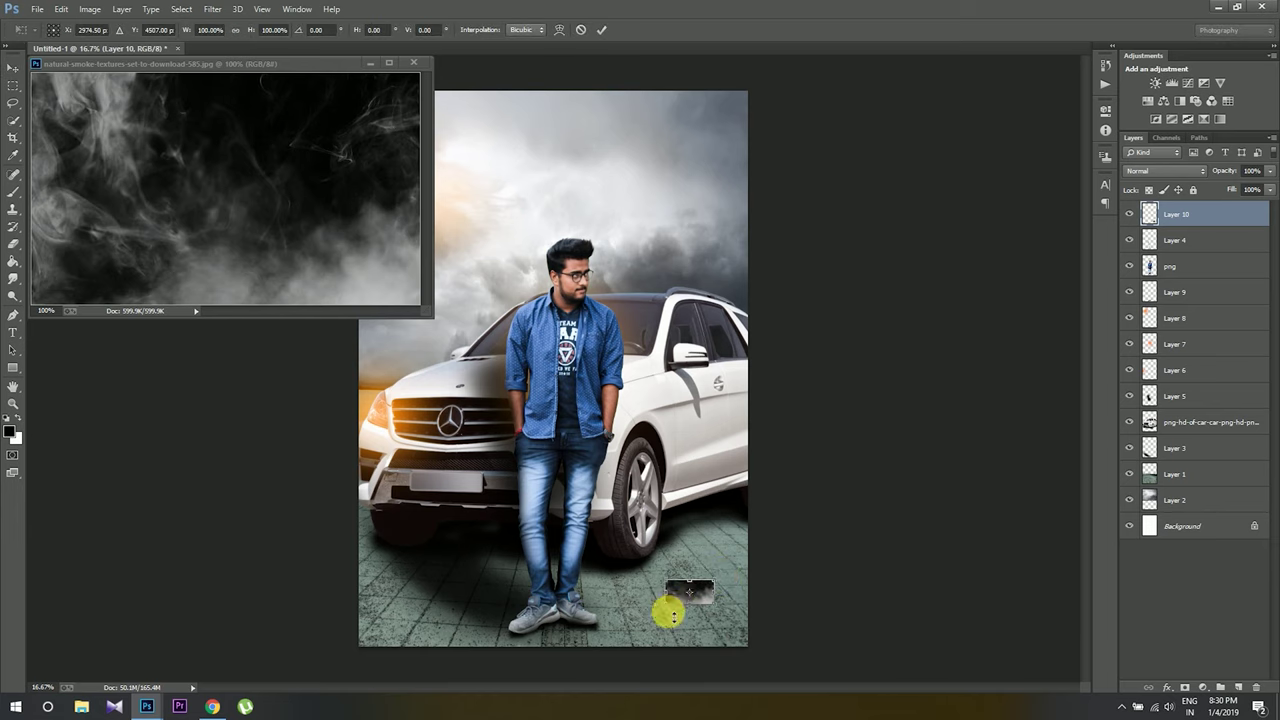
pyautogui.moveTo(668, 580); pyautogui.dragTo(405, 393)
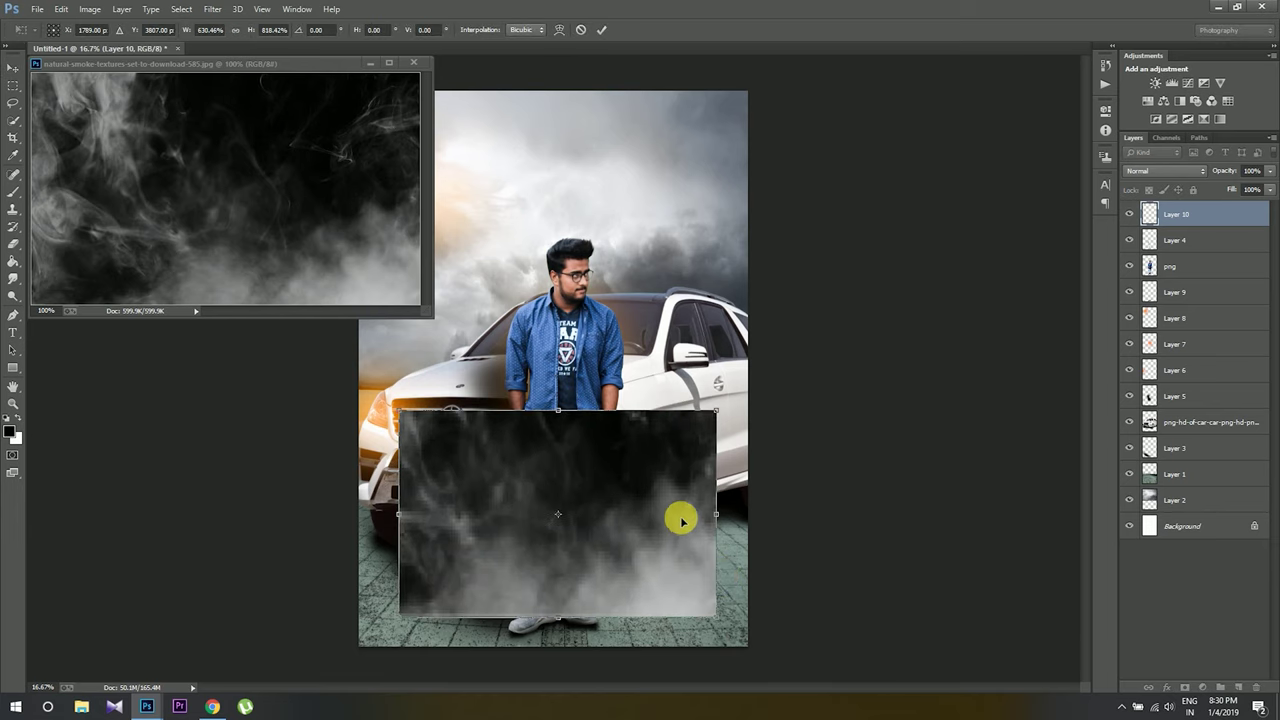
pyautogui.moveTo(680, 514); pyautogui.dragTo(712, 550)
pyautogui.moveTo(755, 438); pyautogui.dragTo(748, 474)
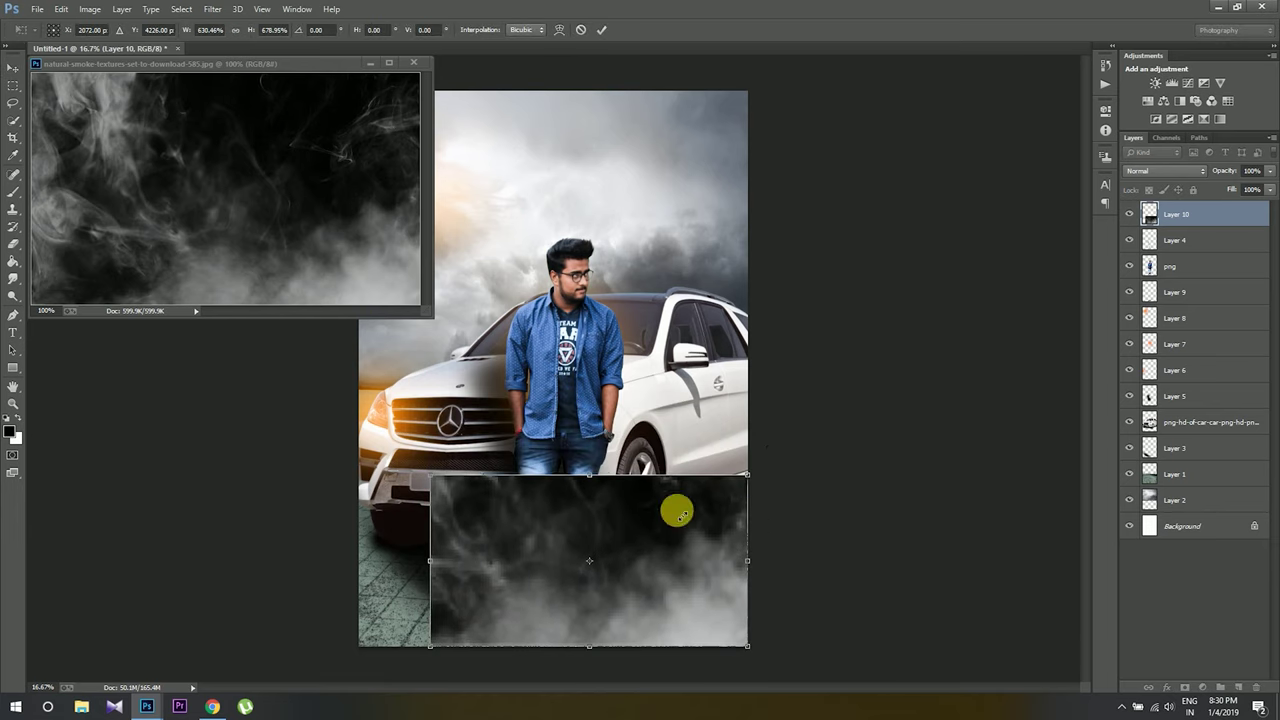
pyautogui.moveTo(431, 475); pyautogui.dragTo(495, 495)
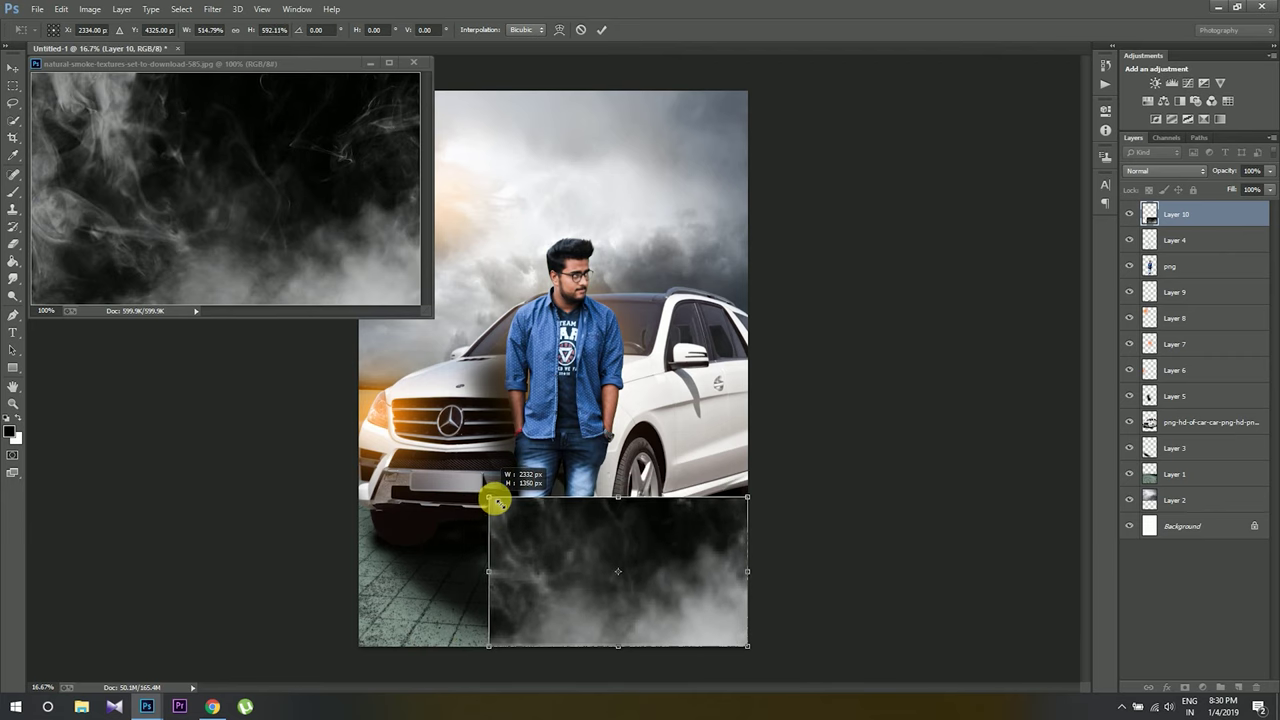
pyautogui.click(601, 29)
# Step: Blend the smoke layer as Screen and erase it off the man's legs and right wheel
pyautogui.click(1165, 171)
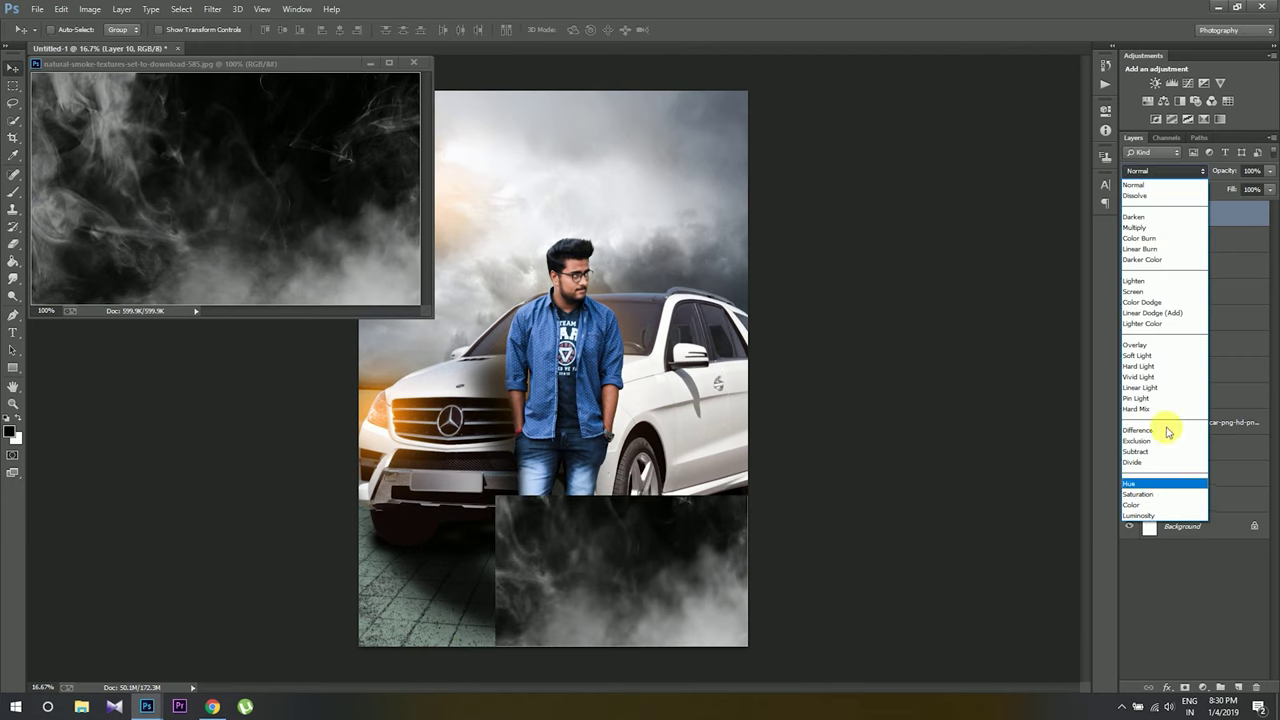
pyautogui.click(1157, 291)
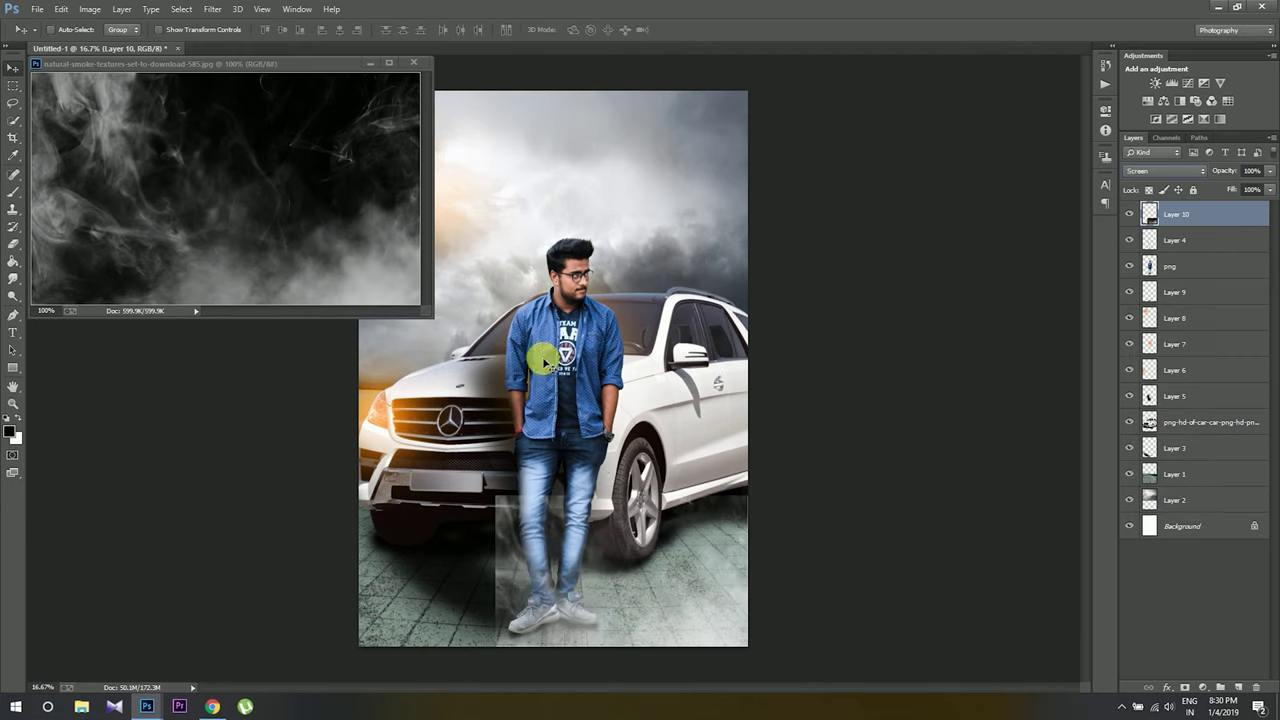
pyautogui.click(13, 243)
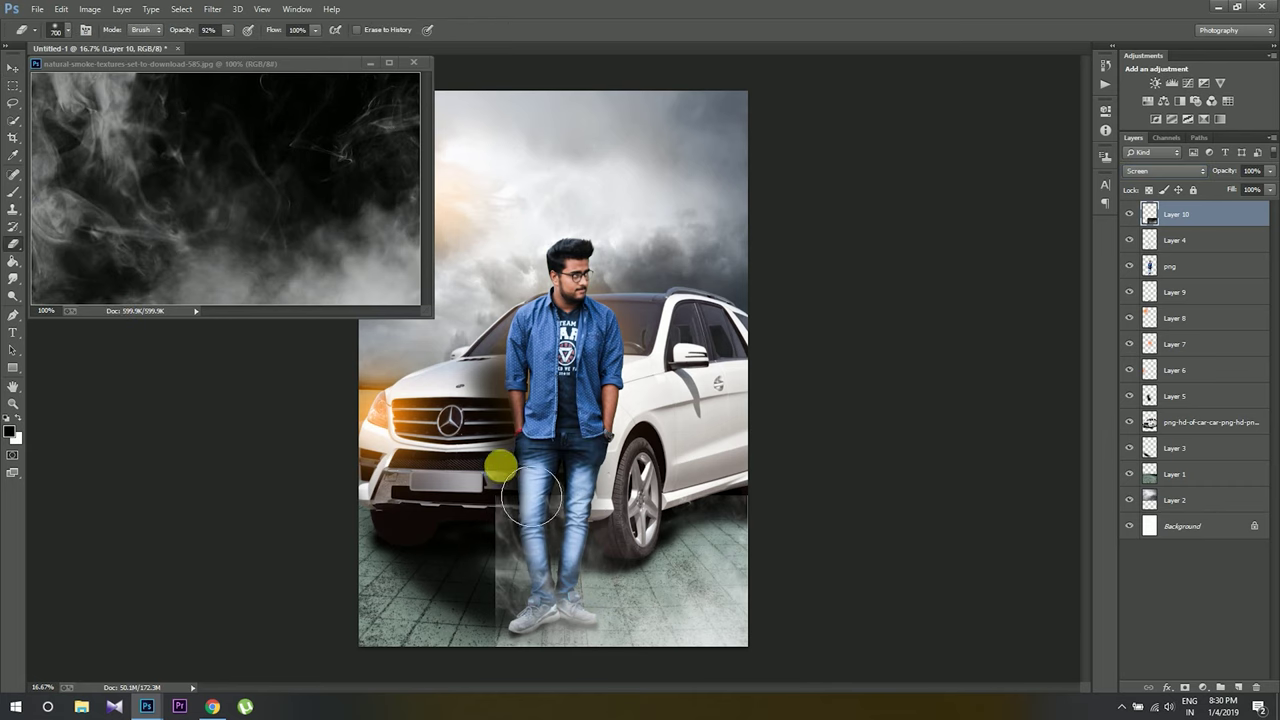
pyautogui.moveTo(579, 462); pyautogui.dragTo(466, 514)
pyautogui.press(']')
pyautogui.moveTo(705, 506)
pyautogui.mouseDown()
pyautogui.moveTo(520, 562)
pyautogui.moveTo(497, 669)
pyautogui.mouseUp()
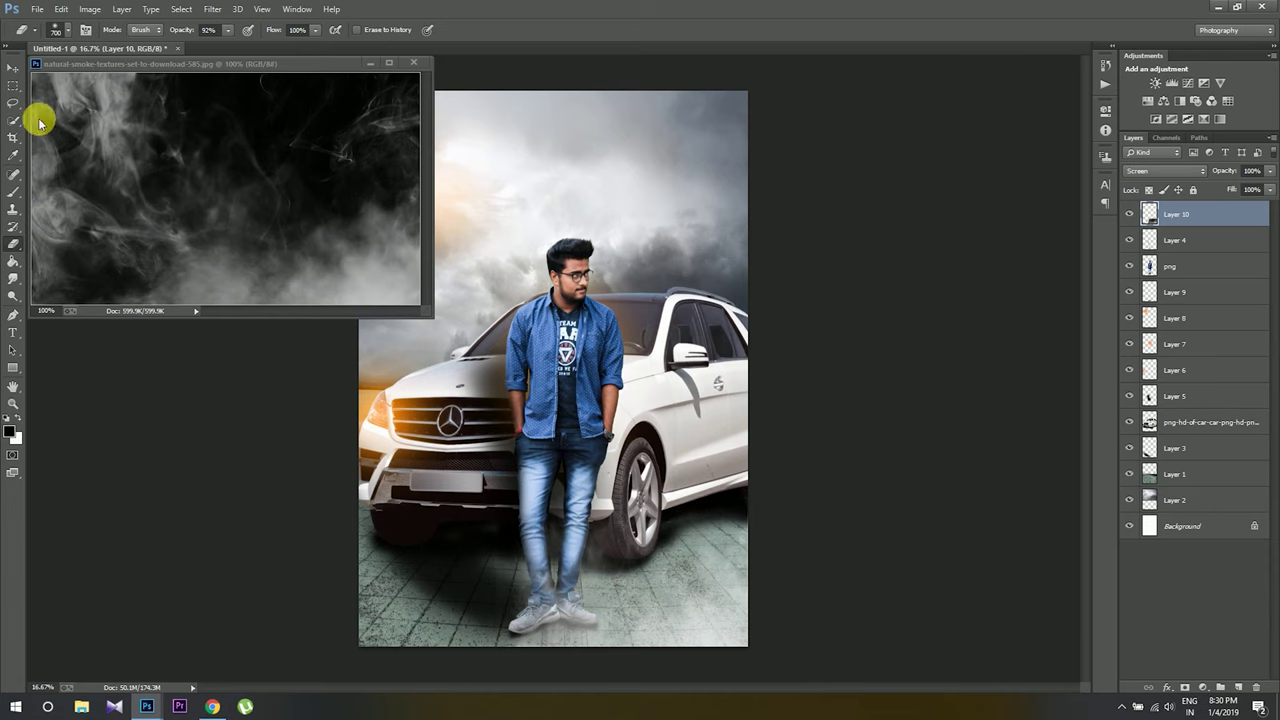
# Step: Close the smoke texture, then duplicate the smoke, flip it horizontally and place it lower left
pyautogui.click(14, 68)
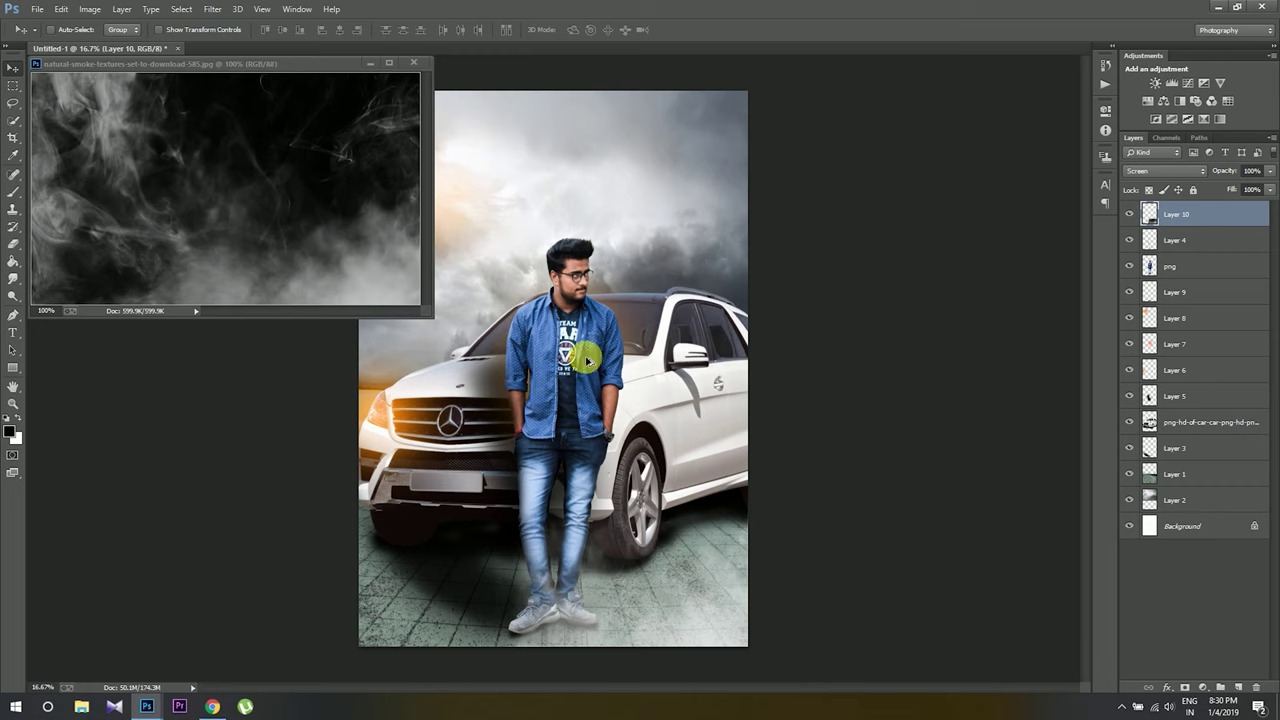
pyautogui.click(413, 62)
pyautogui.moveTo(640, 612); pyautogui.dragTo(535, 503)
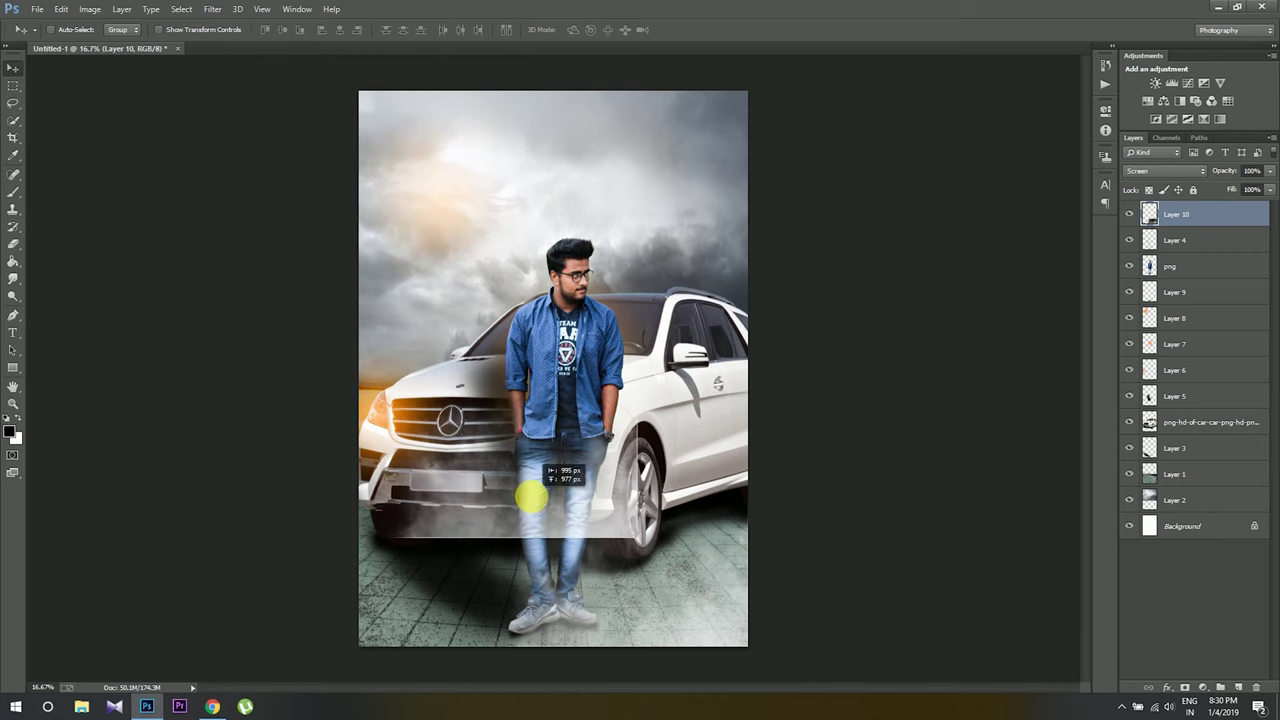
pyautogui.hotkey('ctrl', 't')
pyautogui.rightClick(540, 500)
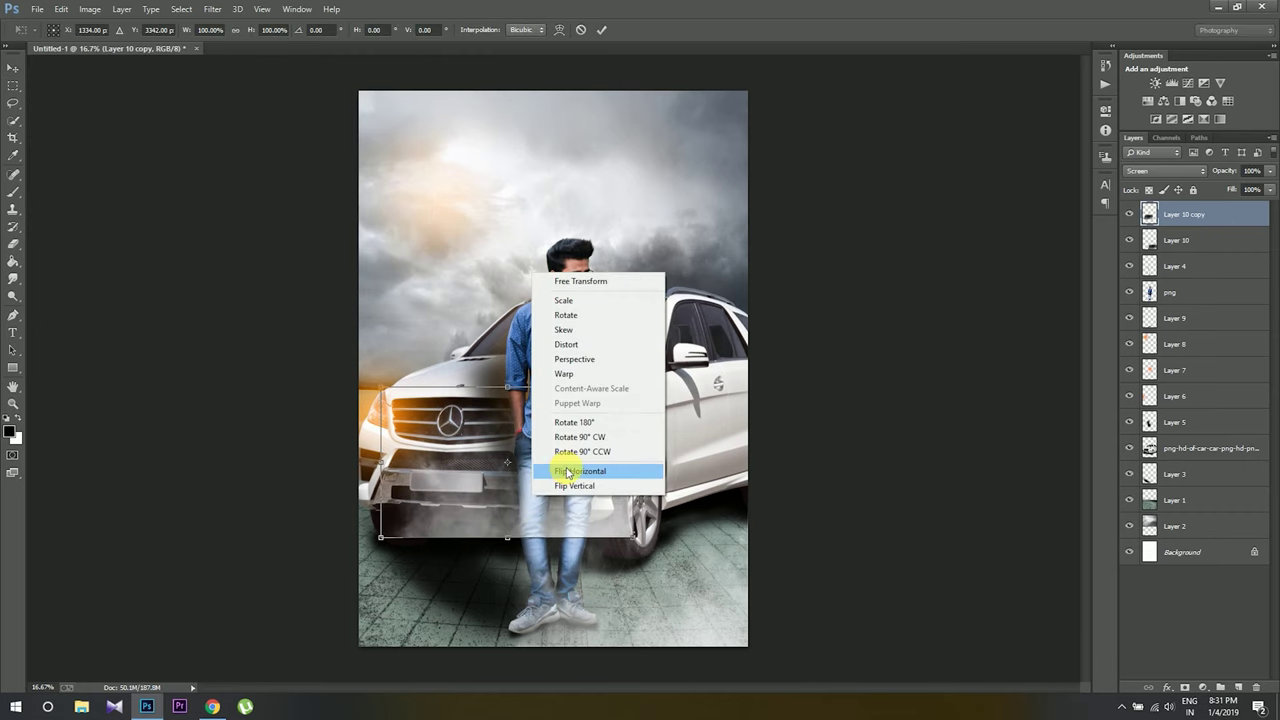
pyautogui.click(600, 474)
pyautogui.moveTo(564, 512)
pyautogui.mouseDown()
pyautogui.moveTo(567, 562)
pyautogui.moveTo(545, 596)
pyautogui.mouseUp()
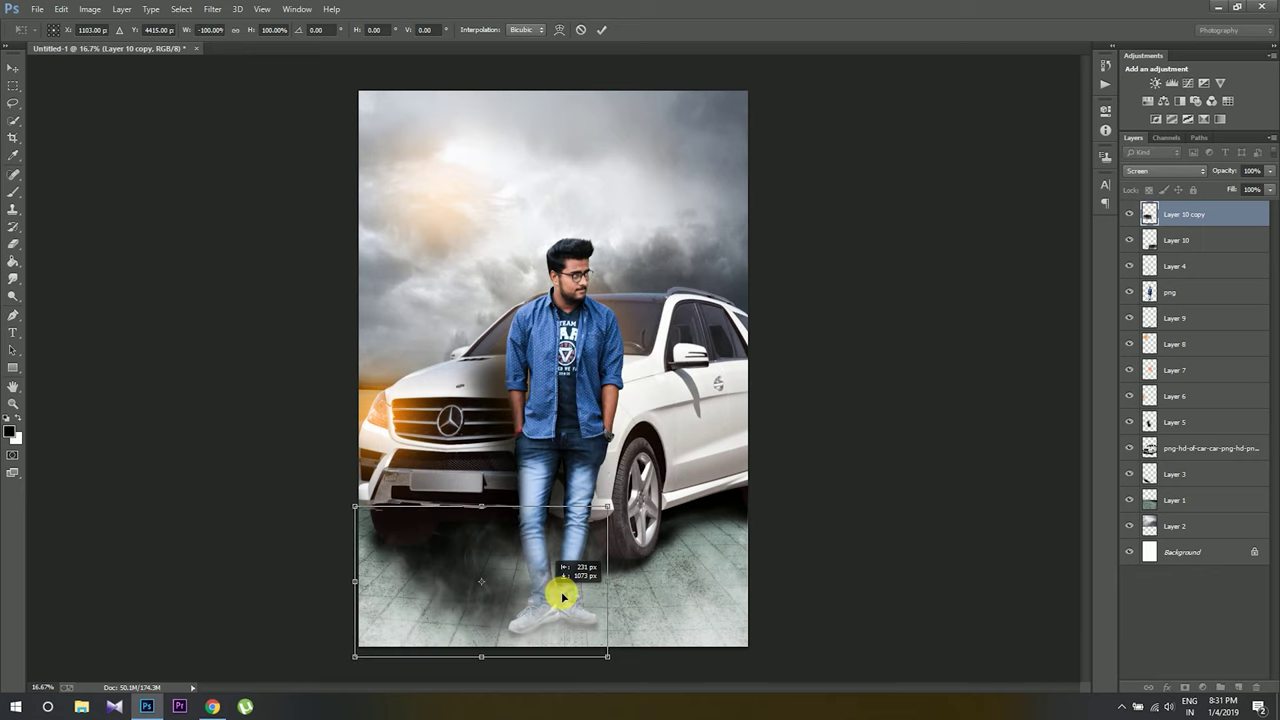
pyautogui.click(601, 29)
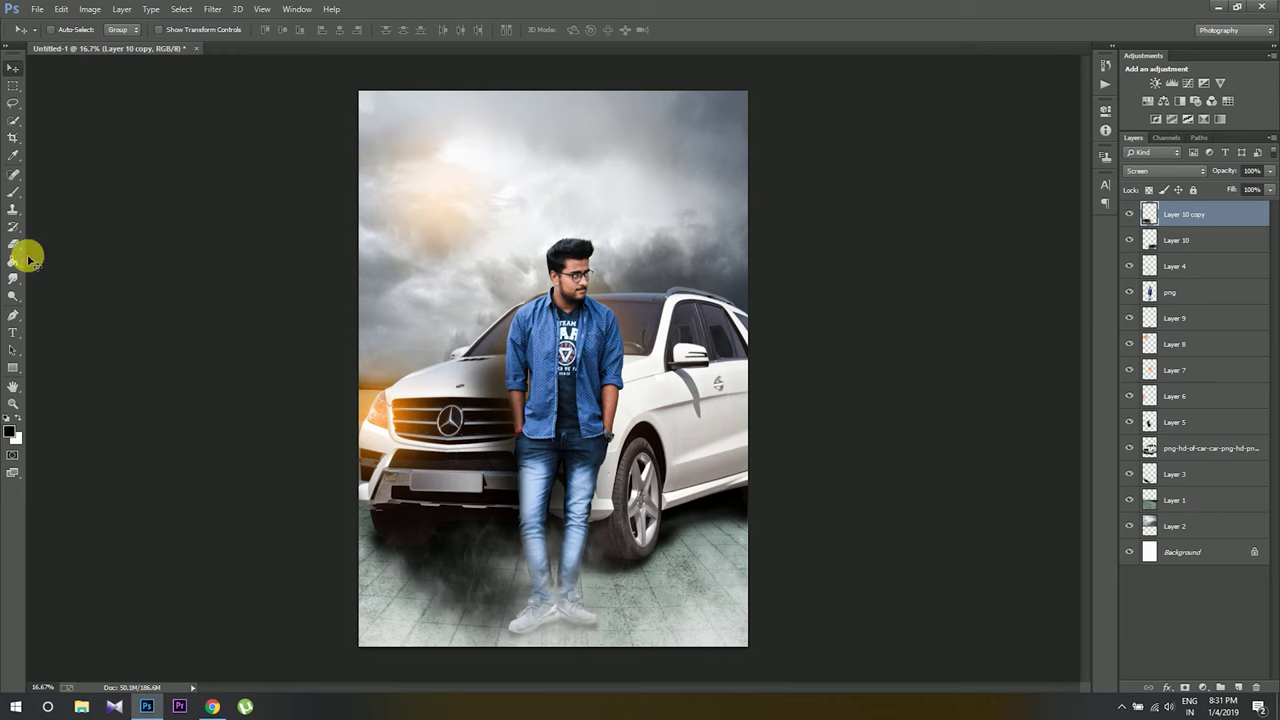
# Step: Start a Bahnschrift text line near the top of the poster
pyautogui.click(13, 332)
pyautogui.click(144, 30)
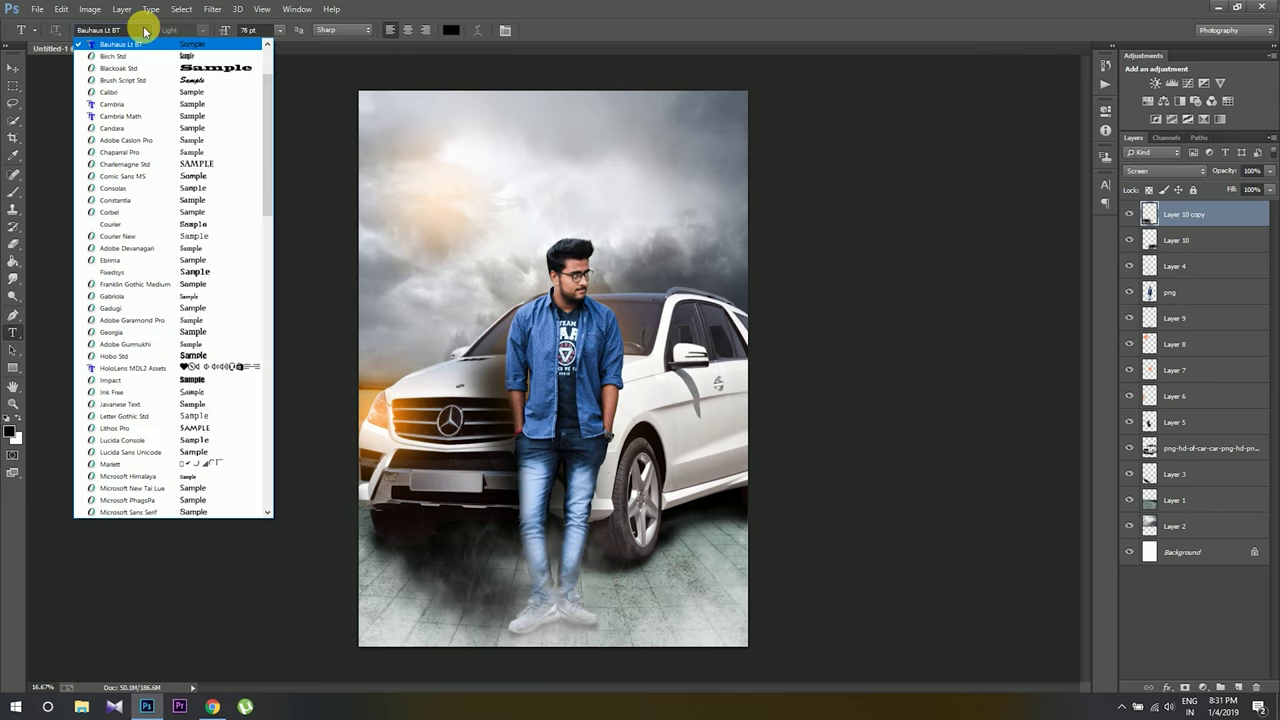
pyautogui.scroll(1, 170, 79)
pyautogui.click(166, 68)
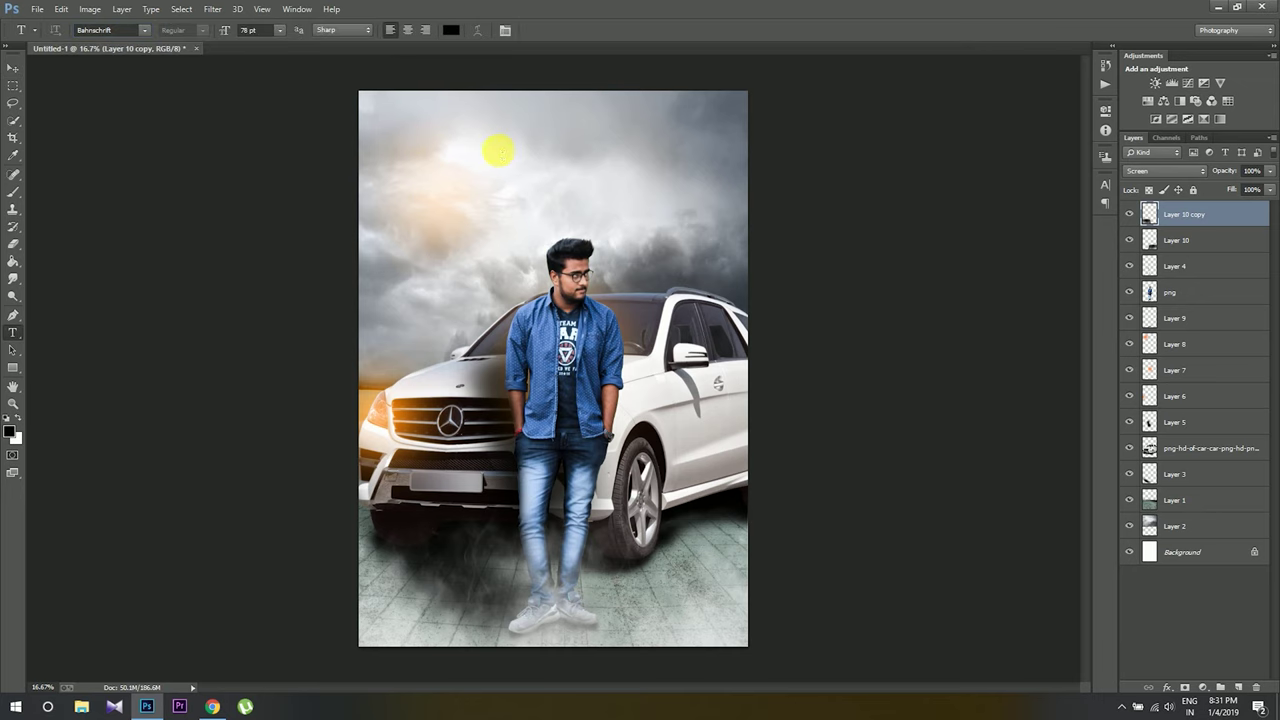
pyautogui.click(403, 126)
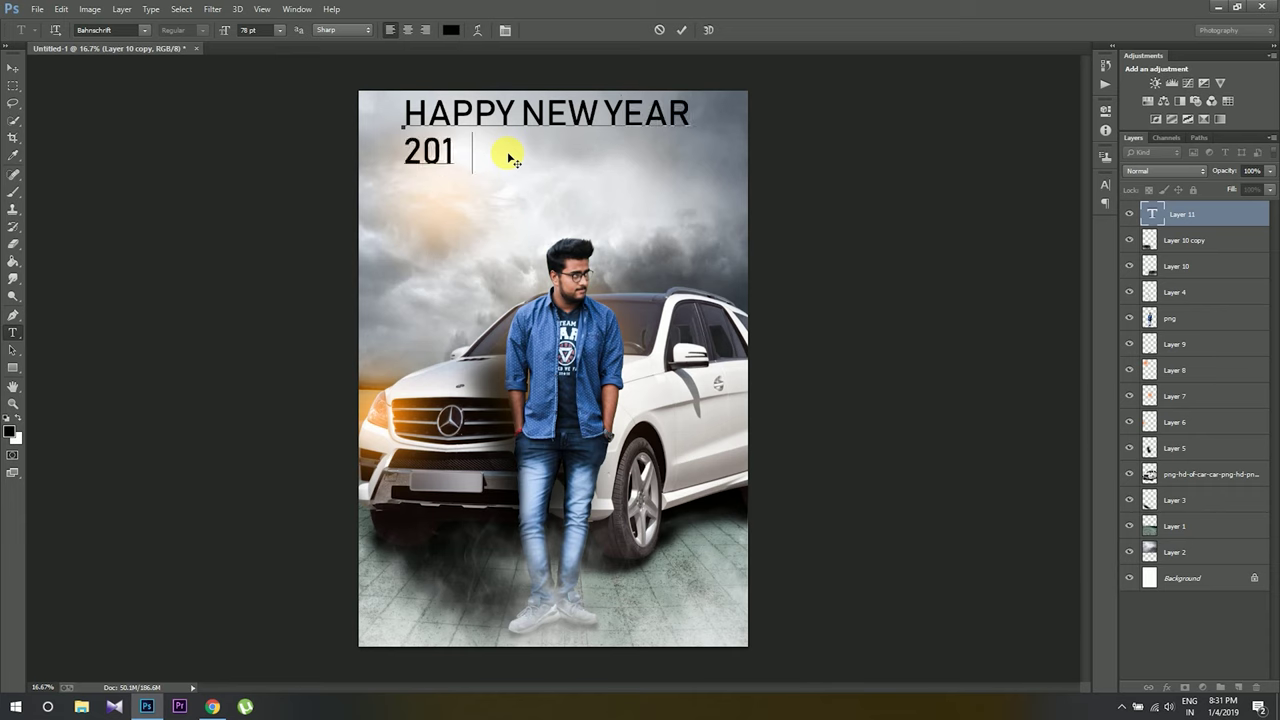
# Step: Set the 2019 line in Bauhaus Lt BT, colour it white and enlarge the title to 83 pt
pyautogui.moveTo(404, 151); pyautogui.dragTo(478, 153)
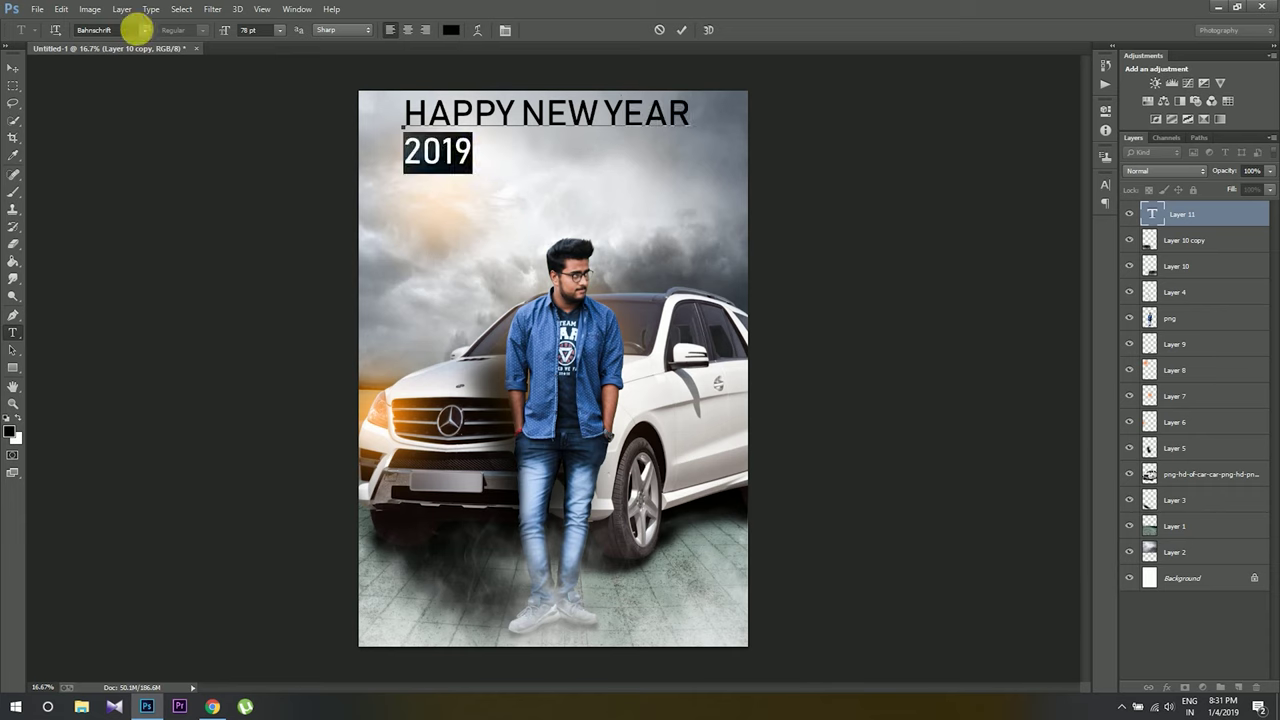
pyautogui.click(140, 30)
pyautogui.click(140, 56)
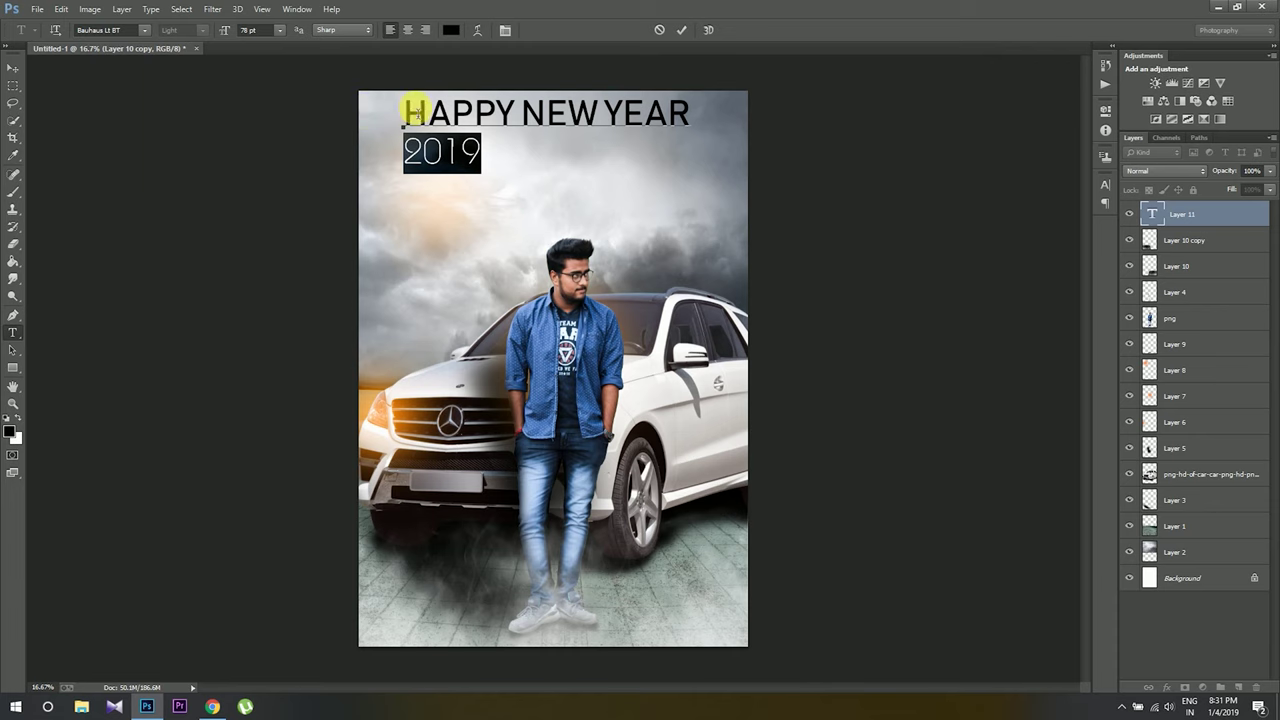
pyautogui.click(451, 30)
pyautogui.click(716, 146)
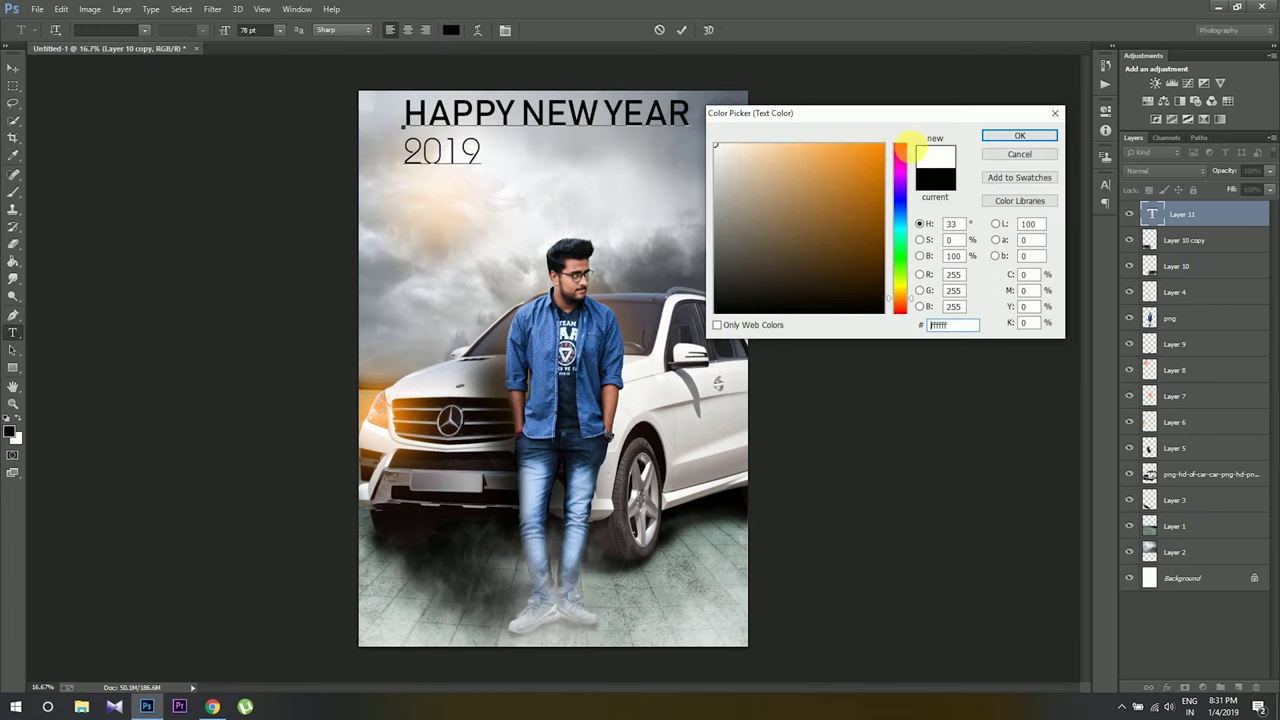
pyautogui.click(1019, 135)
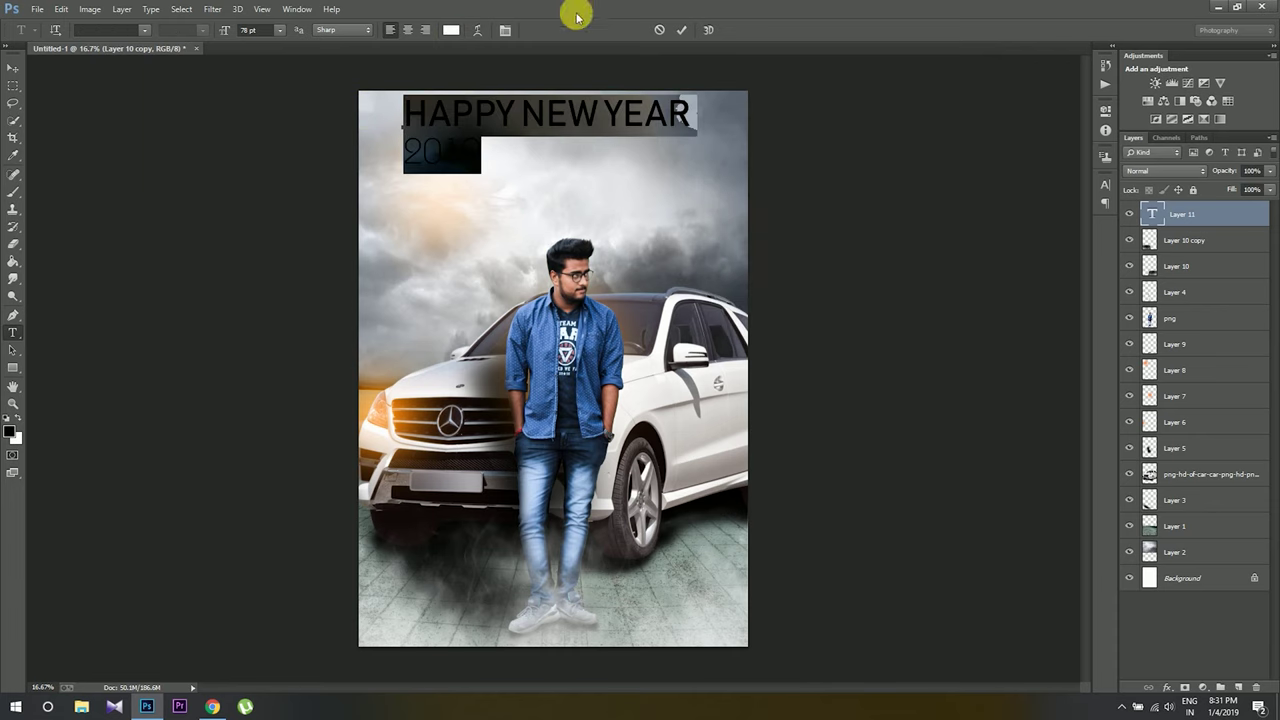
pyautogui.click(505, 30)
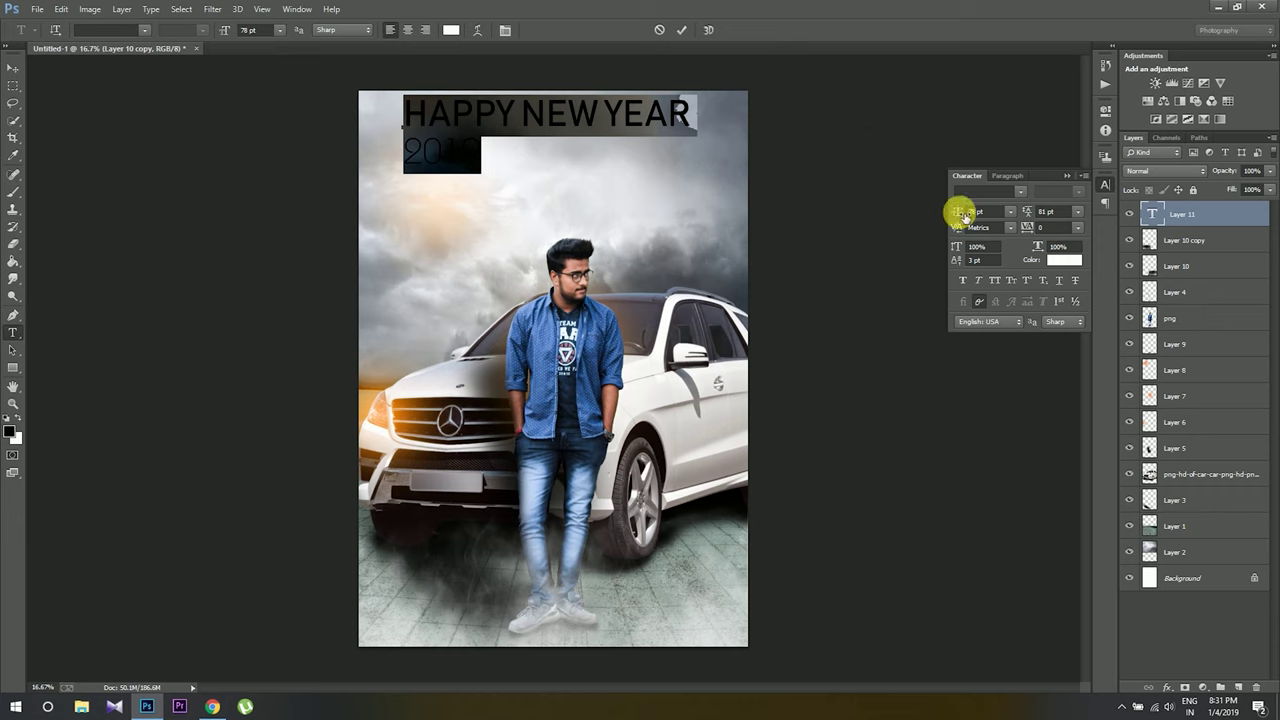
pyautogui.moveTo(959, 211); pyautogui.dragTo(986, 211)
# Step: Commit the title text and nudge it slightly left and down
pyautogui.click(684, 31)
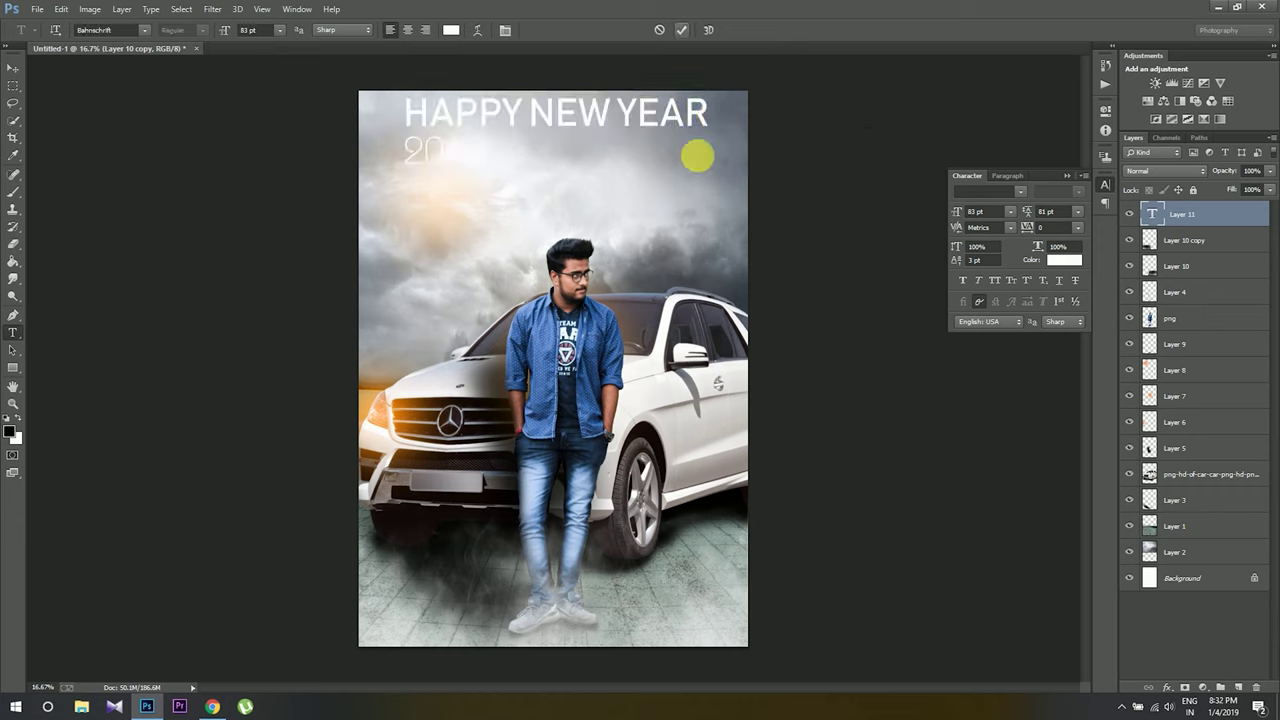
pyautogui.click(13, 67)
pyautogui.moveTo(500, 163)
pyautogui.mouseDown()
pyautogui.moveTo(531, 165)
pyautogui.moveTo(520, 163)
pyautogui.mouseUp()
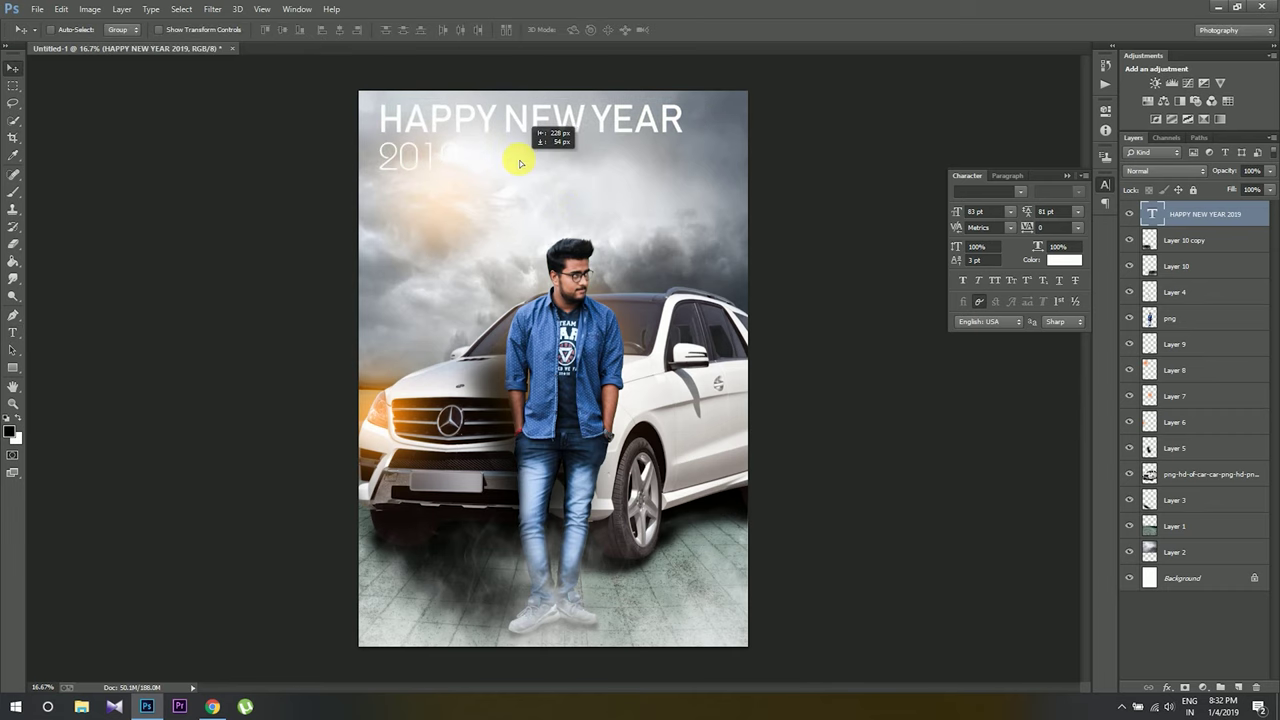
pyautogui.click(1066, 175)
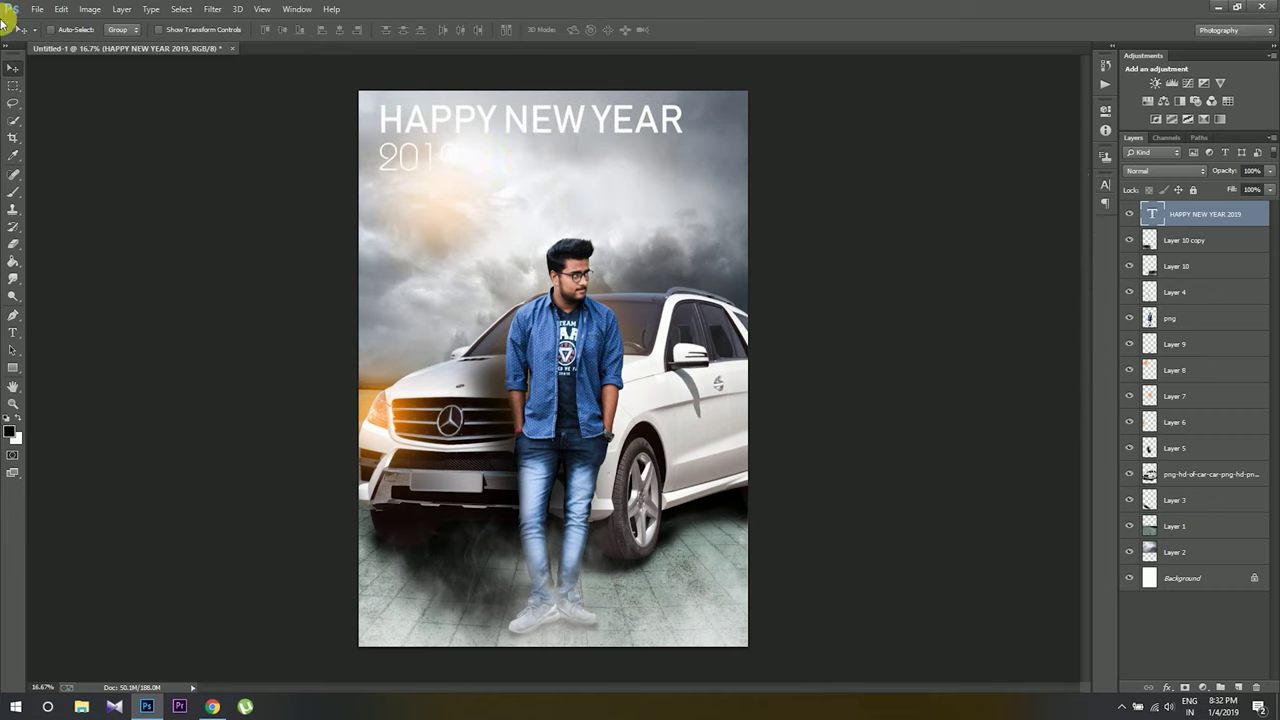
# Step: Place wall_e_4-wallpaper-1920x1080 as an embedded layer aligned to the poster's top edge
pyautogui.click(36, 10)
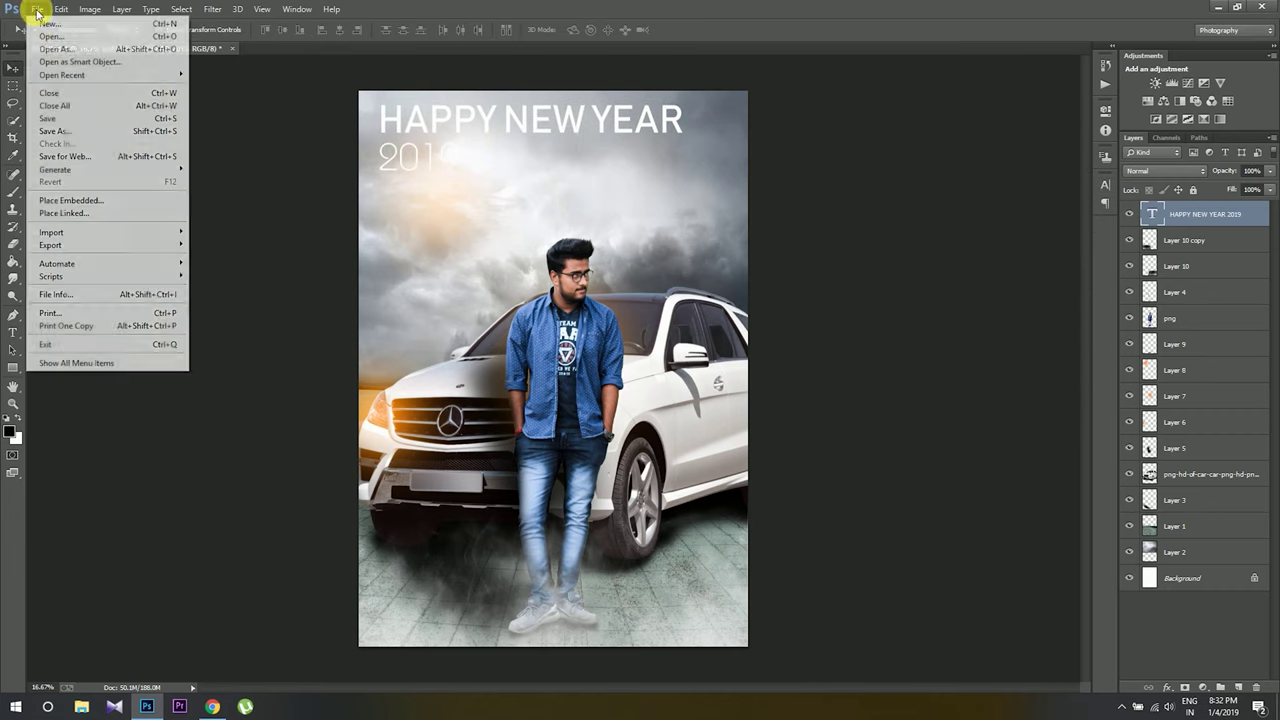
pyautogui.click(100, 200)
pyautogui.click(609, 118)
pyautogui.click(555, 510)
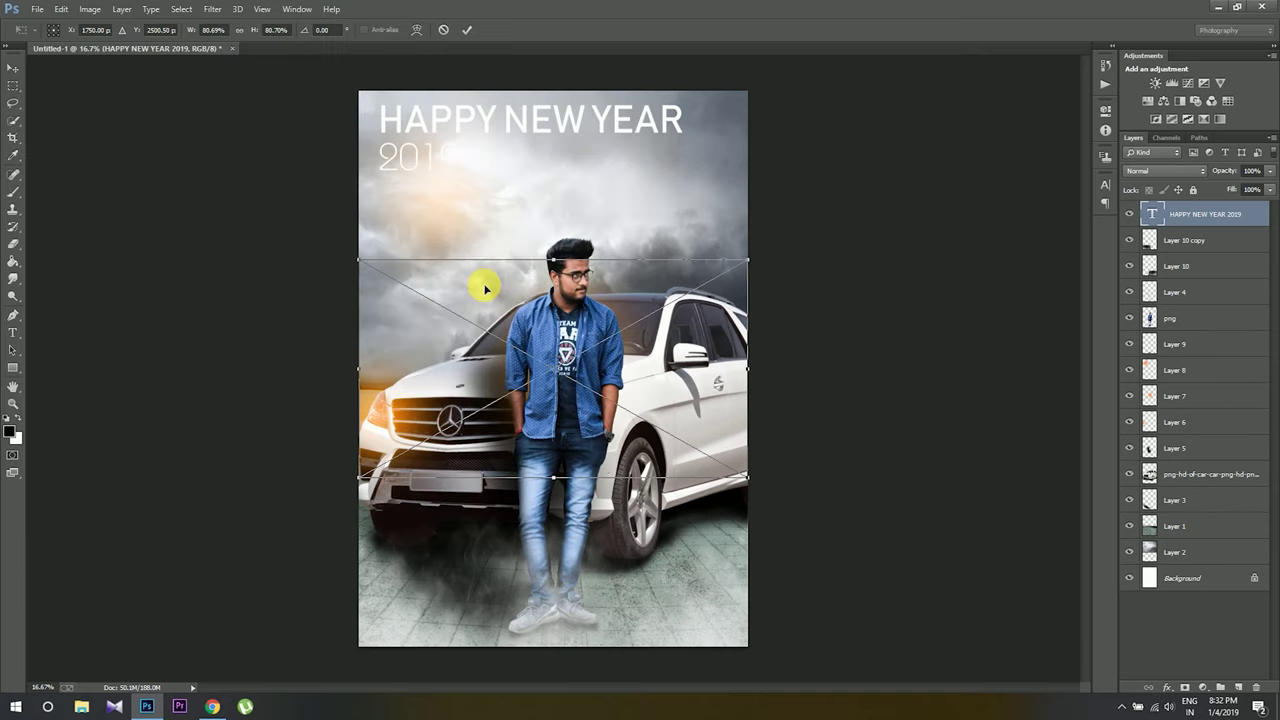
pyautogui.moveTo(586, 289); pyautogui.dragTo(565, 55)
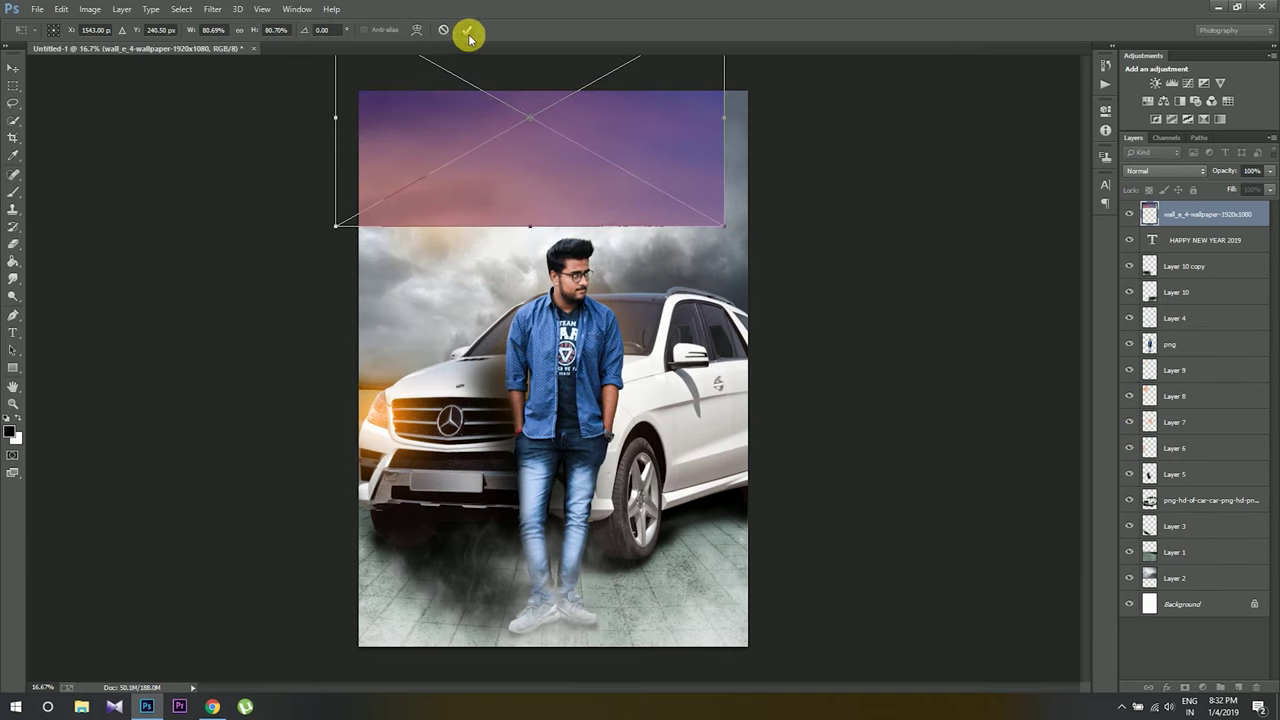
pyautogui.click(466, 29)
pyautogui.rightClick(1195, 214)
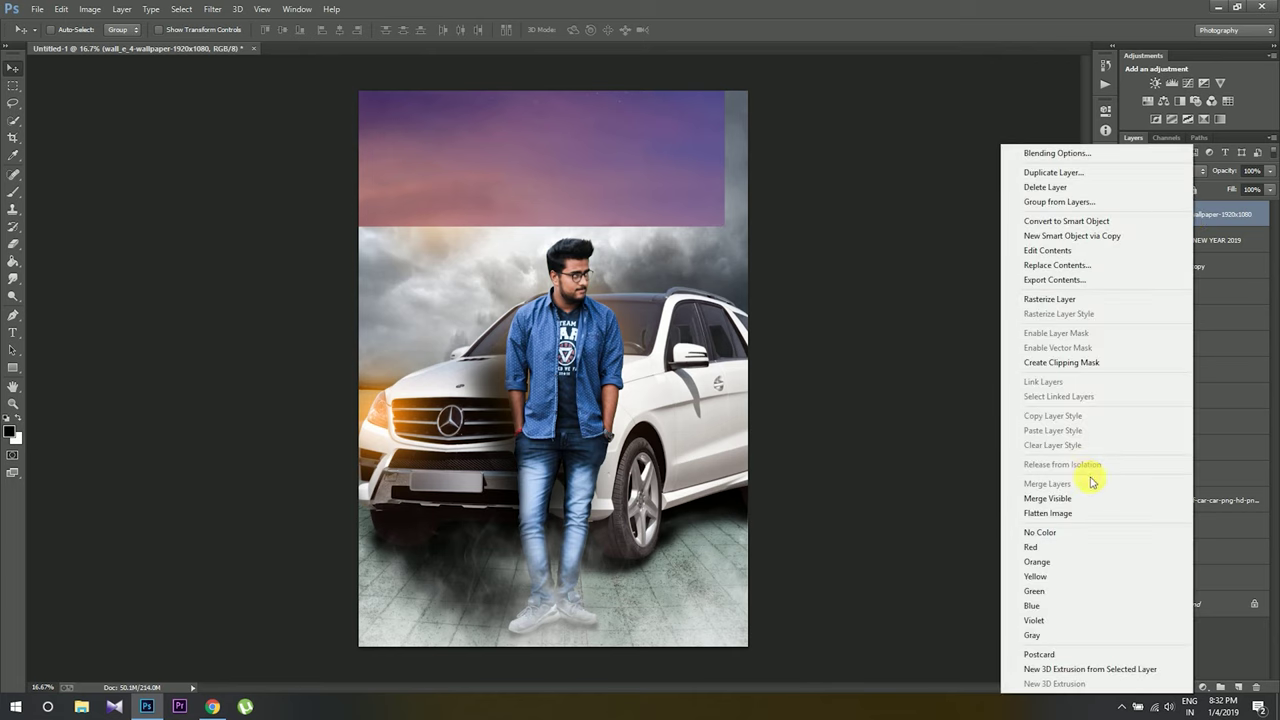
# Step: Clip the wallpaper into the title text and stamp all visible layers into merged Layer 11
pyautogui.click(1061, 362)
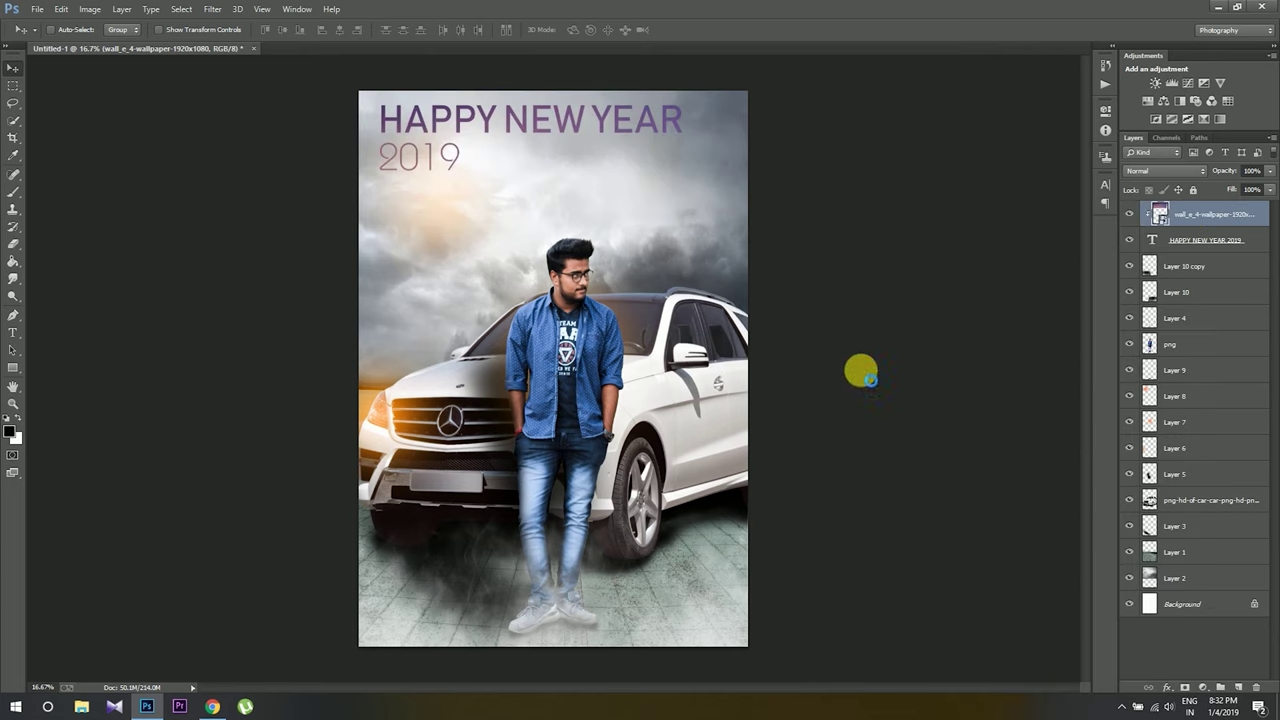
pyautogui.hotkey('ctrl', 'shift', 'alt', 'e')
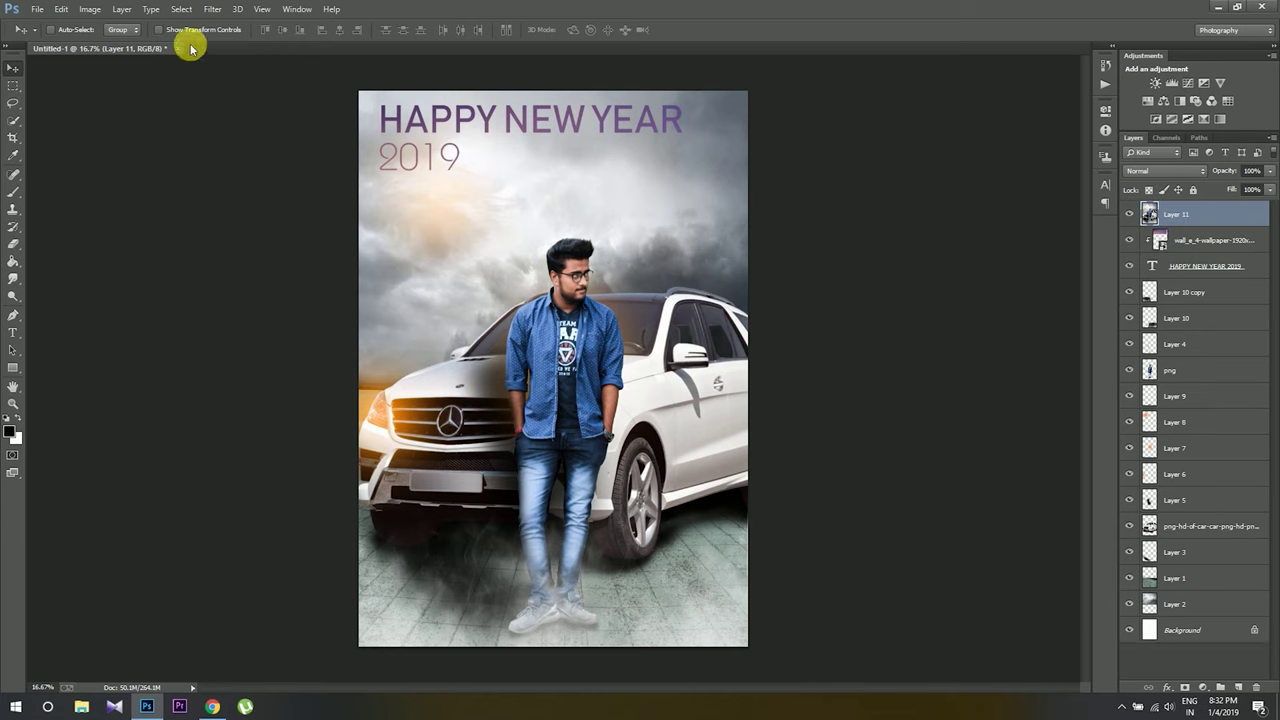
pyautogui.click(211, 10)
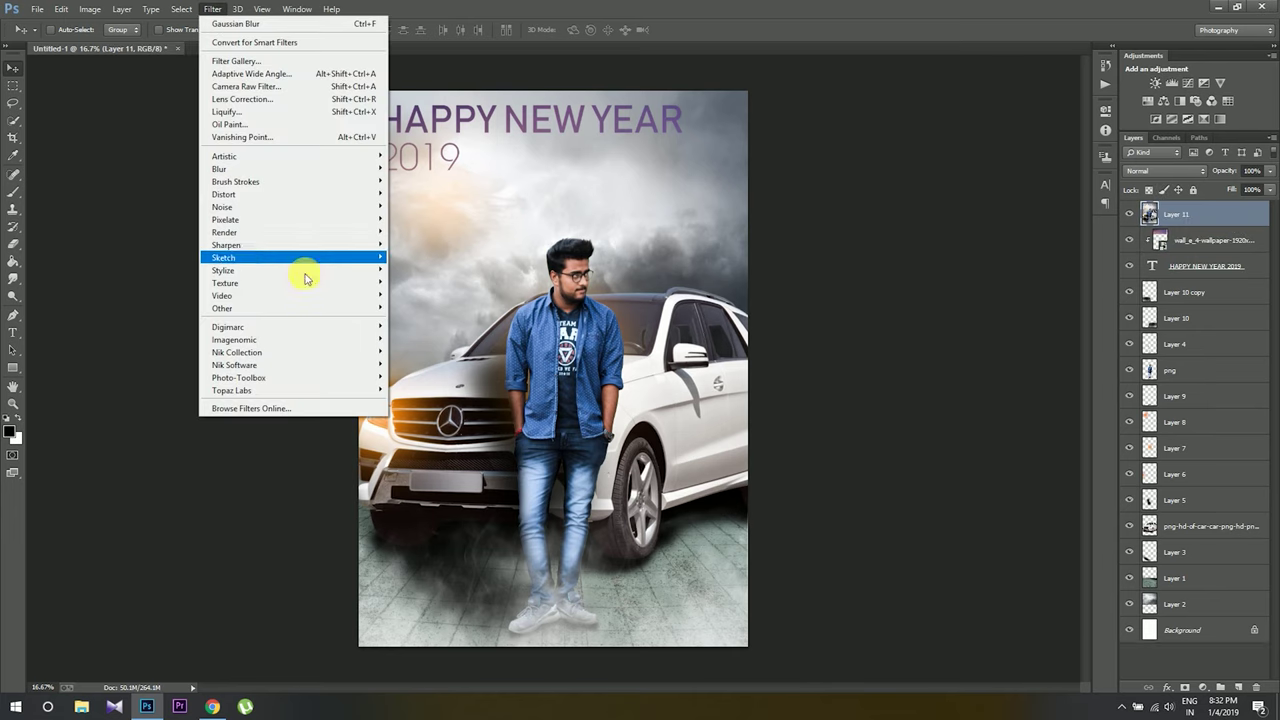
pyautogui.click(1116, 706)
pyautogui.click(950, 395)
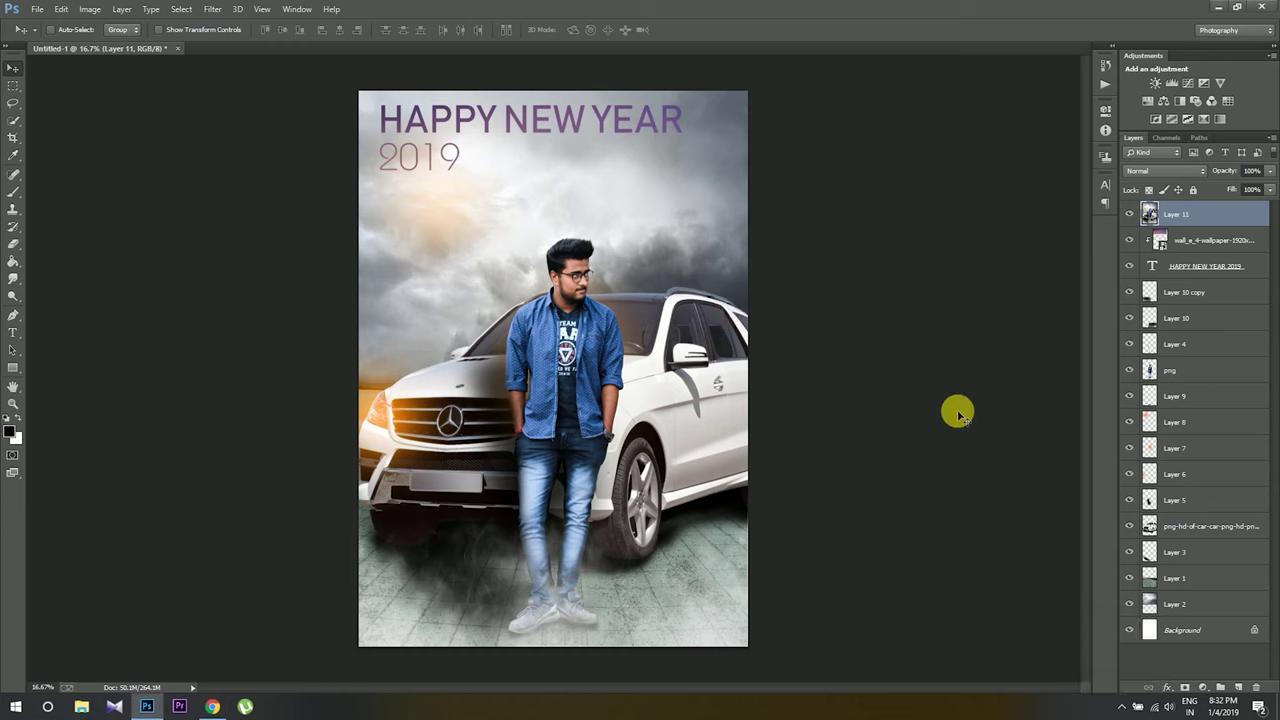
pyautogui.click(213, 10)
# Step: In Camera Raw, set Exposure +0.55, Contrast +22, add clarity and pull Highlights to -23
pyautogui.click(255, 88)
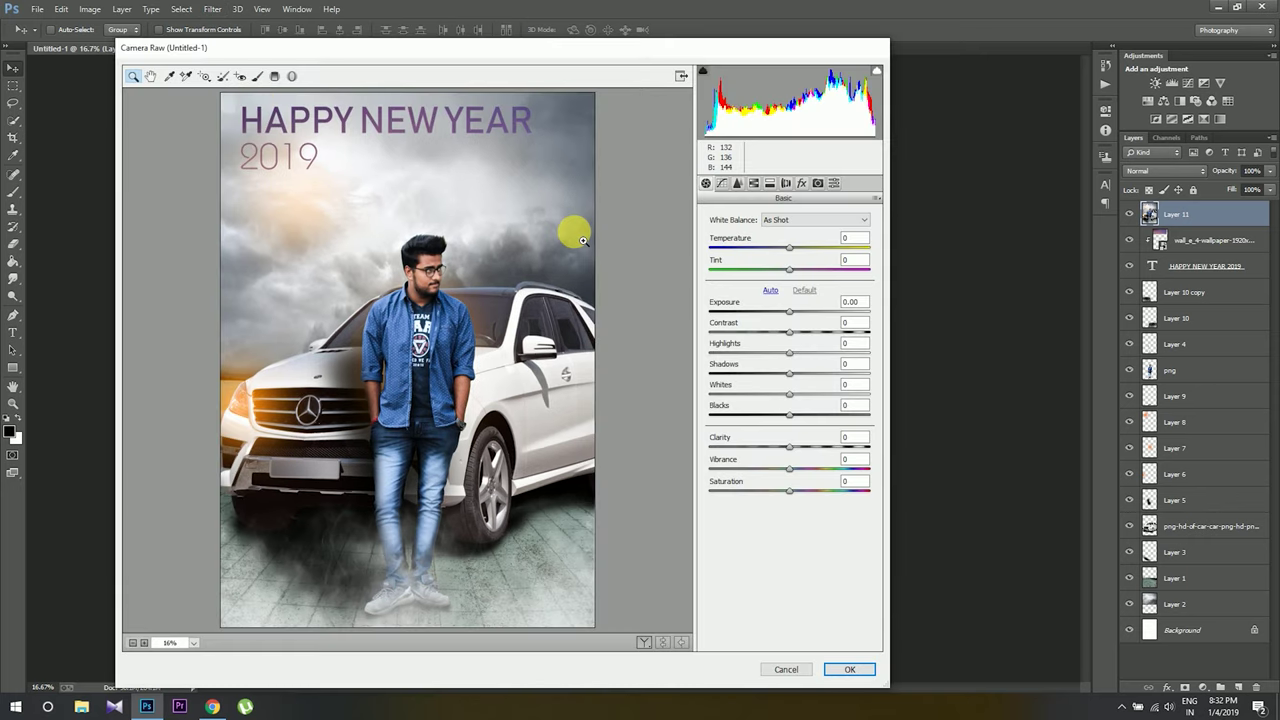
pyautogui.moveTo(786, 315); pyautogui.dragTo(806, 332)
pyautogui.moveTo(789, 446)
pyautogui.mouseDown()
pyautogui.moveTo(819, 447)
pyautogui.moveTo(801, 456)
pyautogui.mouseUp()
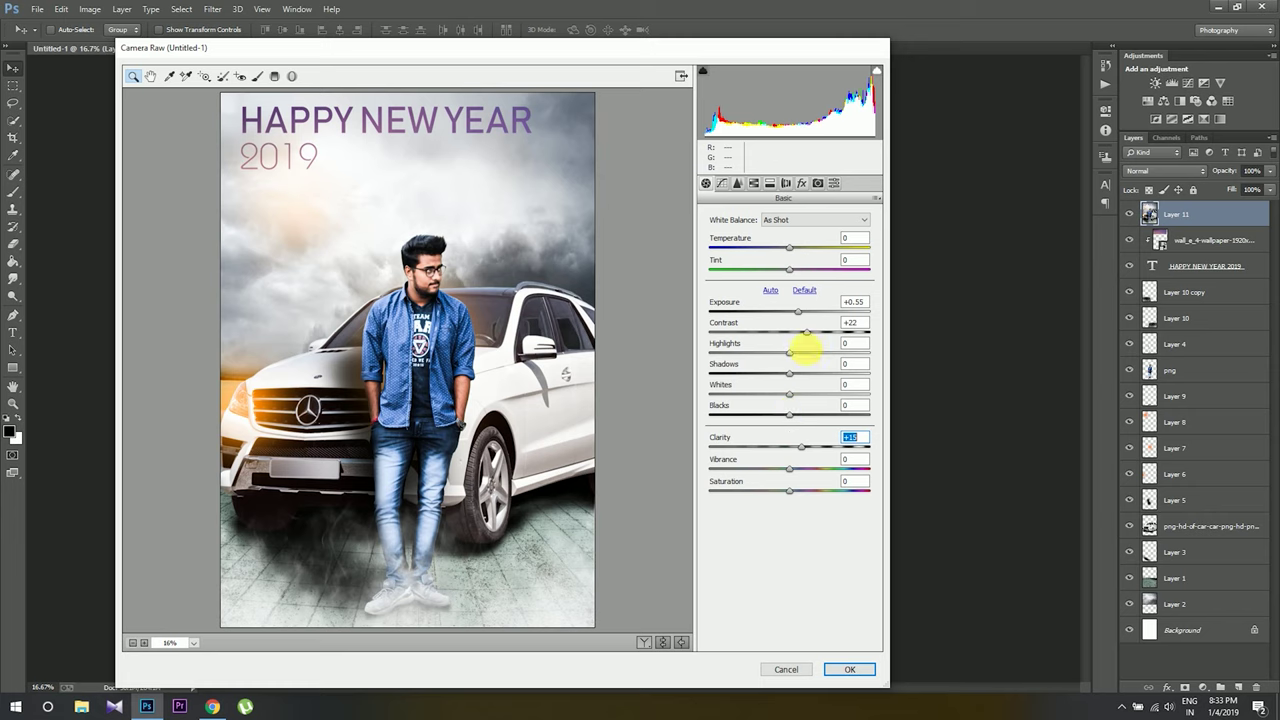
pyautogui.moveTo(790, 357)
pyautogui.mouseDown()
pyautogui.moveTo(773, 360)
pyautogui.moveTo(780, 416)
pyautogui.mouseUp()
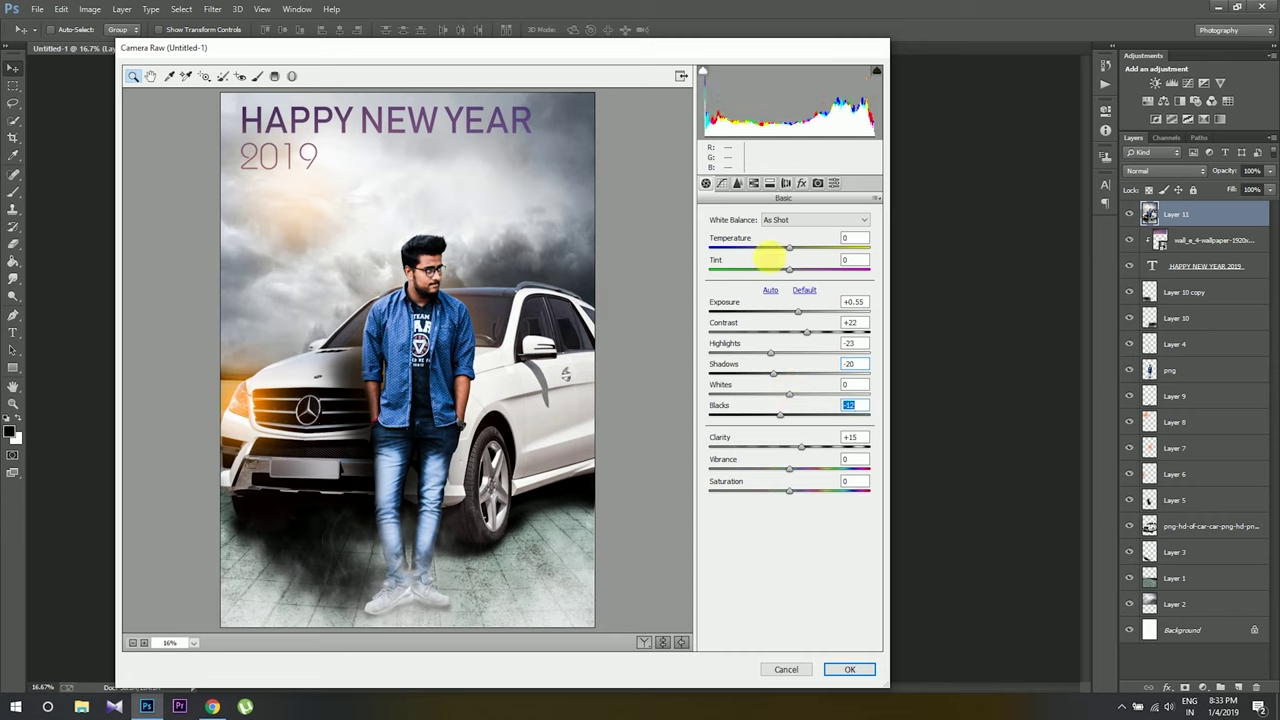
# Step: Shape a lifted-shadow point tone curve and add a -24 vignette
pyautogui.click(730, 186)
pyautogui.click(745, 399)
pyautogui.click(787, 357)
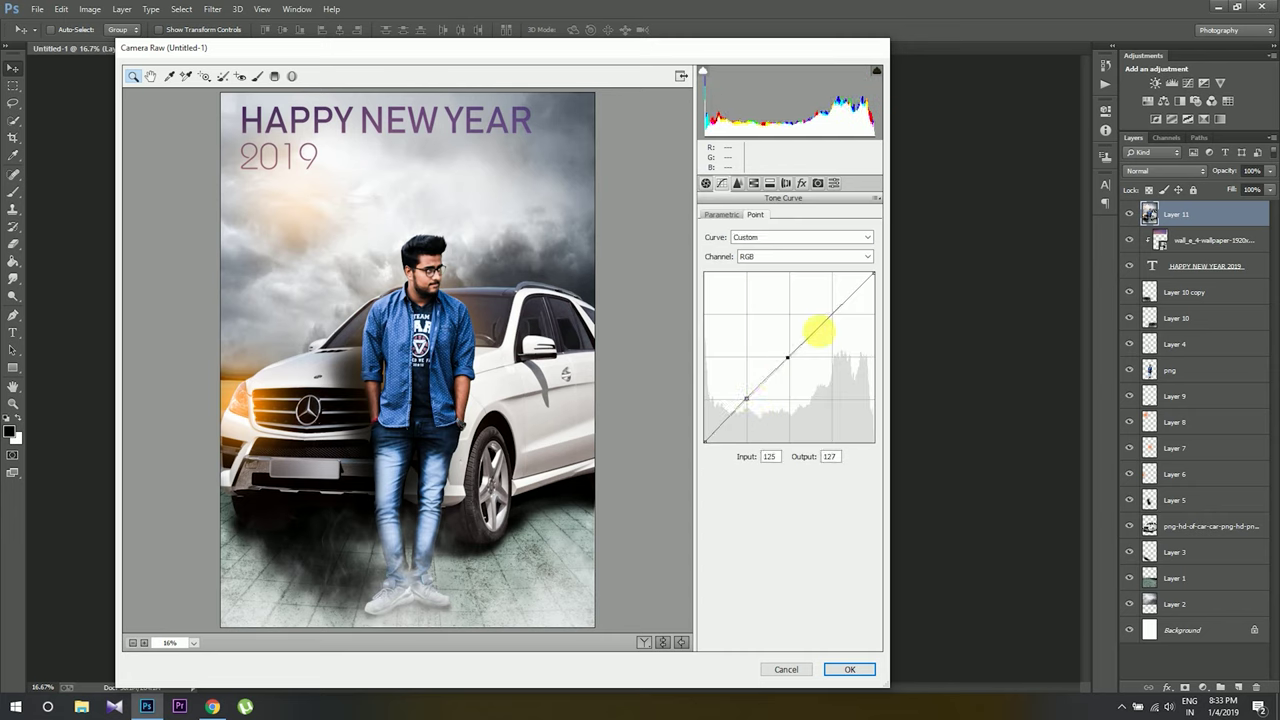
pyautogui.click(829, 315)
pyautogui.moveTo(704, 441); pyautogui.dragTo(705, 430)
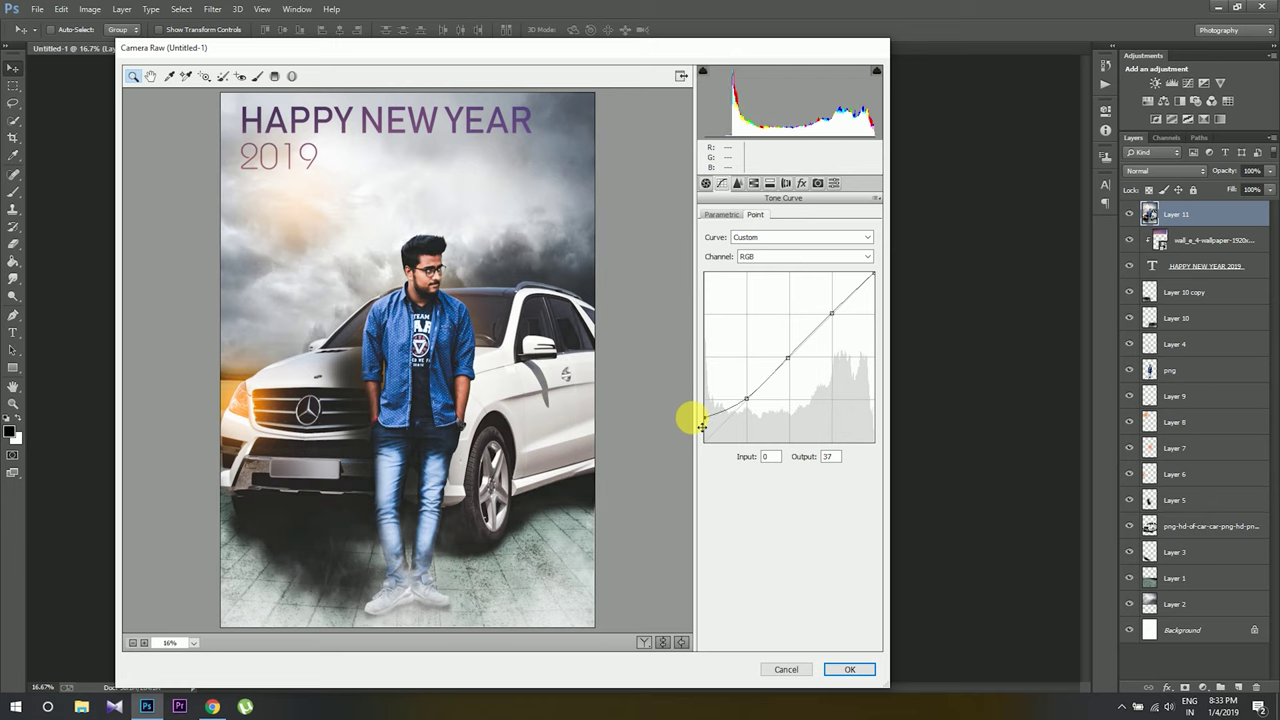
pyautogui.click(802, 184)
pyautogui.moveTo(786, 356); pyautogui.dragTo(760, 358)
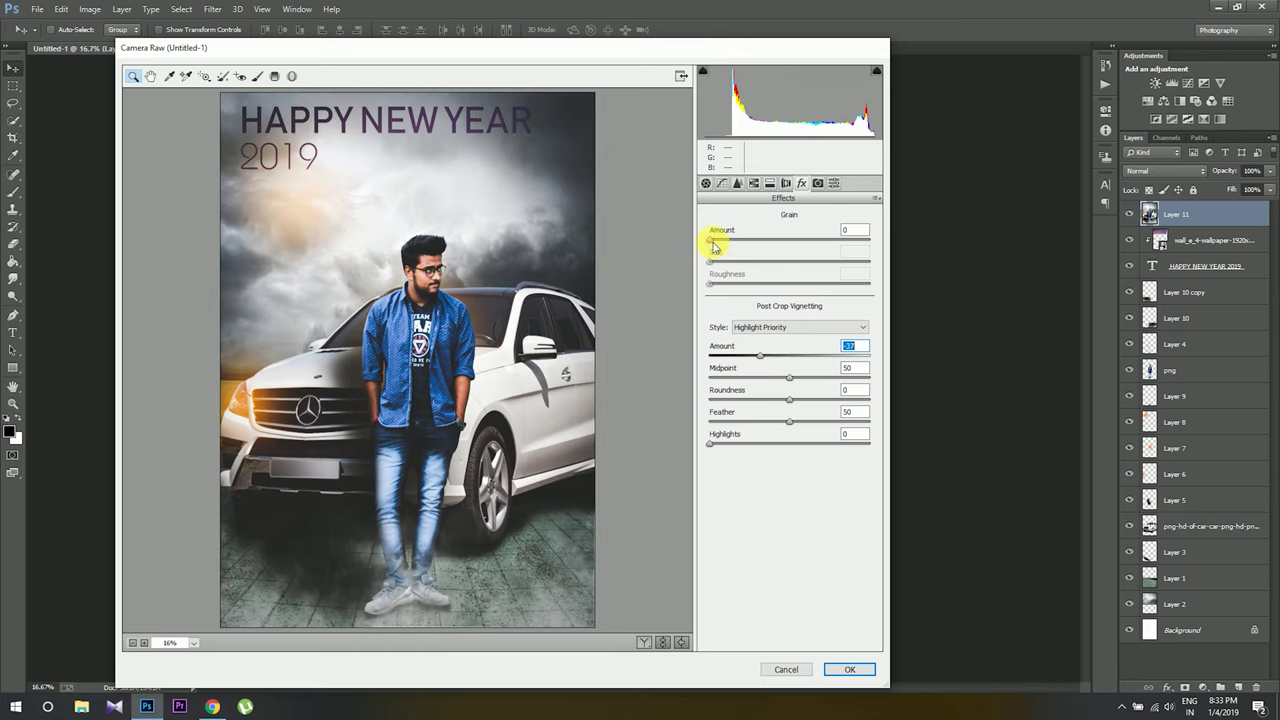
# Step: Tweak HSL hue, saturation and luminance, deepen the vignette to -40, and apply Camera Raw to Layer 11
pyautogui.moveTo(710, 240); pyautogui.dragTo(752, 246)
pyautogui.click(756, 183)
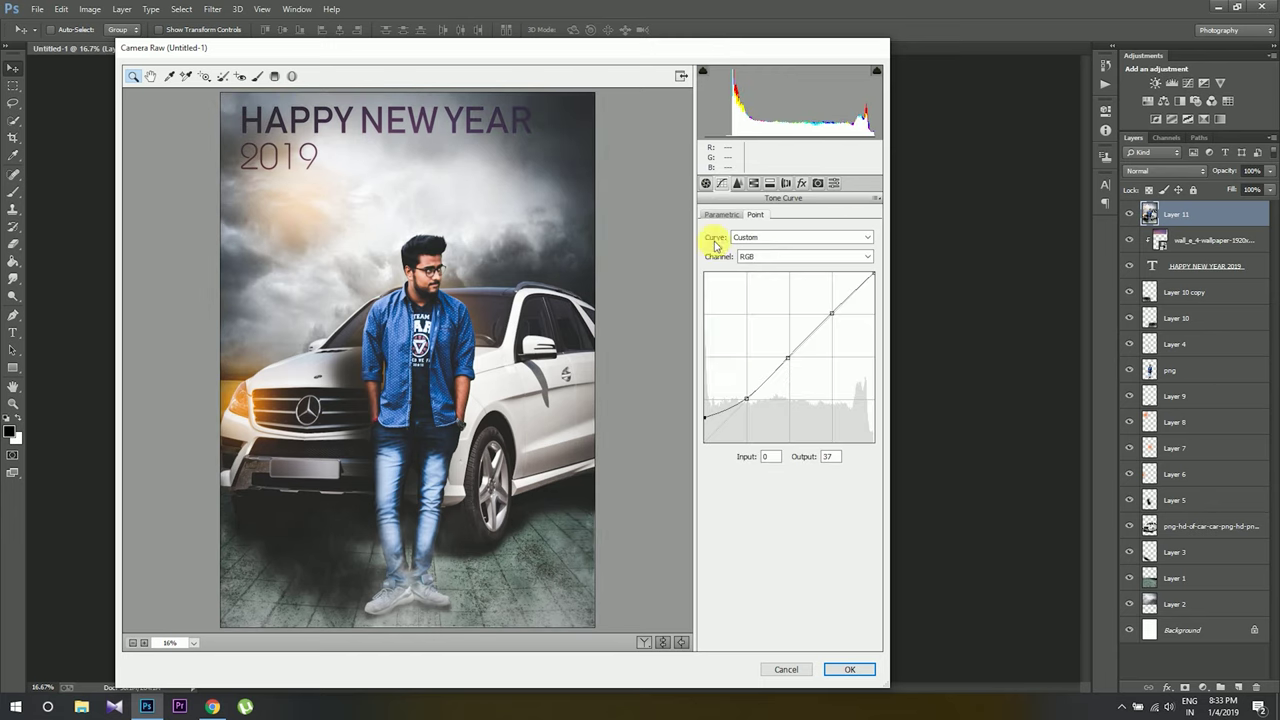
pyautogui.click(738, 183)
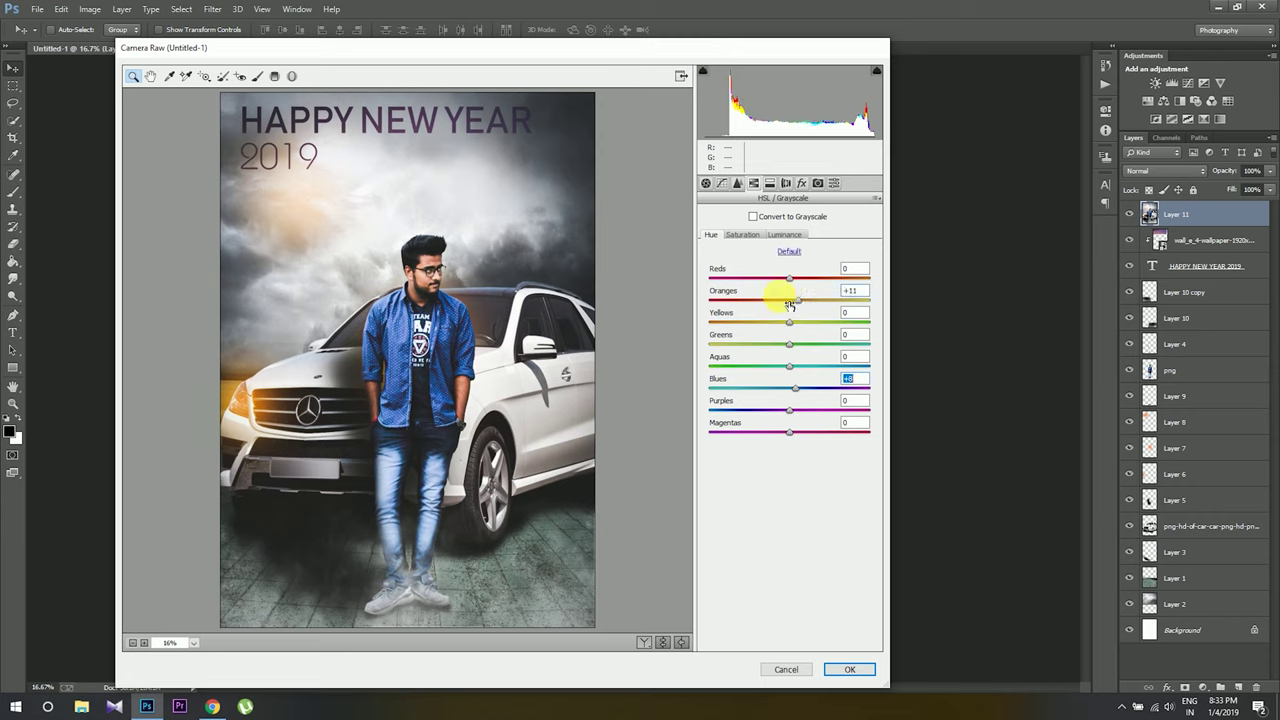
pyautogui.click(742, 235)
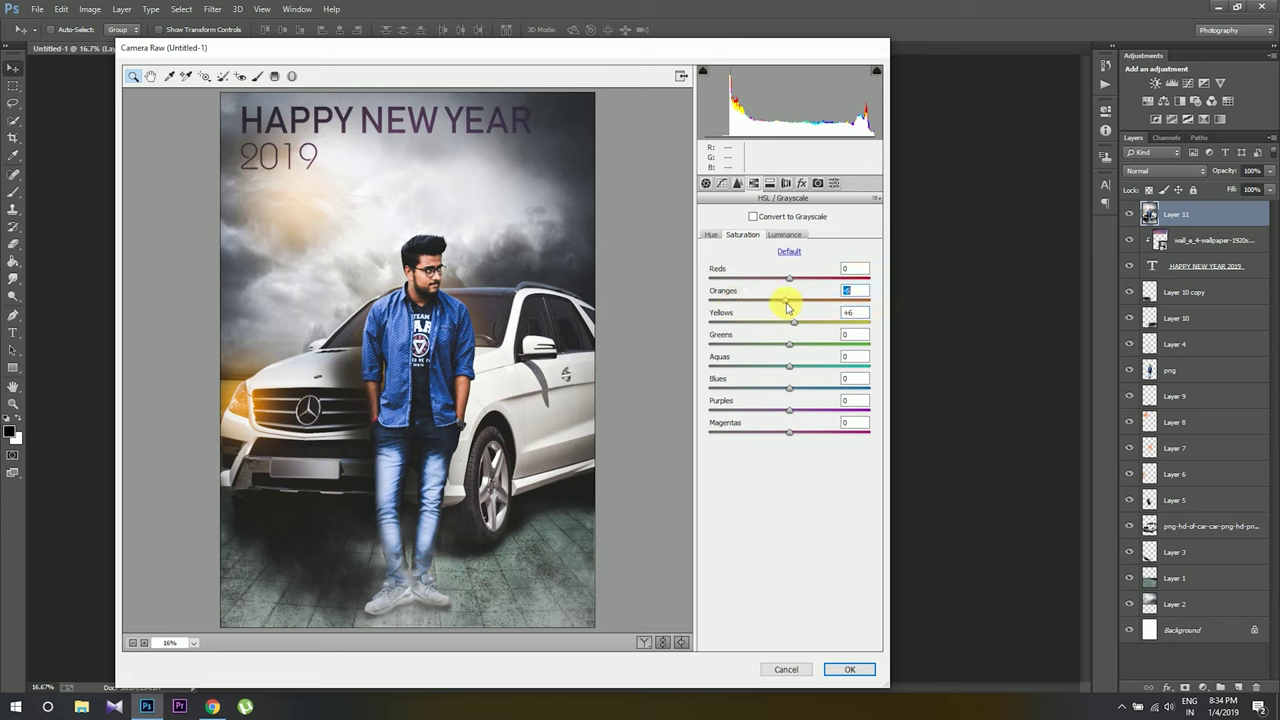
pyautogui.click(786, 235)
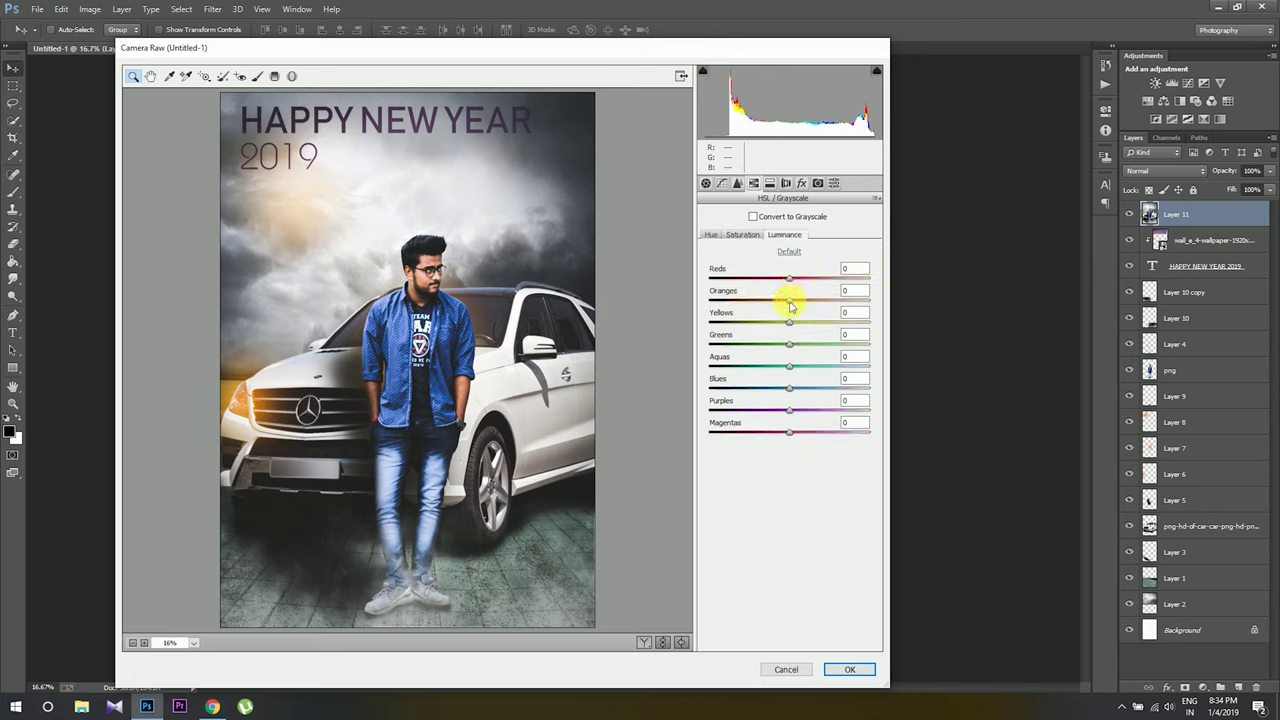
pyautogui.click(801, 183)
pyautogui.moveTo(758, 359); pyautogui.dragTo(781, 356)
pyautogui.click(722, 185)
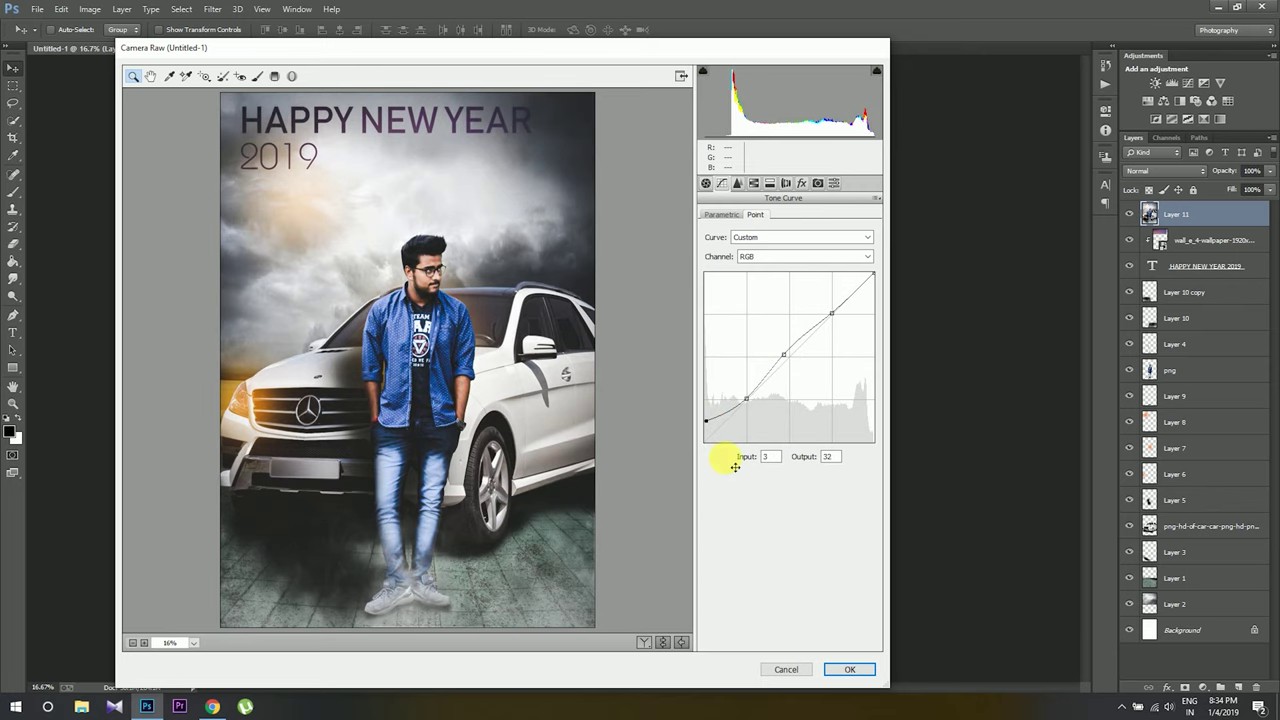
pyautogui.click(841, 669)
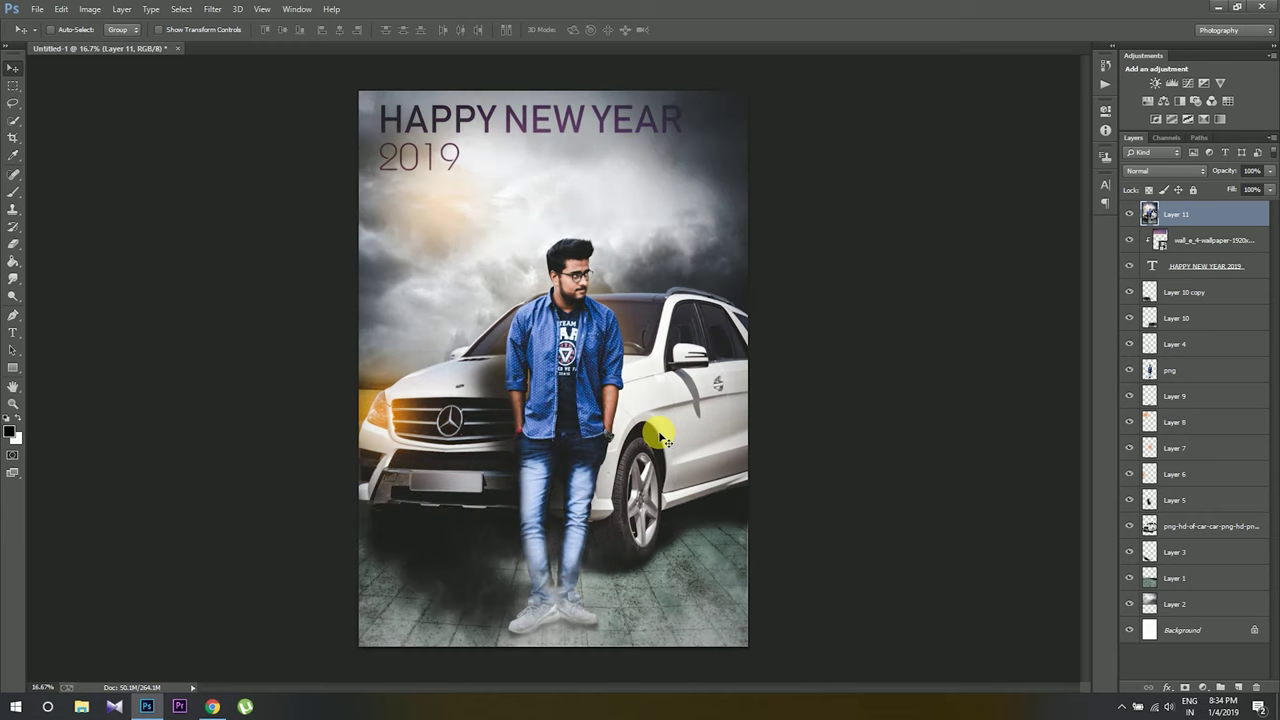
# Step: Apply Topaz Adjust 5's Detail - Medium preset to merged Layer 11
pyautogui.click(212, 9)
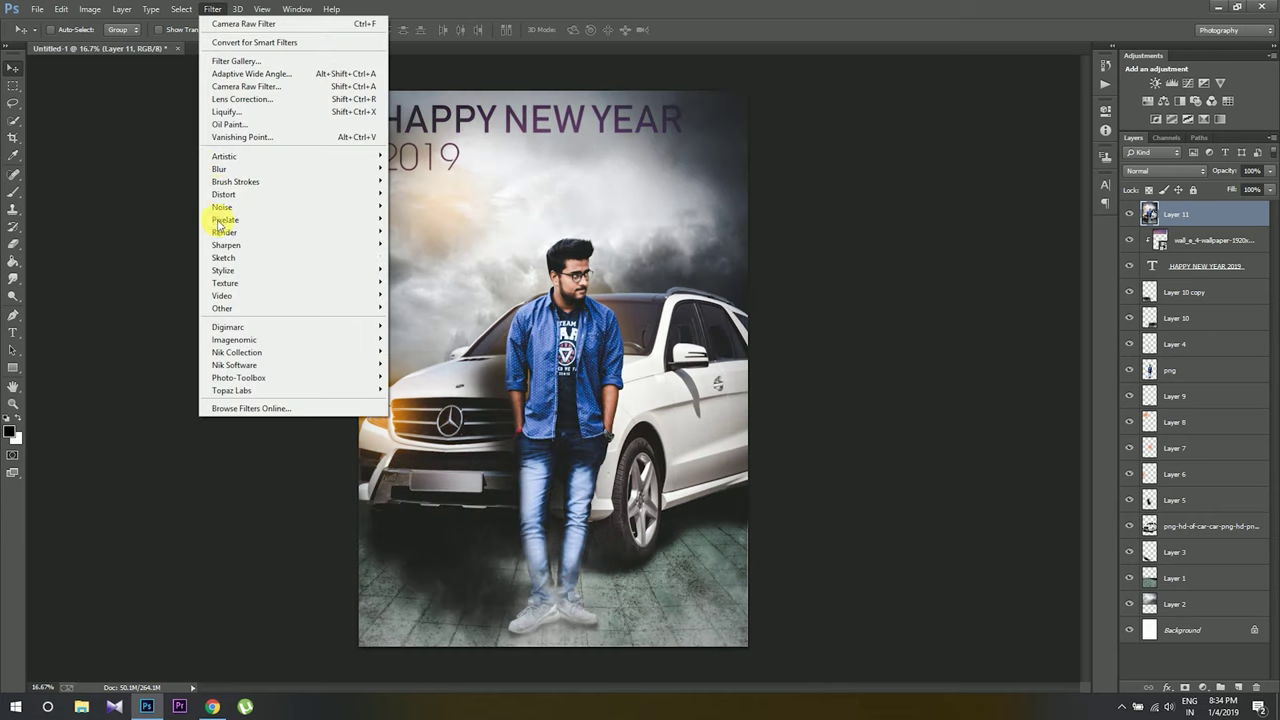
pyautogui.moveTo(232, 390)
pyautogui.click(426, 394)
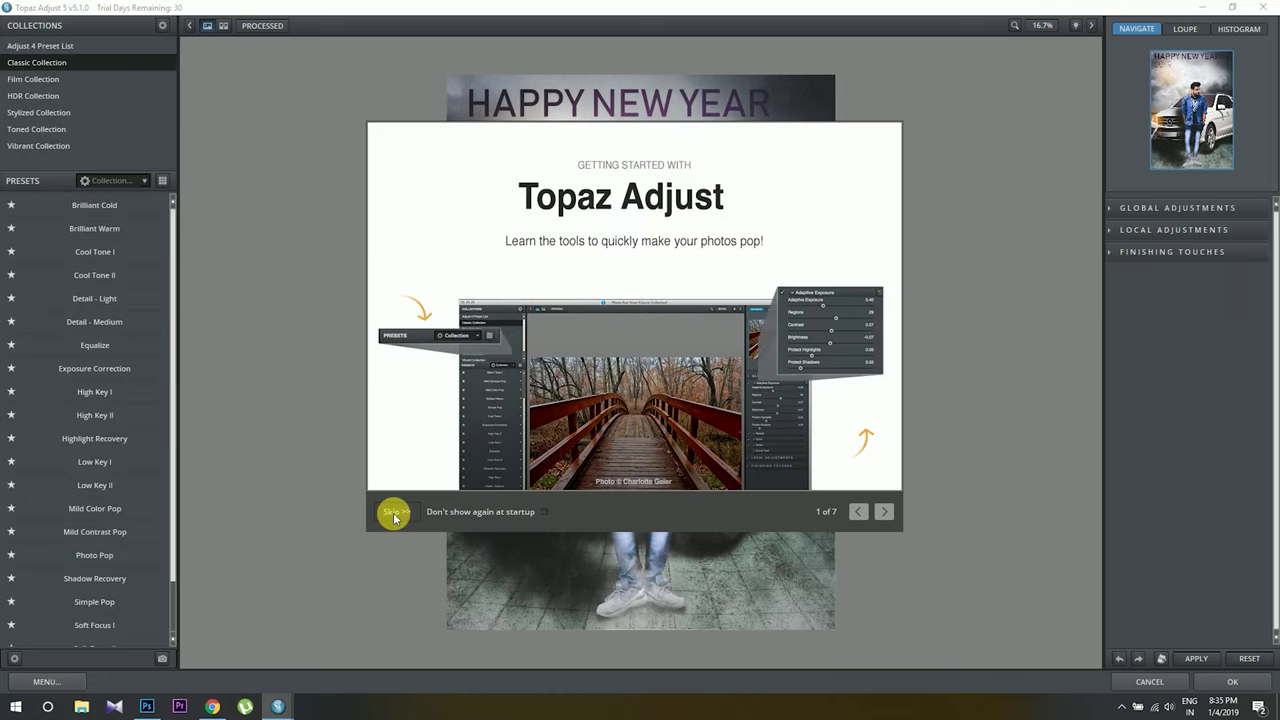
pyautogui.click(394, 513)
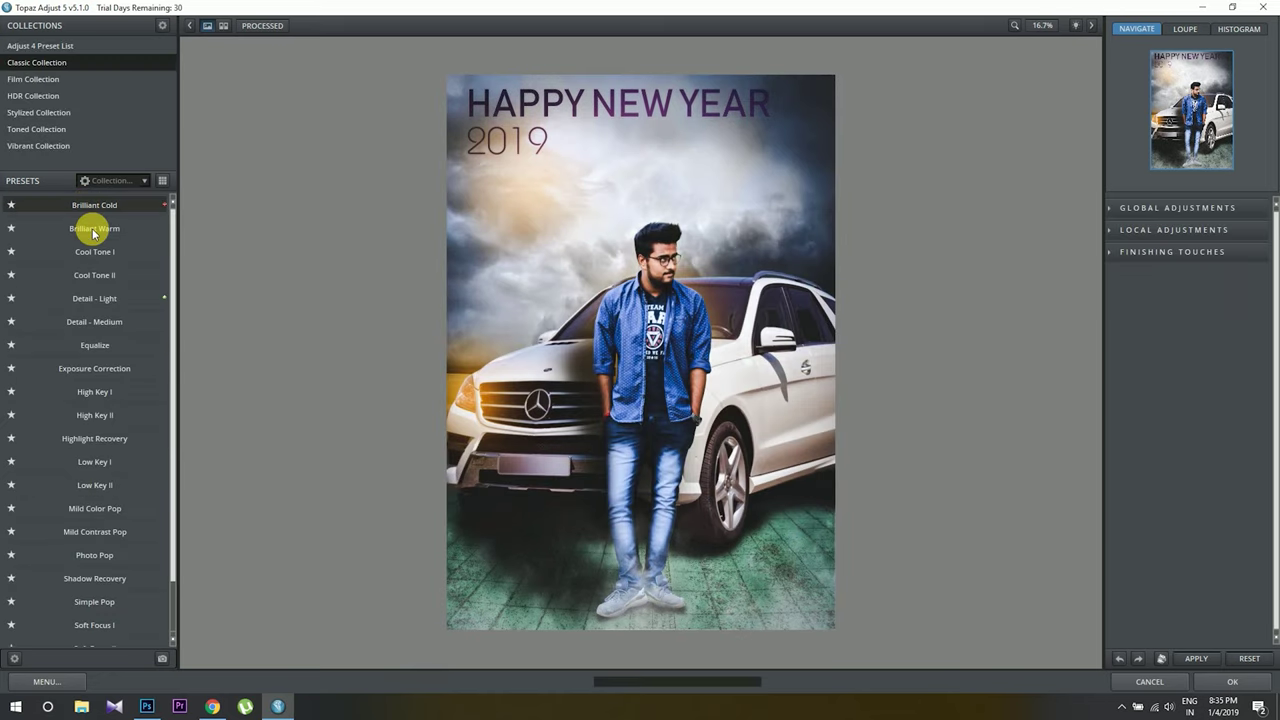
pyautogui.click(88, 208)
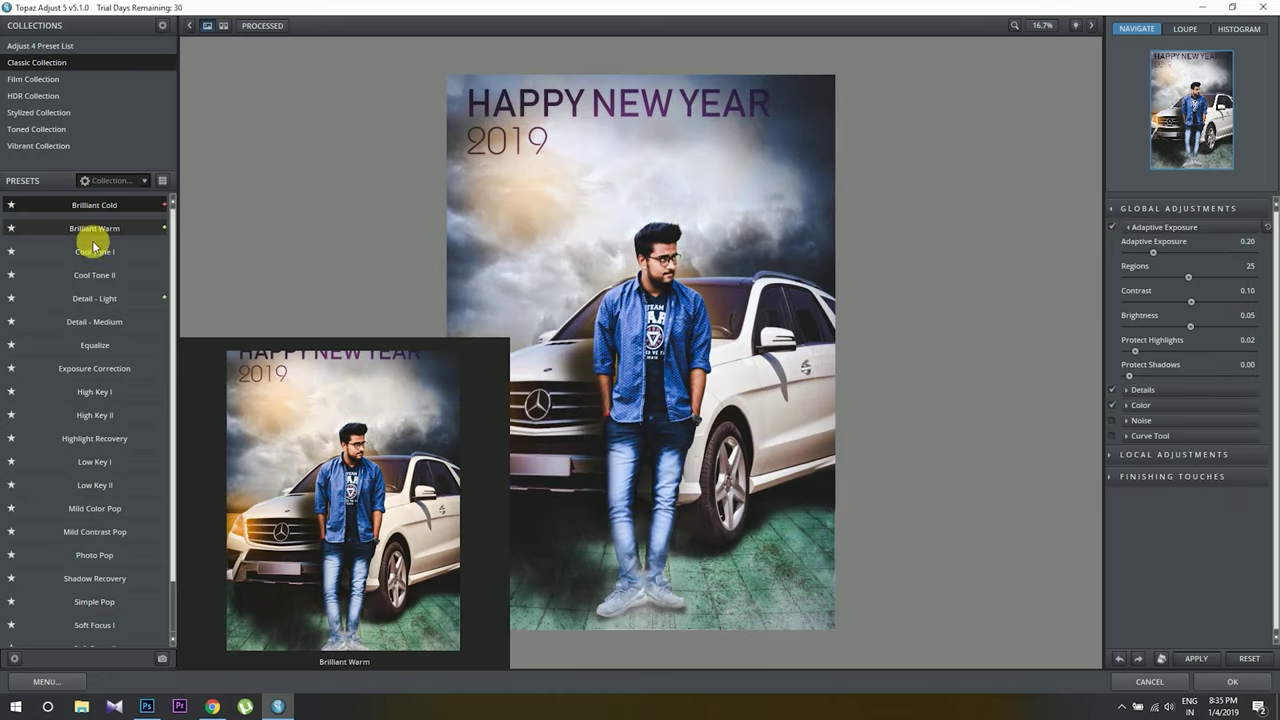
pyautogui.click(107, 321)
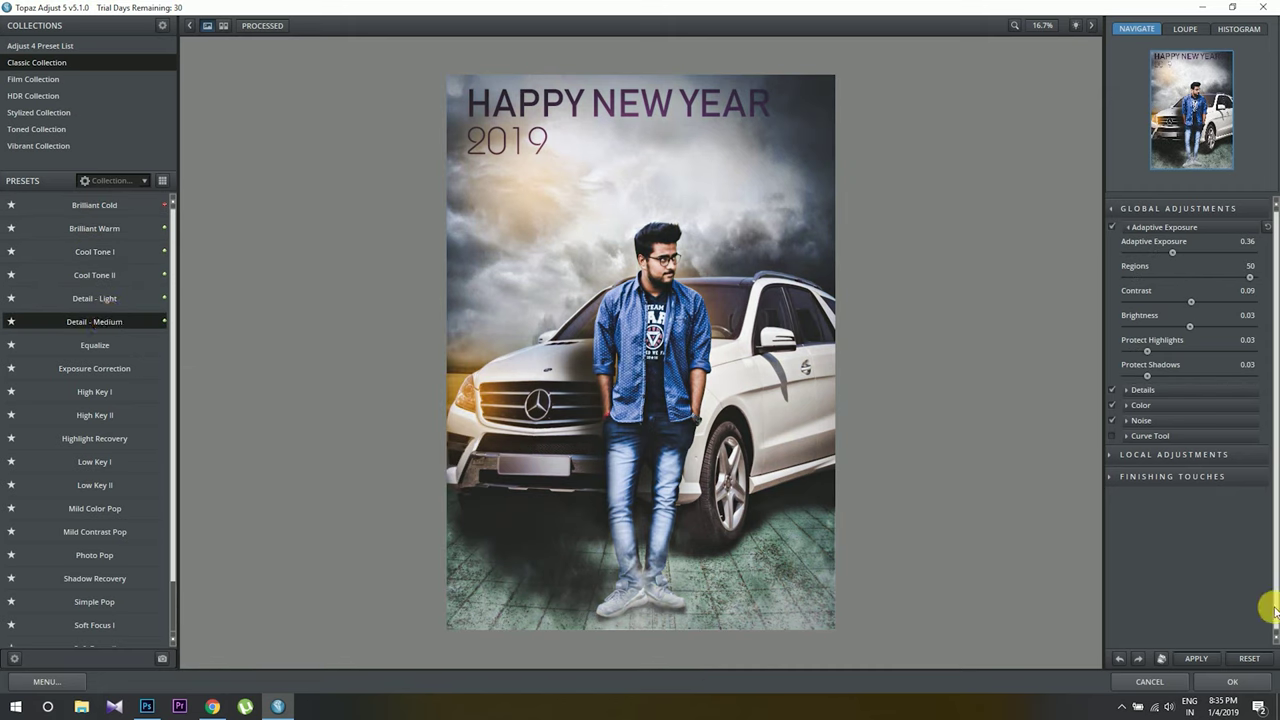
pyautogui.click(1233, 682)
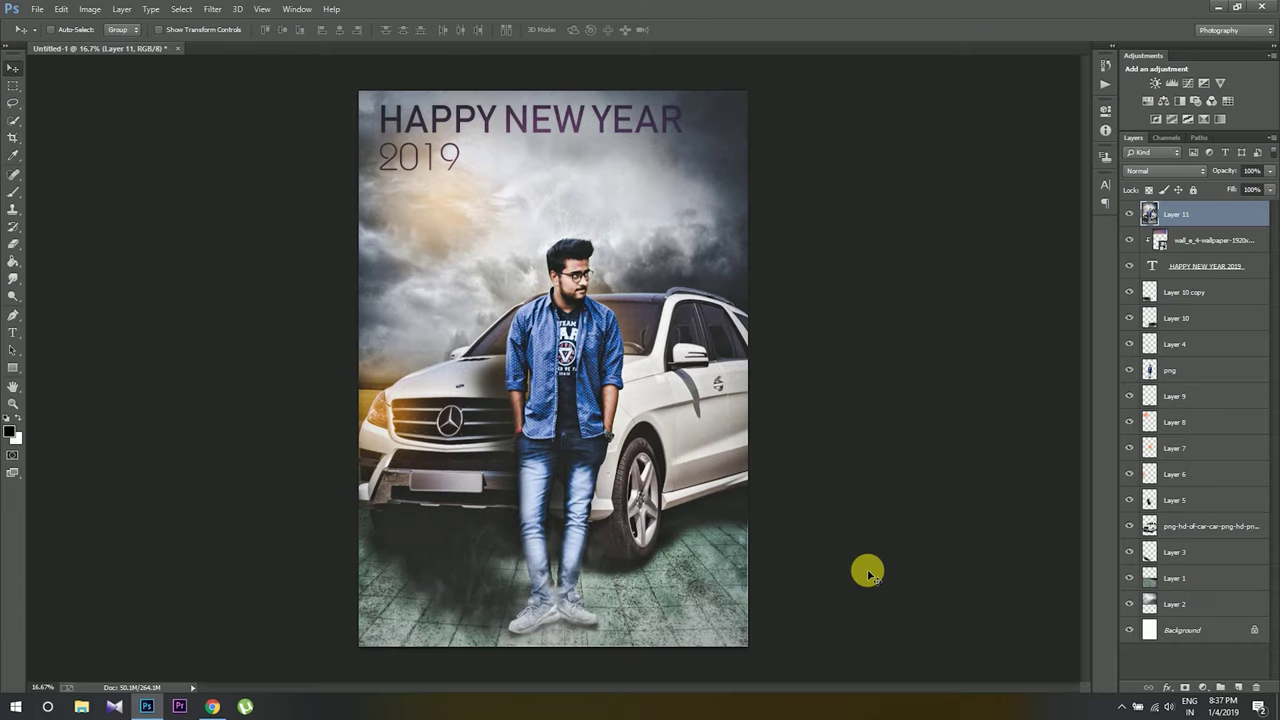
# Step: Add a Levels adjustment above Layer 11 with black input raised to 12
pyautogui.click(1159, 172)
pyautogui.click(1203, 688)
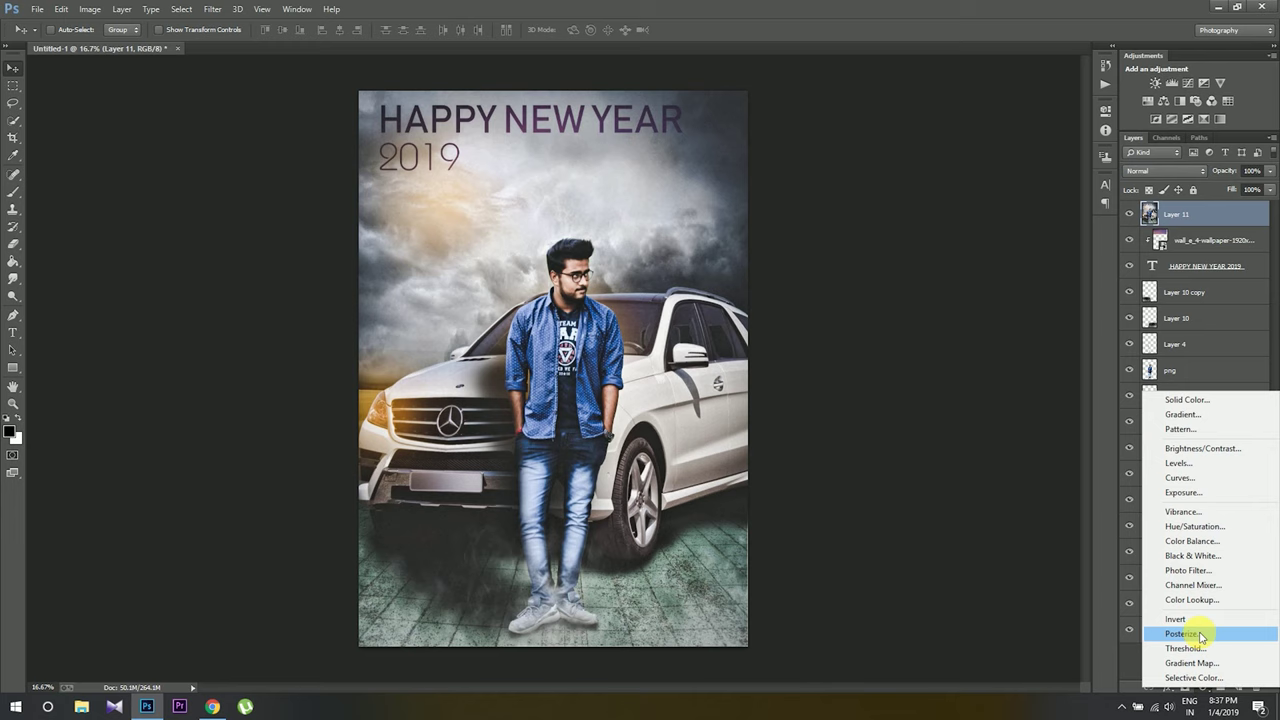
pyautogui.click(1201, 462)
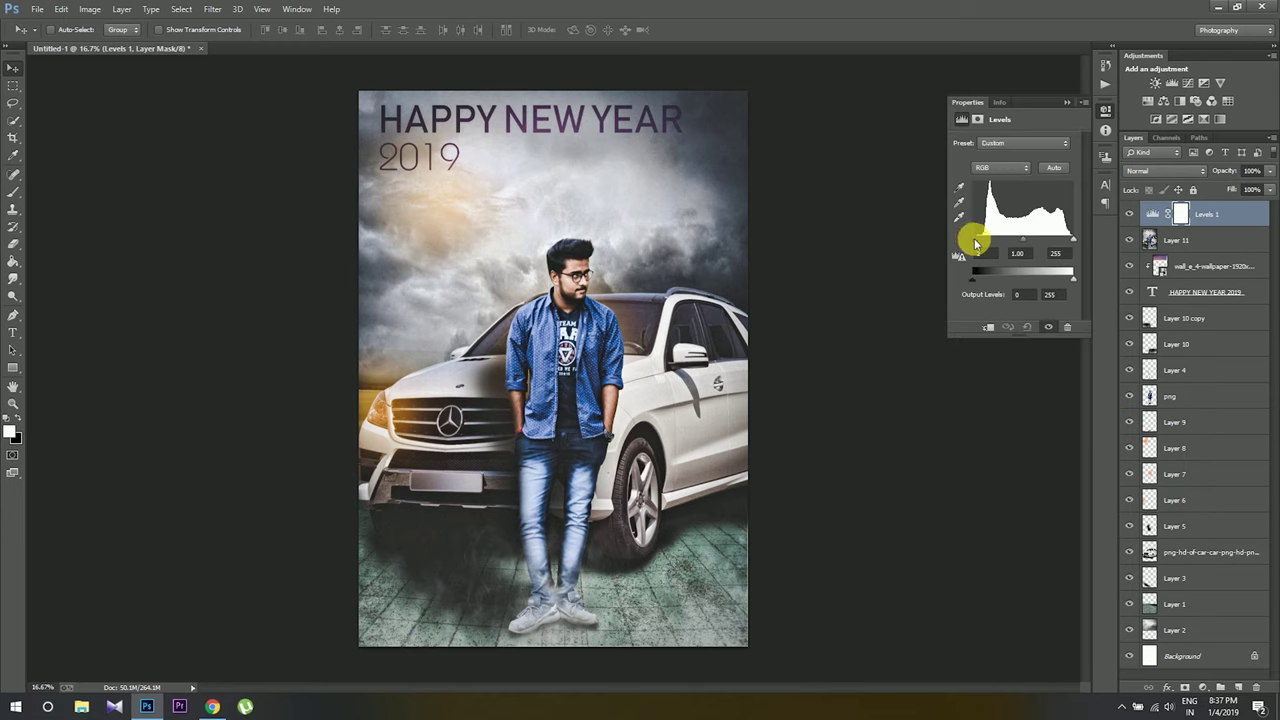
pyautogui.moveTo(972, 242); pyautogui.dragTo(978, 245)
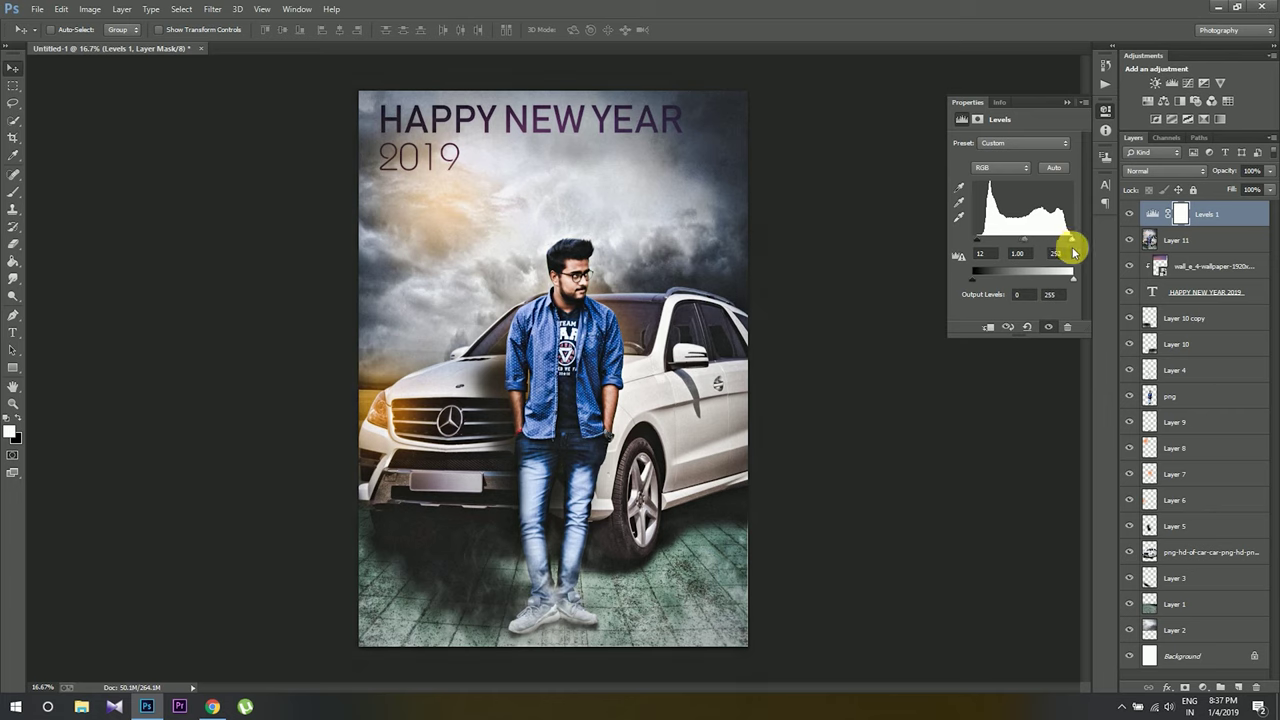
pyautogui.click(1066, 102)
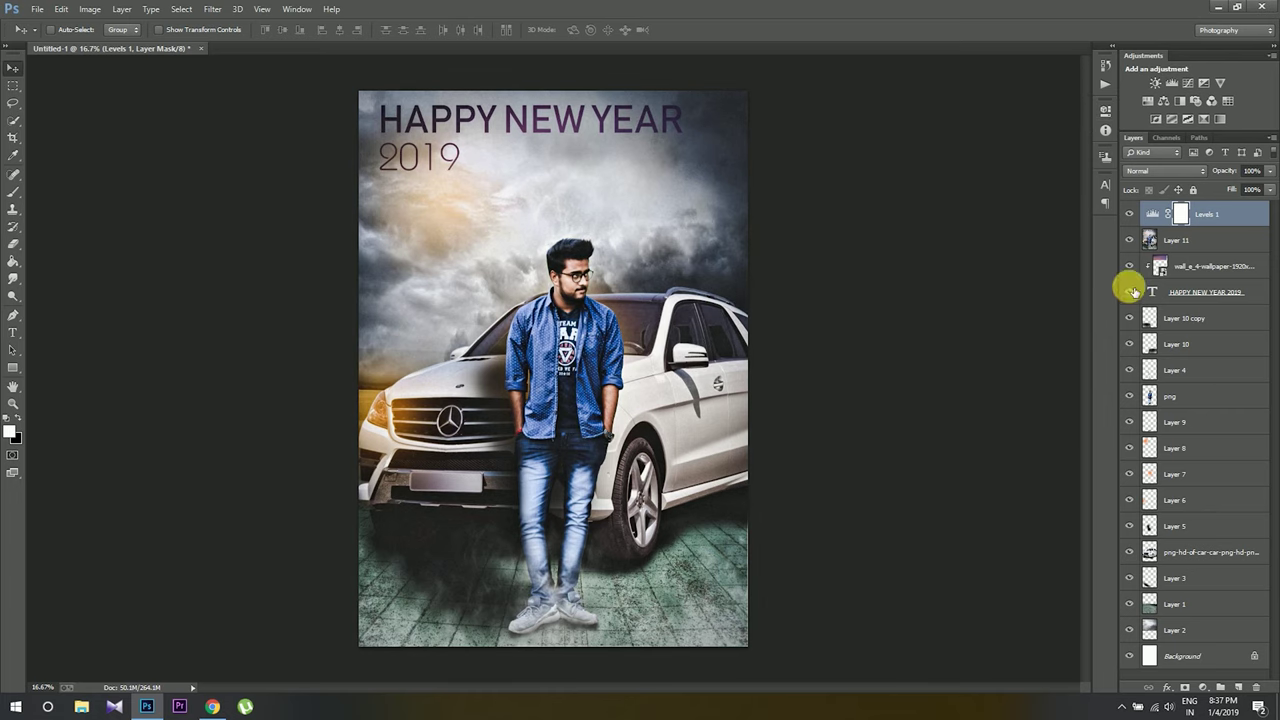
# Step: Move the wall_e wallpaper and HAPPY NEW YEAR text layers above Levels 1
pyautogui.click(1204, 688)
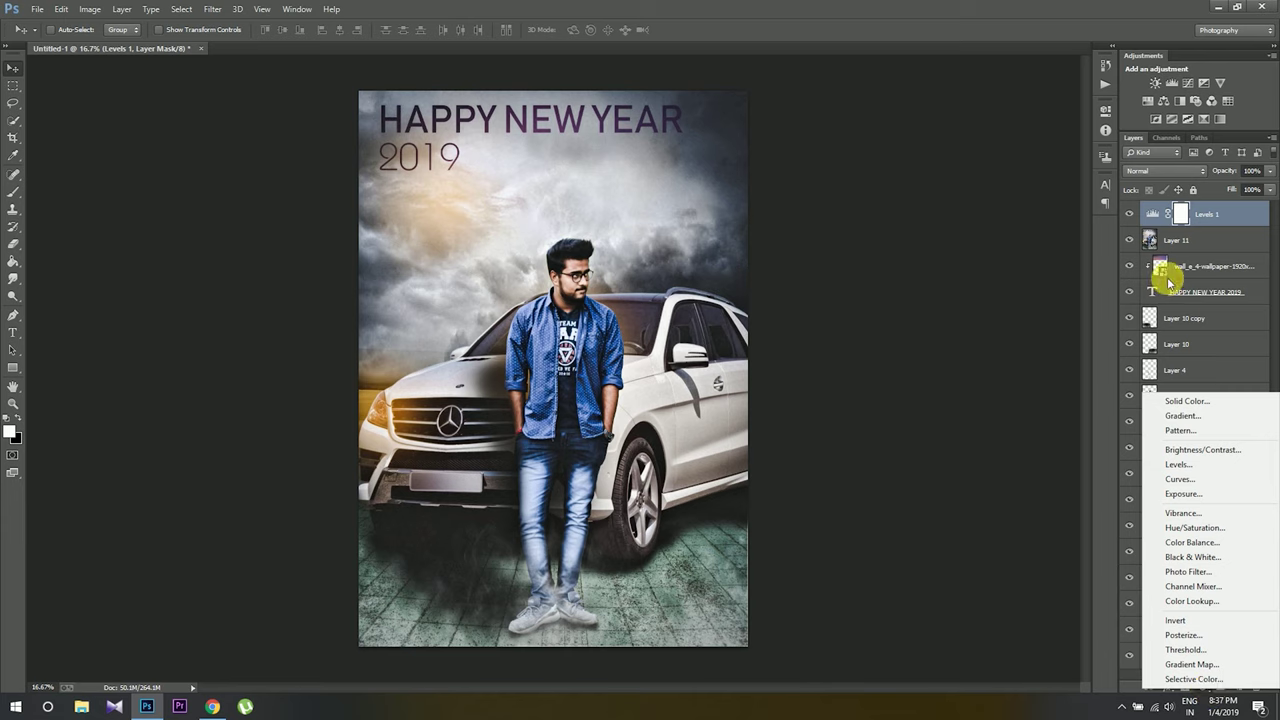
pyautogui.click(1202, 266)
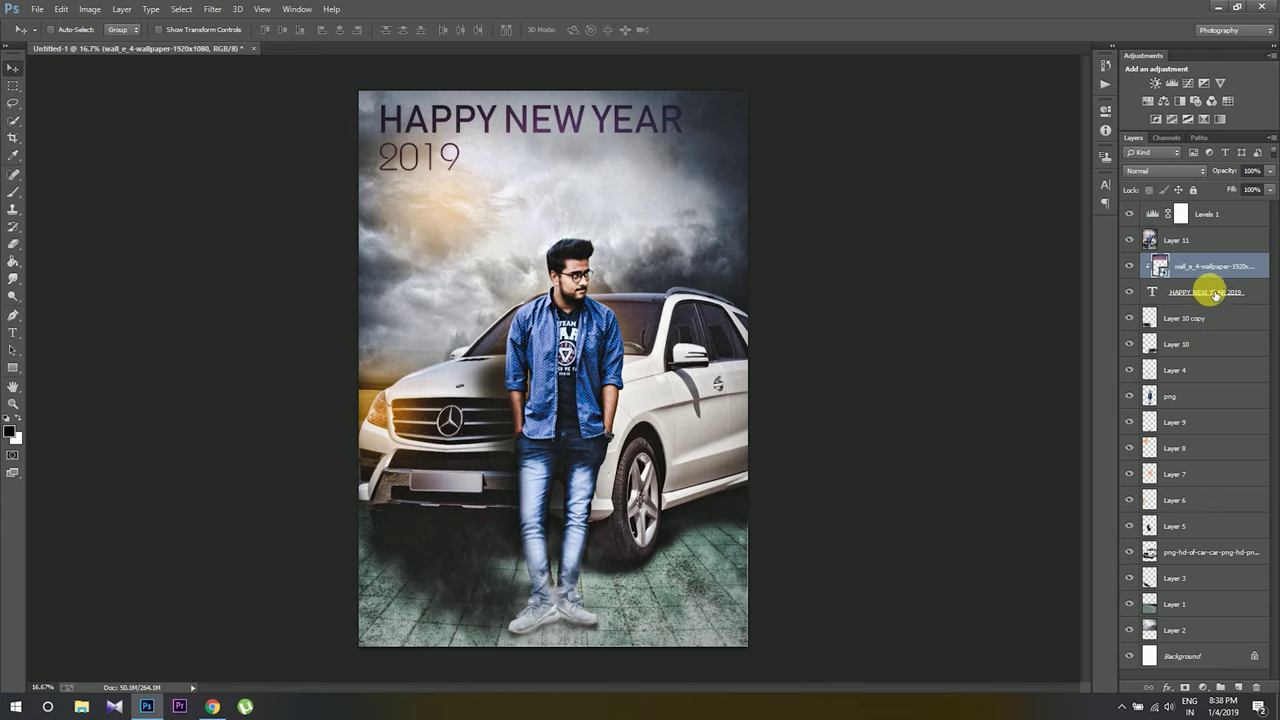
pyautogui.keyDown('shift'); pyautogui.click(1211, 285); pyautogui.keyUp('shift')
pyautogui.moveTo(1210, 270); pyautogui.dragTo(1213, 214)
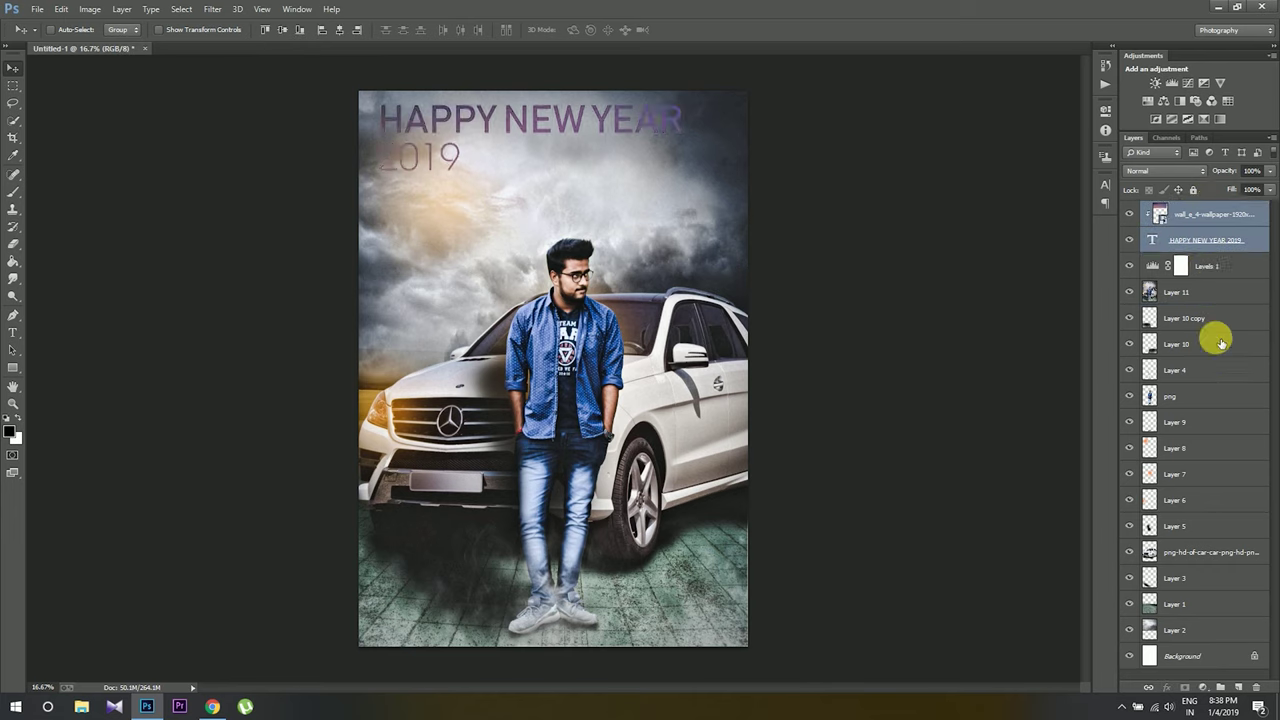
pyautogui.click(1180, 214)
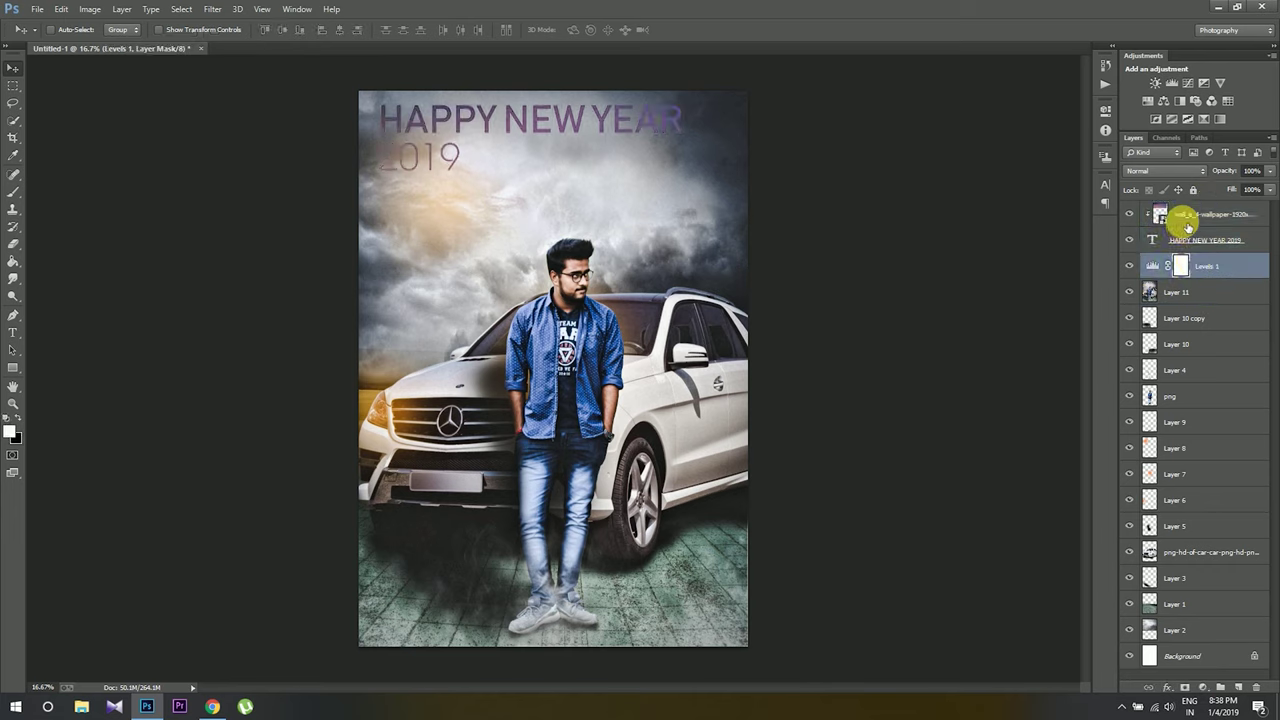
pyautogui.click(1202, 688)
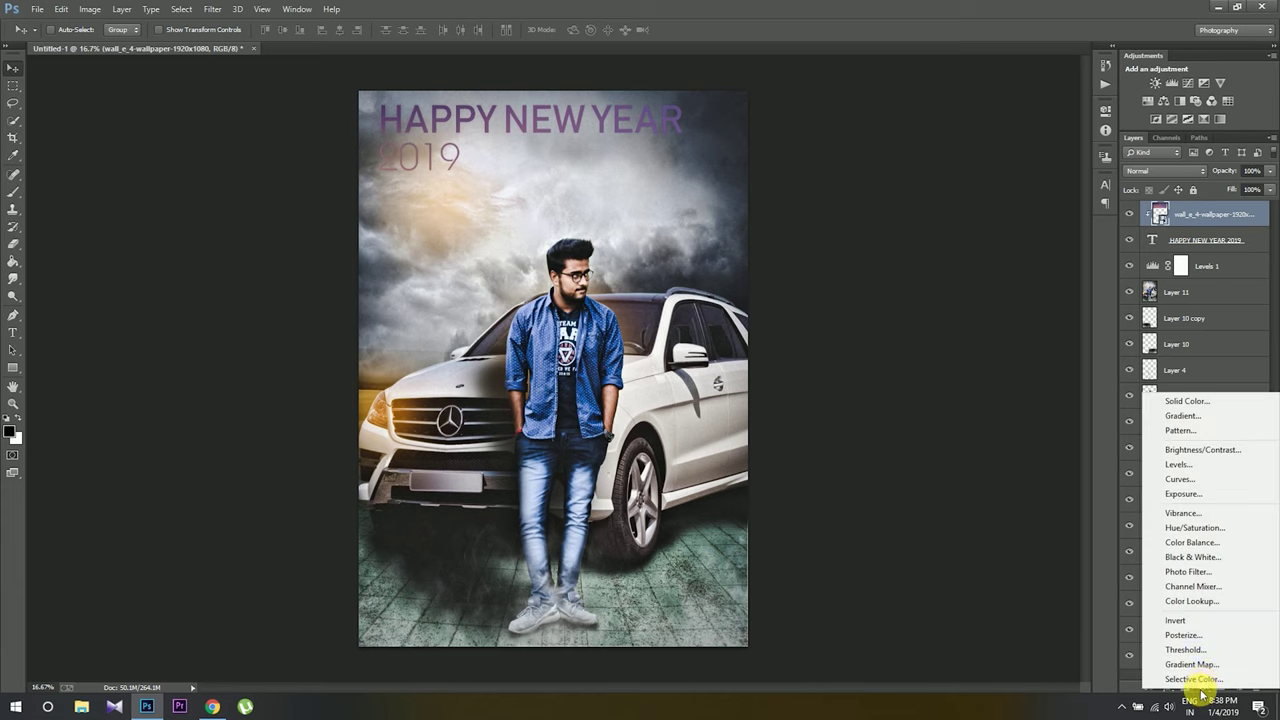
# Step: Add a Color Lookup adjustment and step through the 3DLUT files to a Kodak 5218 LUT
pyautogui.click(1195, 601)
pyautogui.click(1032, 144)
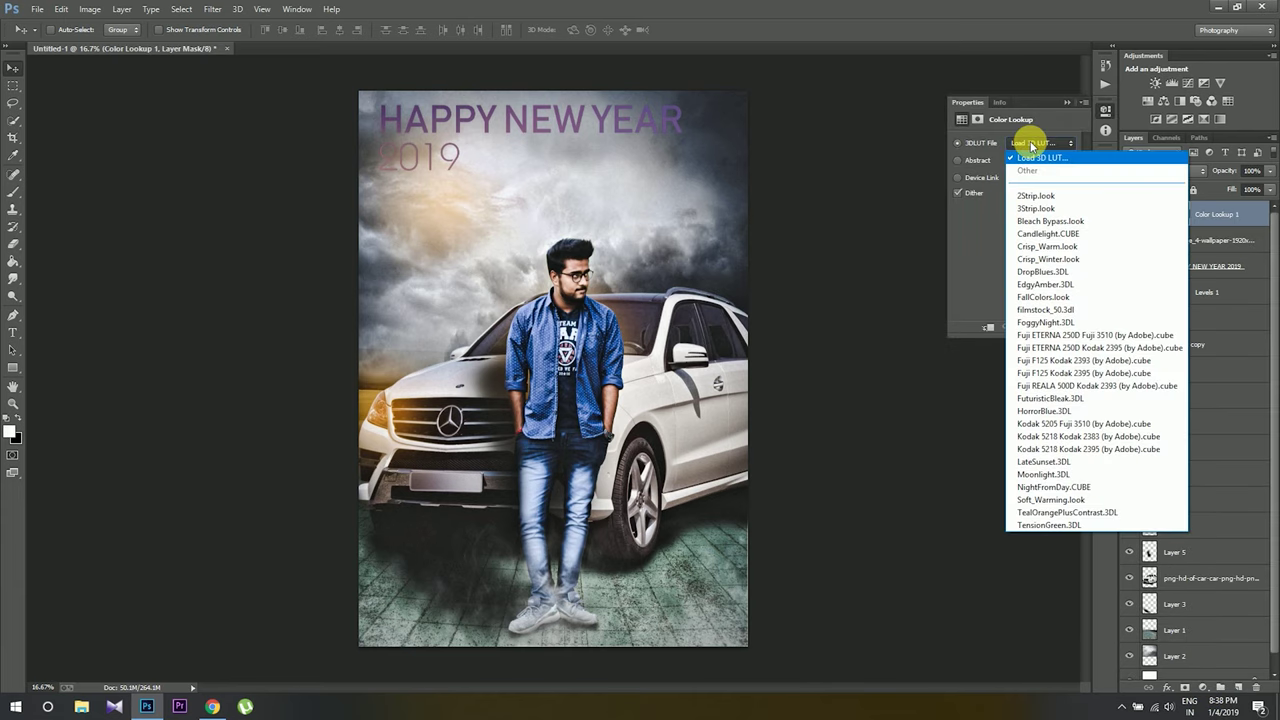
pyautogui.click(1047, 212)
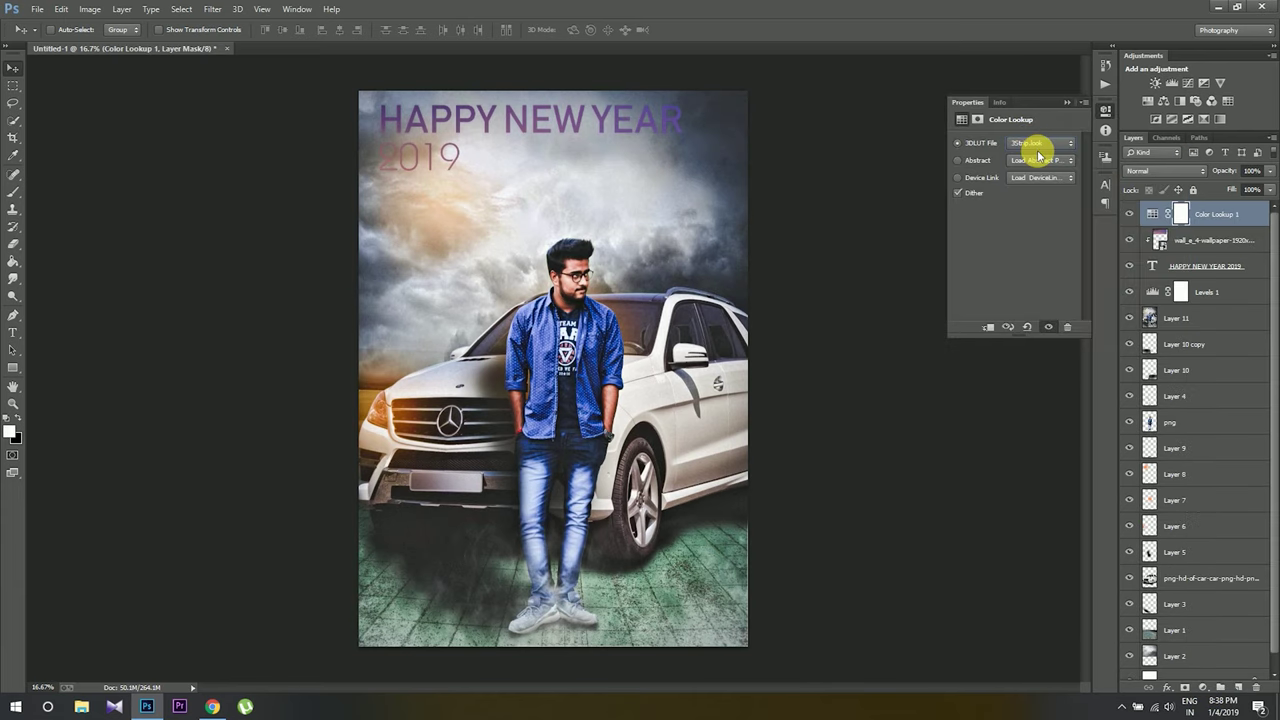
pyautogui.press('Down')
pyautogui.press('Down')
pyautogui.press('Down')
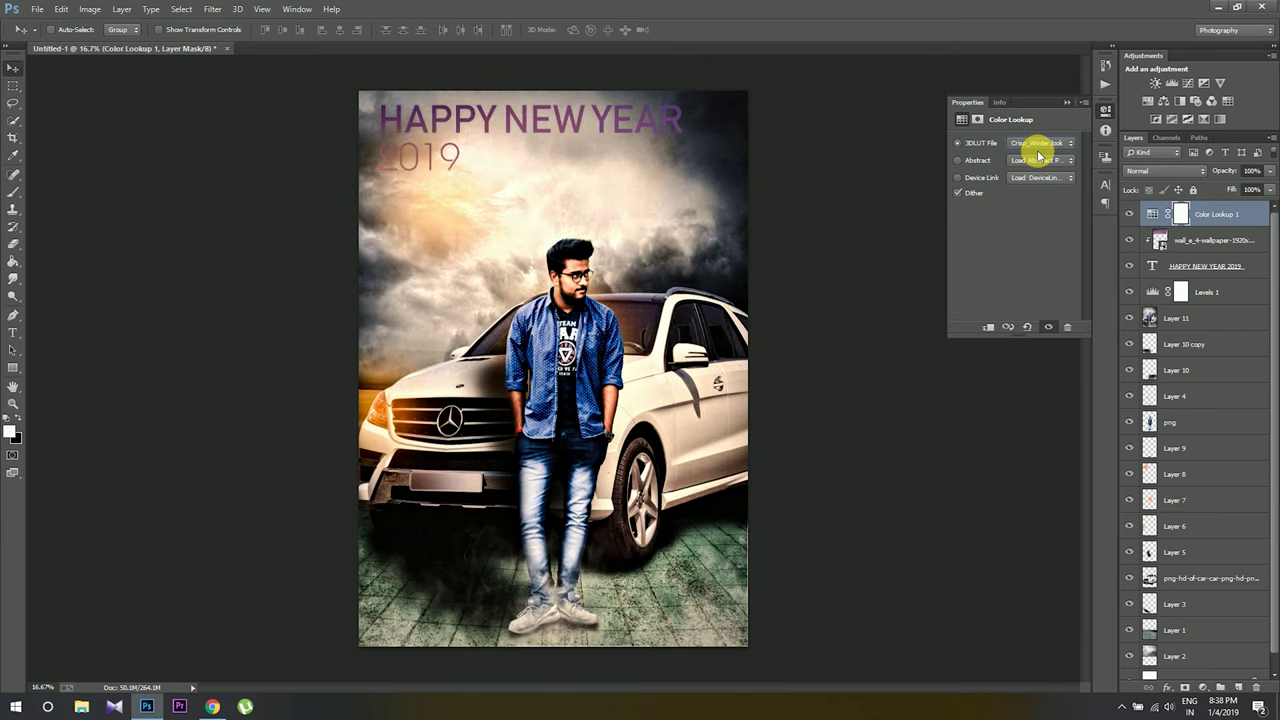
pyautogui.press('Down')
pyautogui.press('Down')
pyautogui.press('Down')
pyautogui.press('Down')
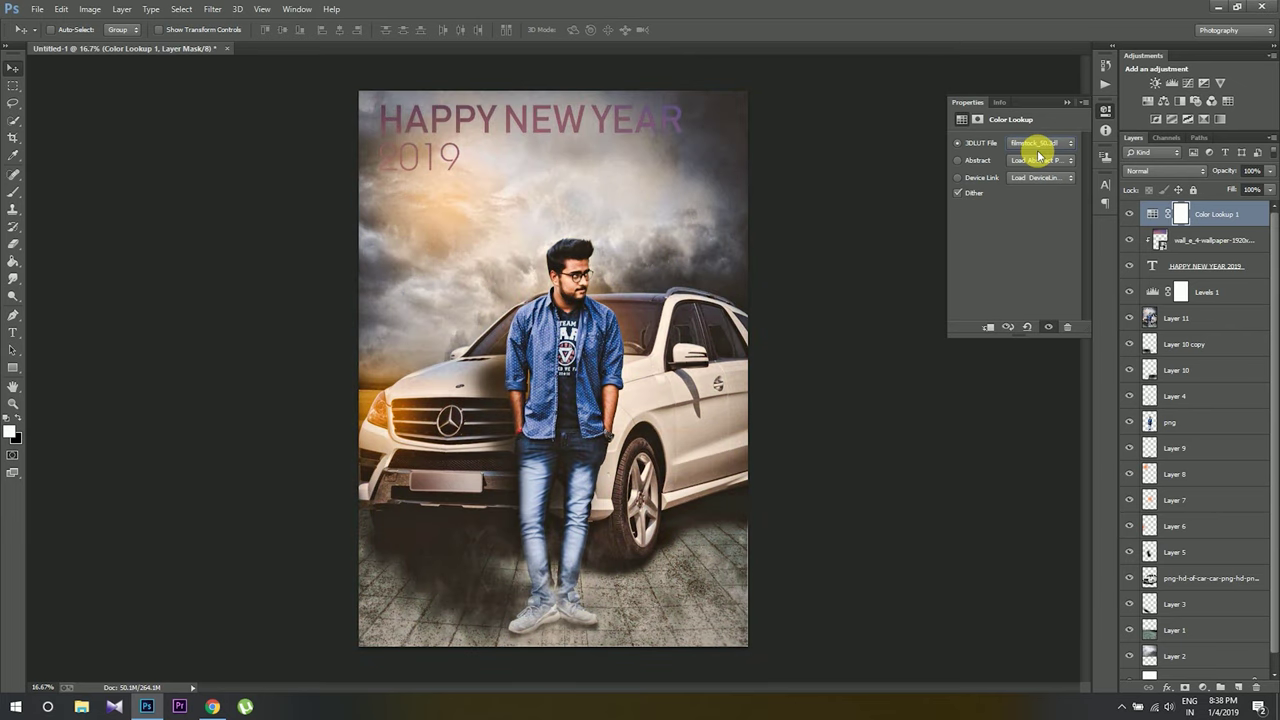
pyautogui.press('Down')
pyautogui.press('Down')
pyautogui.press('Down')
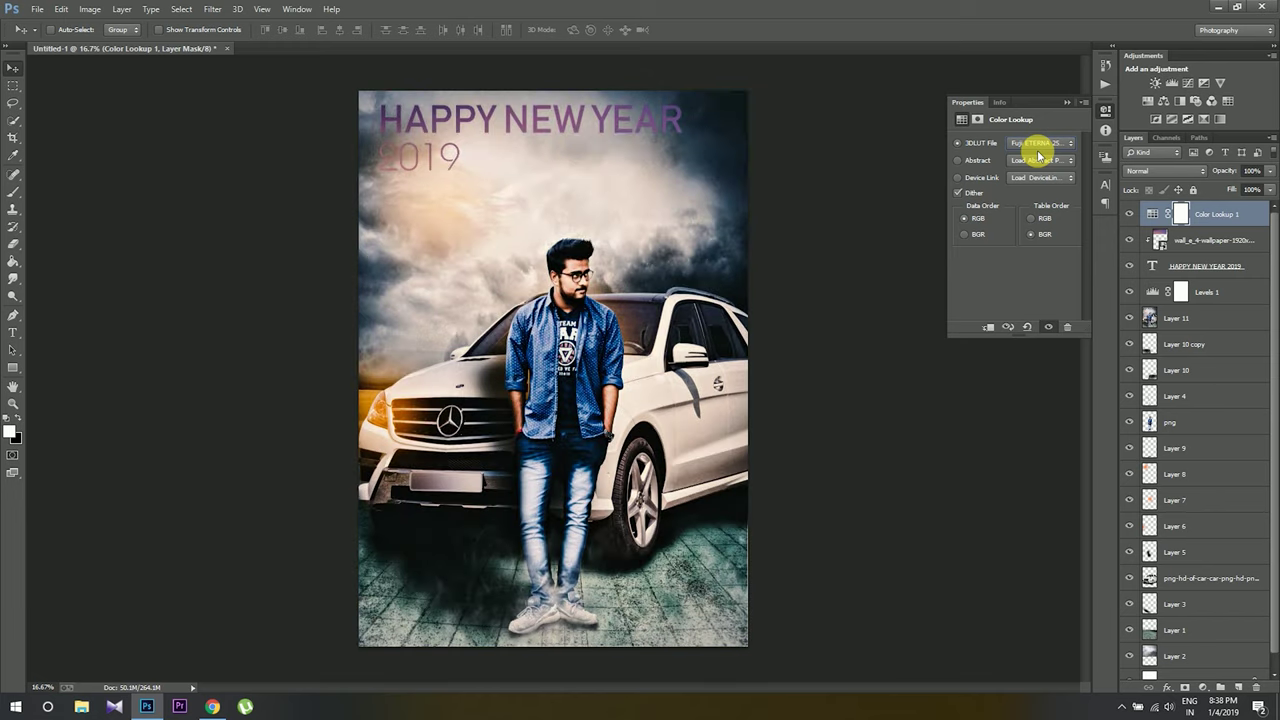
pyautogui.press('Down')
pyautogui.press('Down')
pyautogui.press('Down')
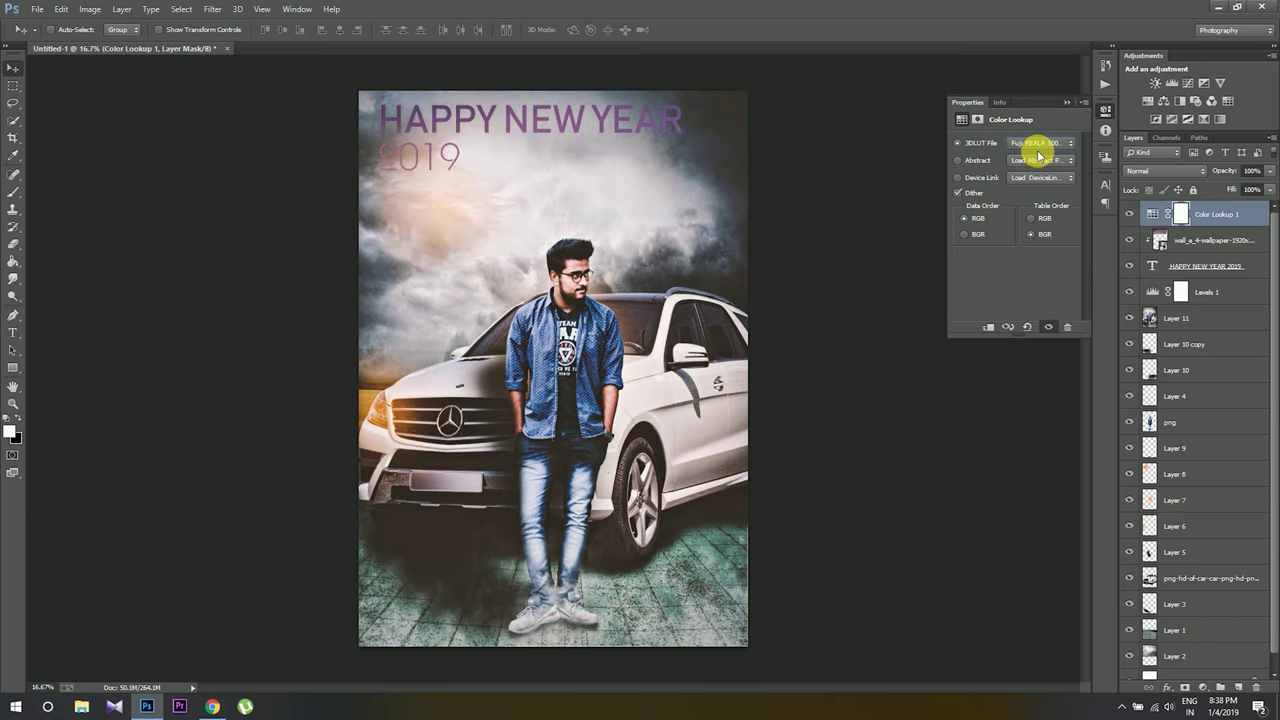
pyautogui.press('Down')
pyautogui.press('Down')
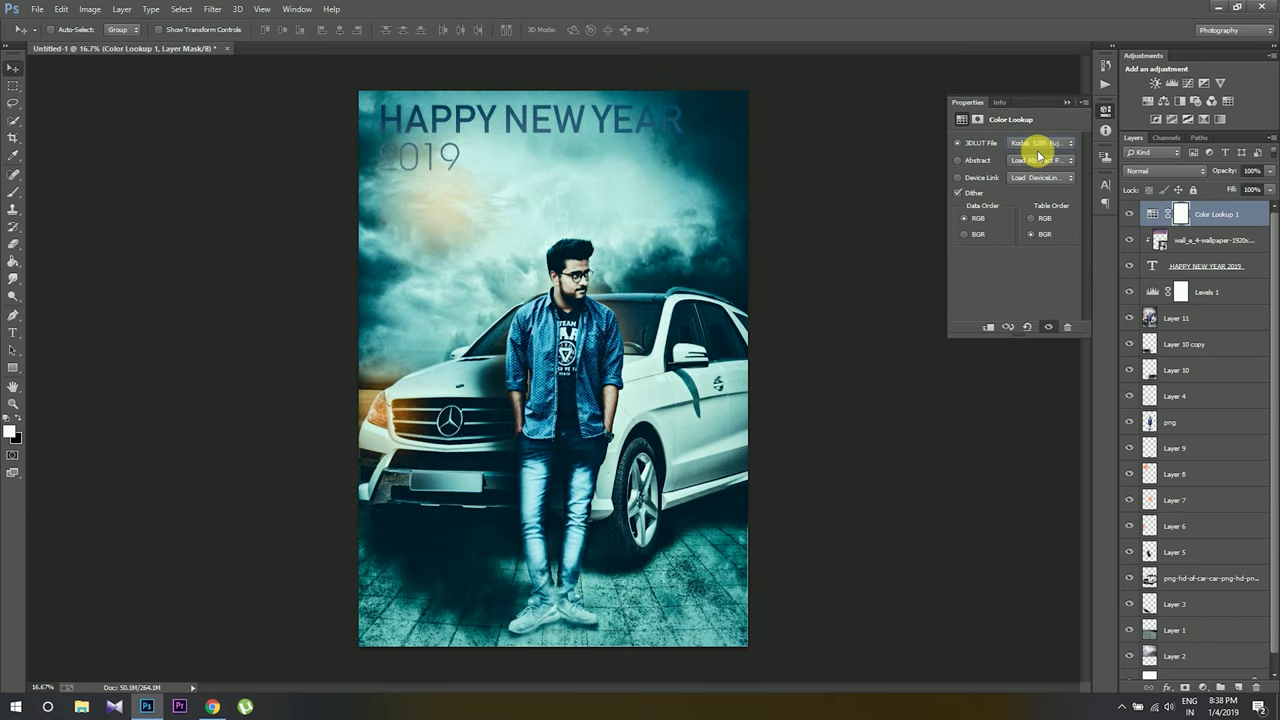
pyautogui.press('Down')
pyautogui.press('Down')
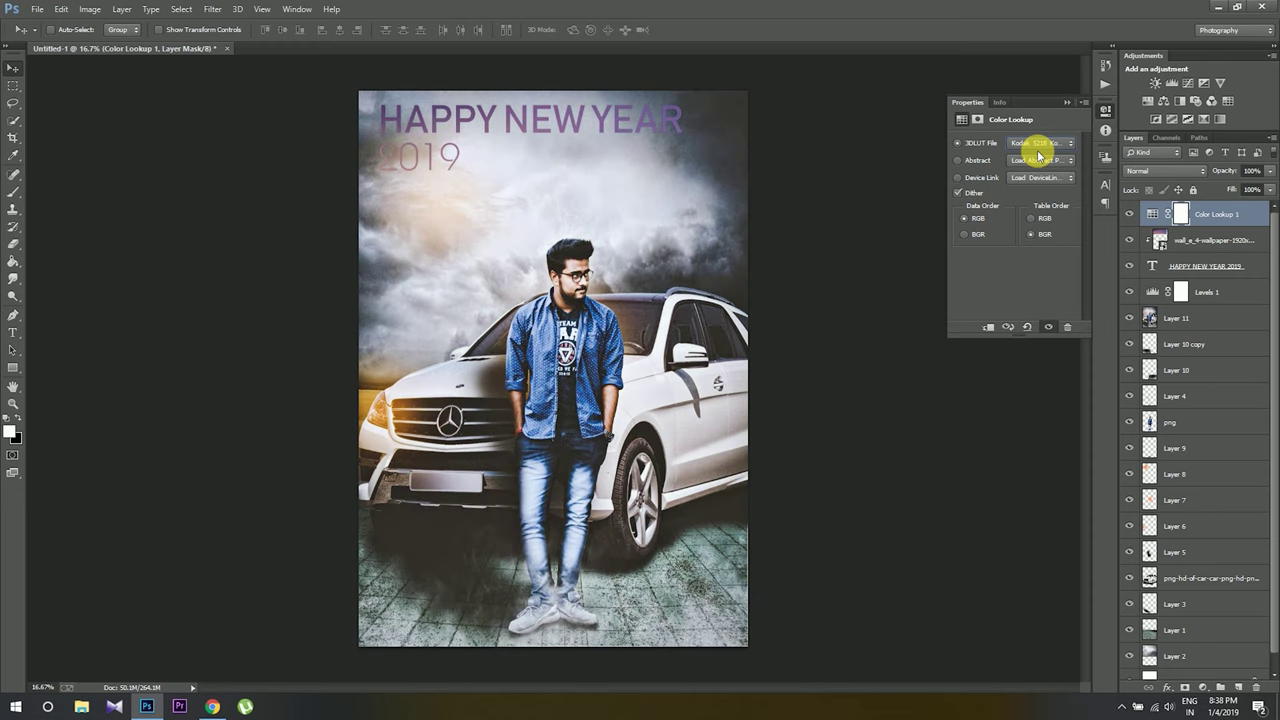
# Step: Fade the Color Lookup layer to 72% opacity and stamp visible layers into Layer 12
pyautogui.click(1067, 102)
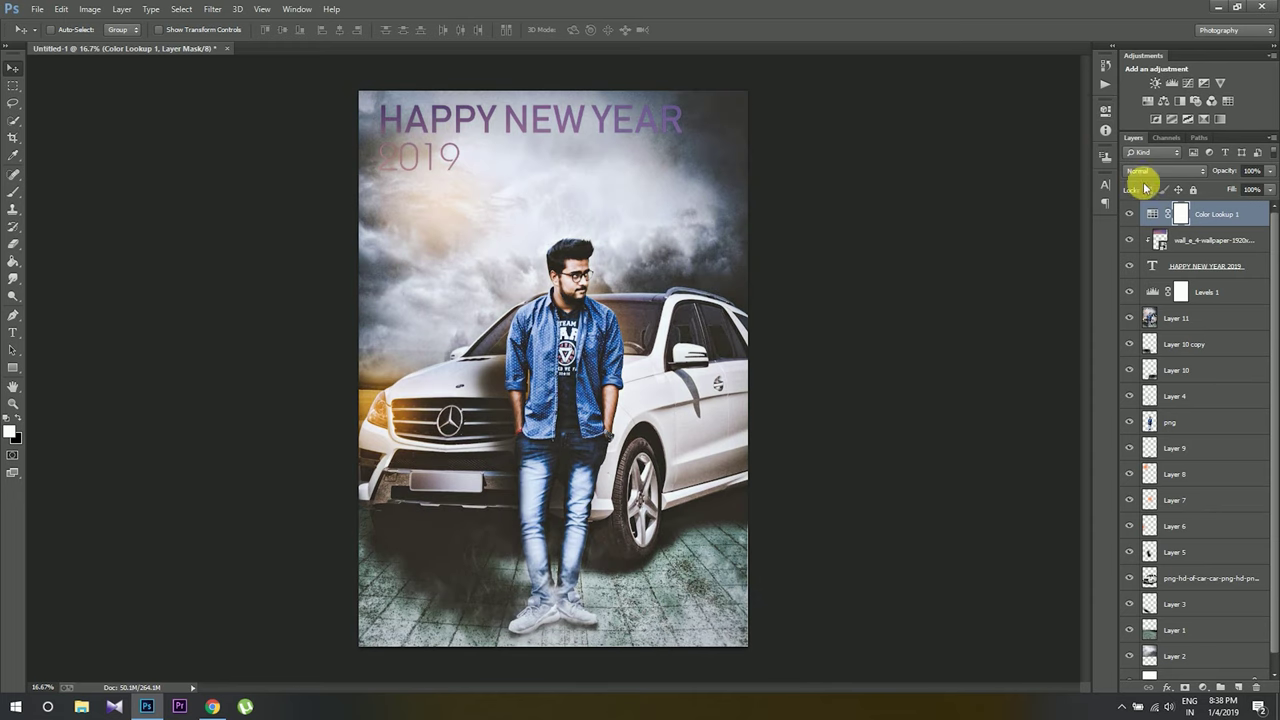
pyautogui.moveTo(1233, 173); pyautogui.dragTo(1215, 178)
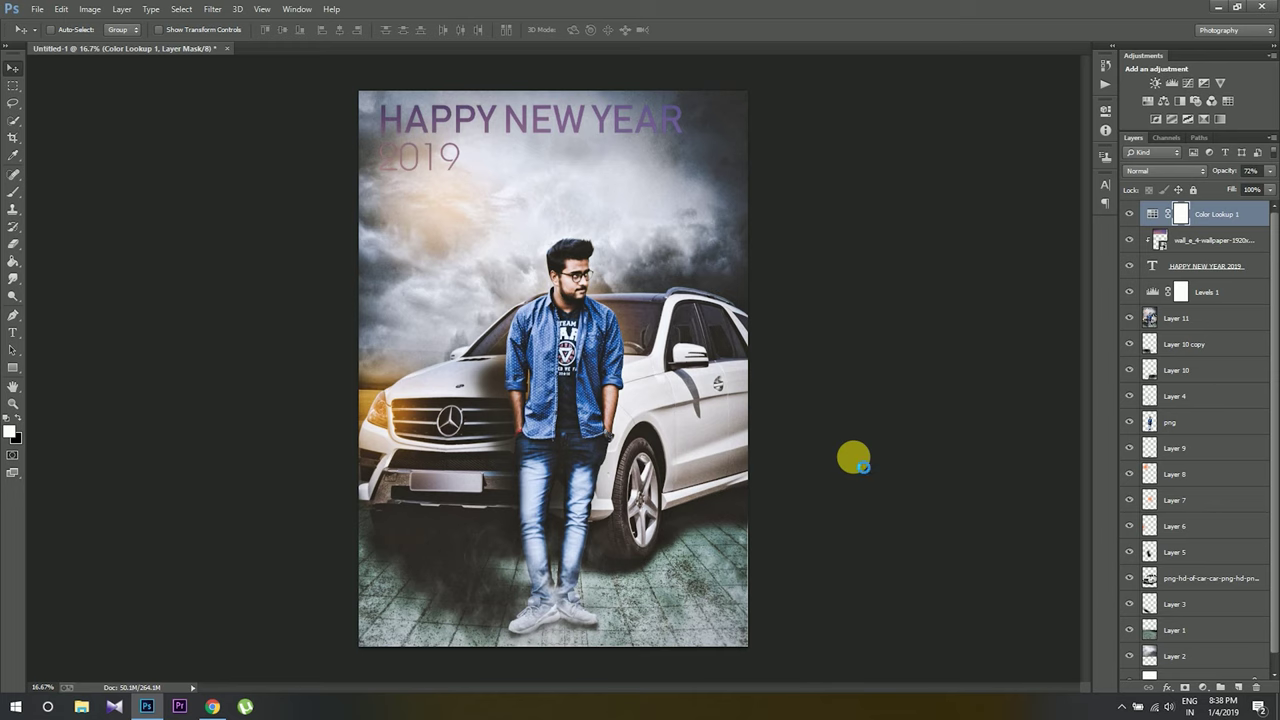
pyautogui.hotkey('ctrl', 'shift', 'alt', 'e')
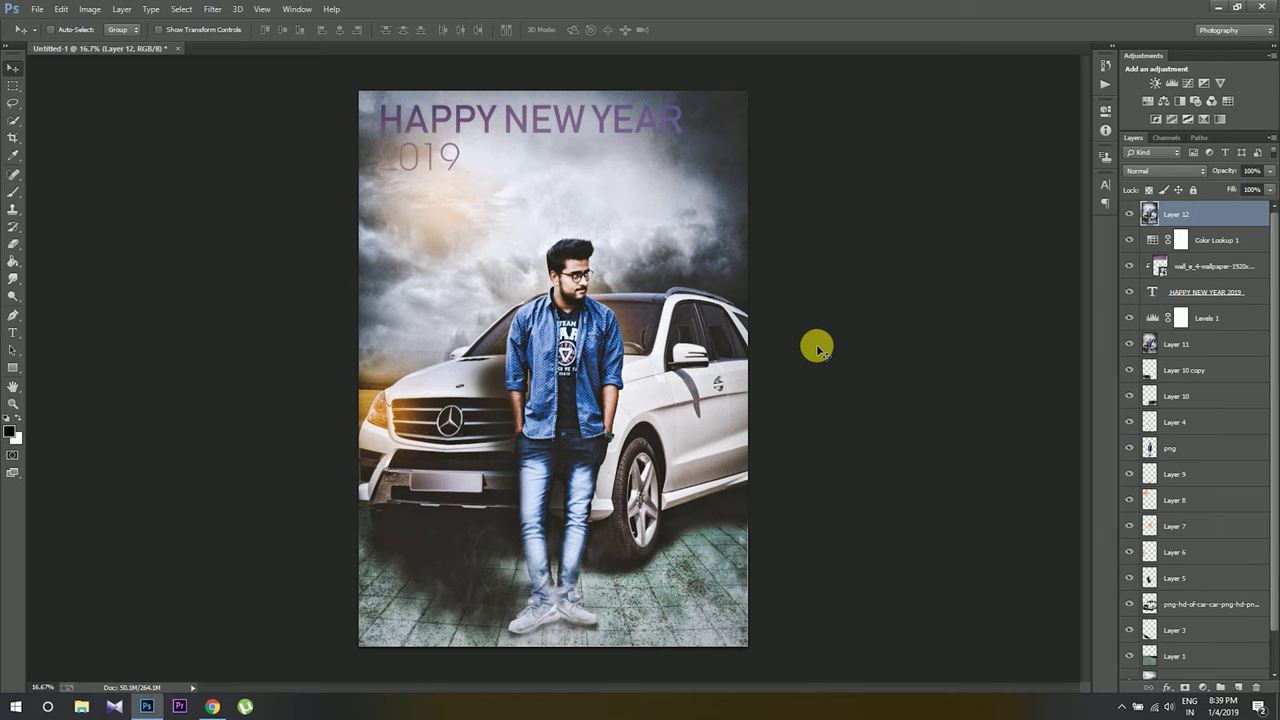
pyautogui.click(213, 9)
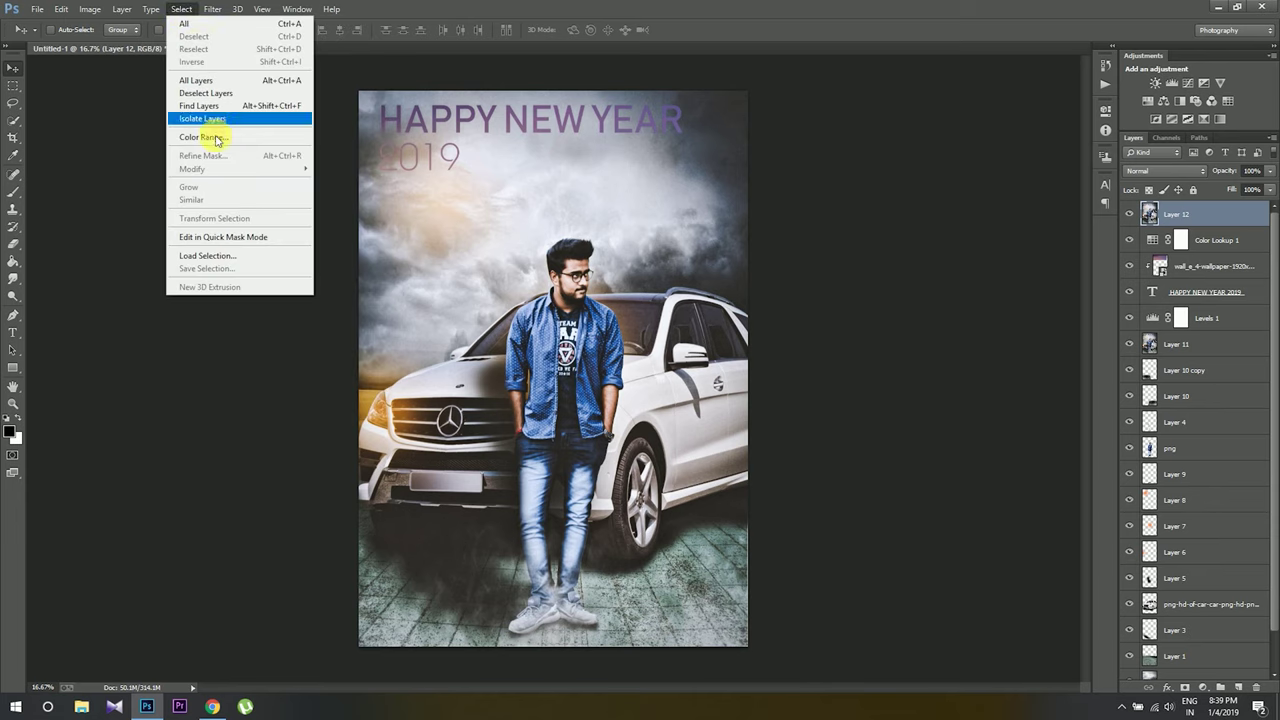
pyautogui.moveTo(237, 9)
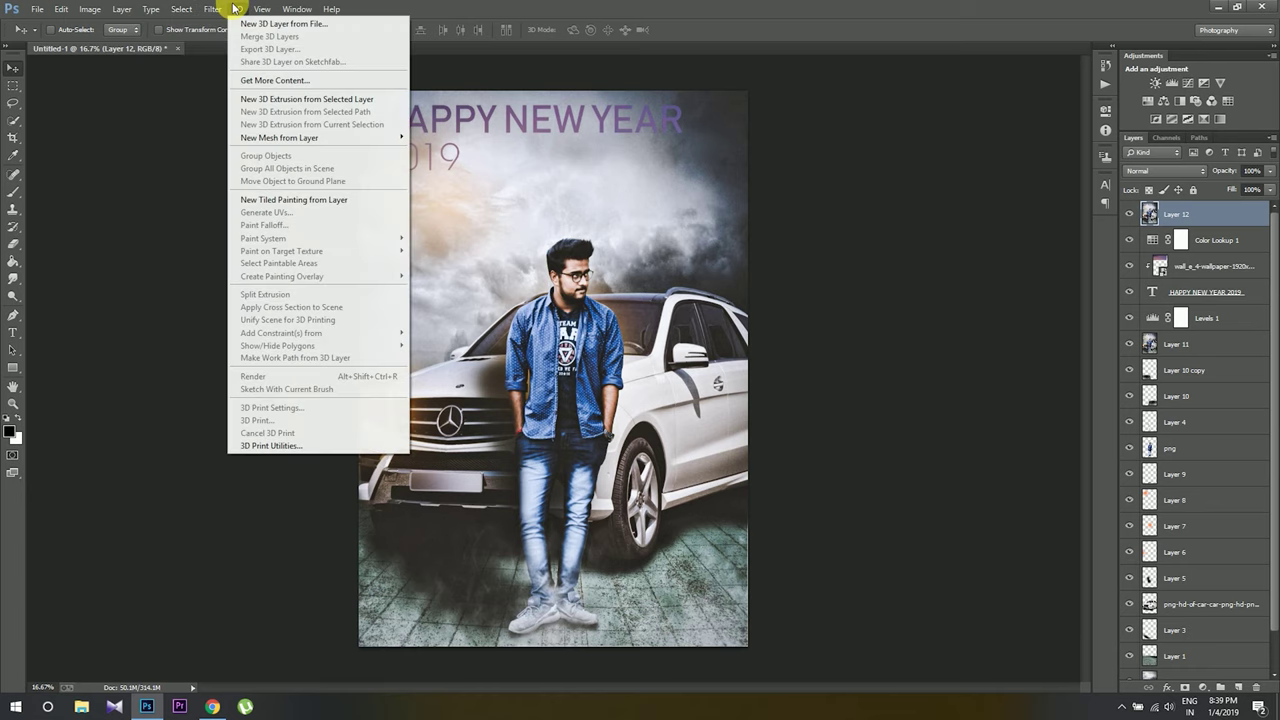
pyautogui.click(171, 203)
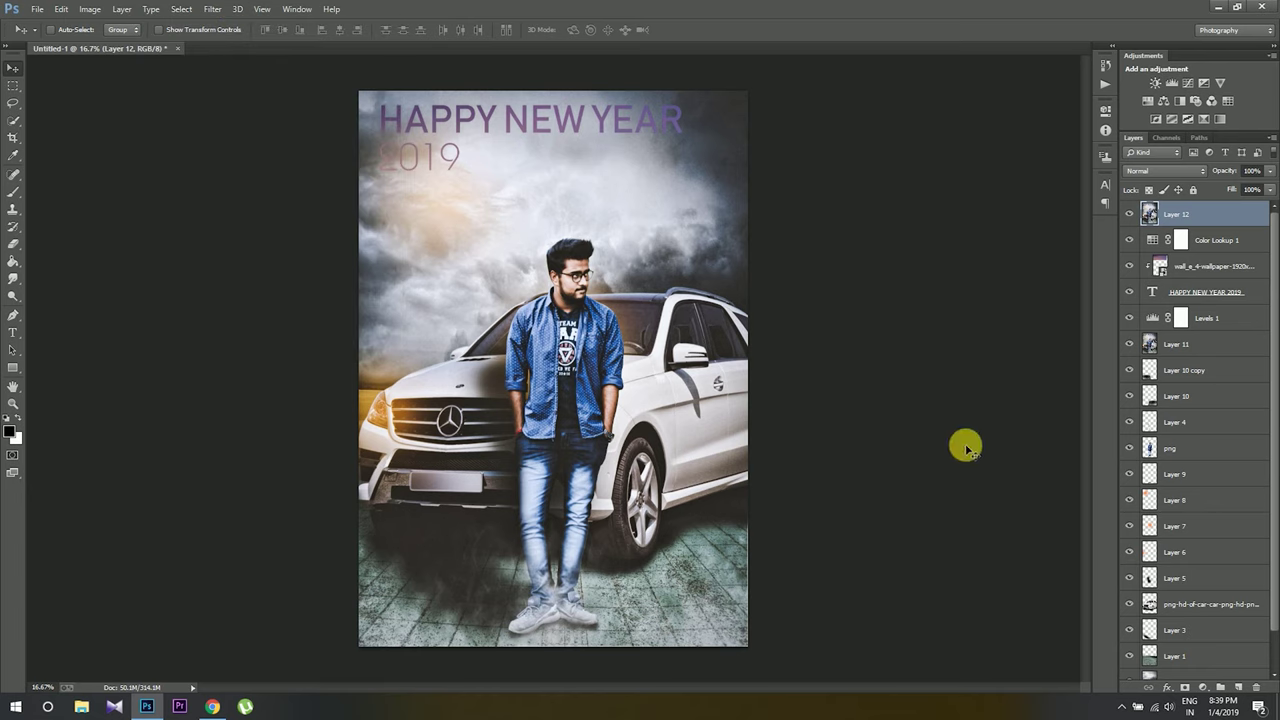